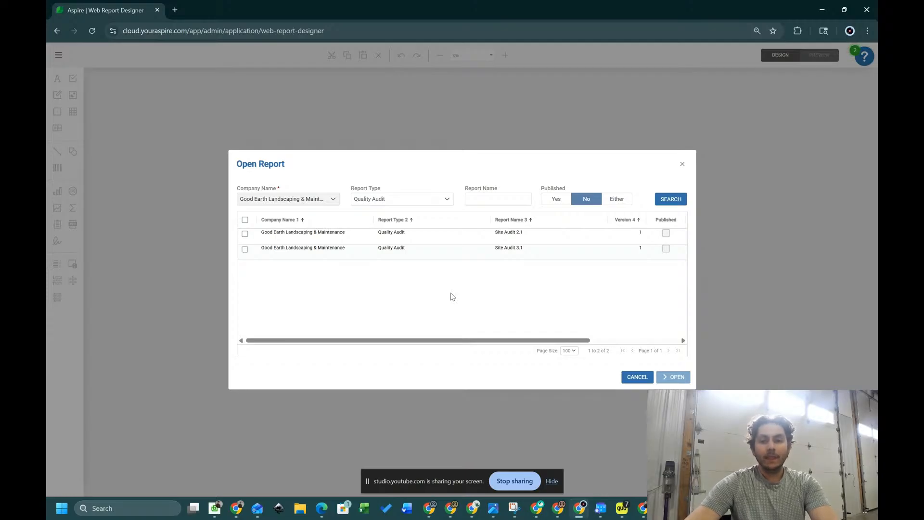
- Open the unpublished Site Audit 2.1 quality audit report for editing
click(496, 236)
click(675, 377)
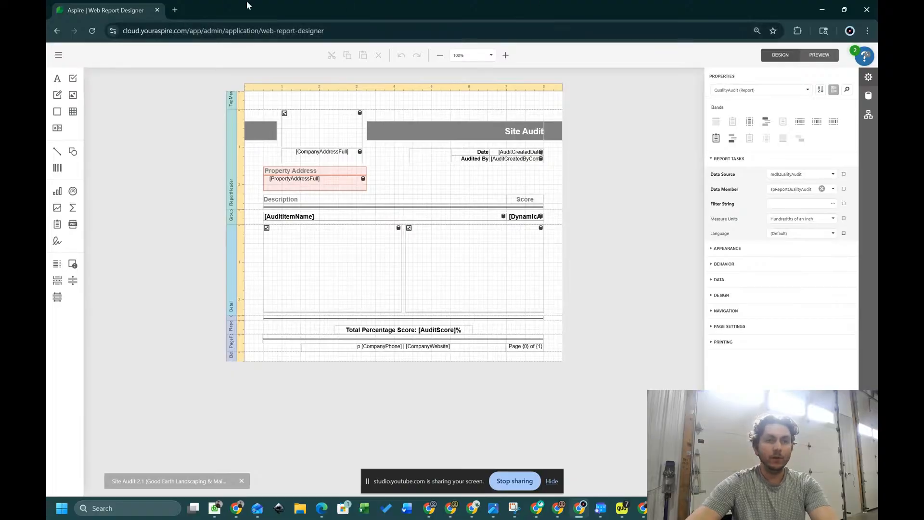
click(174, 10)
drag(192, 11, 47, 168)
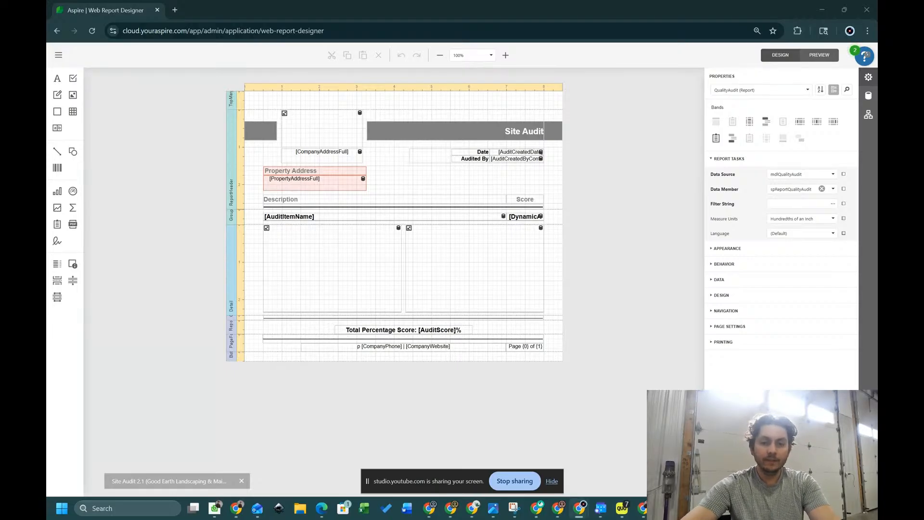
click(624, 277)
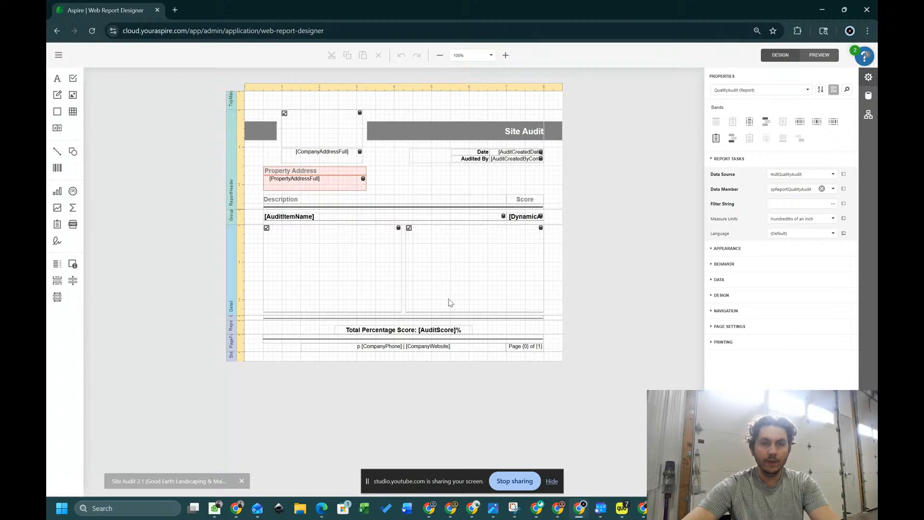
key(ctrl+plus)
key(ctrl+plus)
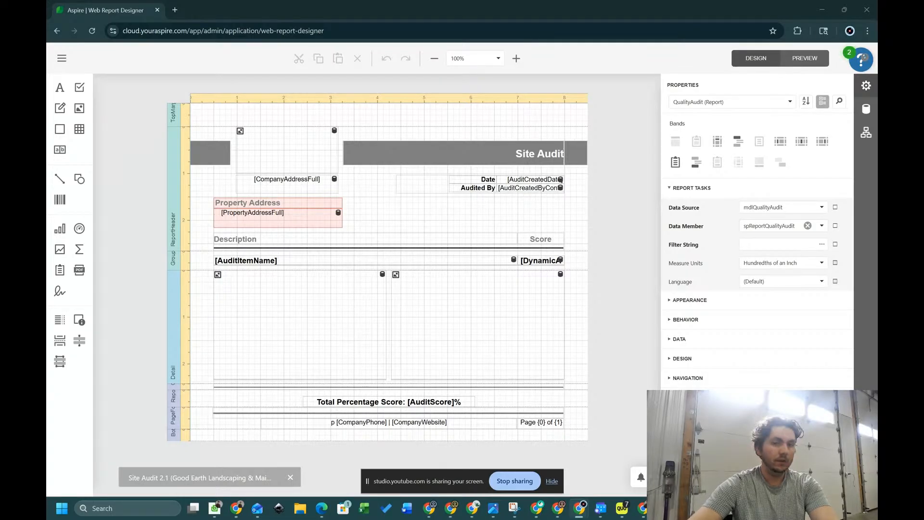
click(652, 209)
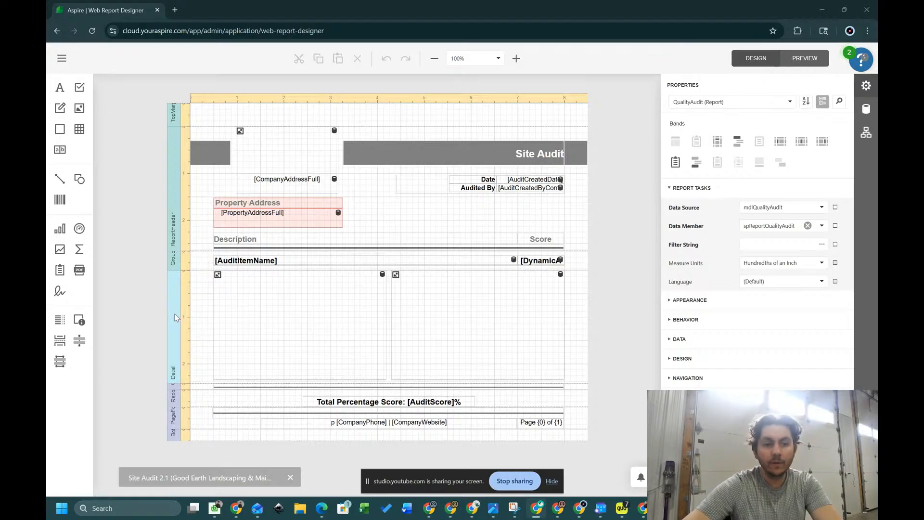
click(174, 338)
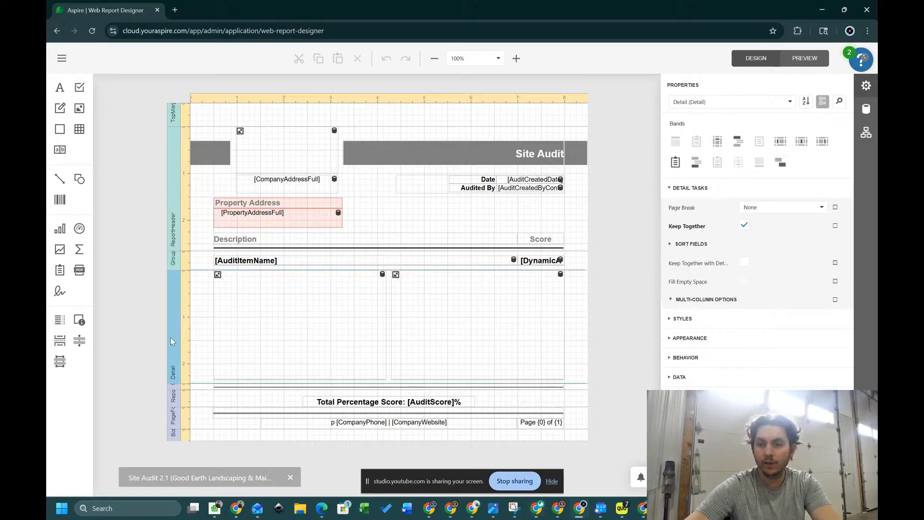
click(127, 319)
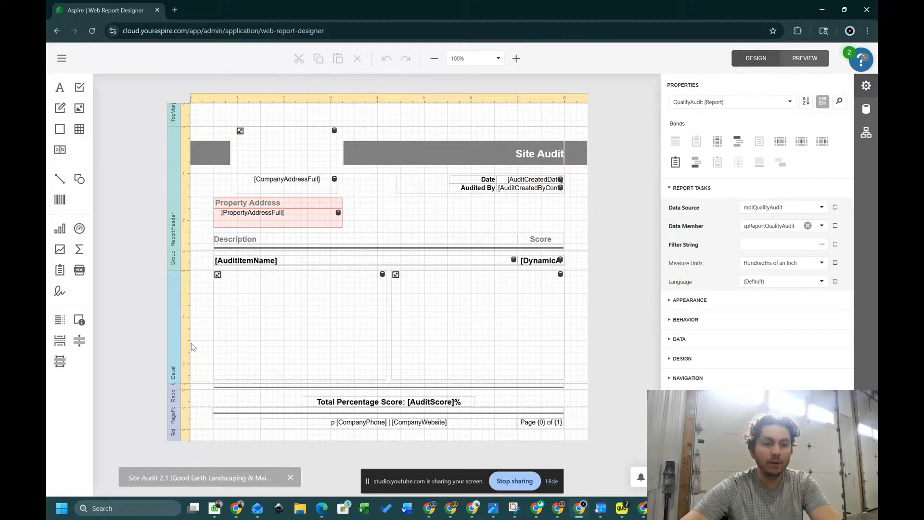
- Add three detail report bands to the report below the existing Detail band
click(697, 162)
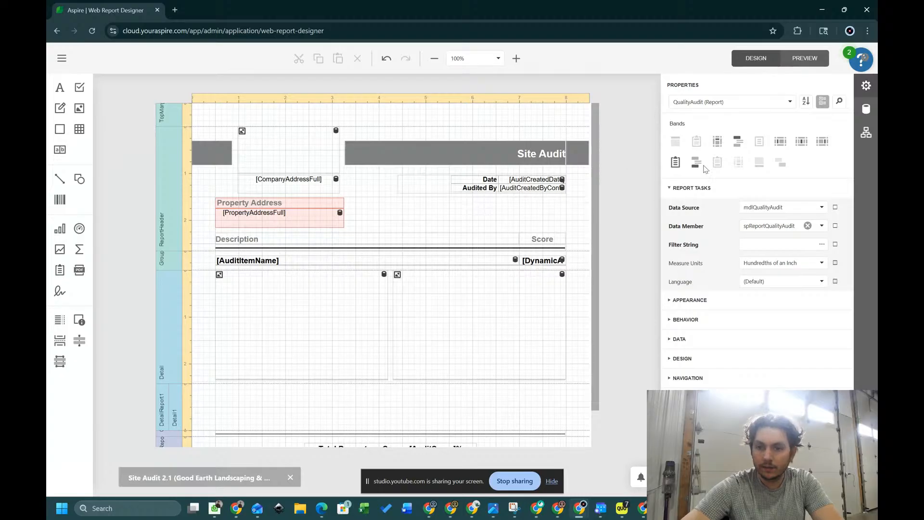
click(677, 163)
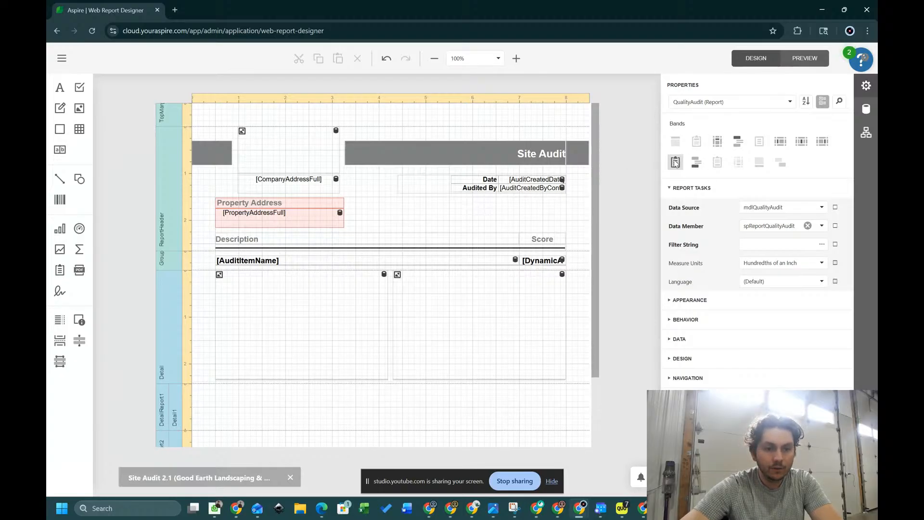
scroll(443, 277, down, 3)
scroll(195, 272, up, 1)
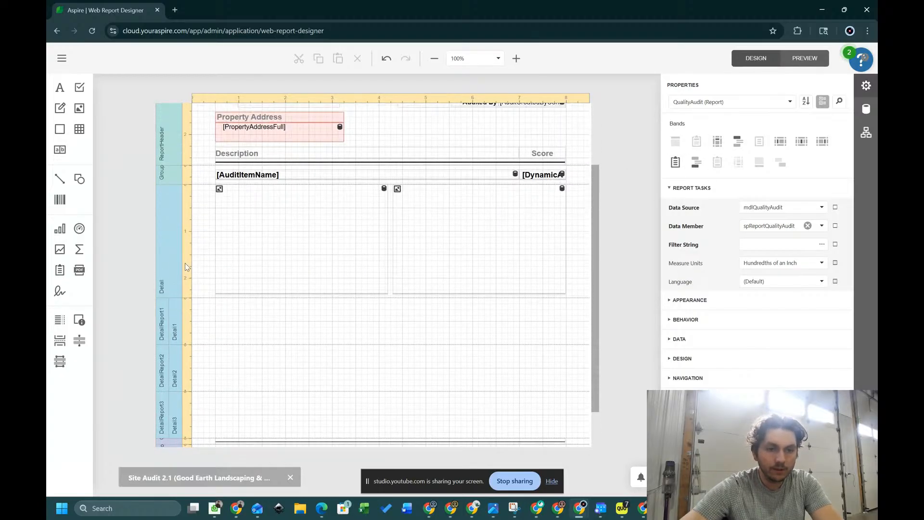
- Rename the first added detail report band, DetailReport1, as Header
click(166, 337)
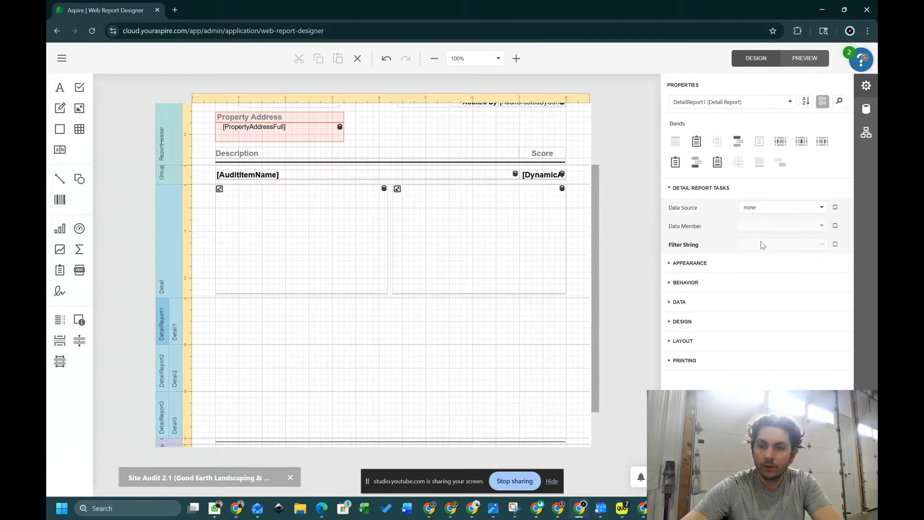
click(866, 131)
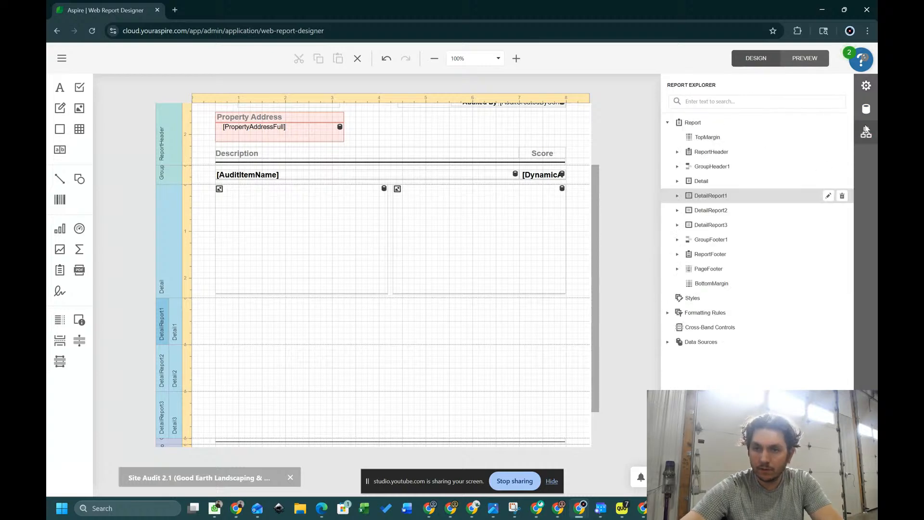
click(828, 196)
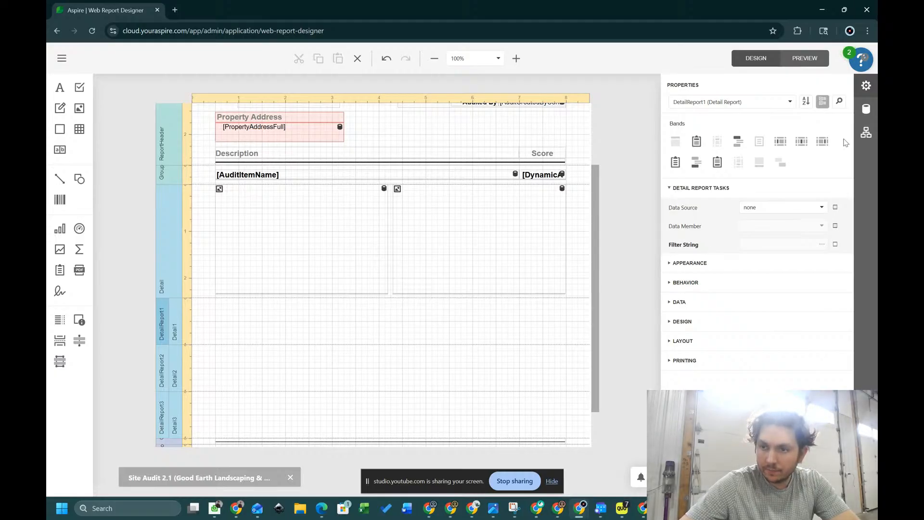
click(867, 132)
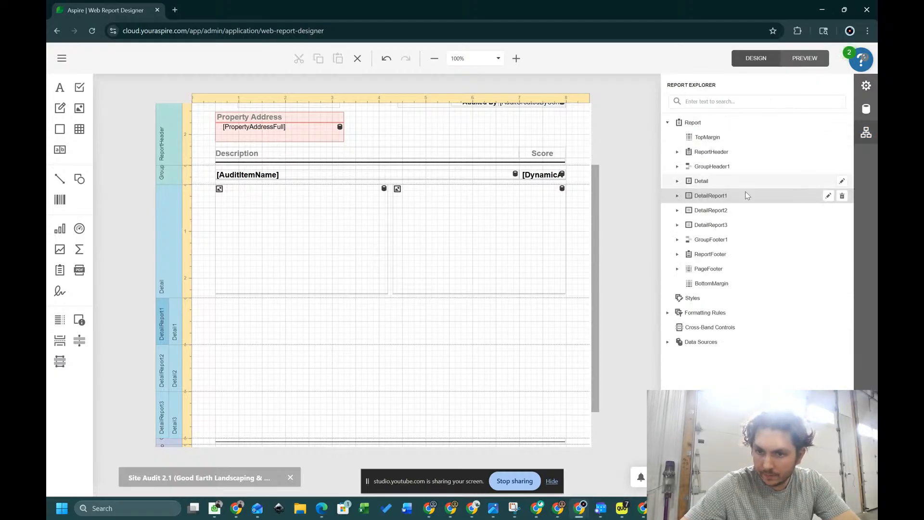
click(679, 196)
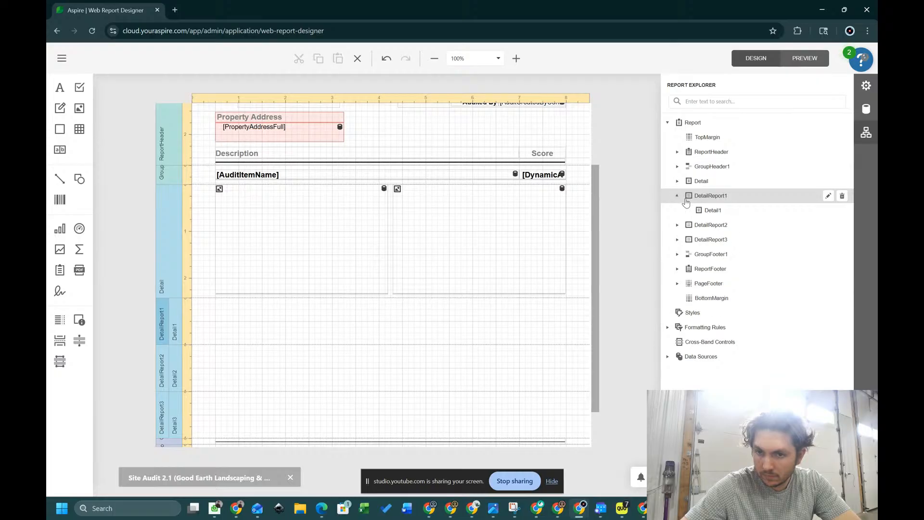
click(819, 210)
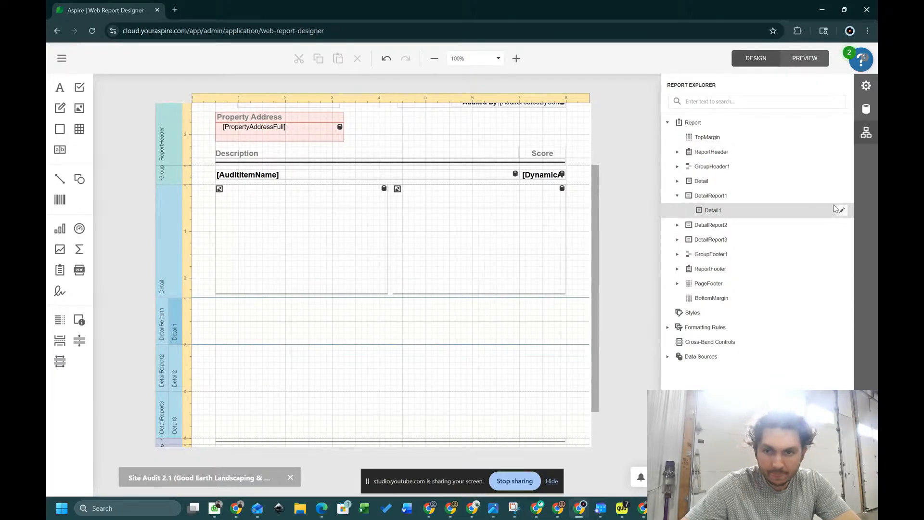
click(819, 195)
click(840, 196)
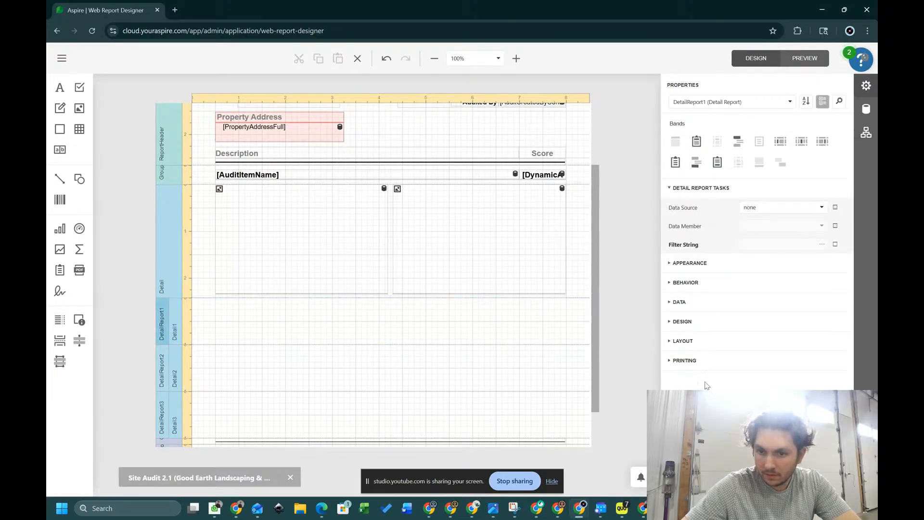
click(683, 360)
click(683, 341)
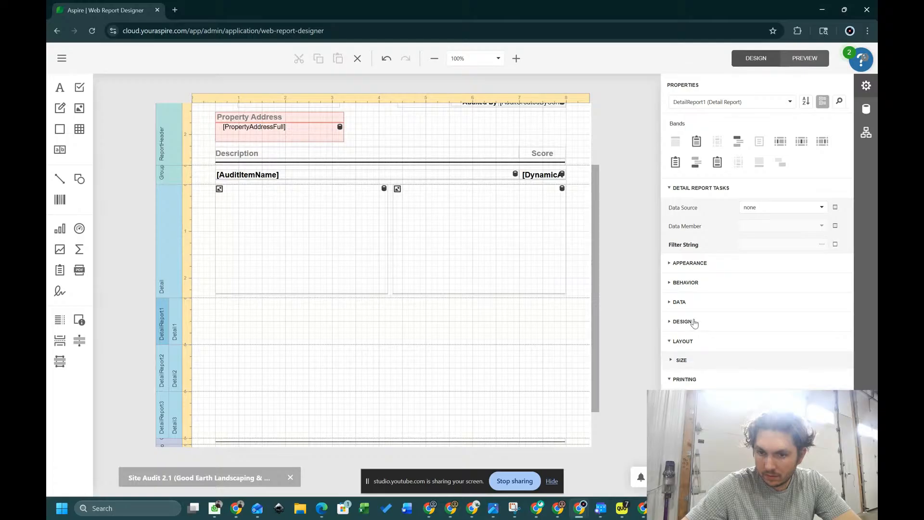
click(695, 323)
double_click(761, 341)
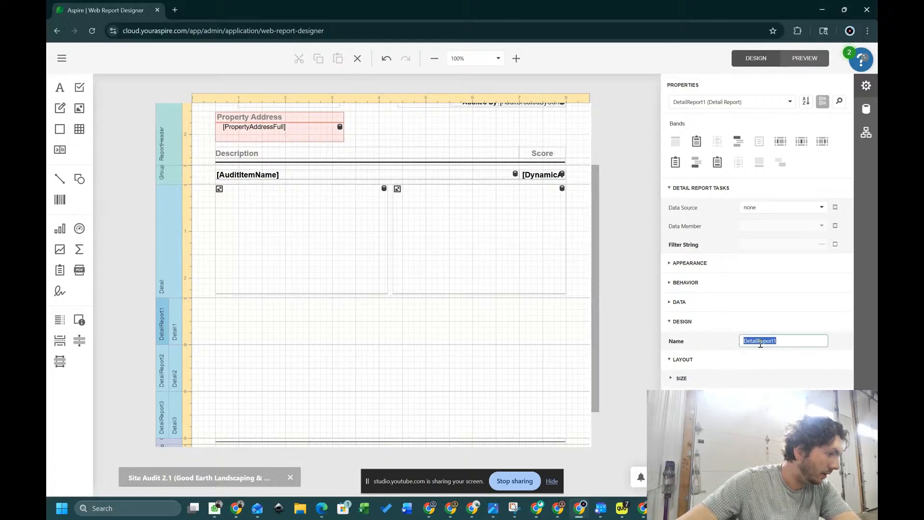
text(Header)
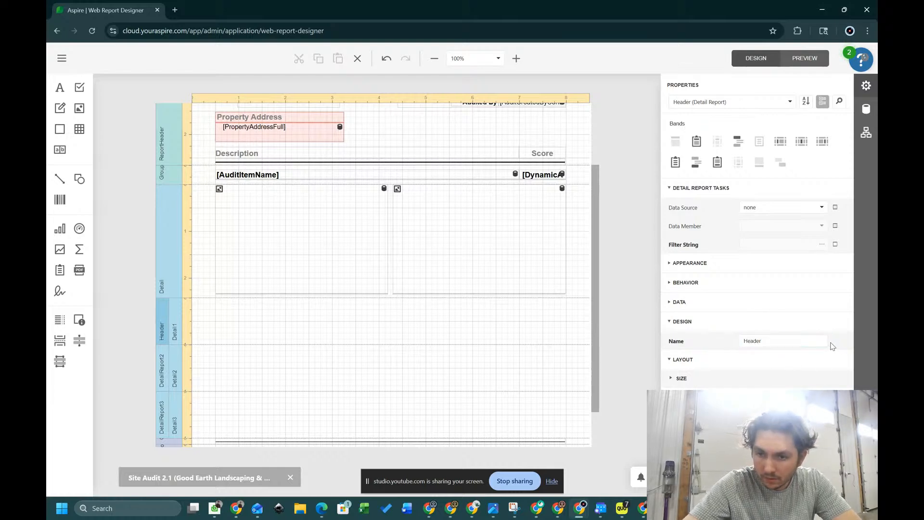
key(Return)
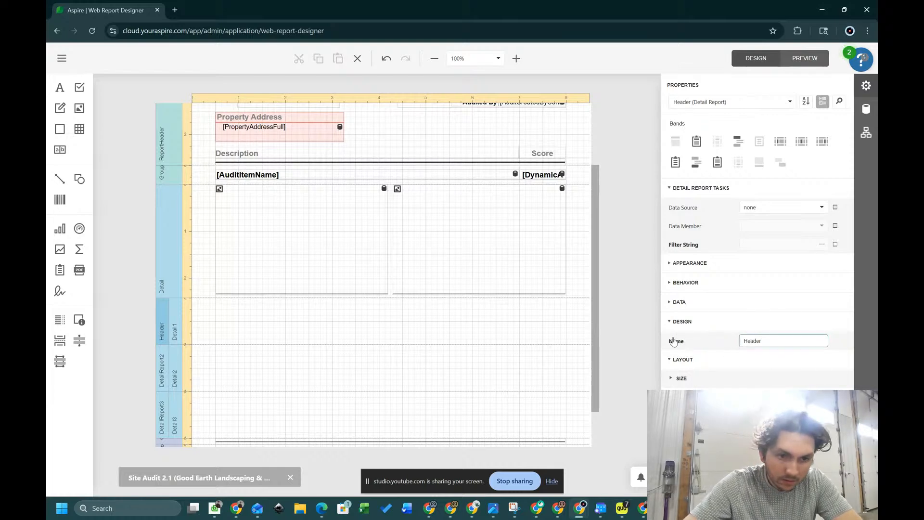
- Rename the second detail report band, DetailReport2, as ScoreSection
click(163, 374)
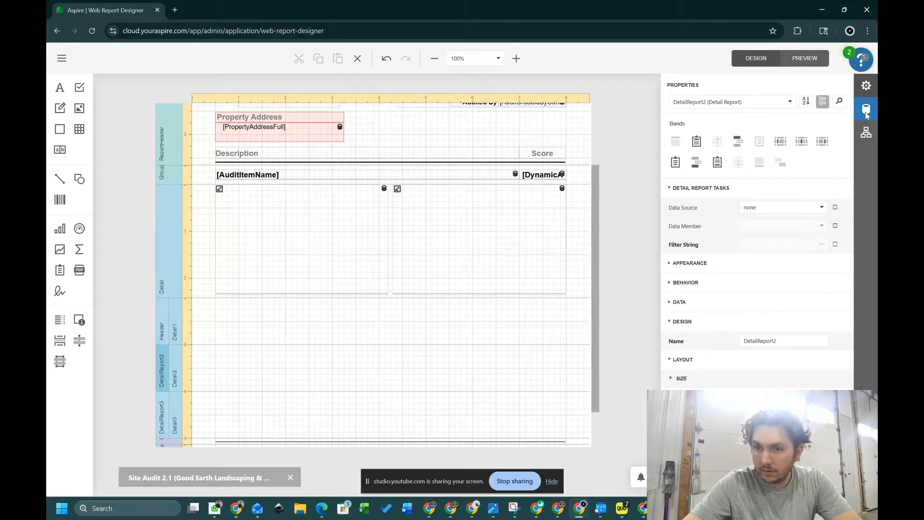
click(867, 133)
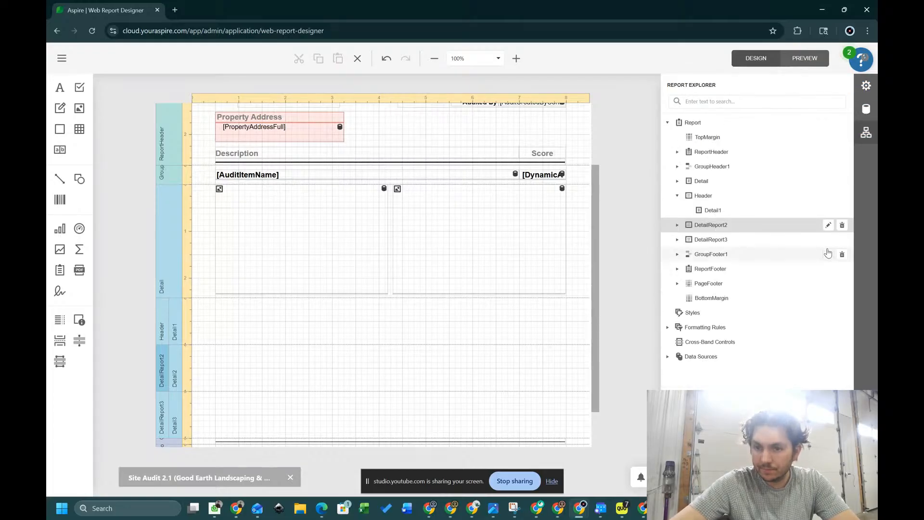
click(828, 225)
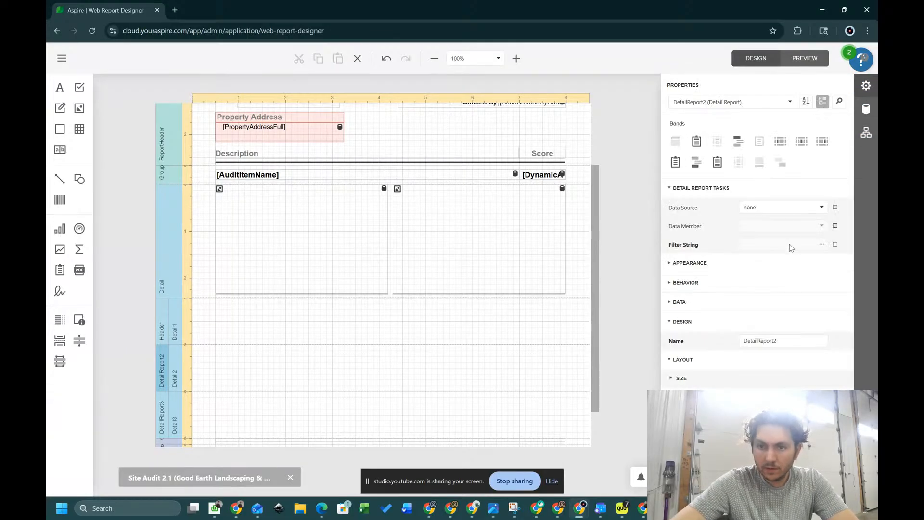
double_click(766, 343)
key(BackSpace)
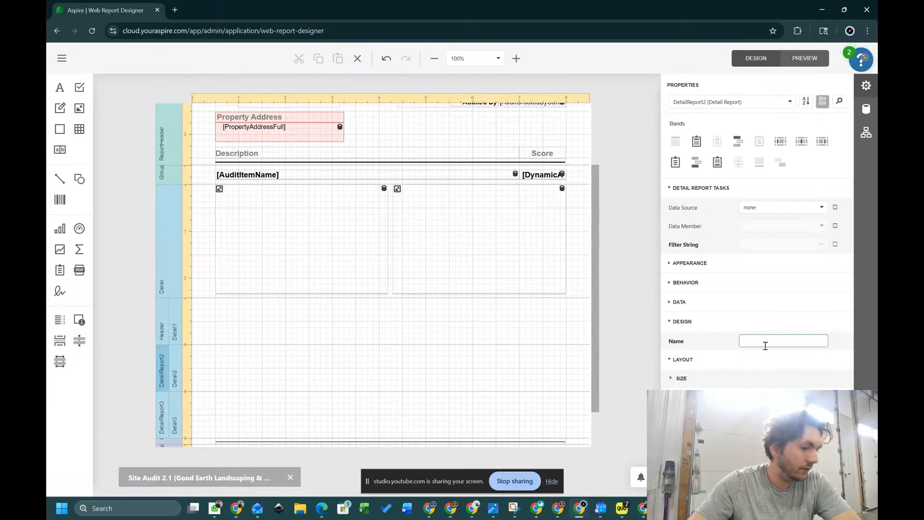
text(ScoreS)
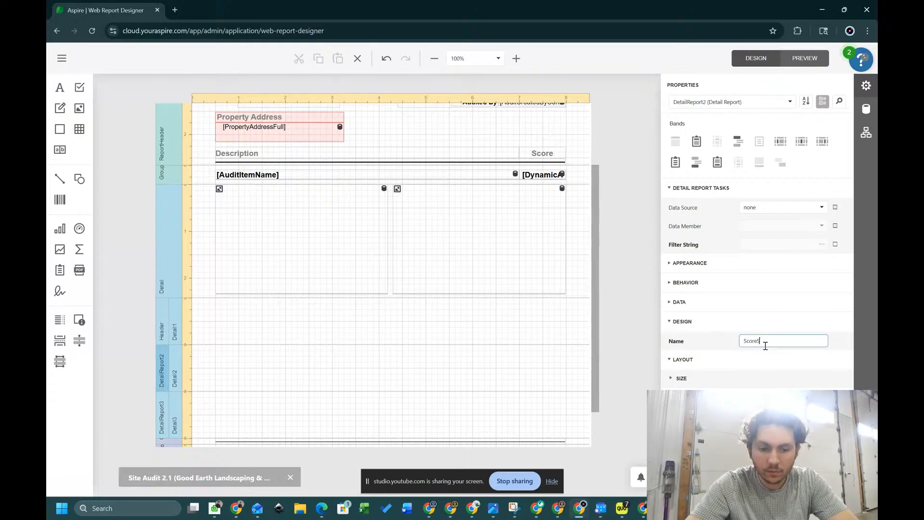
text(ection)
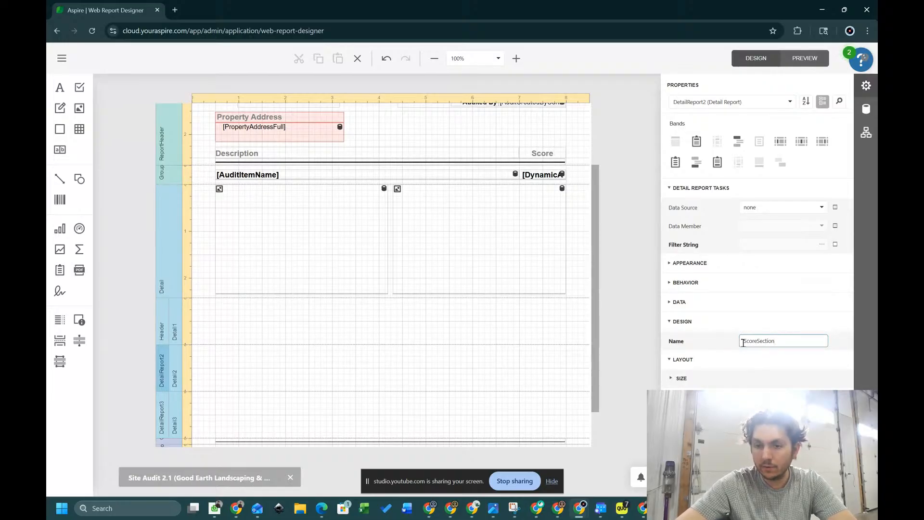
click(723, 345)
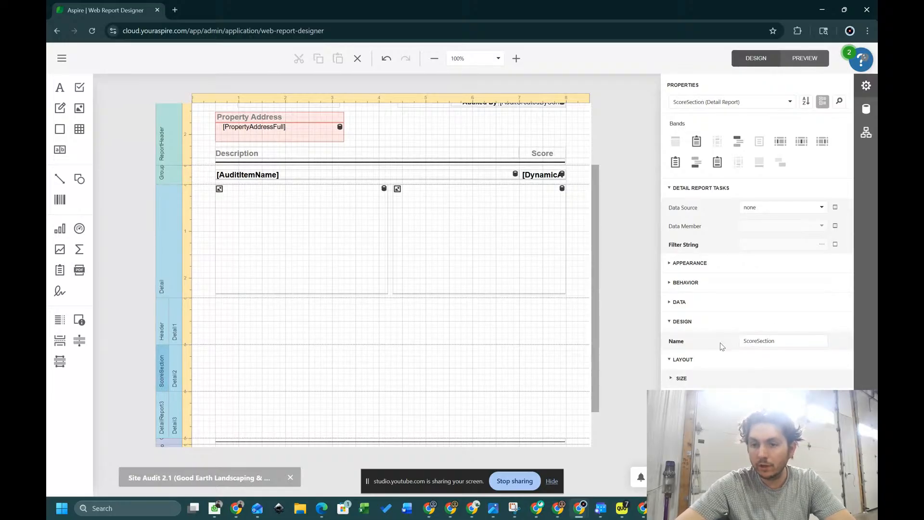
- Rename the third detail report band, DetailReport3, as AuditDetails
click(871, 105)
click(867, 133)
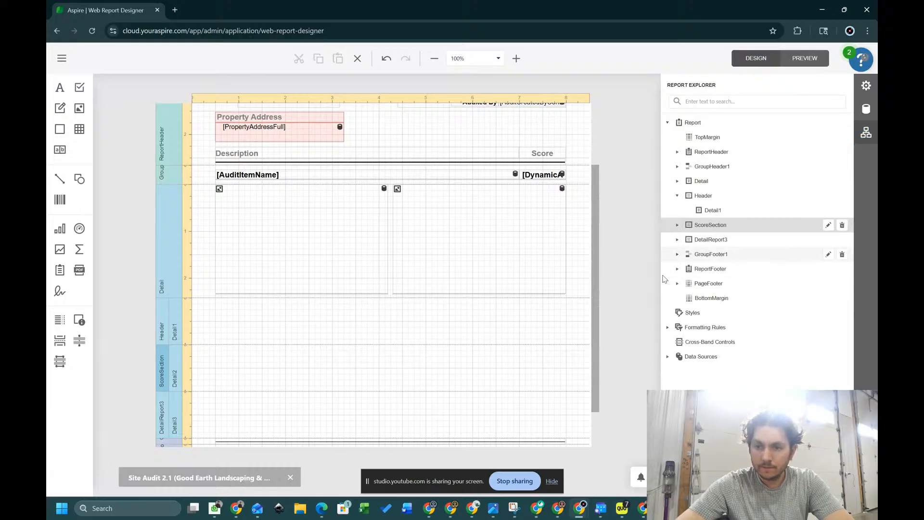
mouse_move(815, 237)
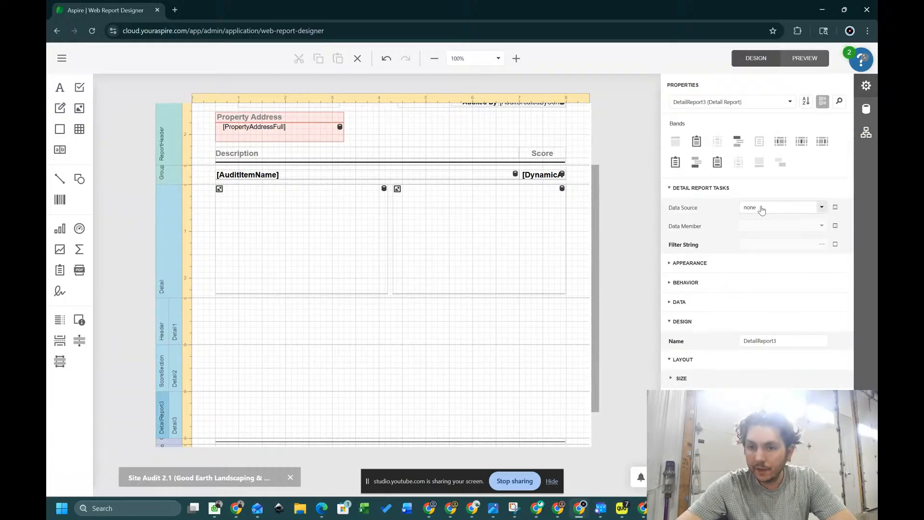
double_click(787, 340)
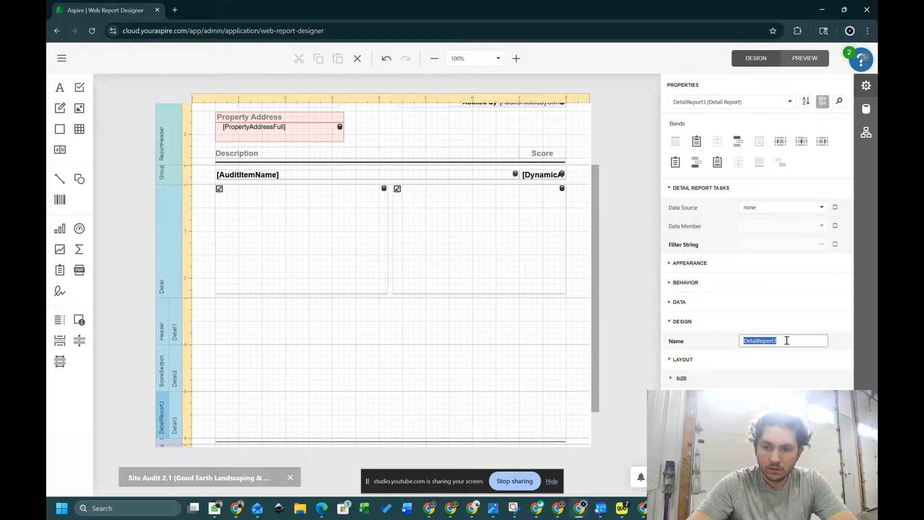
text(Pictures)
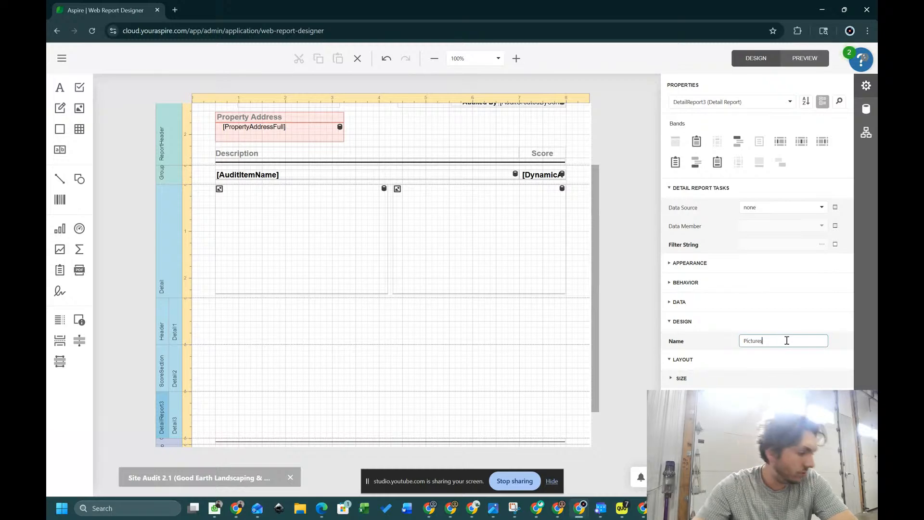
double_click(757, 341)
text(AuditDetail)
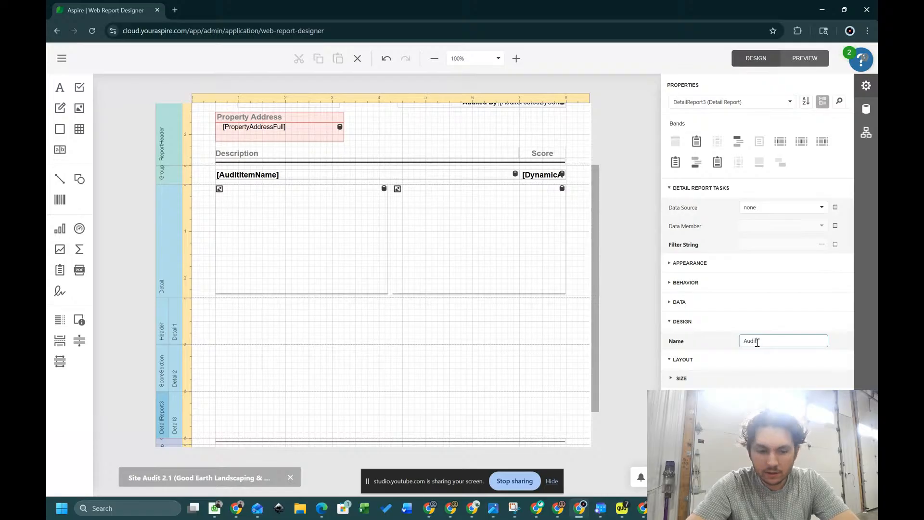
click(838, 343)
- Add a report header band inside the Header detail report
scroll(229, 330, down, 1)
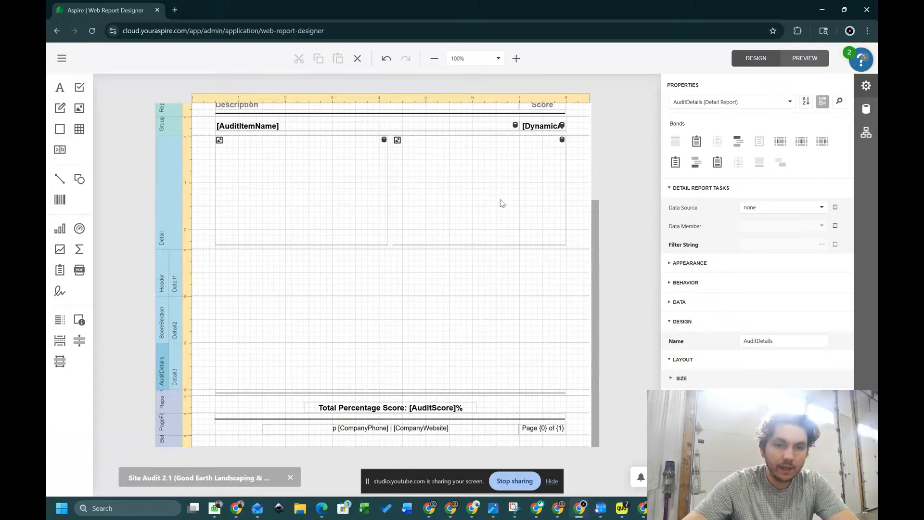
click(163, 270)
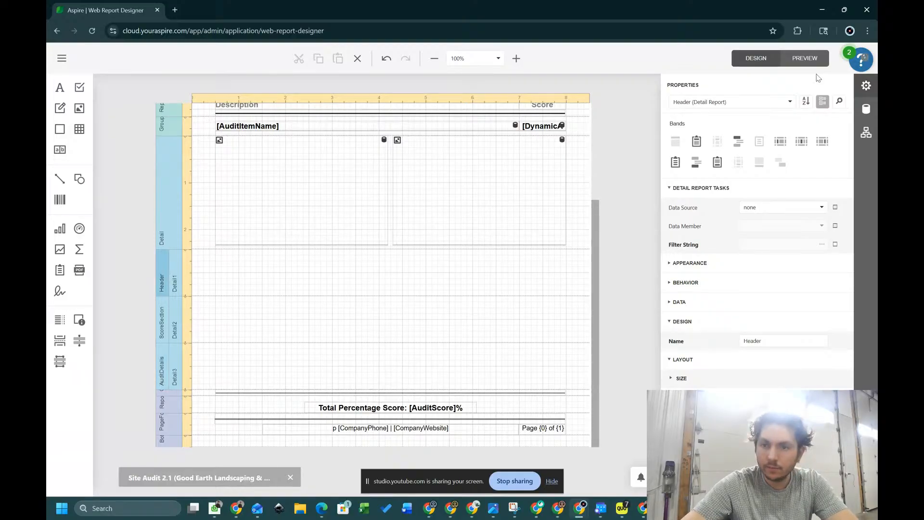
click(697, 143)
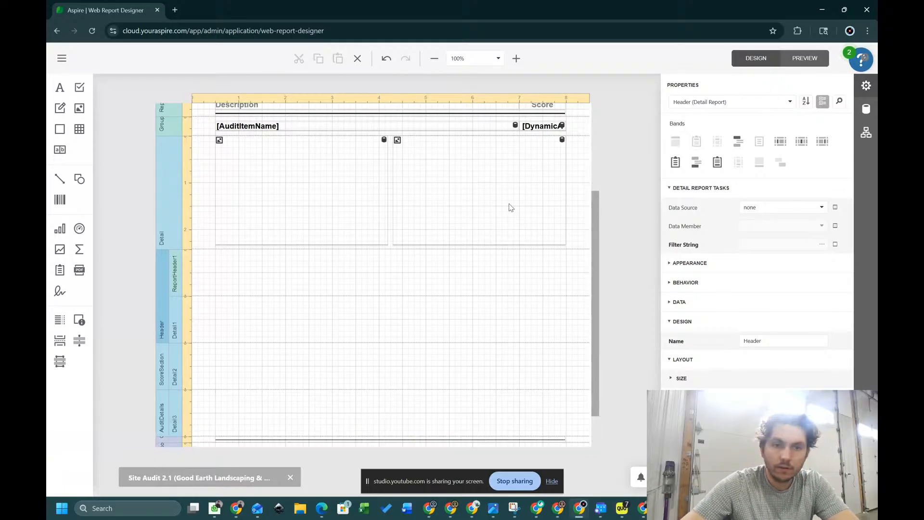
- Cut the logo, Site Audit banner, company address, date panel and property address controls from the main ReportHeader band
scroll(507, 206, up, 5)
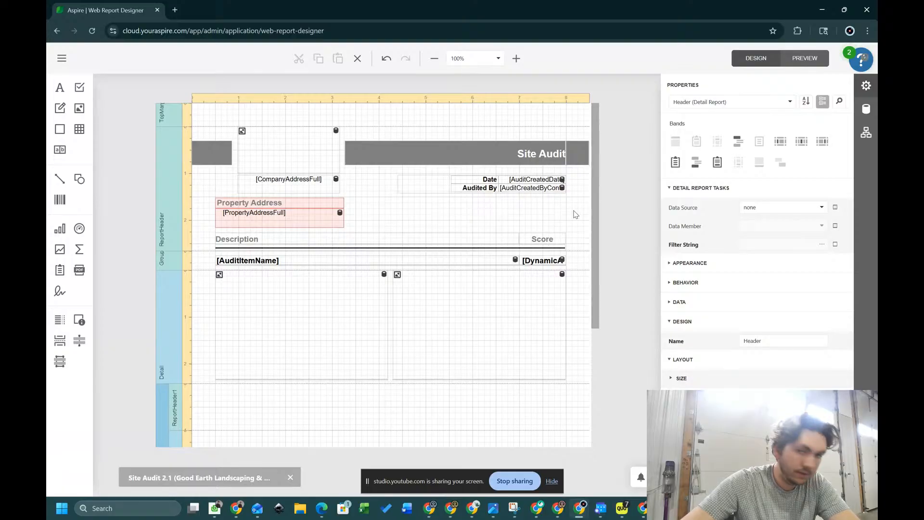
drag(573, 221, 229, 115)
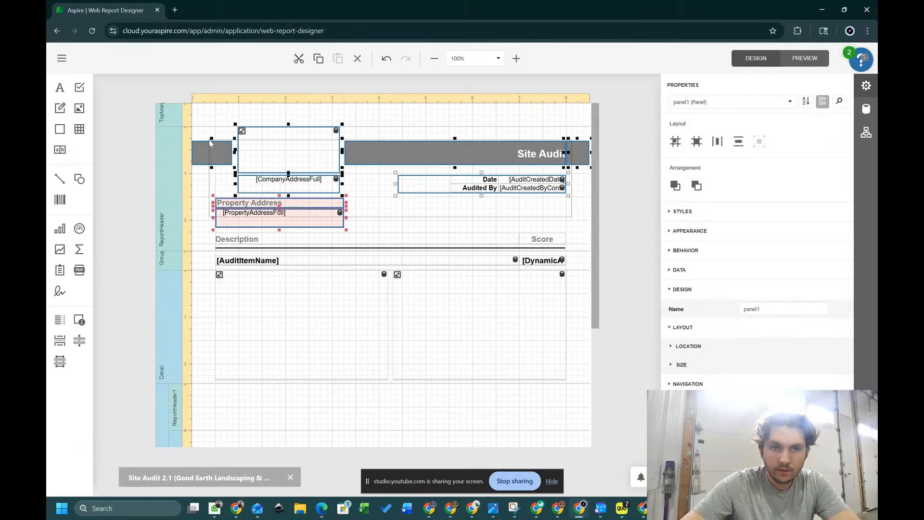
click(299, 59)
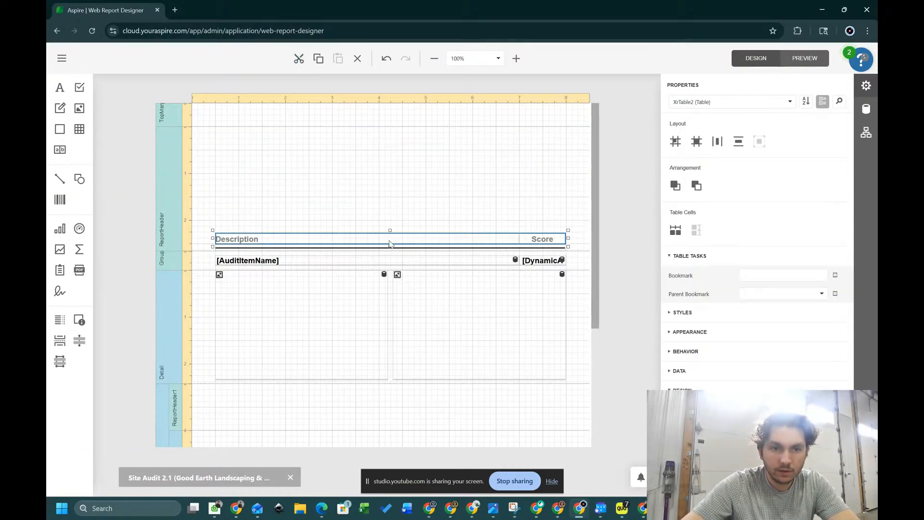
- Enlarge the ReportHeader1 band to about 2.9 inches tall and paste the cut header controls into it
scroll(365, 266, down, 2)
click(318, 315)
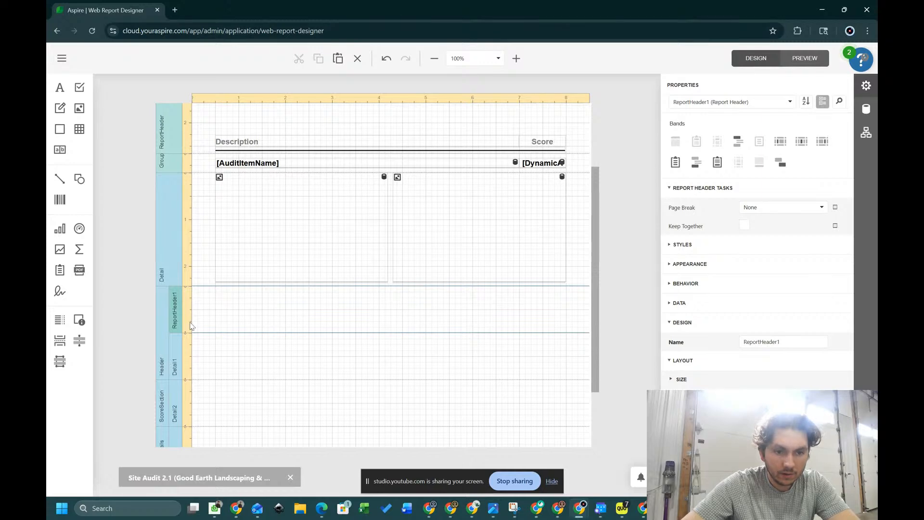
drag(185, 333, 178, 422)
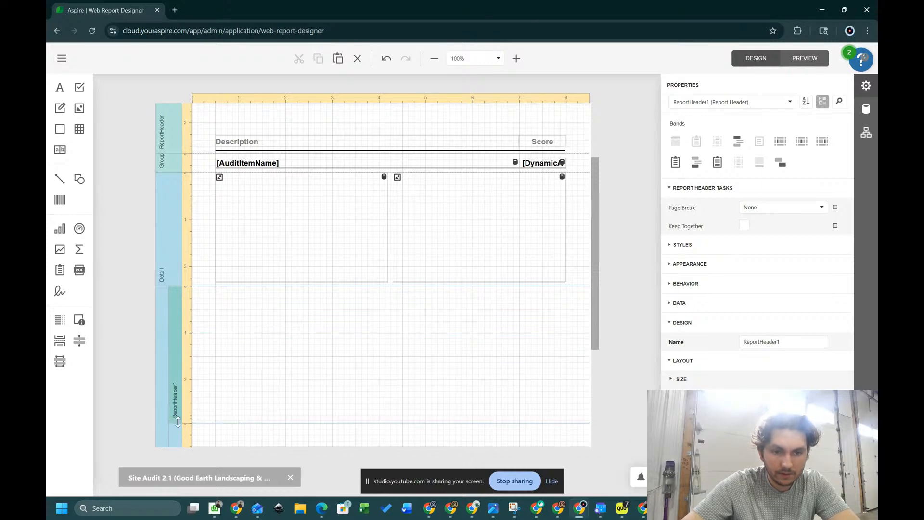
click(338, 59)
scroll(447, 371, up, 1)
scroll(455, 383, down, 1)
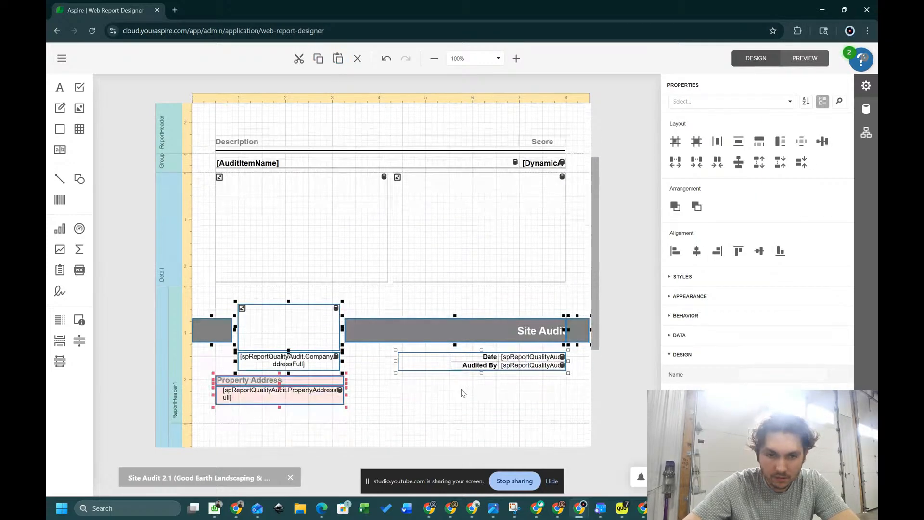
- Nudge all the pasted header controls upward in ReportHeader1 and shorten the band to about 2.6 inches
click(463, 392)
drag(578, 412, 219, 297)
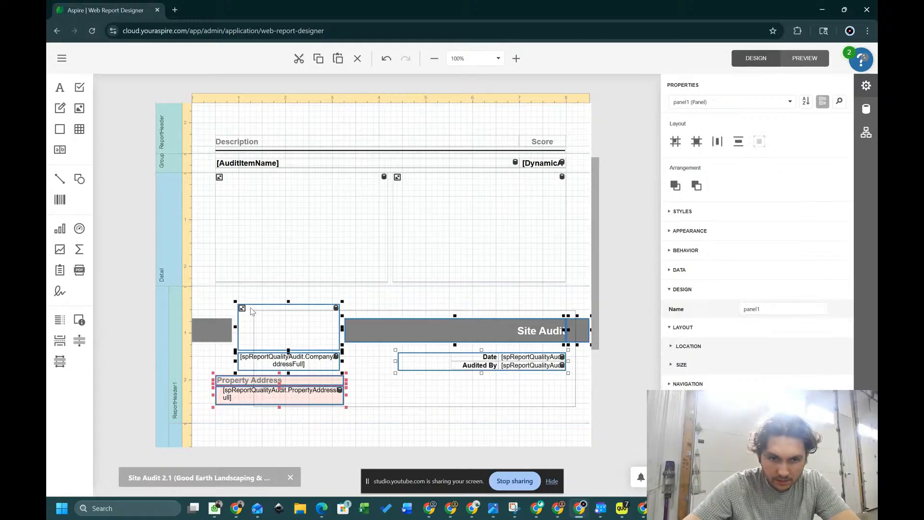
key(Up)
key(Up)
key(Up)
key(Up)
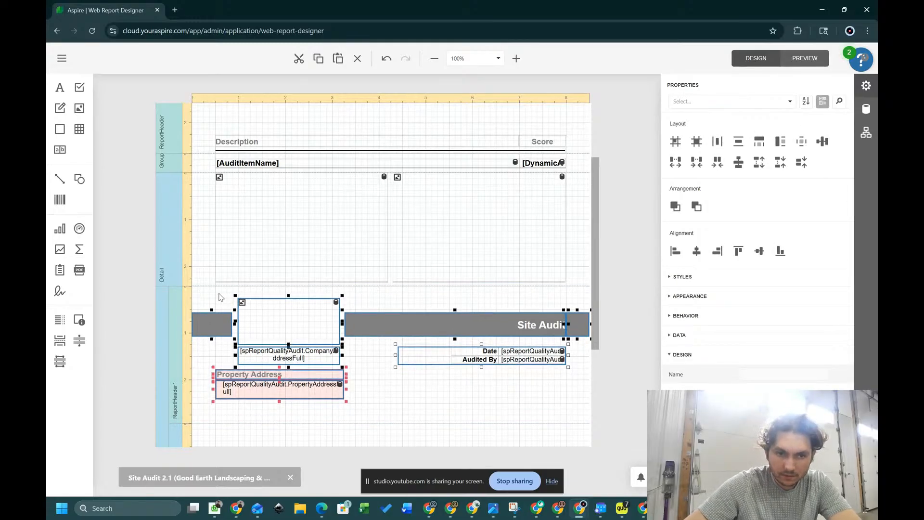
click(373, 395)
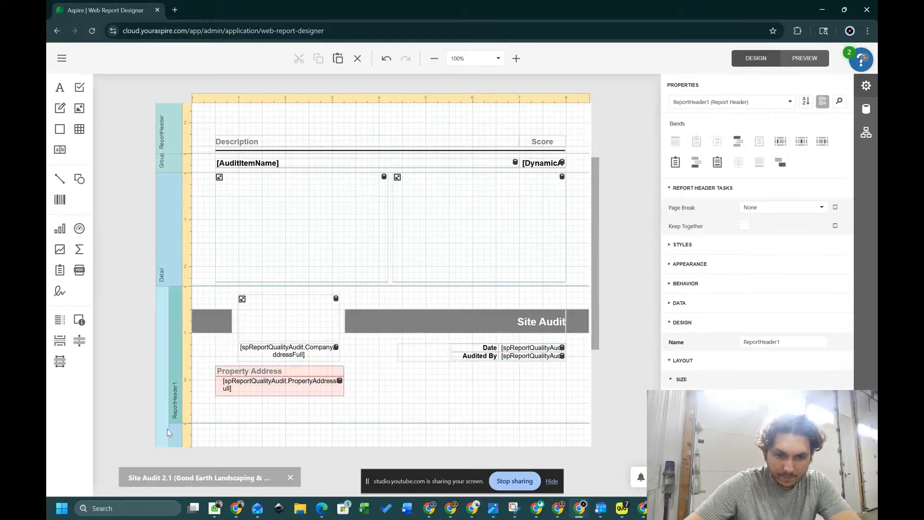
drag(177, 424, 181, 408)
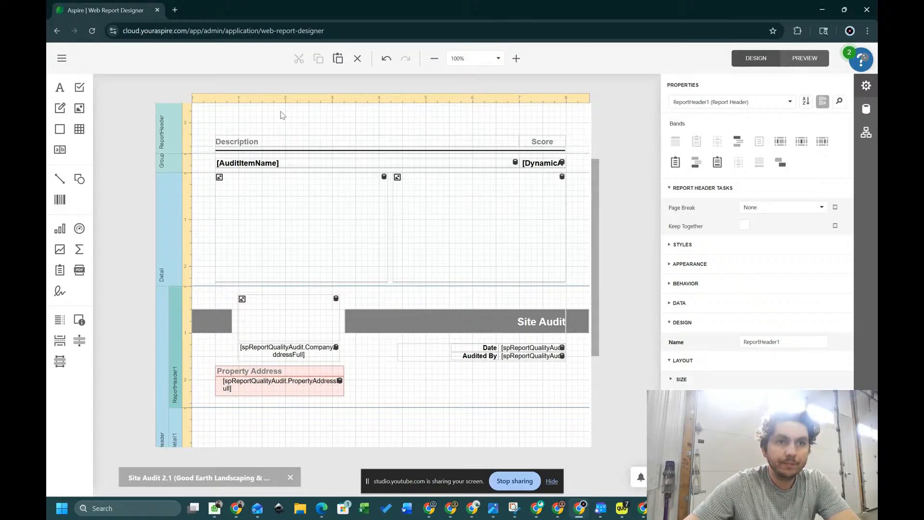
click(175, 10)
drag(208, 10, 46, 162)
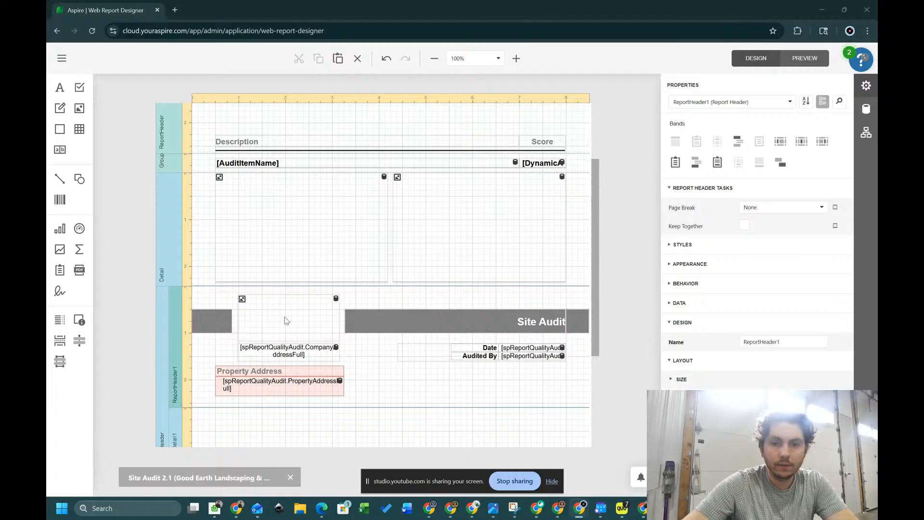
click(561, 289)
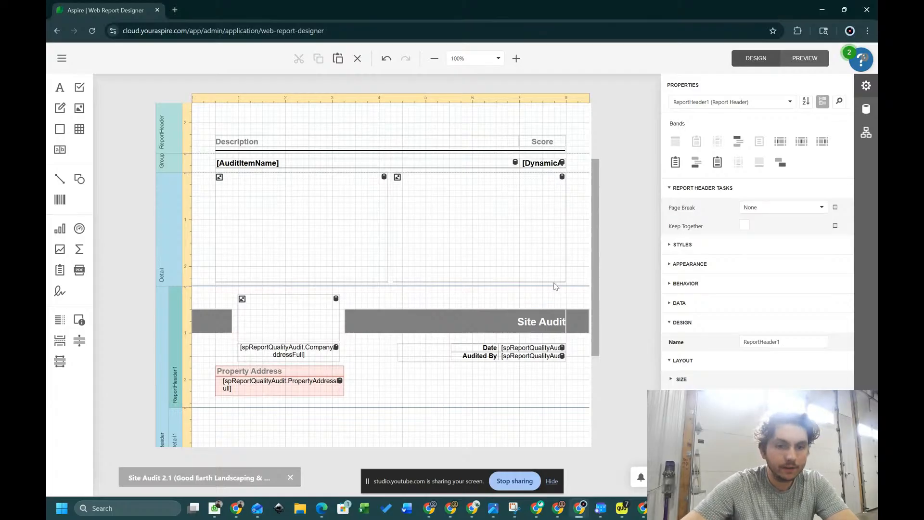
click(117, 275)
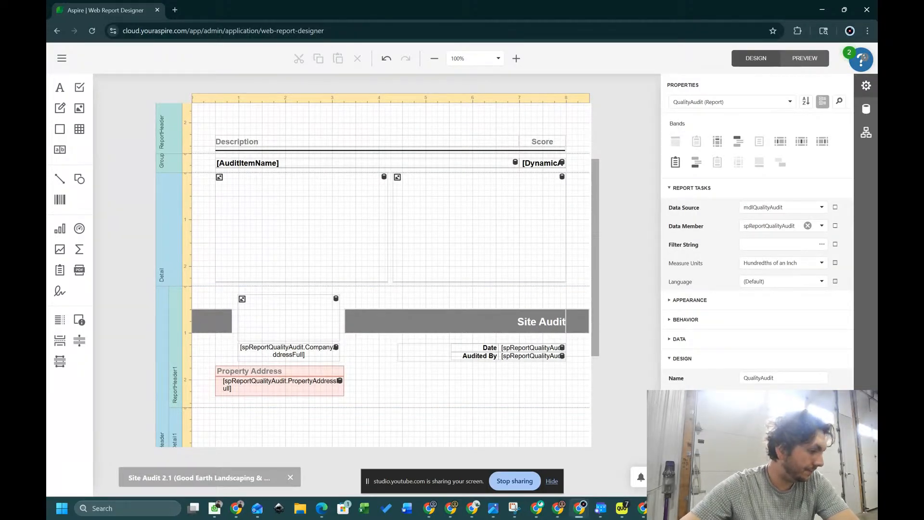
scroll(339, 286, down, 2)
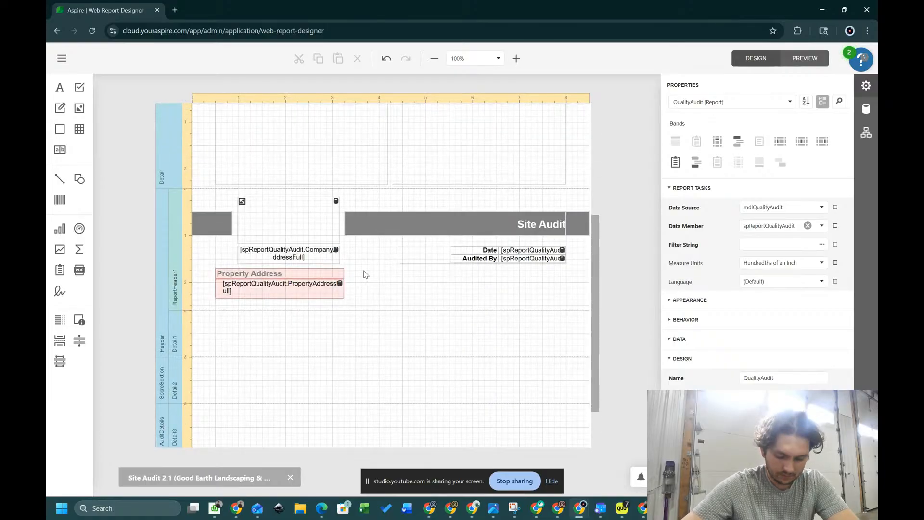
click(475, 275)
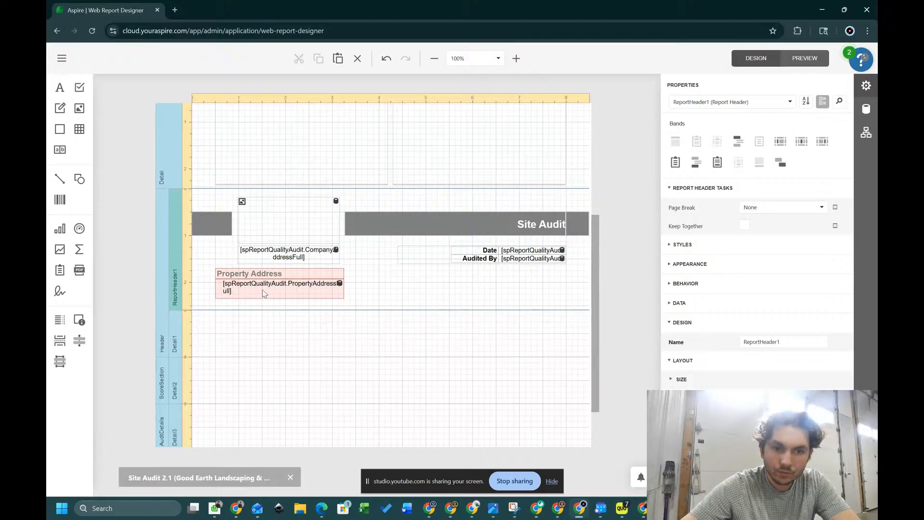
click(263, 292)
click(477, 271)
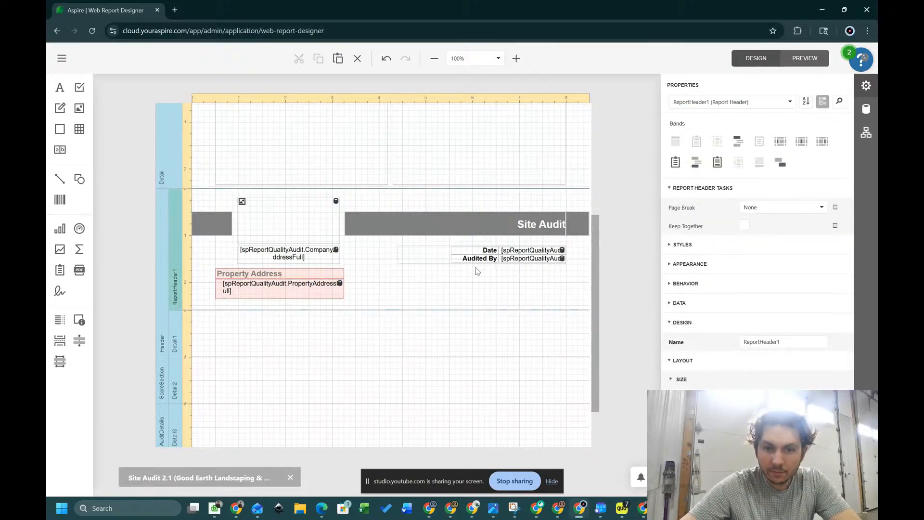
click(295, 287)
click(371, 297)
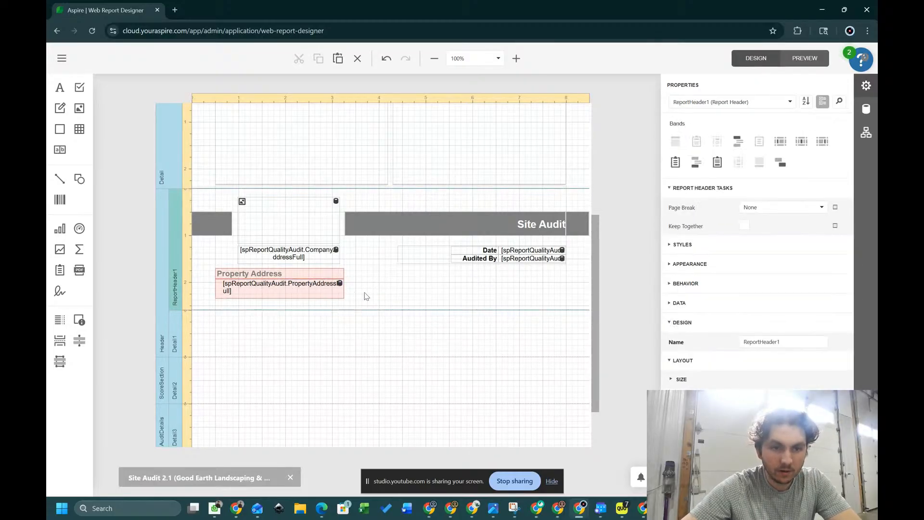
- Set the Header detail report's data source to mdlQualityAudit and its data member to spReportQualityAudit
click(160, 263)
click(822, 207)
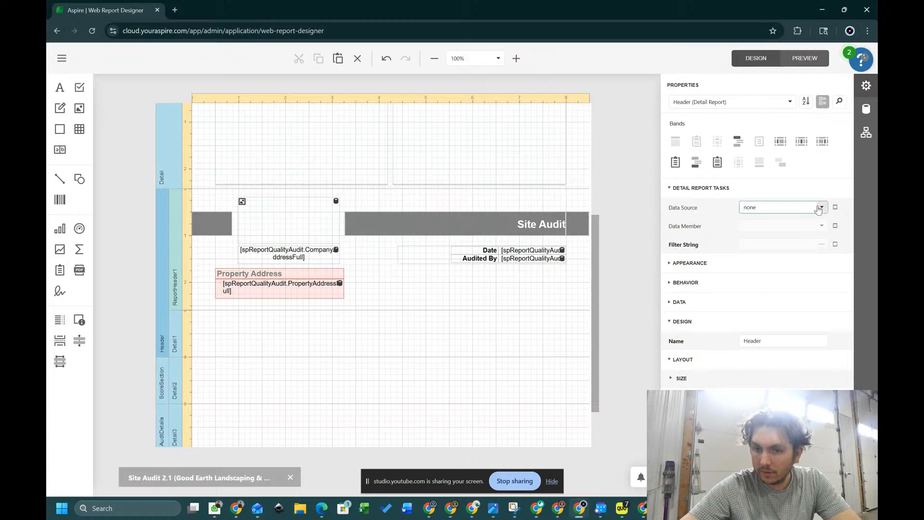
click(811, 223)
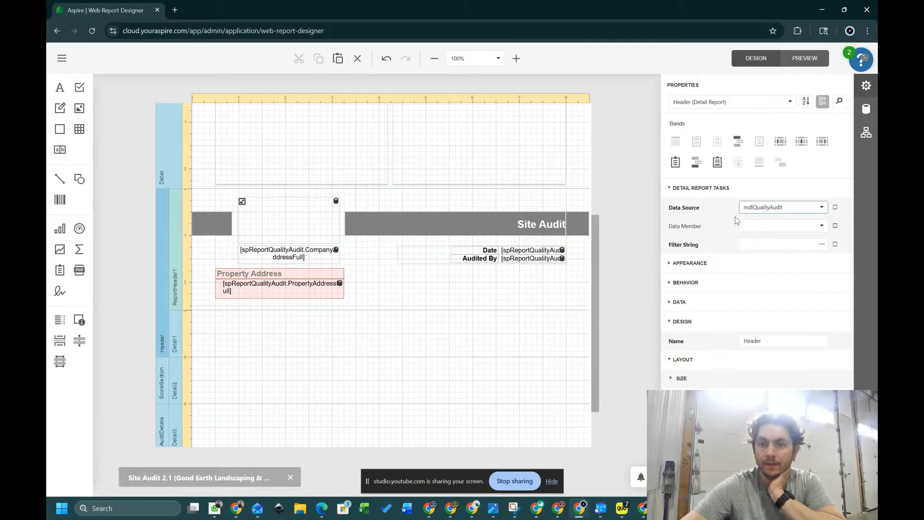
click(821, 226)
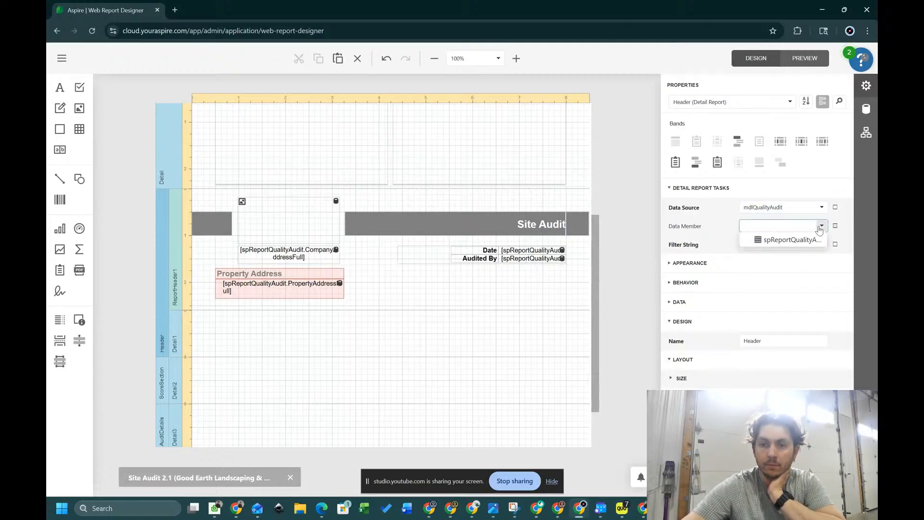
click(809, 240)
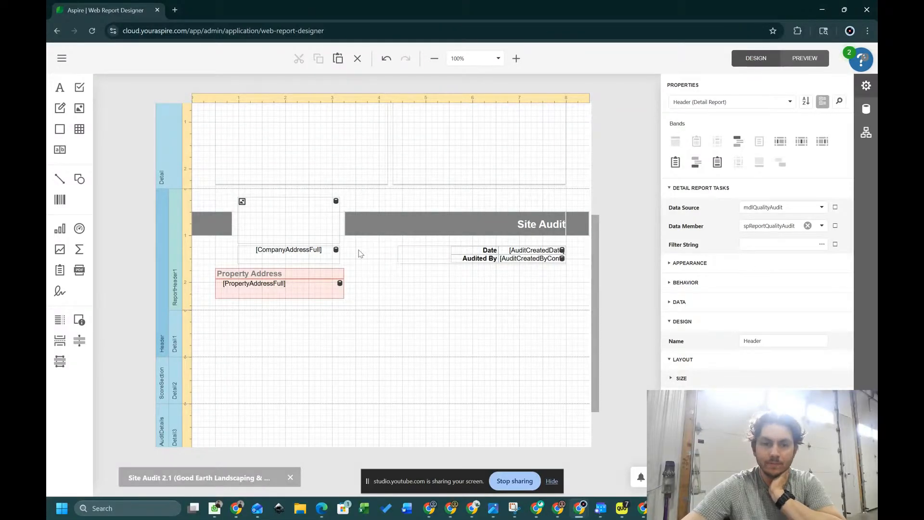
- Clear the Header detail report's data member and select spReportQualityAudit again
click(286, 291)
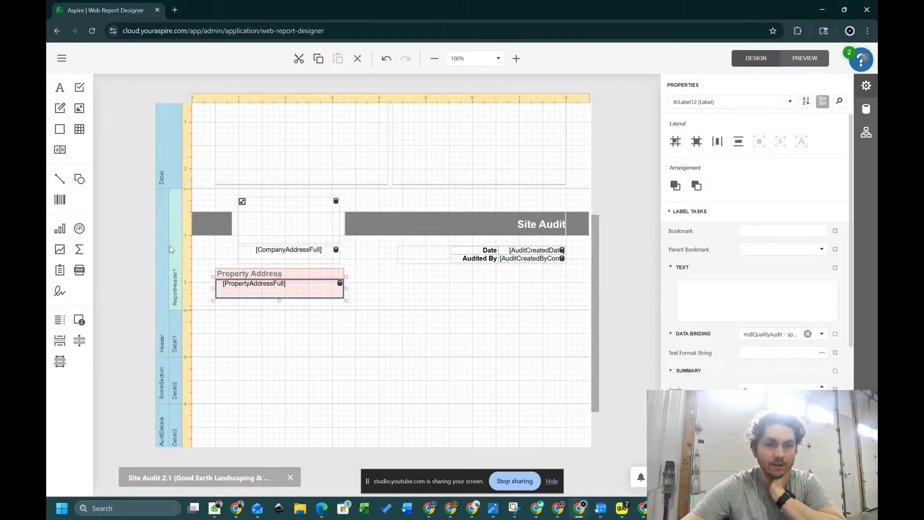
click(211, 246)
click(823, 226)
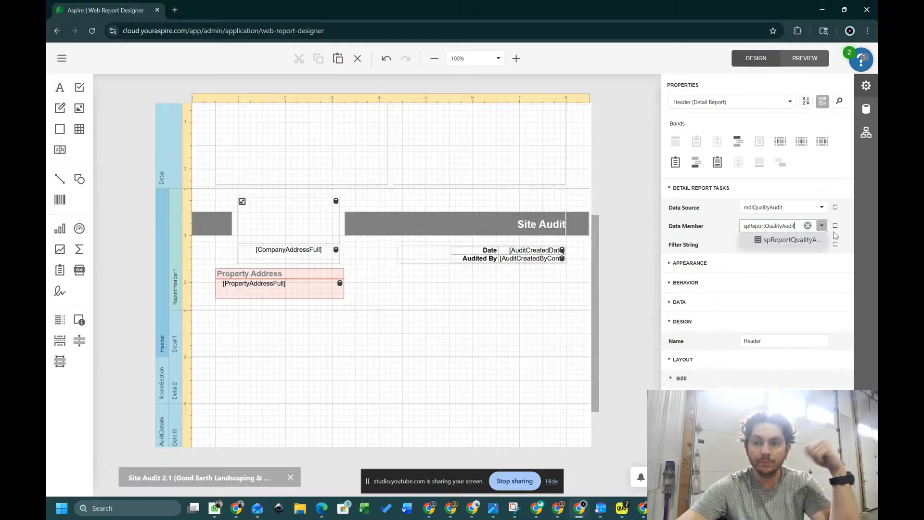
click(808, 226)
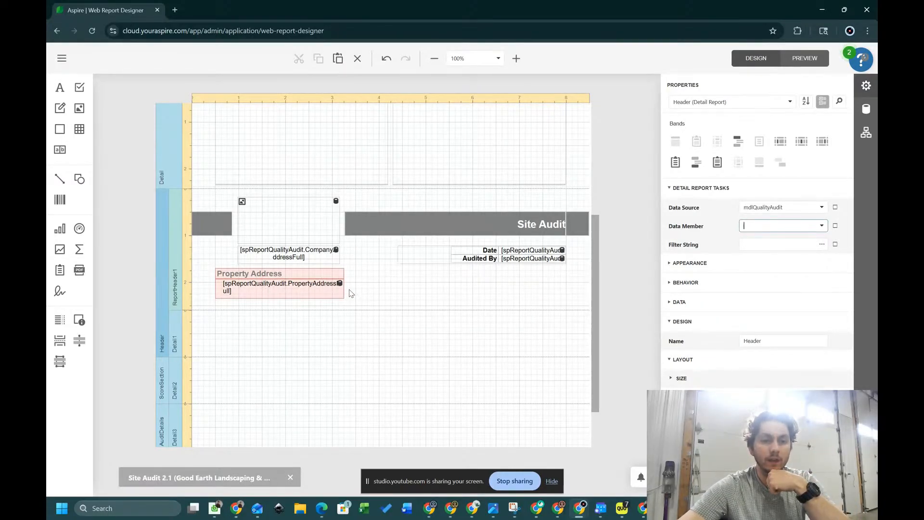
click(823, 225)
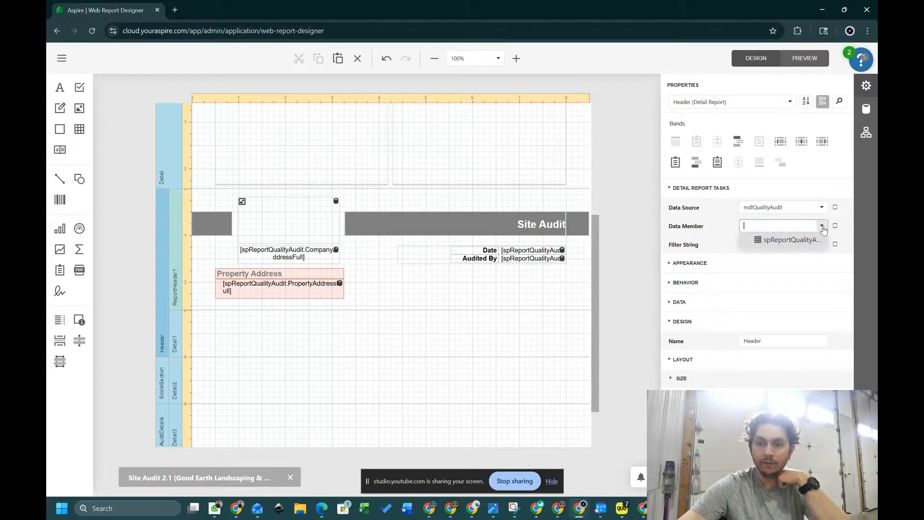
click(810, 241)
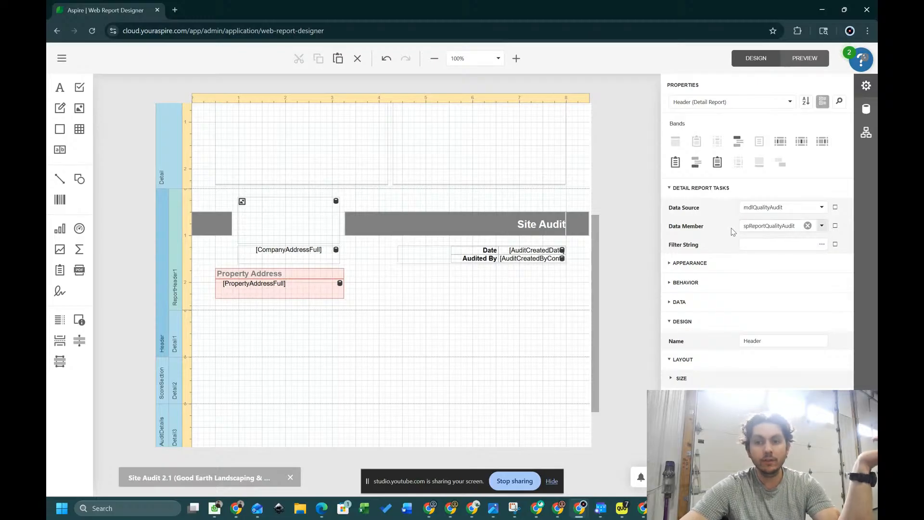
- Nudge the company address label up so it sits directly beneath the logo picture box
click(314, 257)
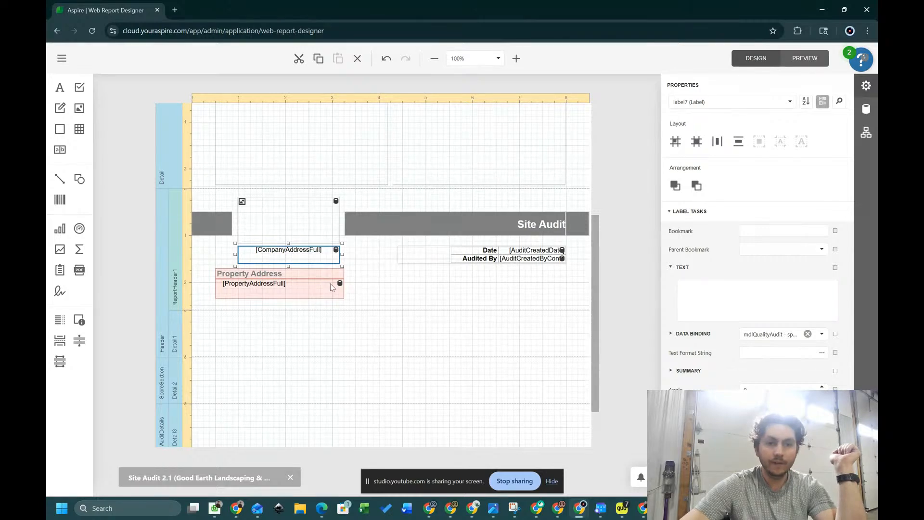
key(Up)
key(Up)
key(Up)
key(Up)
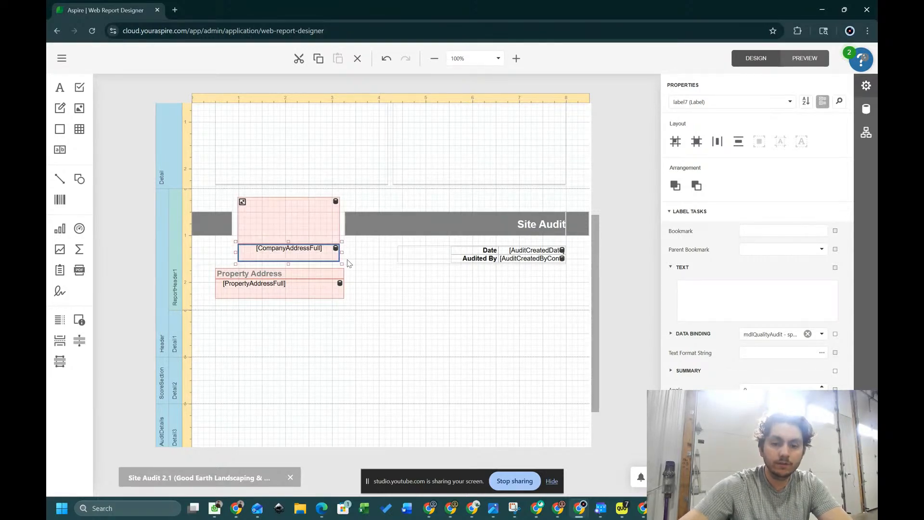
key(Down)
click(421, 290)
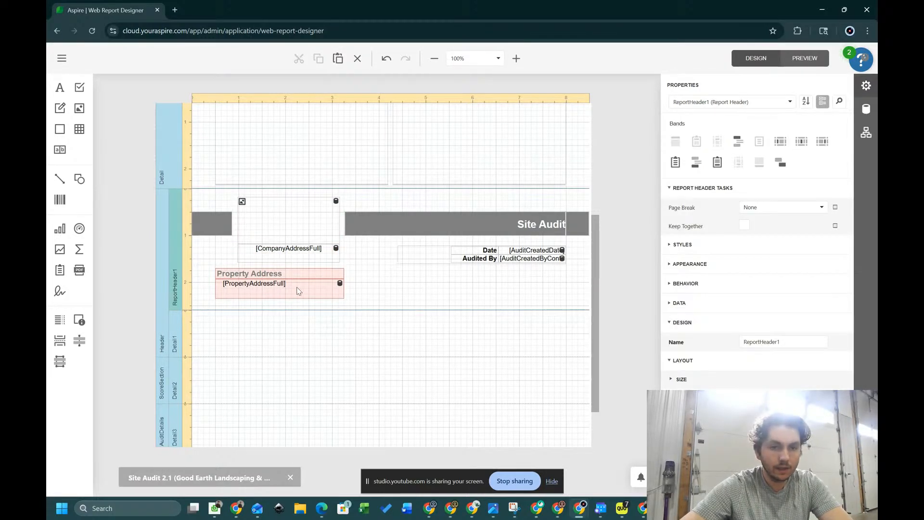
- Delete the Property Address heading and the PropertyAddressFull label from ReportHeader1
click(297, 291)
click(407, 292)
drag(409, 293, 337, 263)
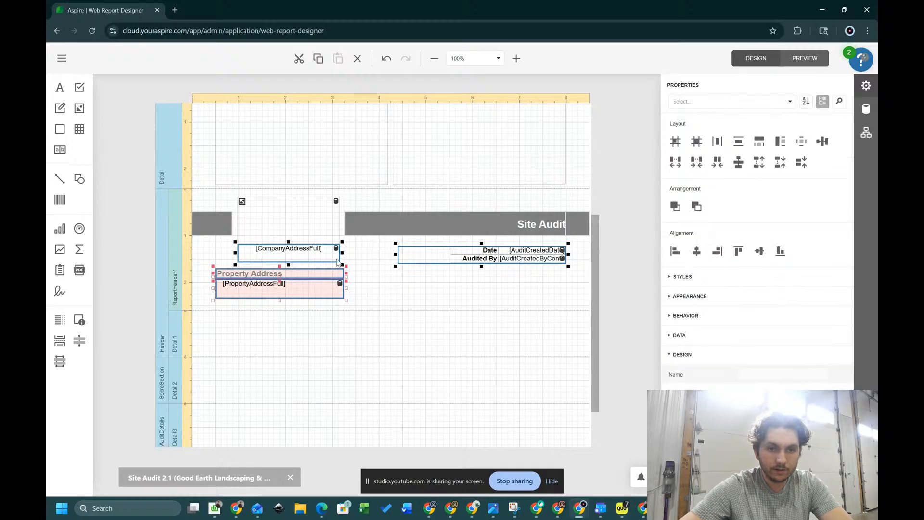
click(376, 290)
drag(374, 288, 294, 274)
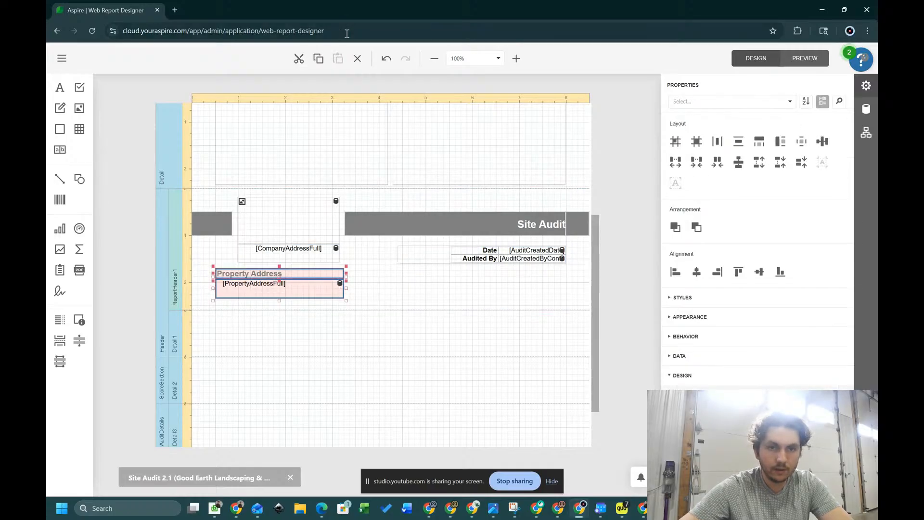
click(358, 58)
- Move the panel holding the Date and Audited By fields below the company address label in ReportHeader1
click(466, 246)
drag(411, 262, 252, 279)
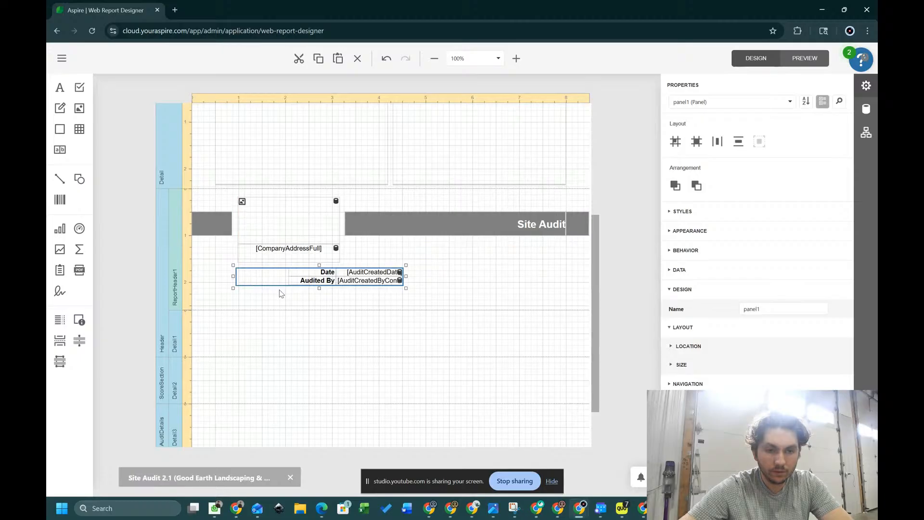
- Make the panel around the Date and Audited By fields taller and shift it toward the page's left margin
drag(319, 288, 387, 287)
click(316, 281)
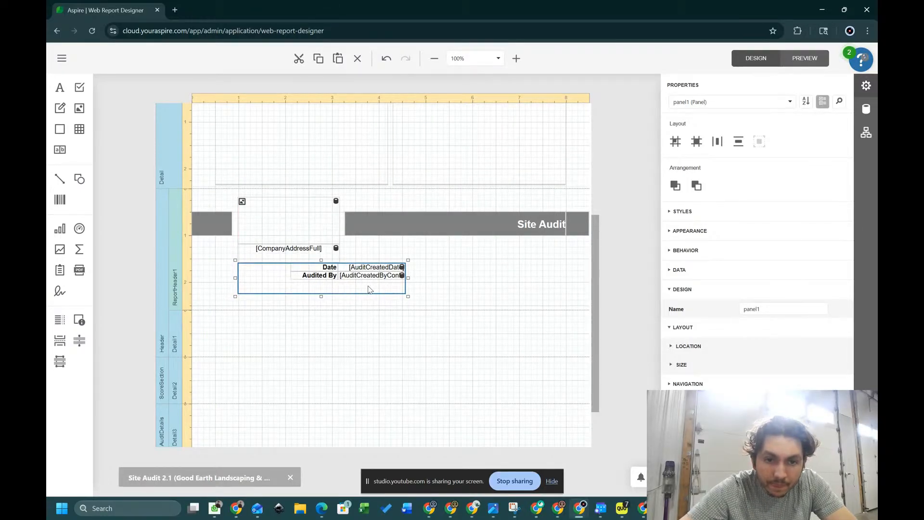
drag(367, 292, 280, 271)
click(410, 280)
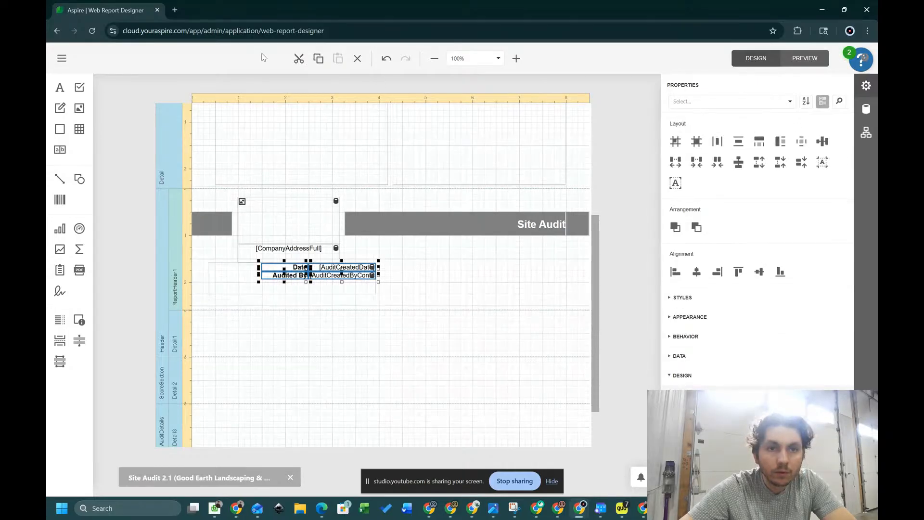
- Take the Date and Audited By labels and values out of the panel, delete the panel, and place them directly in ReportHeader1
click(298, 58)
click(406, 284)
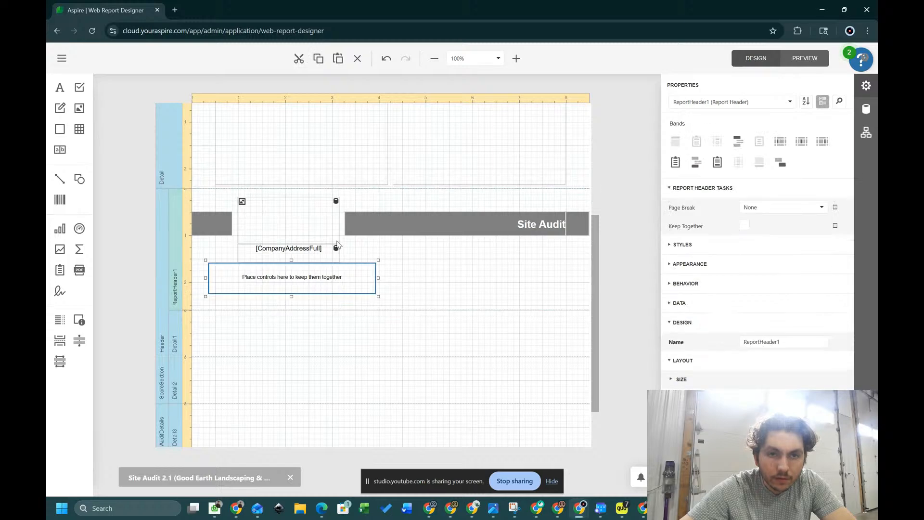
click(373, 279)
click(358, 59)
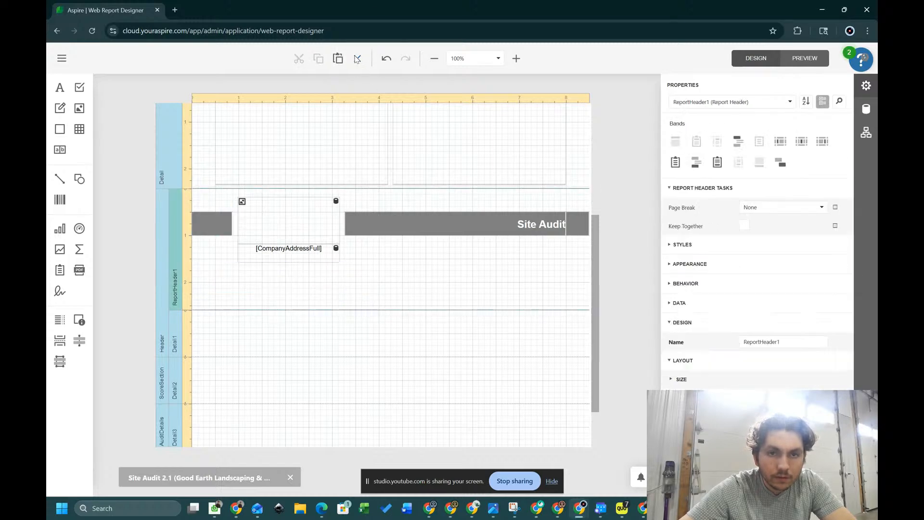
click(338, 58)
click(427, 289)
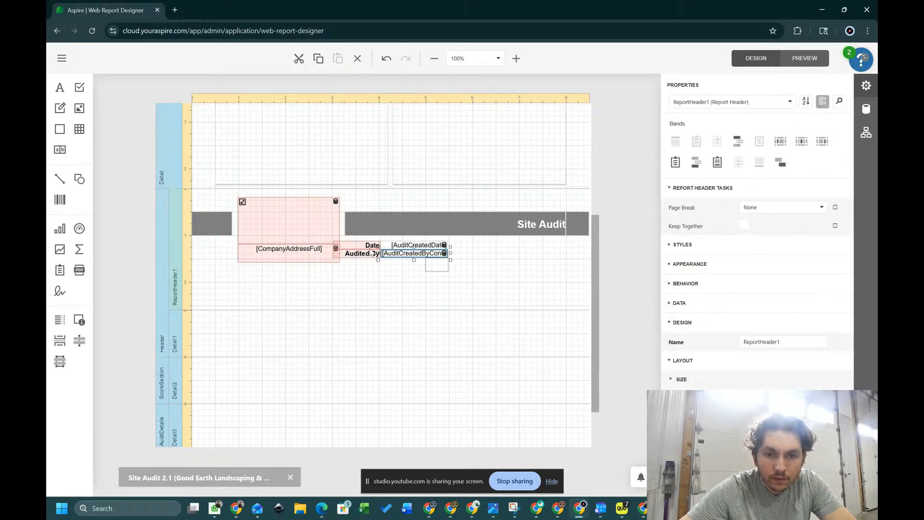
- Move the Date and Audited By rows below the company address label, lining up their left edge with the logo picture box
click(363, 246)
key(Down)
key(Down)
key(Down)
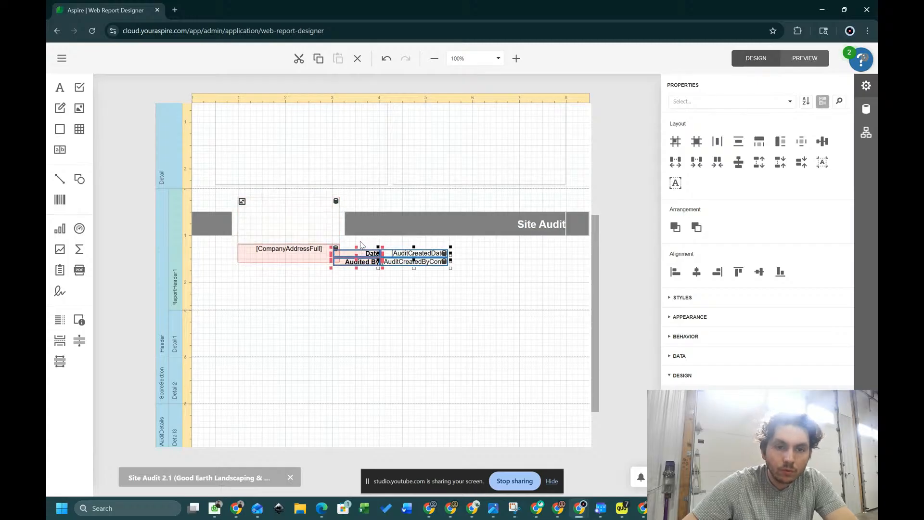
key(Down)
key(Down)
key(Down)
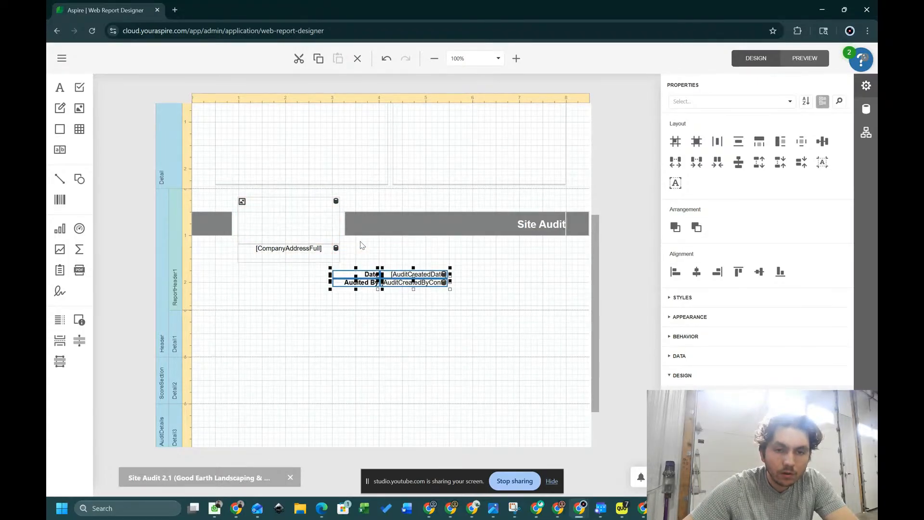
drag(344, 278, 249, 278)
click(425, 290)
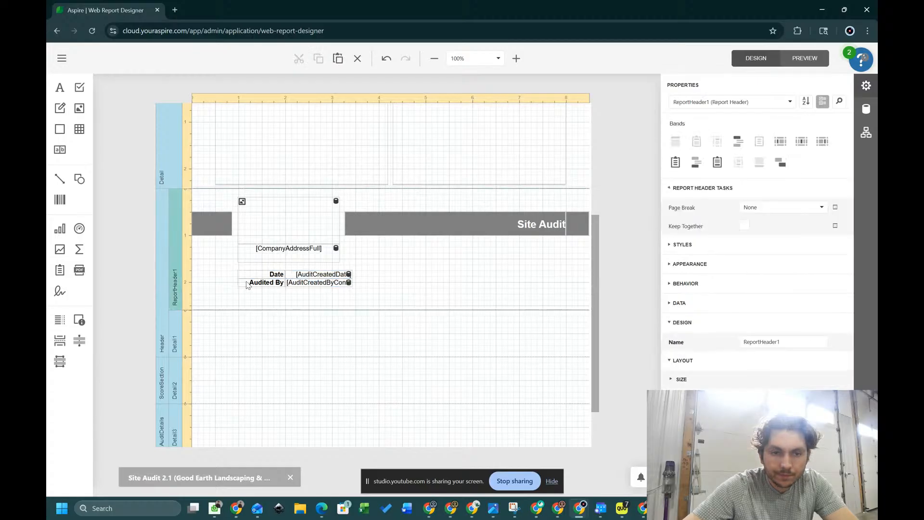
- Left-align the text of the Date and Audited By caption labels
click(262, 279)
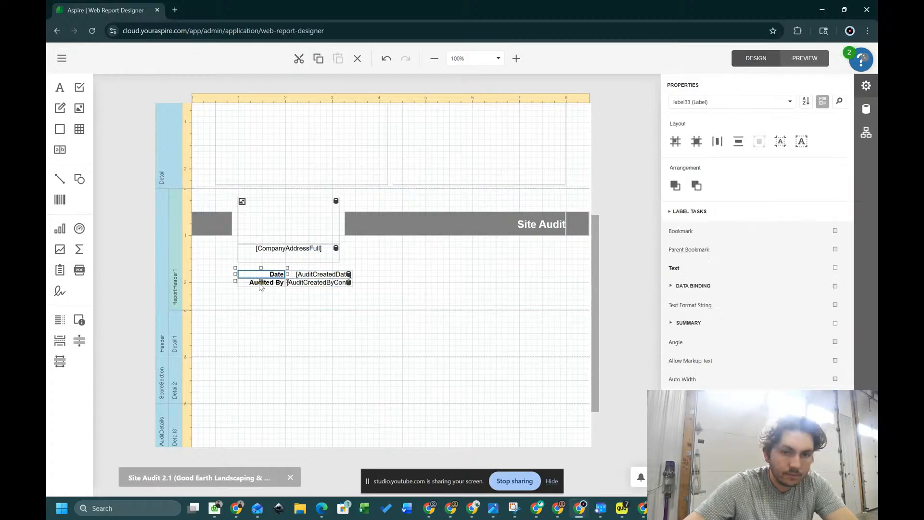
shift+click(262, 282)
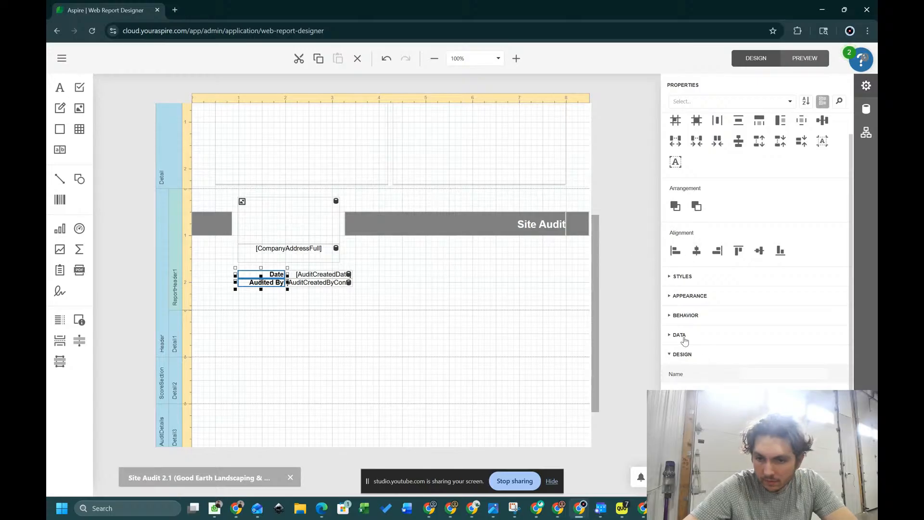
click(692, 296)
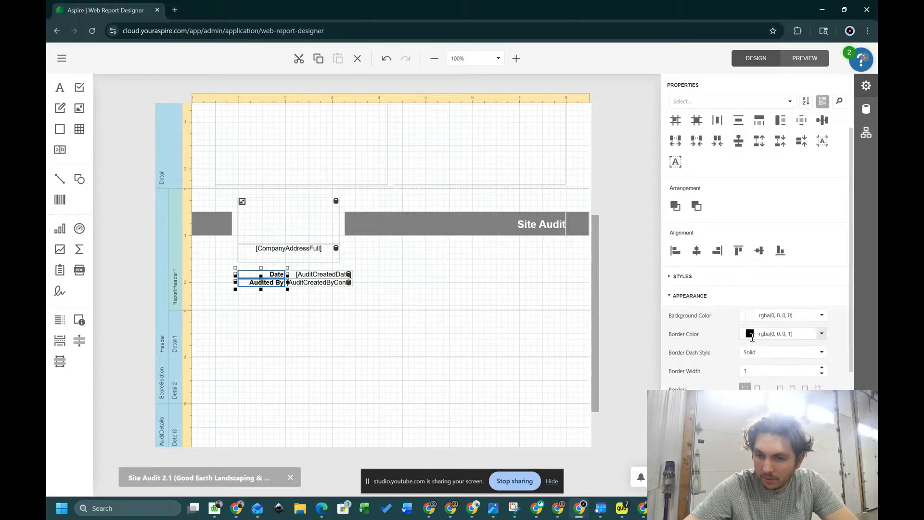
click(384, 278)
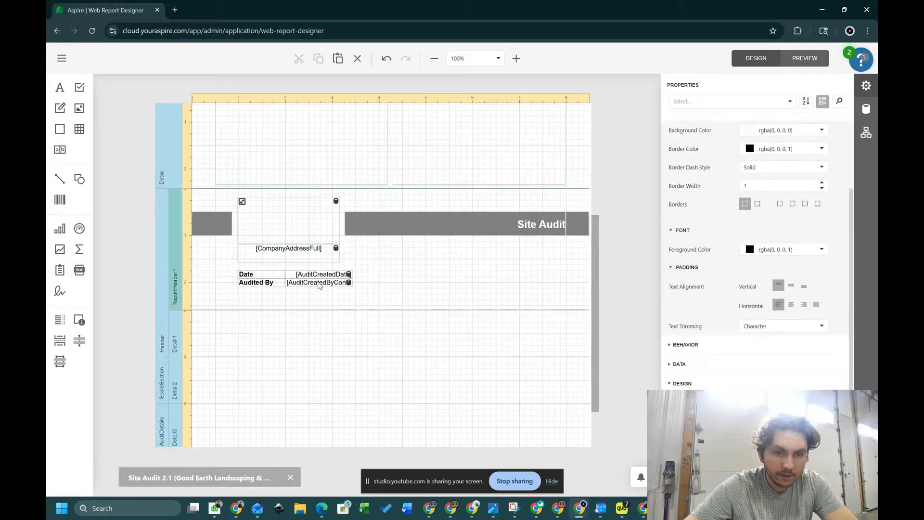
- Left-align the text of the audit created date and created-by contact value labels
click(346, 282)
click(399, 282)
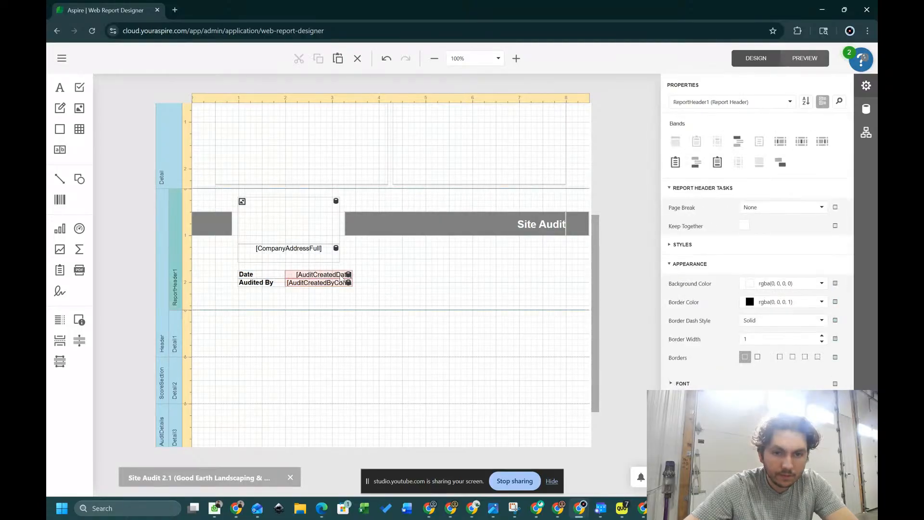
drag(375, 290, 335, 273)
click(433, 287)
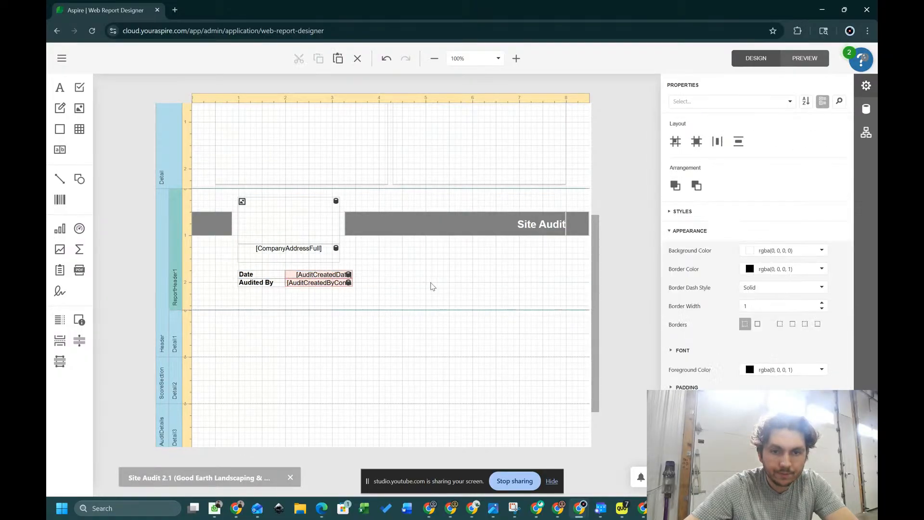
click(338, 283)
ctrl+click(339, 275)
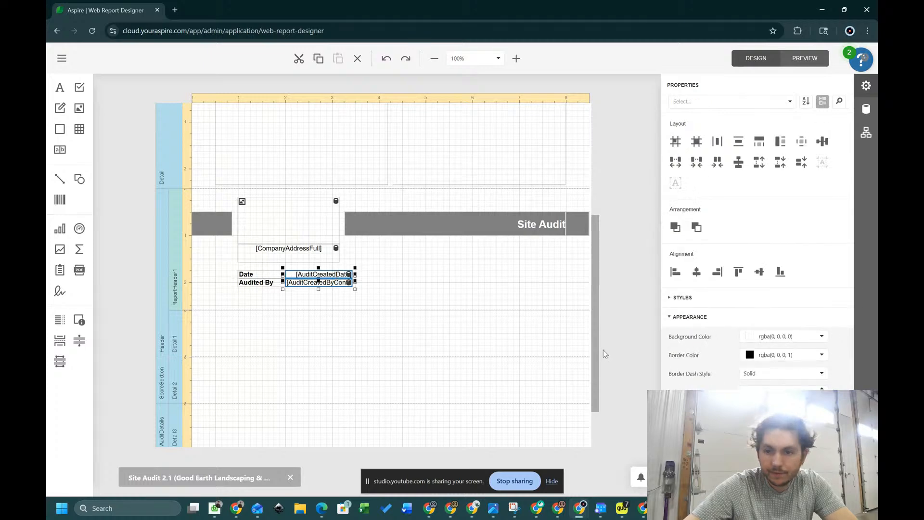
click(402, 280)
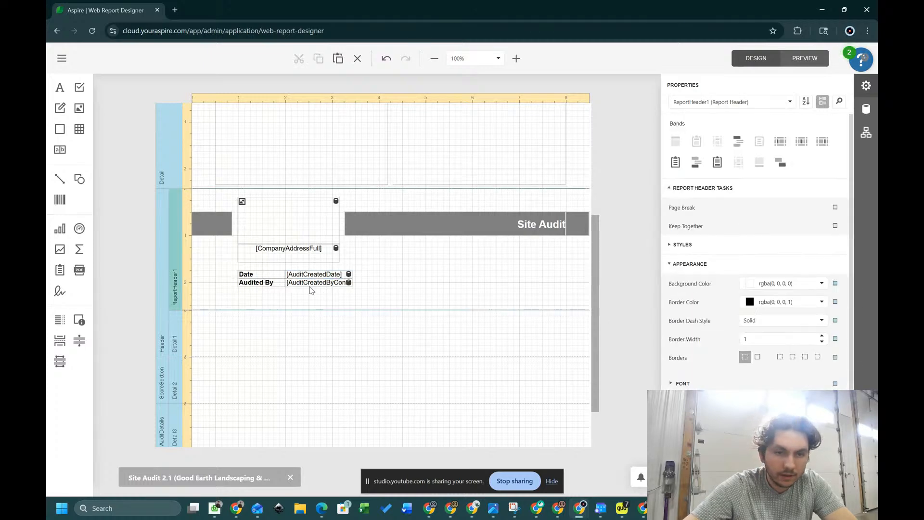
- Duplicate the Audited By caption and its value label, placing the copy directly beneath the original row
drag(422, 292, 257, 286)
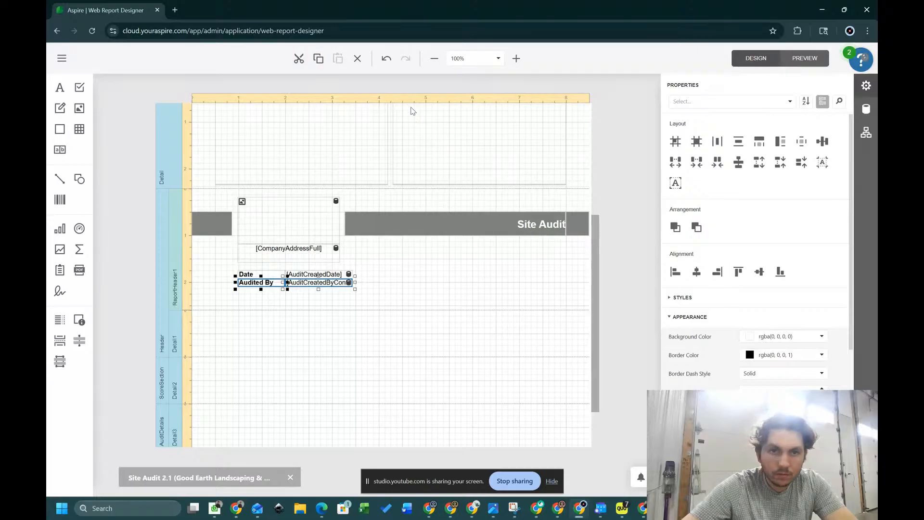
click(423, 296)
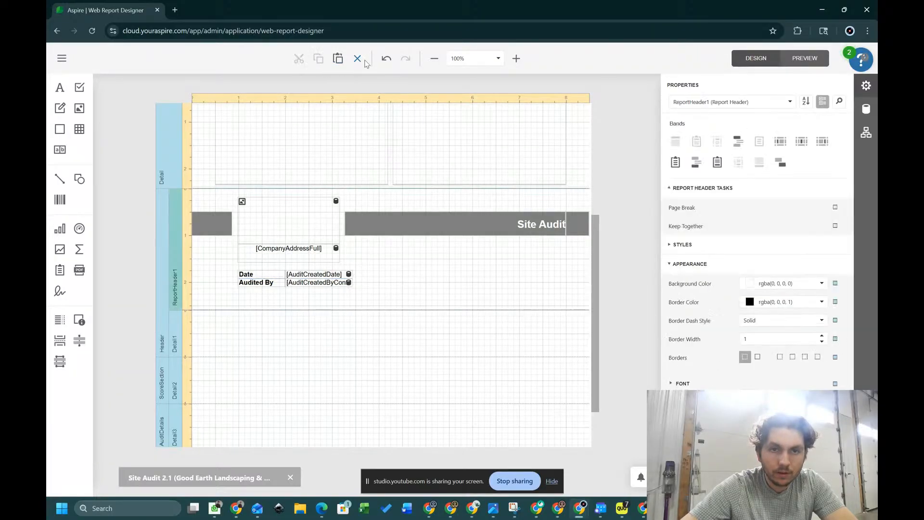
key(ctrl+v)
click(435, 265)
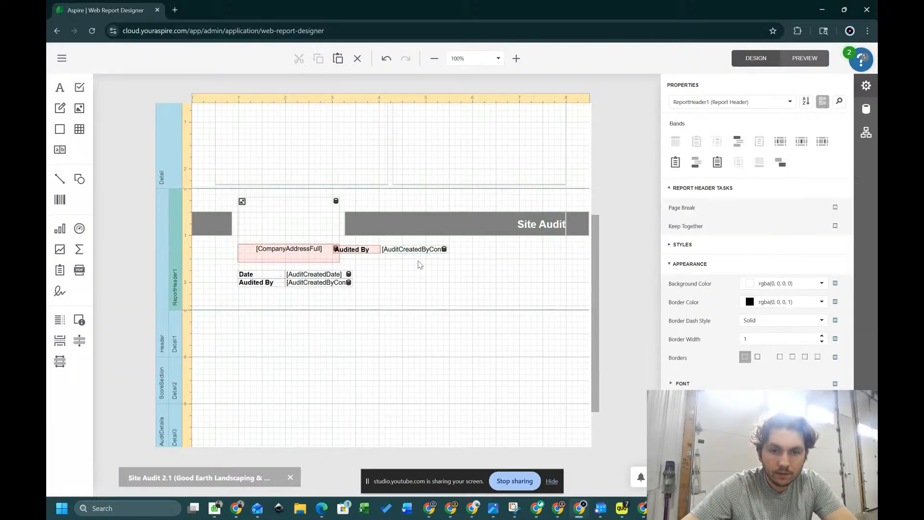
drag(443, 273, 353, 247)
click(436, 269)
drag(472, 272, 268, 291)
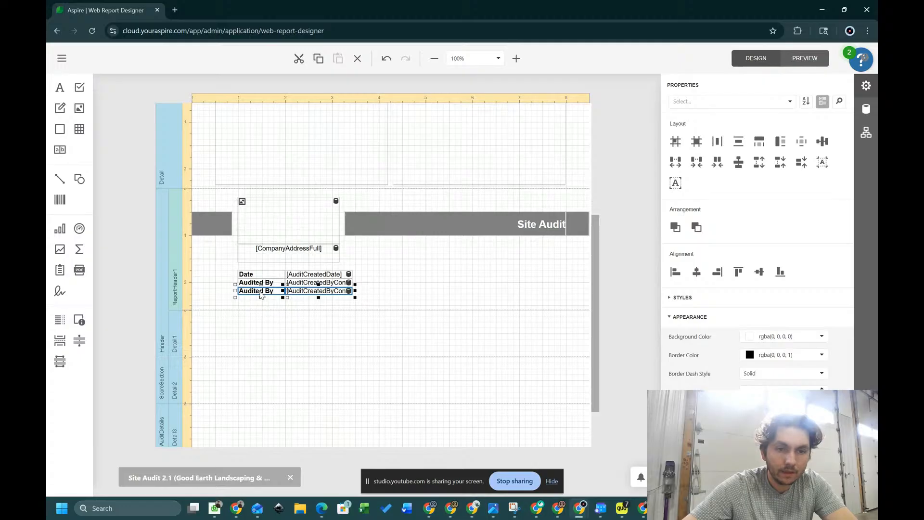
click(378, 291)
- Nudge the Date row and both Audited By rows down together to leave more space below the company address label
drag(367, 297, 247, 279)
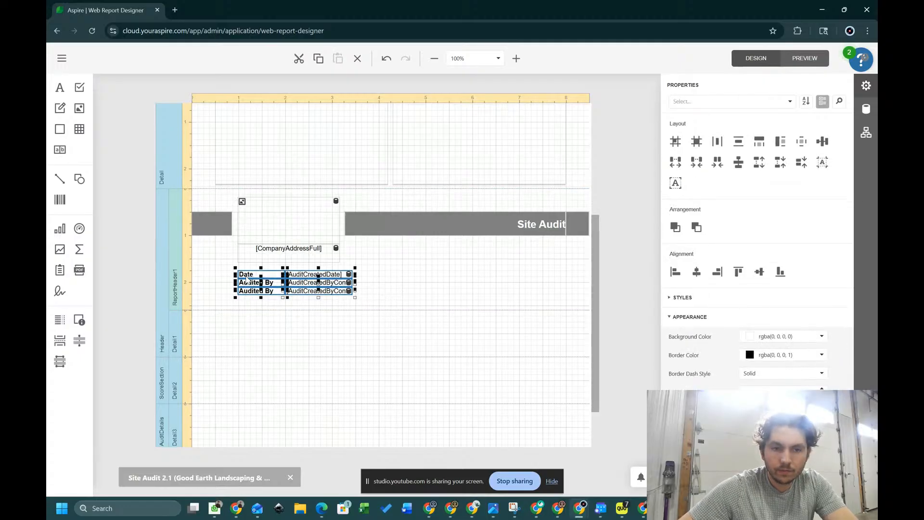
key(Down)
key(Down)
key(Down)
key(Down)
key(Down)
key(Down)
key(Down)
key(Down)
key(Down)
key(Down)
key(Down)
key(Down)
key(Down)
key(Down)
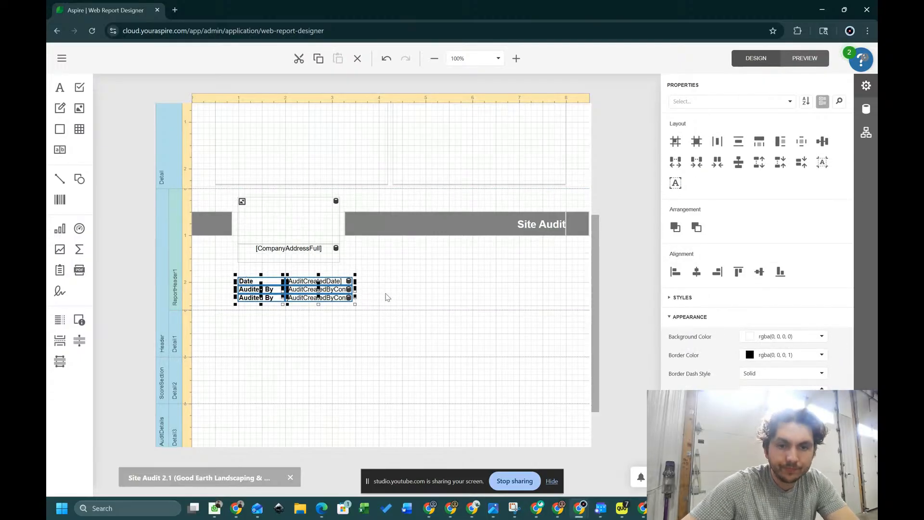
- Move the duplicated Audited By caption and value directly above the Date row
click(375, 299)
click(349, 300)
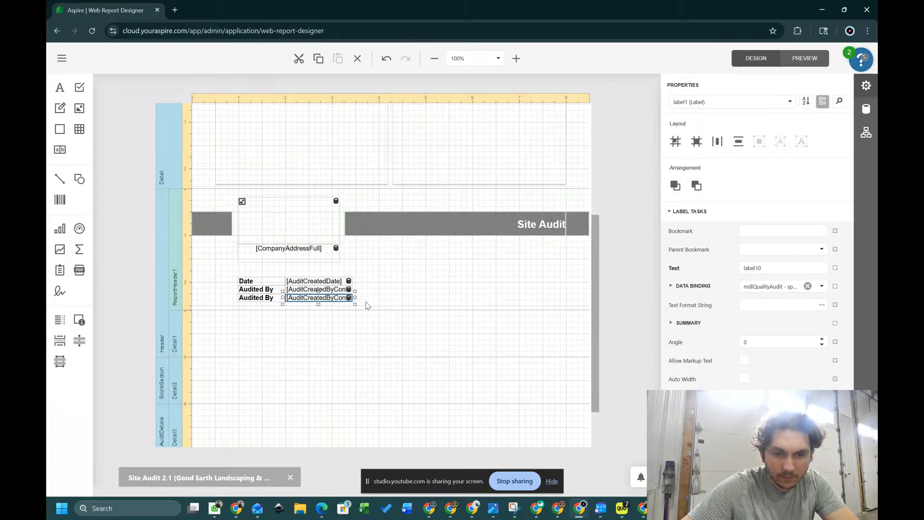
drag(381, 297, 278, 273)
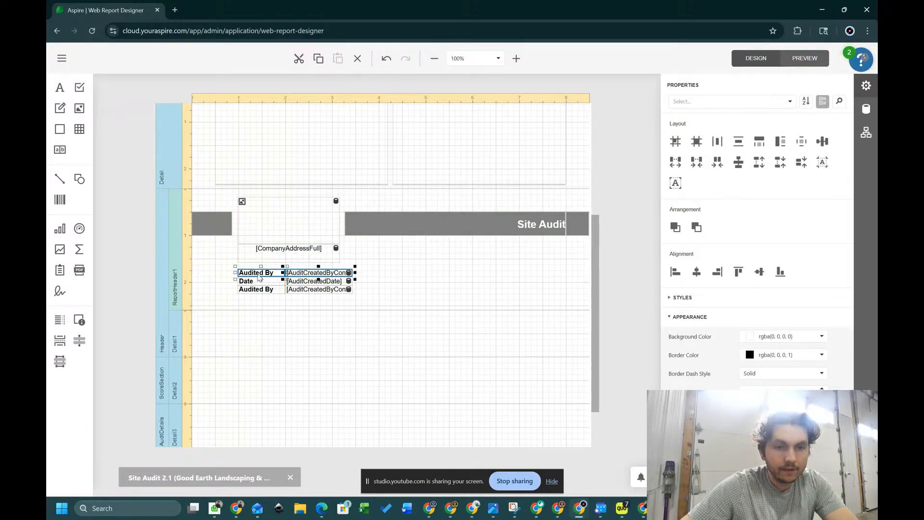
- Change the duplicated row's caption text to "Property:"
click(264, 274)
double_click(267, 273)
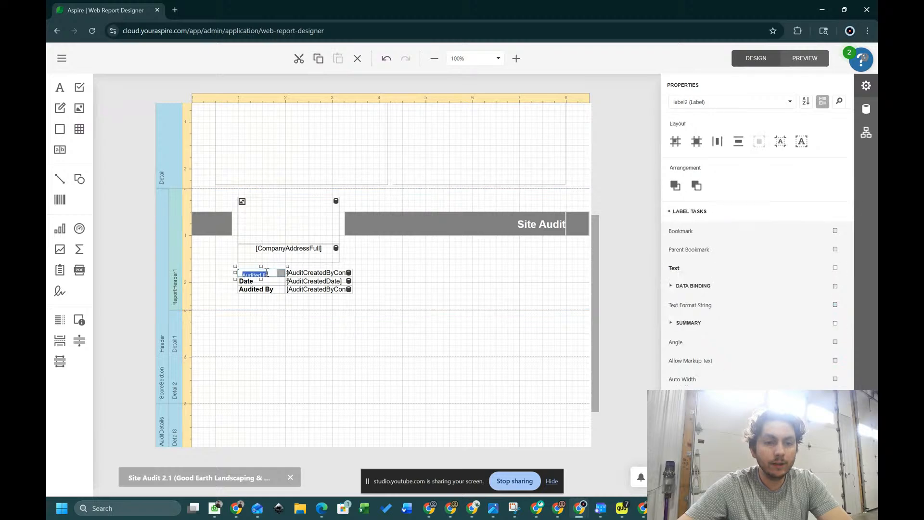
text(Property:)
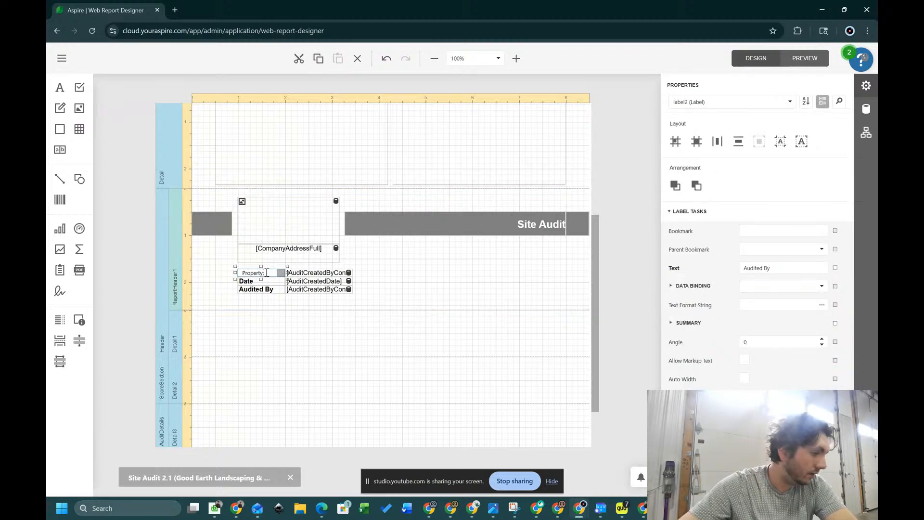
click(501, 275)
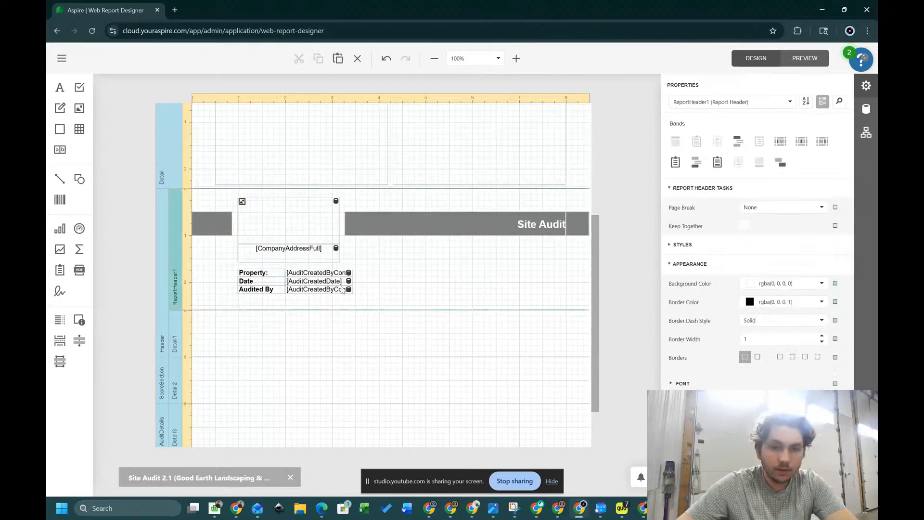
- Look through the spReportQualityAudit fields available for the Property row's value binding to find the property fields
click(336, 275)
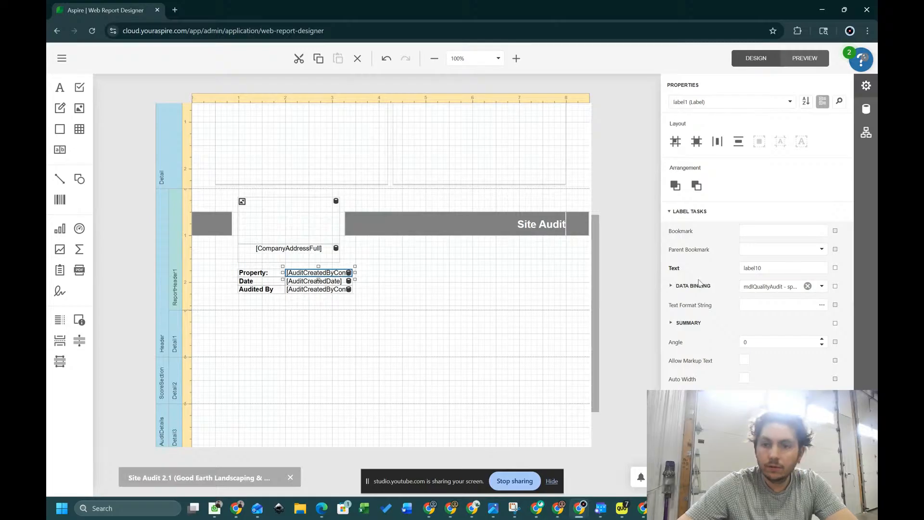
click(821, 286)
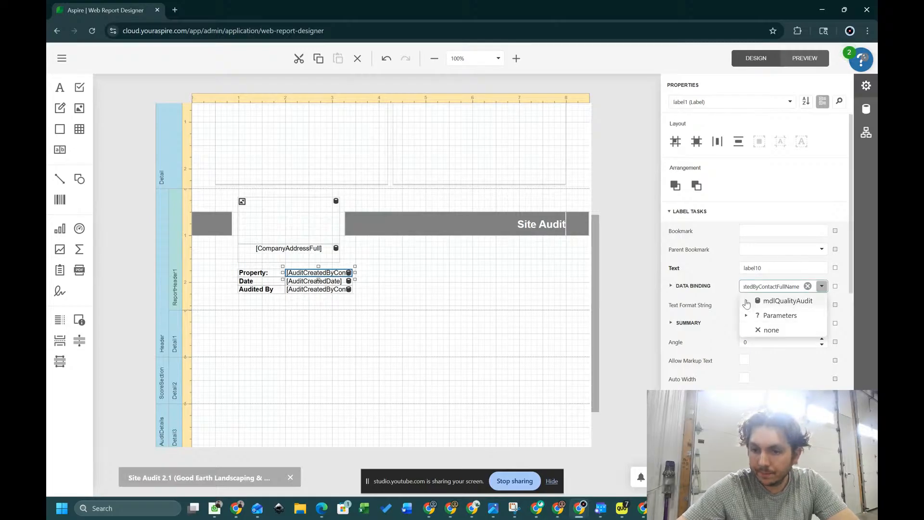
click(756, 316)
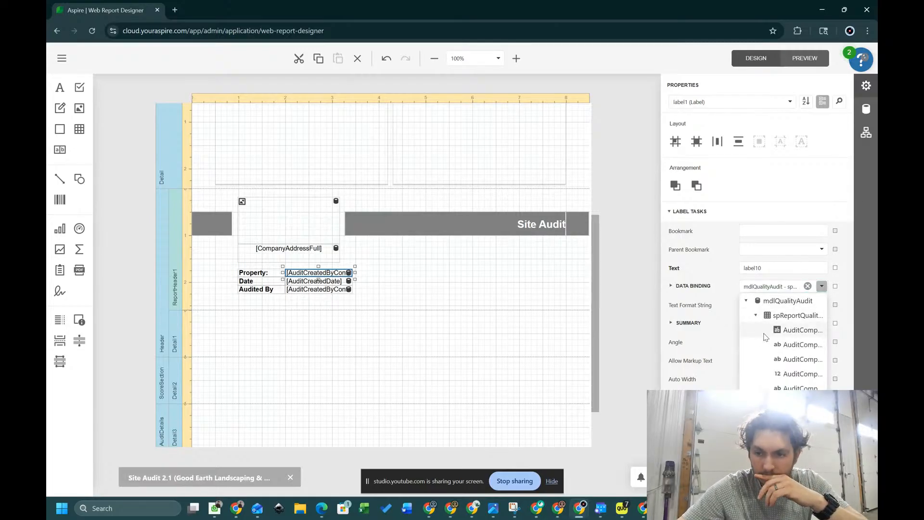
scroll(780, 359, down, 2)
scroll(780, 361, down, 5)
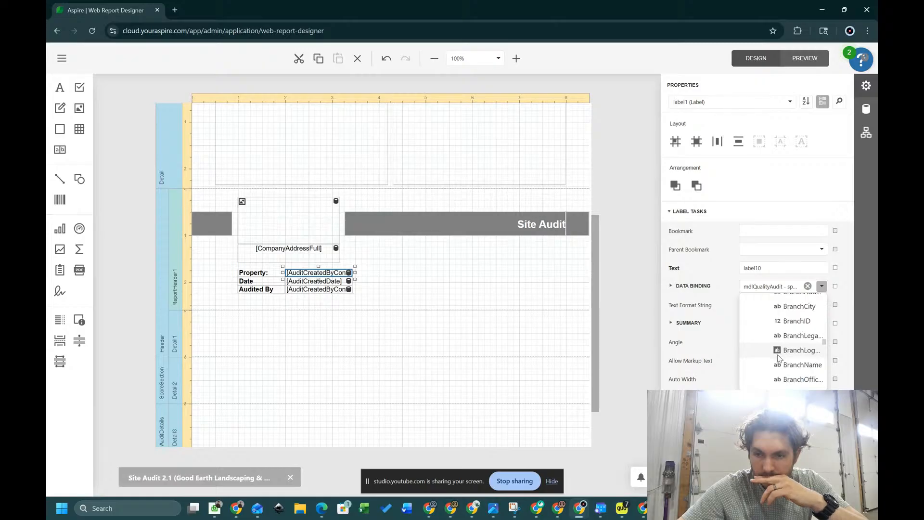
scroll(782, 364, down, 3)
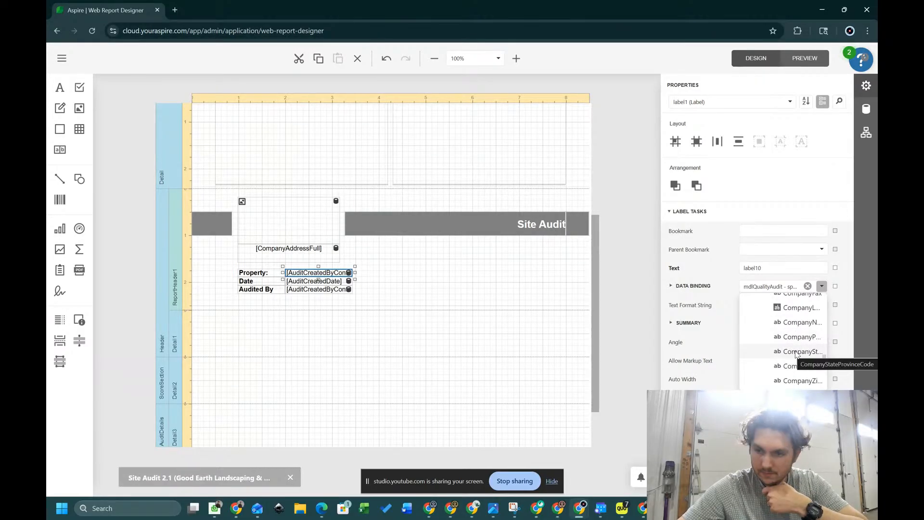
scroll(795, 356, down, 2)
scroll(797, 354, down, 3)
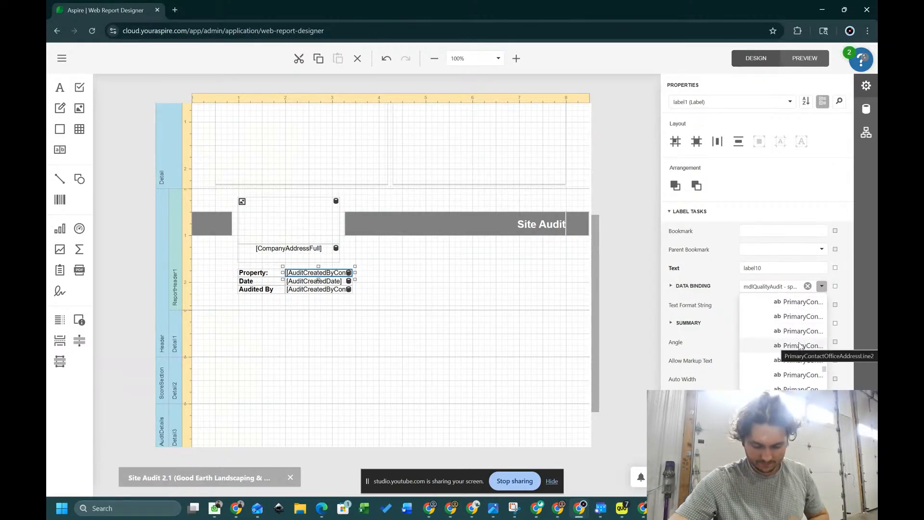
scroll(801, 356, down, 2)
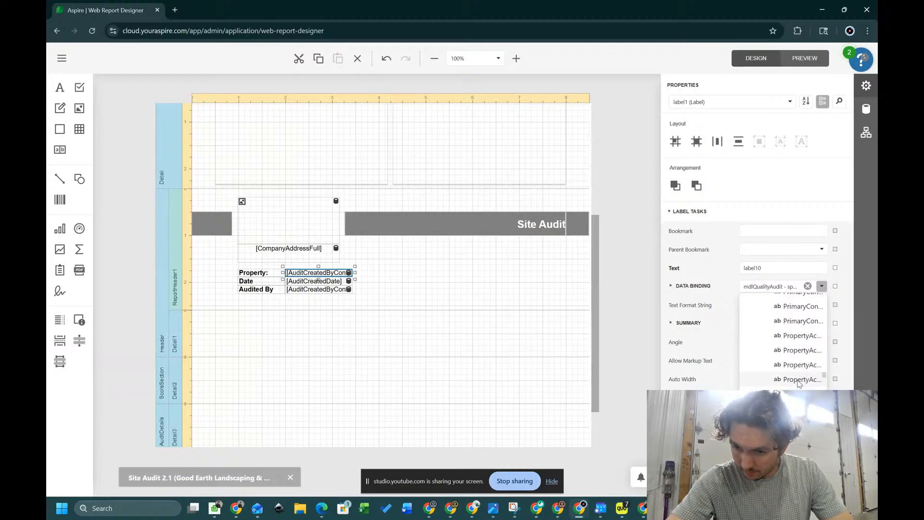
click(662, 331)
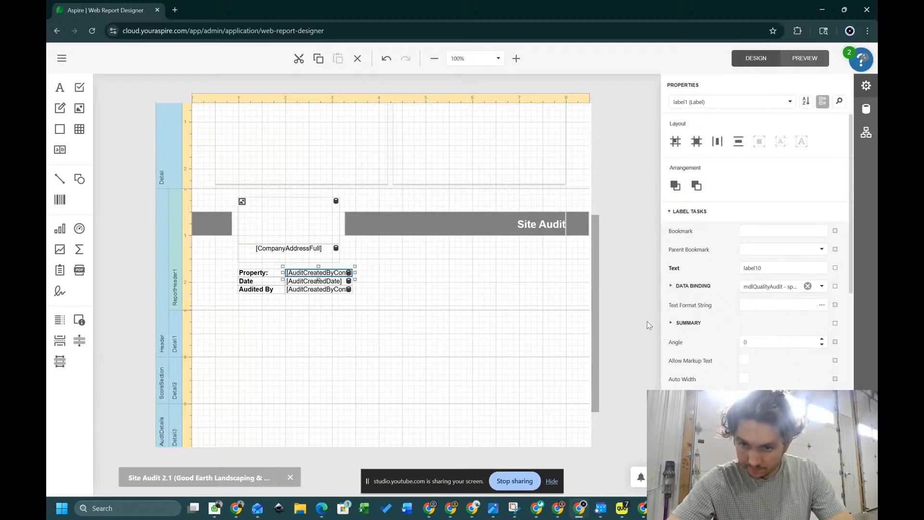
- Bind the Property row's value to the PropertyName field of spReportQualityAudit
drag(659, 321, 430, 321)
click(822, 286)
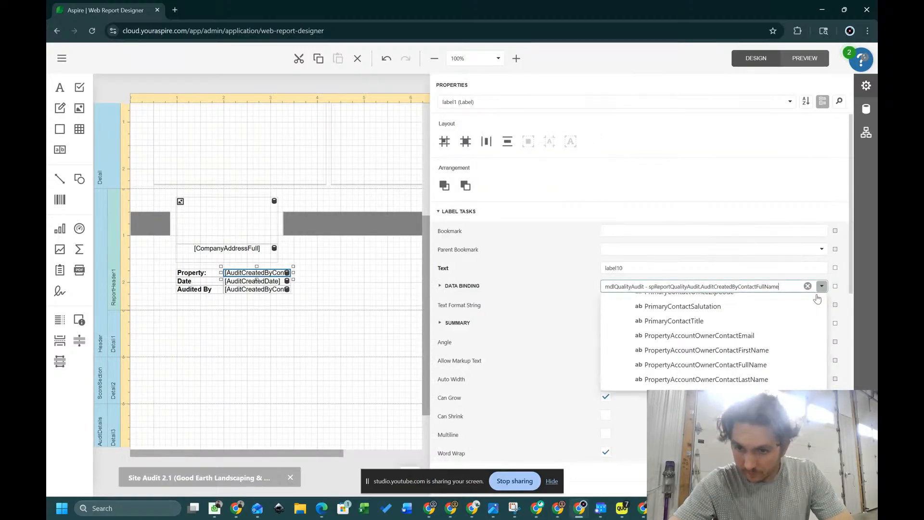
scroll(744, 328, down, 3)
scroll(741, 332, up, 4)
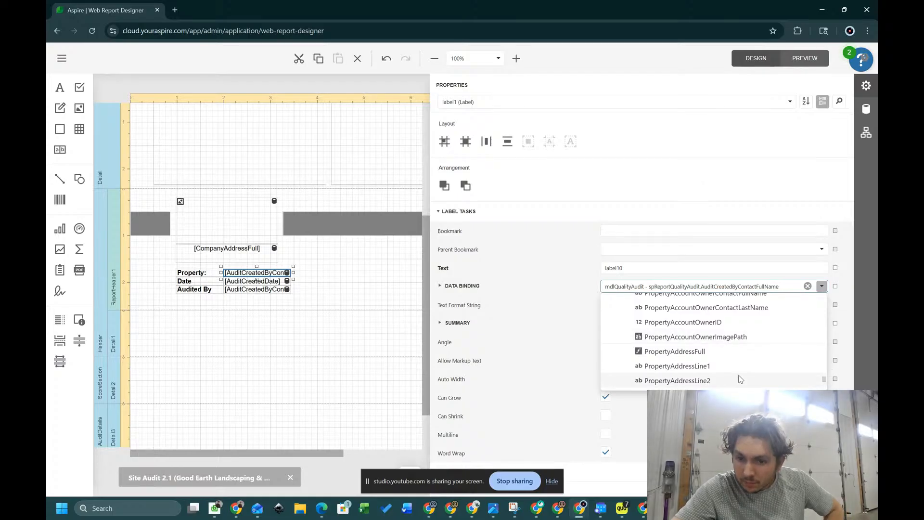
scroll(724, 352, up, 5)
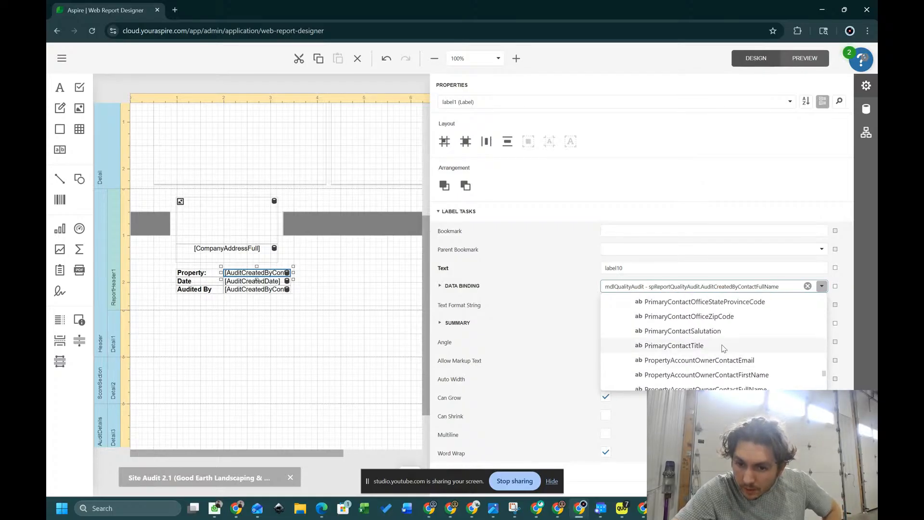
scroll(719, 337, up, 4)
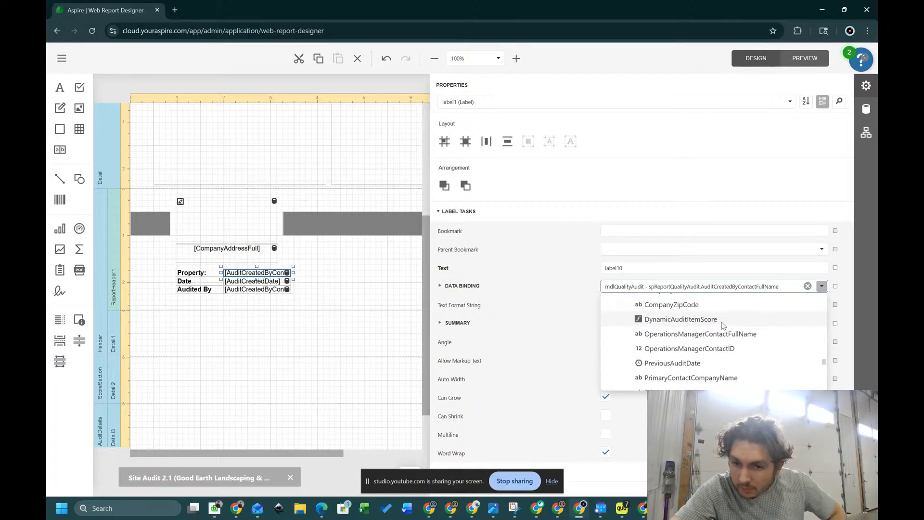
scroll(706, 368, down, 1)
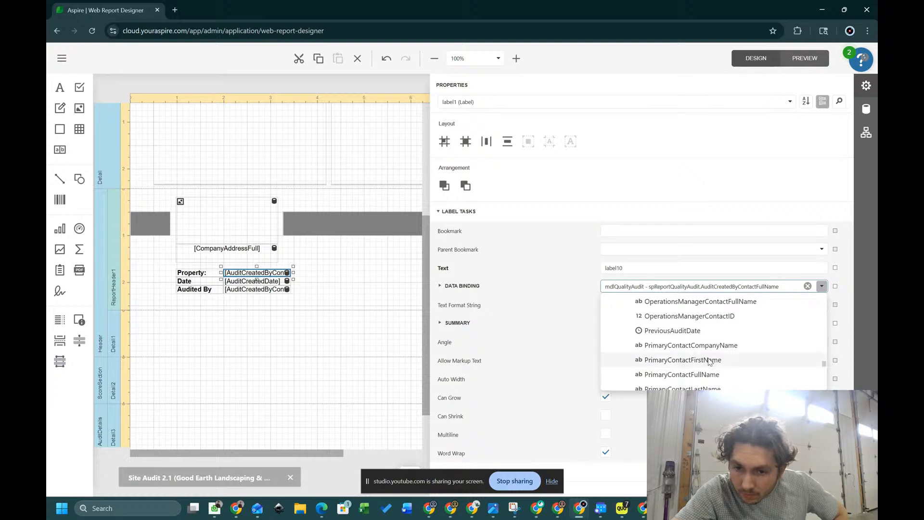
scroll(729, 365, down, 5)
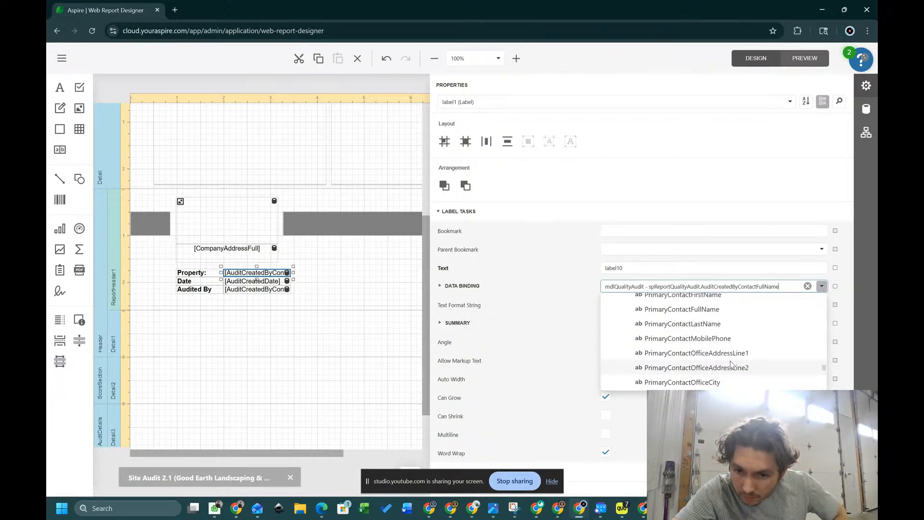
scroll(729, 365, down, 3)
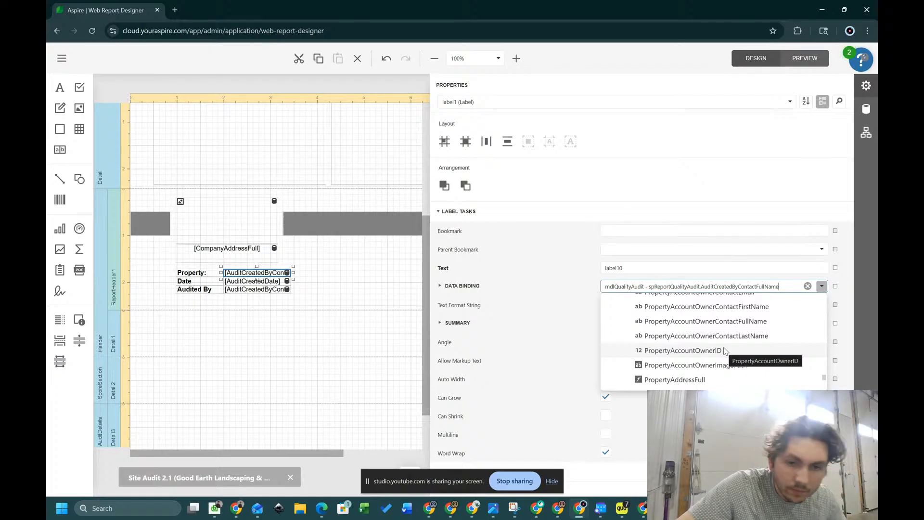
scroll(735, 373, down, 3)
click(736, 373)
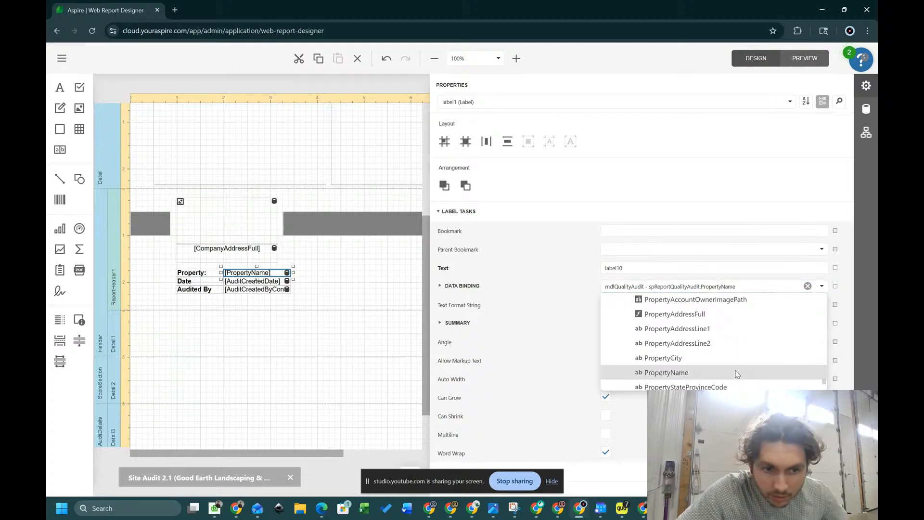
click(326, 270)
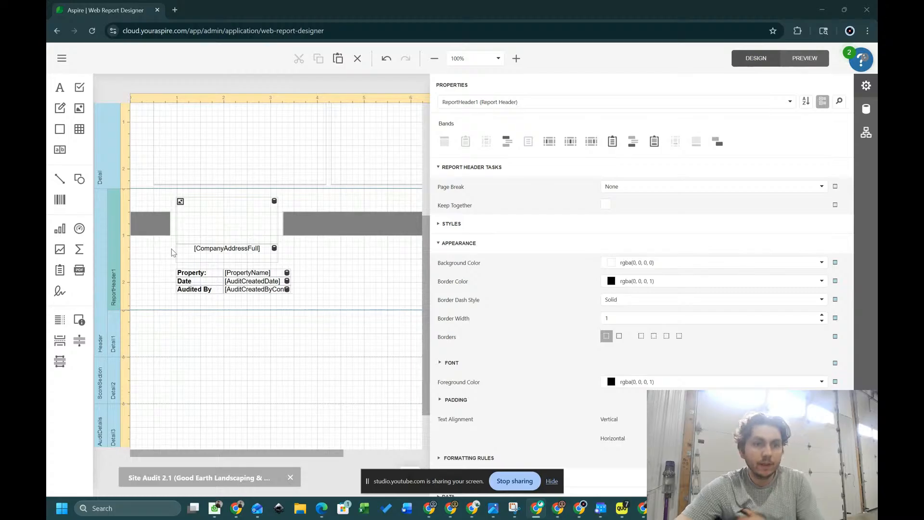
- Try to enter 1 = 0 directly as the filter string of the whole QualityAudit report
key(ctrl+minus)
key(ctrl+minus)
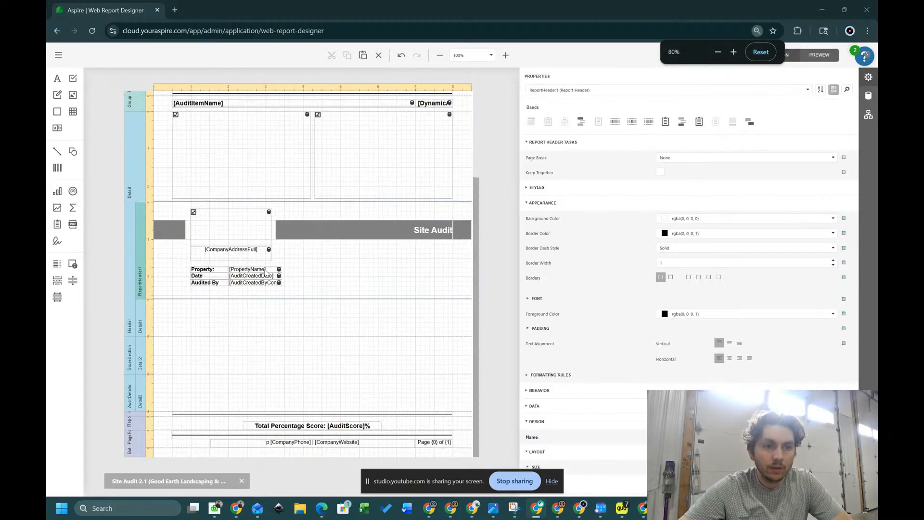
click(107, 240)
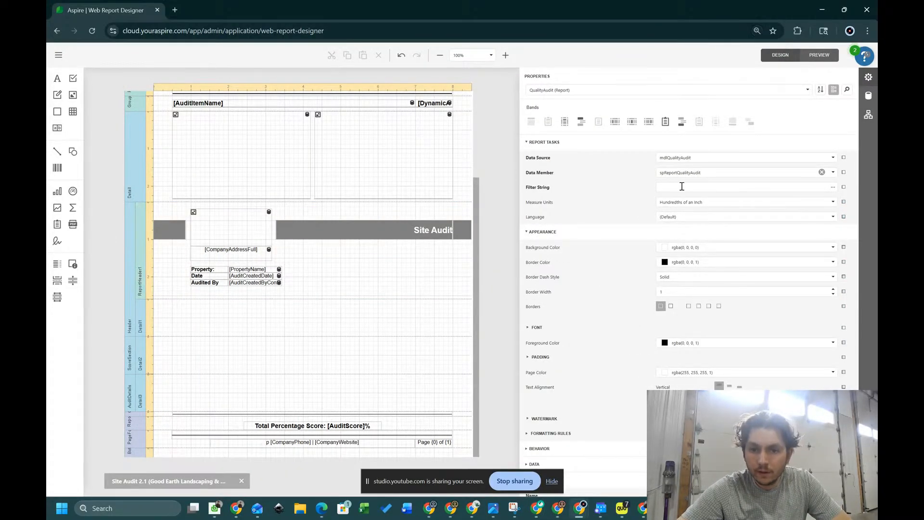
click(746, 188)
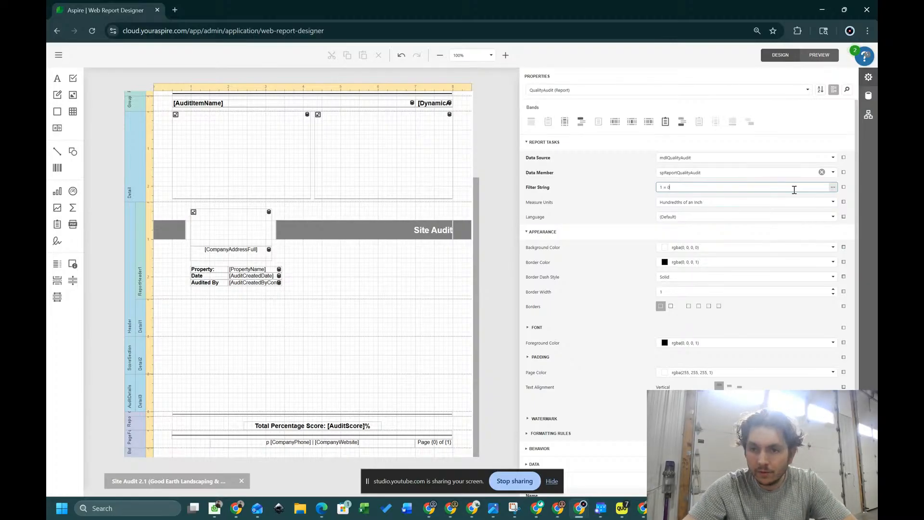
key(Return)
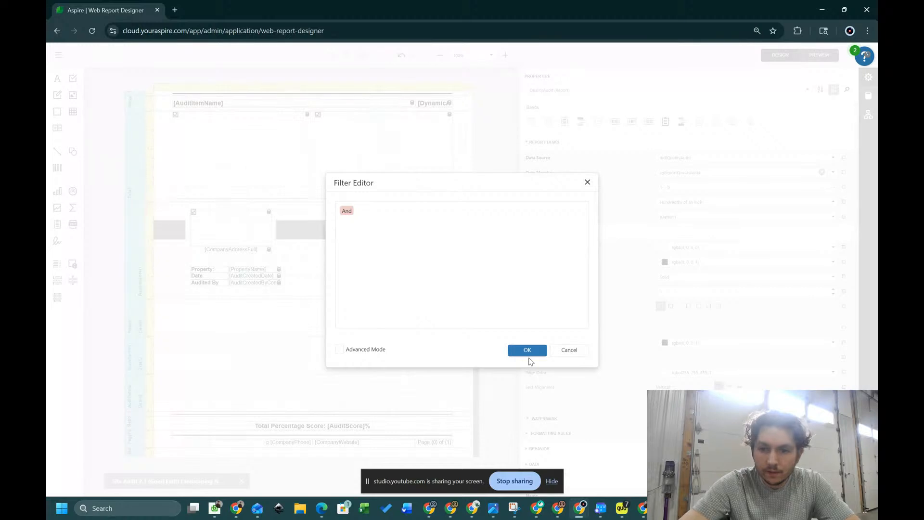
click(529, 352)
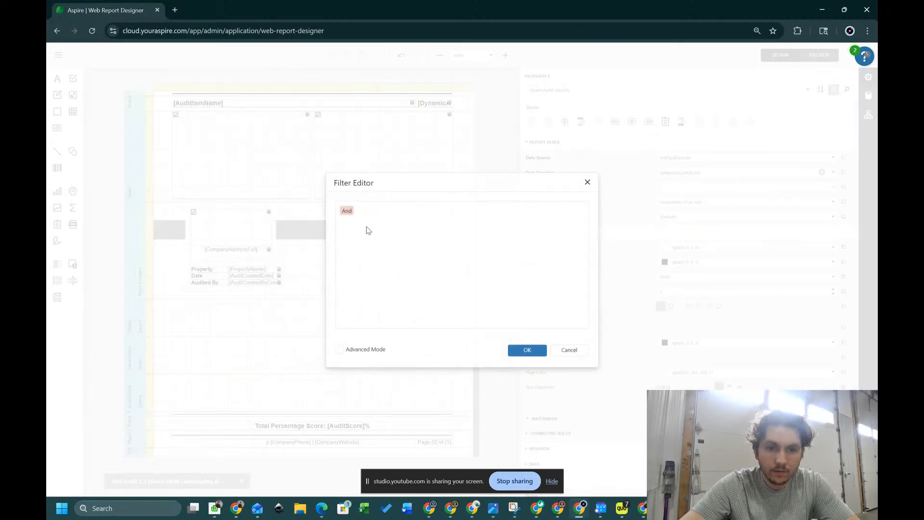
click(360, 211)
click(375, 233)
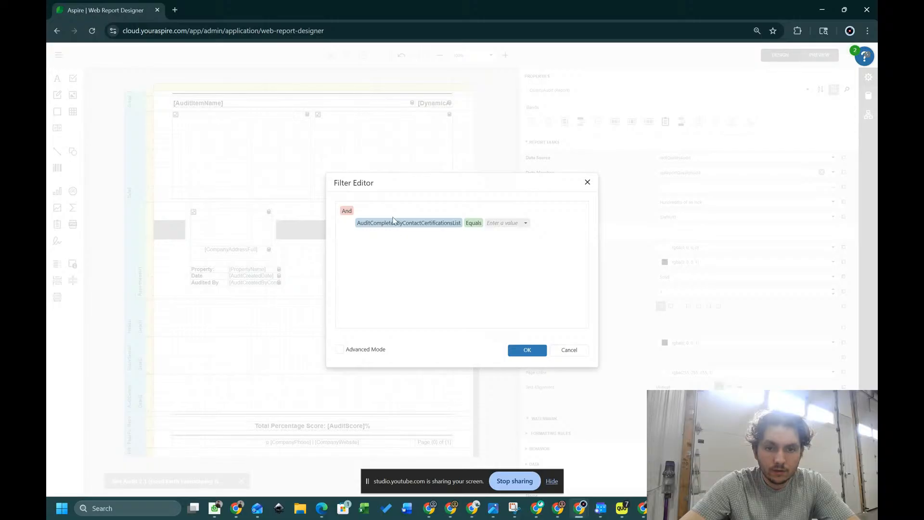
click(393, 222)
scroll(439, 310, down, 12)
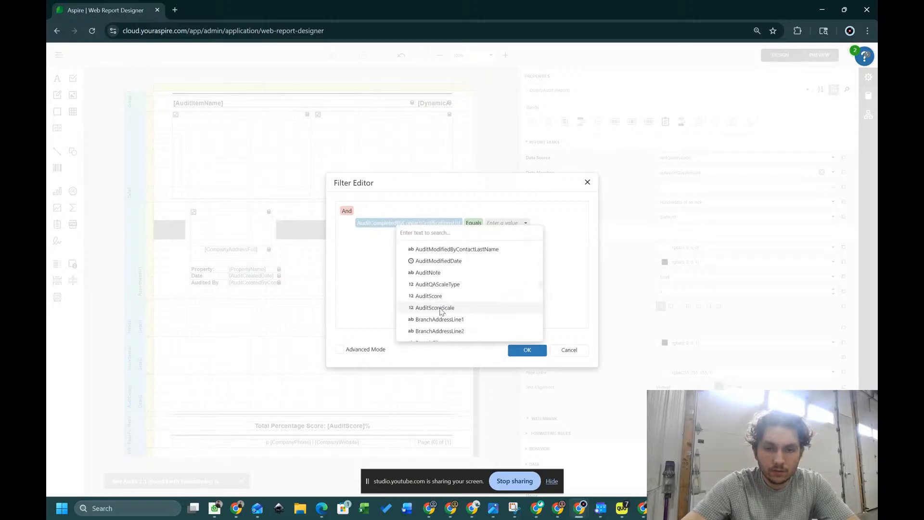
click(638, 238)
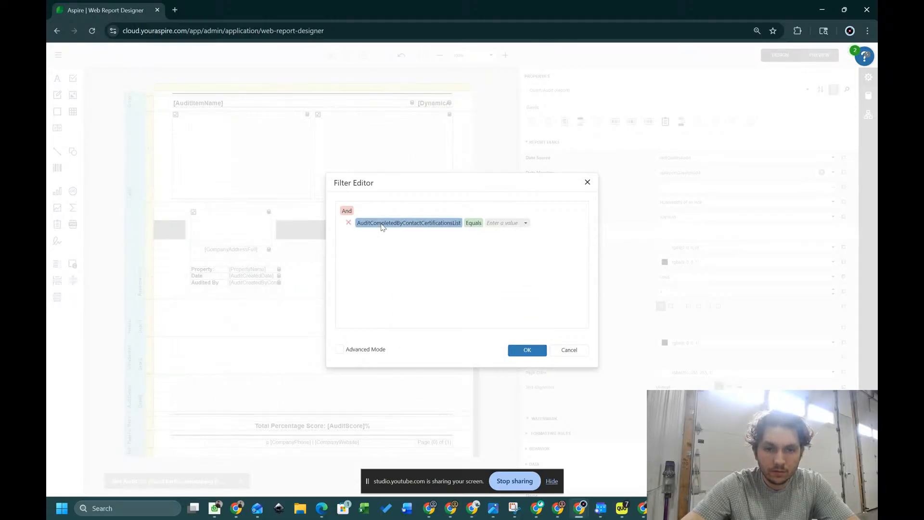
click(345, 223)
click(363, 212)
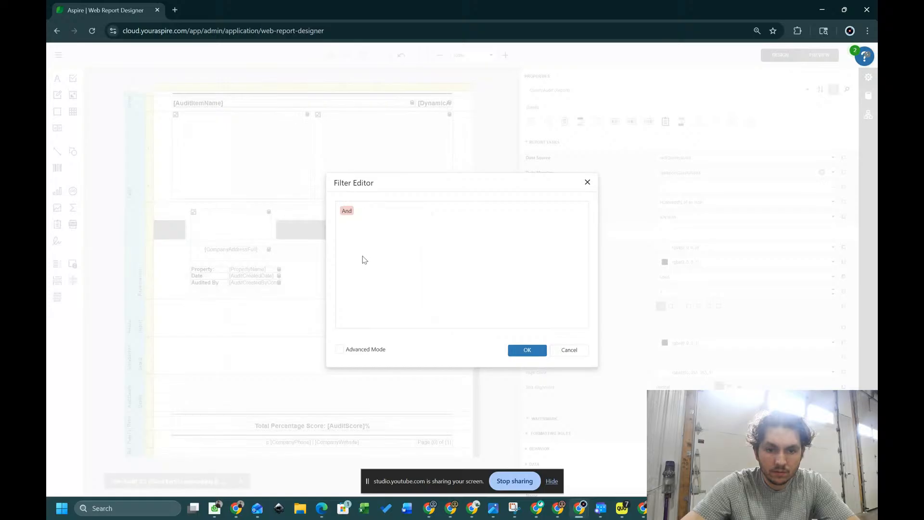
- Set the QualityAudit report's filter to the advanced expression 1 = 0
click(340, 349)
text(1)
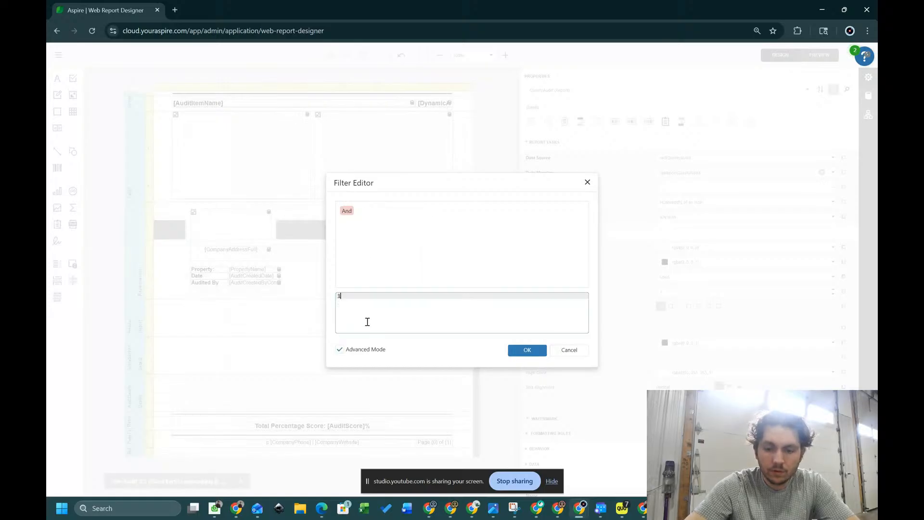
text( = 0)
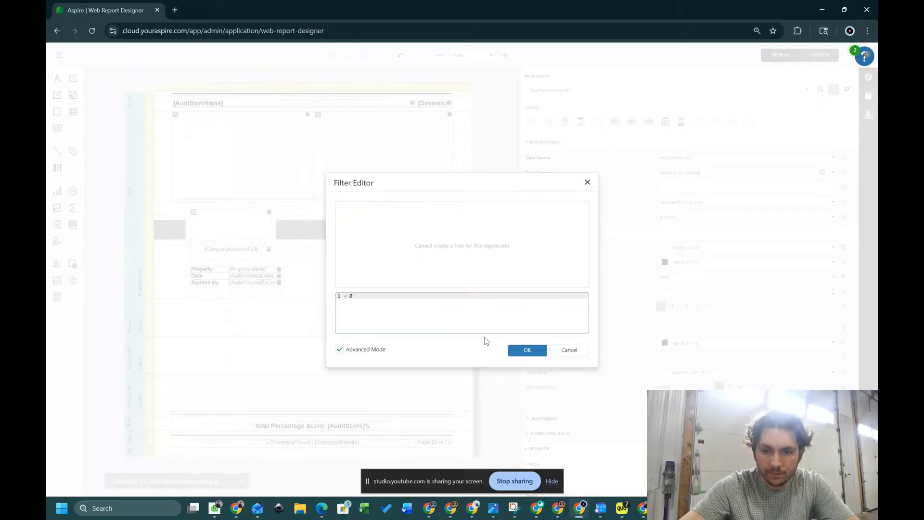
click(514, 351)
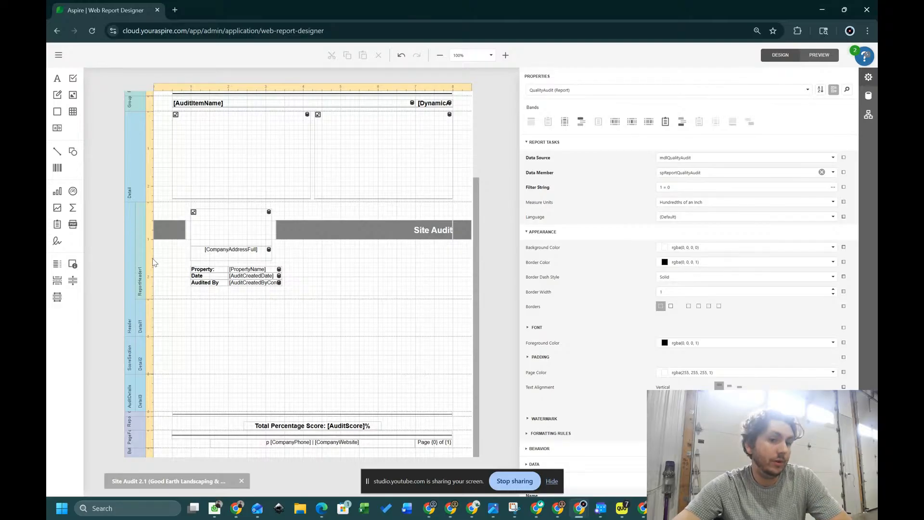
- Check the properties of the Header detail report and of its ReportHeader1 band
click(130, 263)
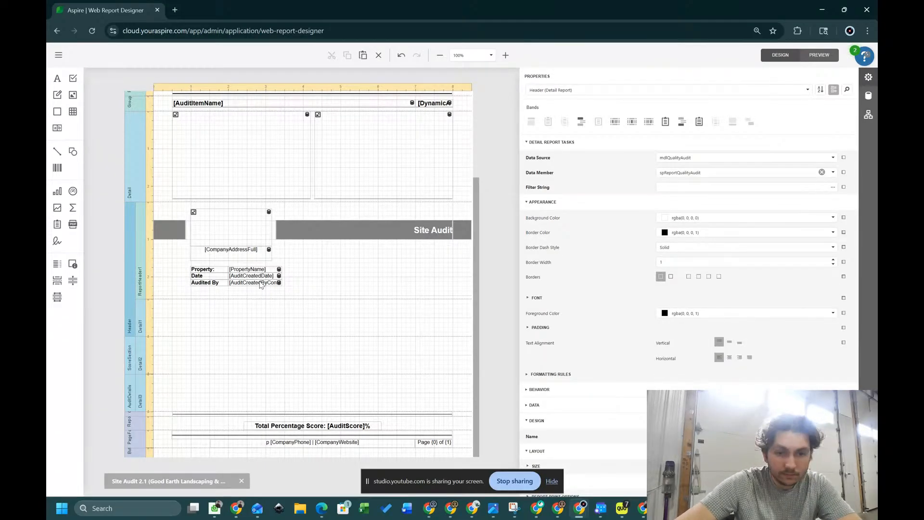
click(143, 294)
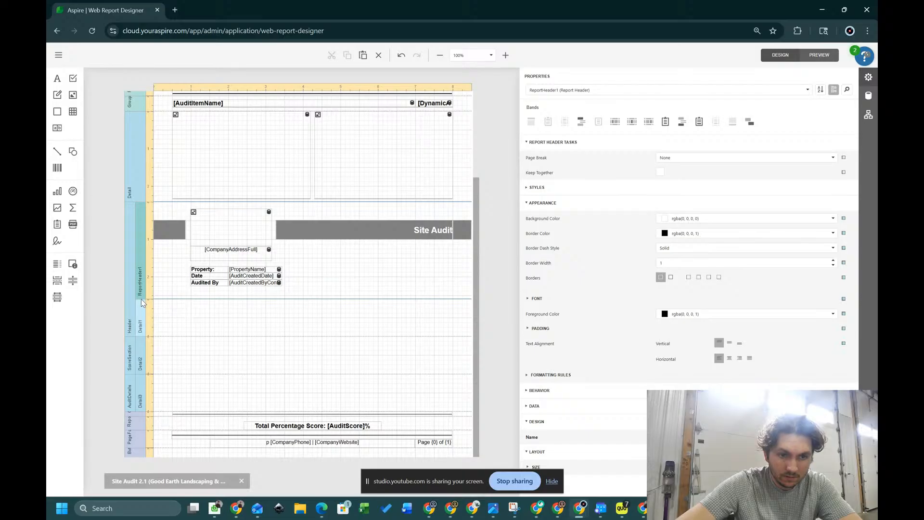
click(141, 299)
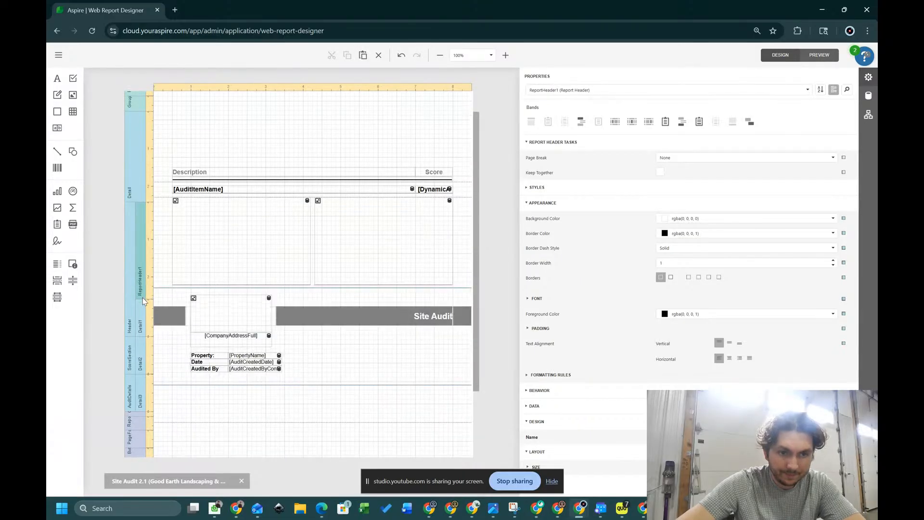
click(141, 298)
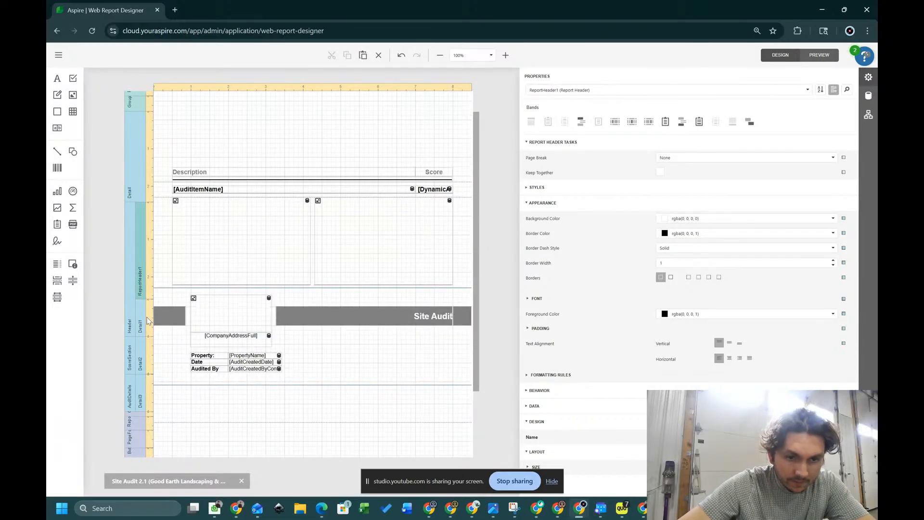
scroll(296, 295, down, 2)
scroll(297, 296, up, 3)
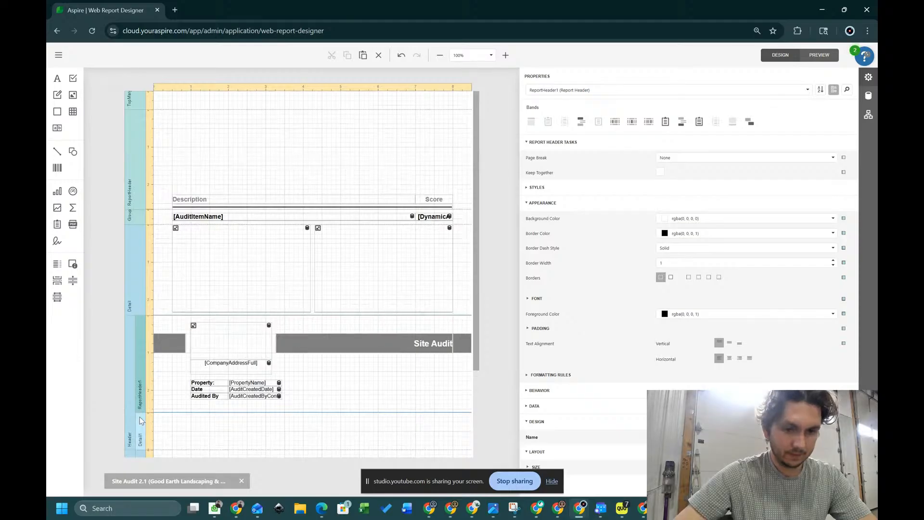
- Open the behavior properties of the empty Detail1 band in the Header section and collapse the band in the layout
click(140, 431)
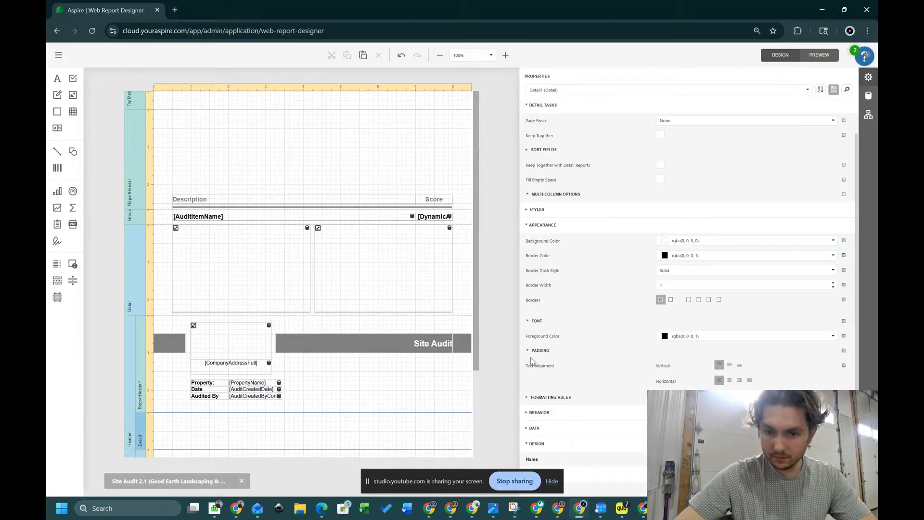
click(536, 413)
scroll(608, 406, down, 3)
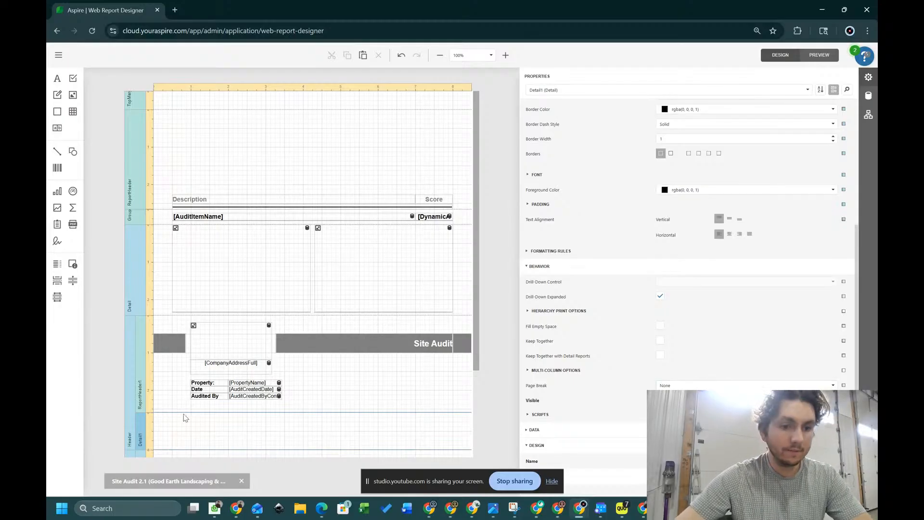
scroll(224, 407, down, 1)
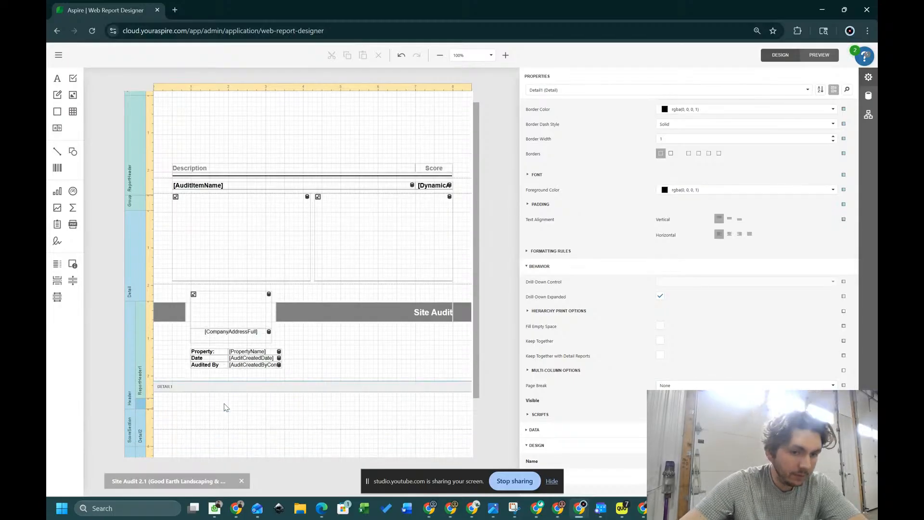
scroll(224, 407, up, 1)
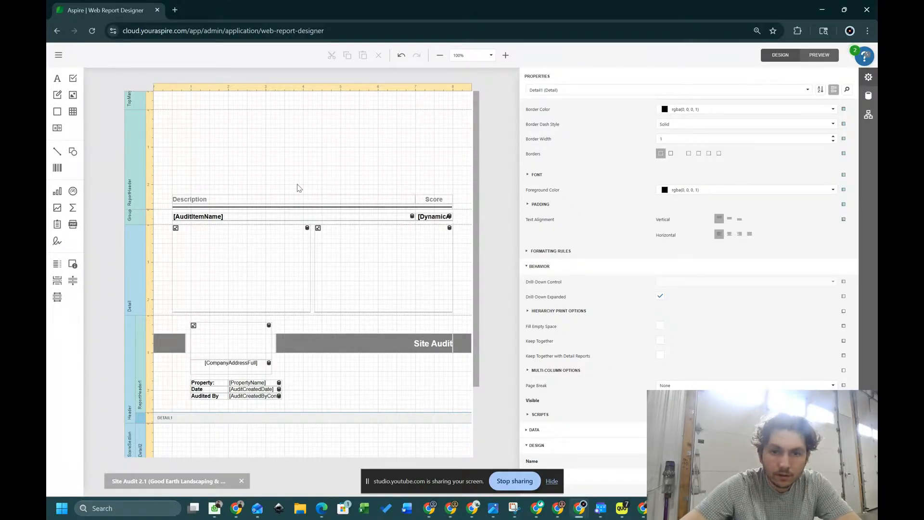
- Add a group header band and a group footer band to the ScoreSection detail report
click(414, 170)
scroll(184, 343, down, 1)
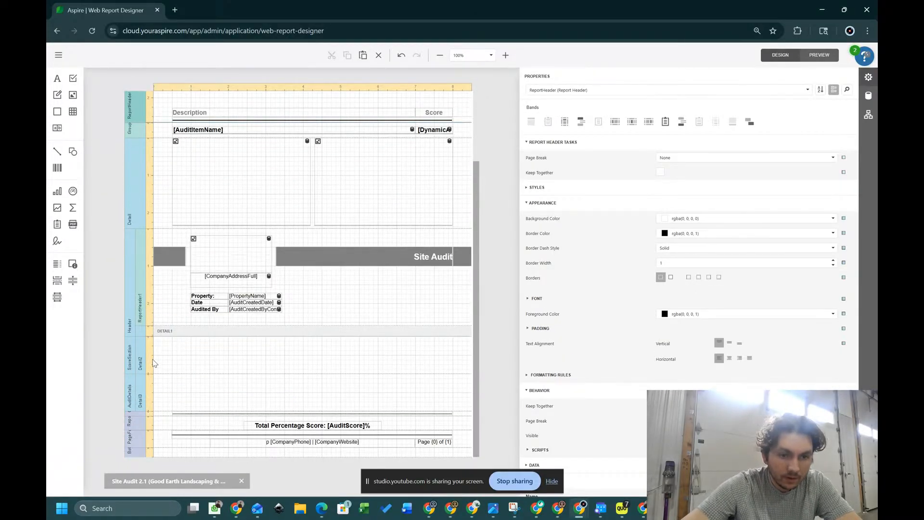
click(128, 358)
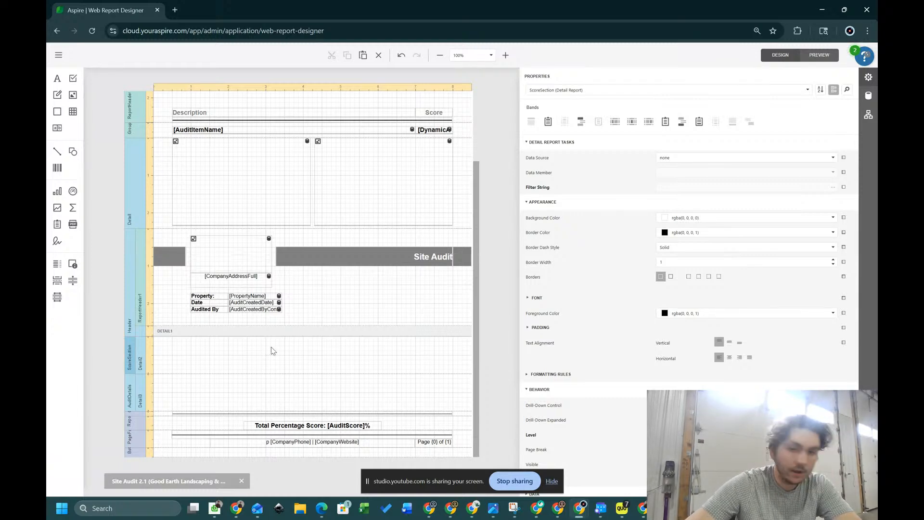
click(582, 122)
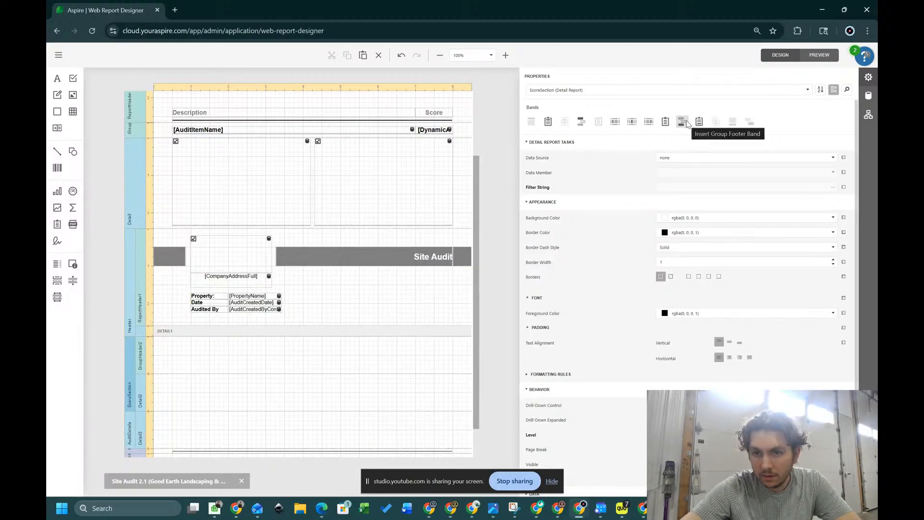
click(681, 122)
- Move the Description and Score heading table from the main report header into the ScoreSection group header band
scroll(221, 361, down, 1)
click(221, 361)
scroll(399, 199, up, 3)
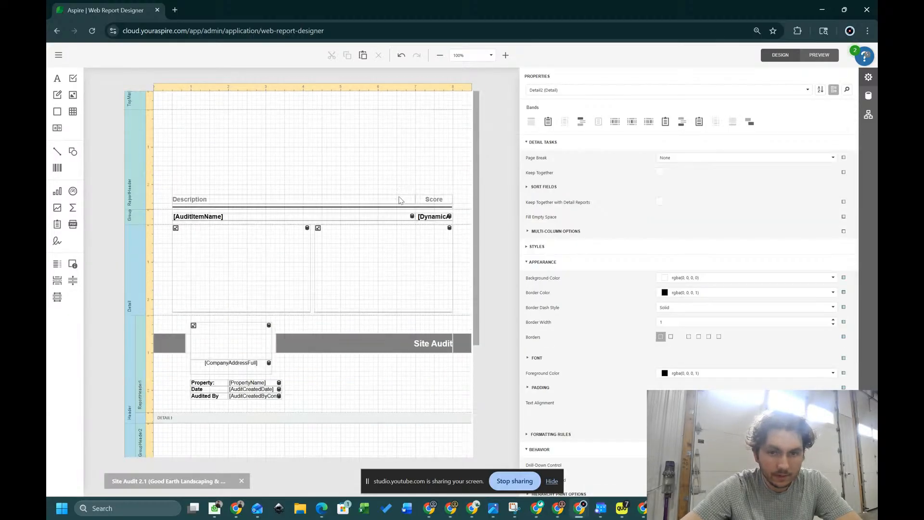
click(460, 202)
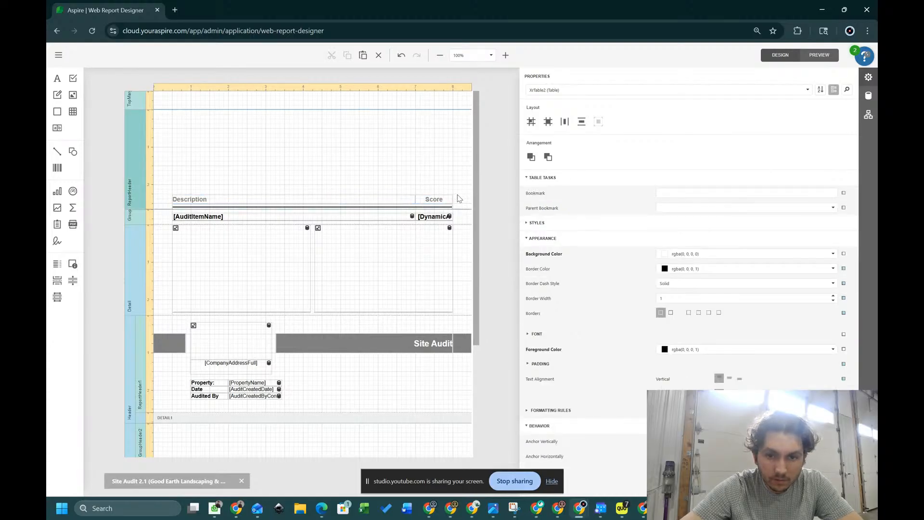
click(435, 210)
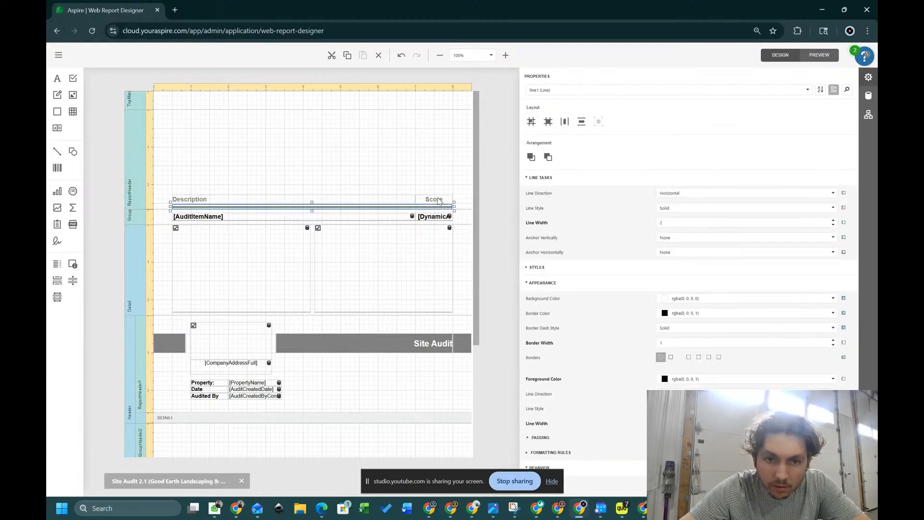
click(370, 200)
click(270, 210)
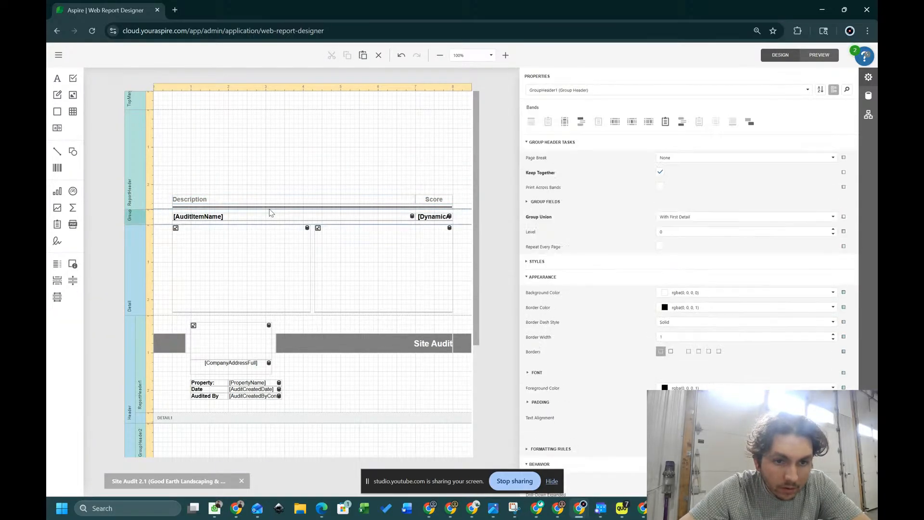
click(426, 206)
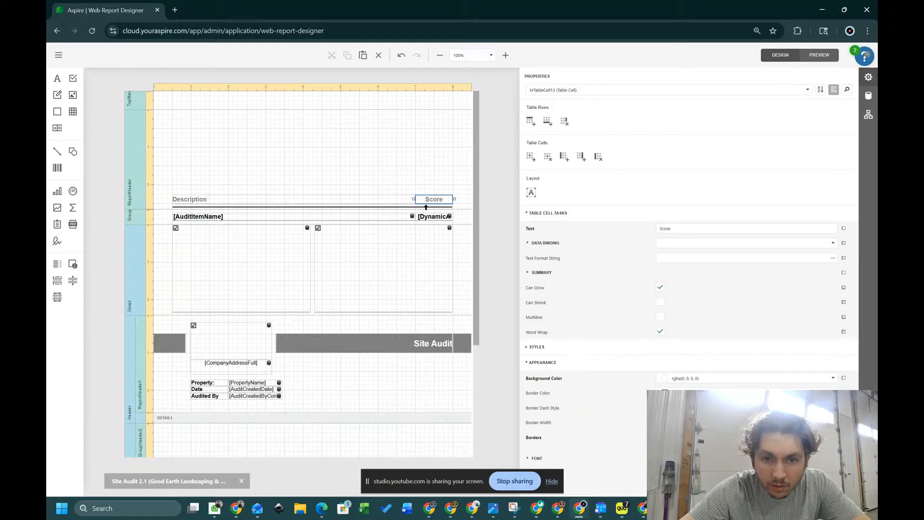
click(461, 197)
click(403, 195)
scroll(403, 194, down, 3)
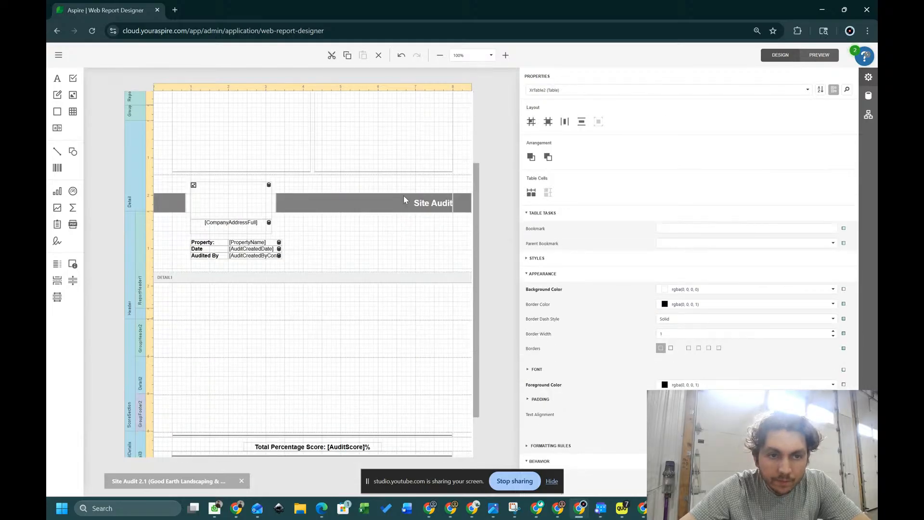
scroll(403, 195, up, 3)
drag(243, 204, 236, 438)
- Line up the heading table with the report's content margins and shrink the ScoreSection group header band to fit it
scroll(277, 402, down, 2)
scroll(276, 402, down, 2)
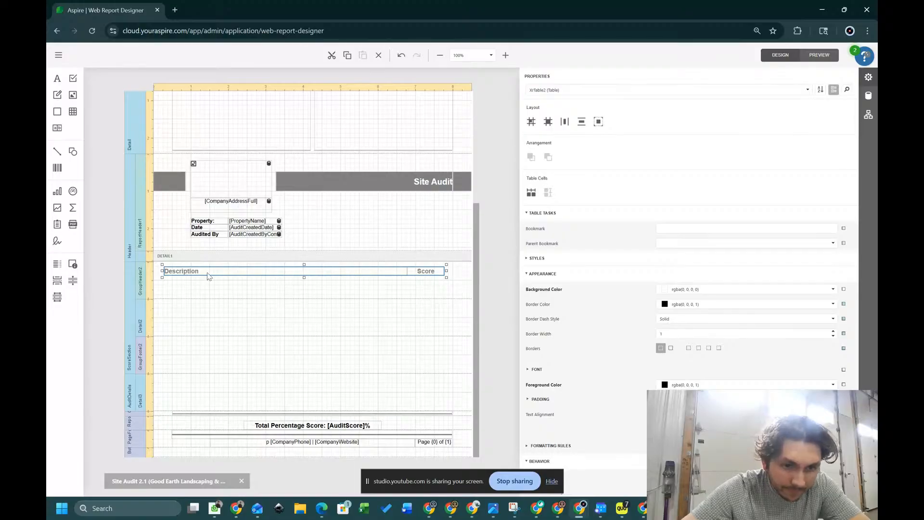
drag(208, 275, 215, 278)
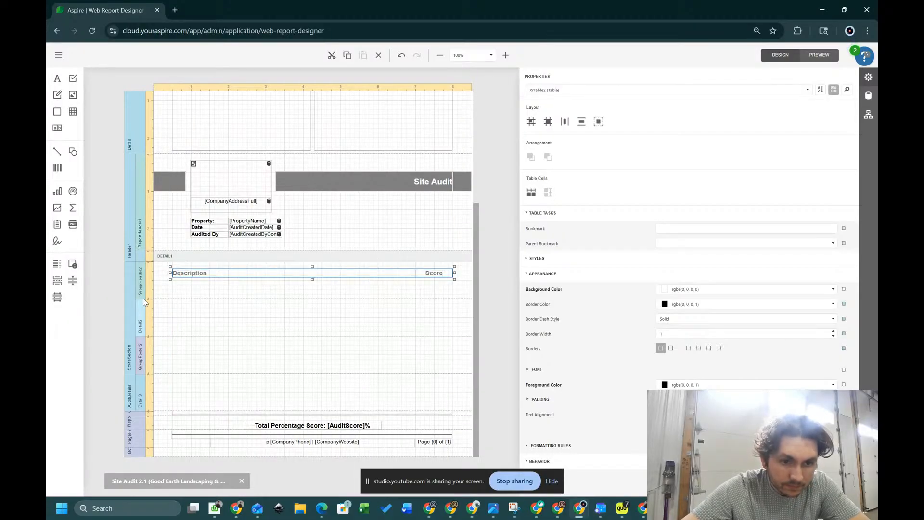
drag(142, 299, 147, 275)
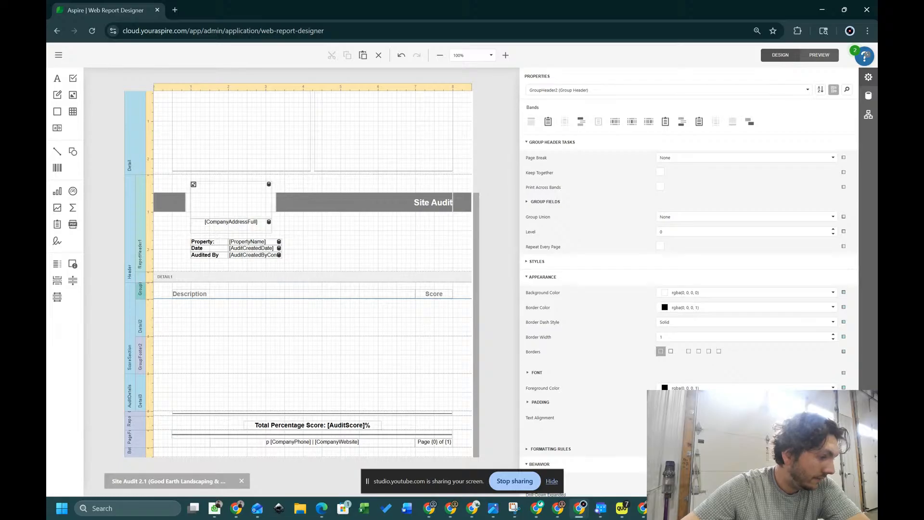
click(248, 295)
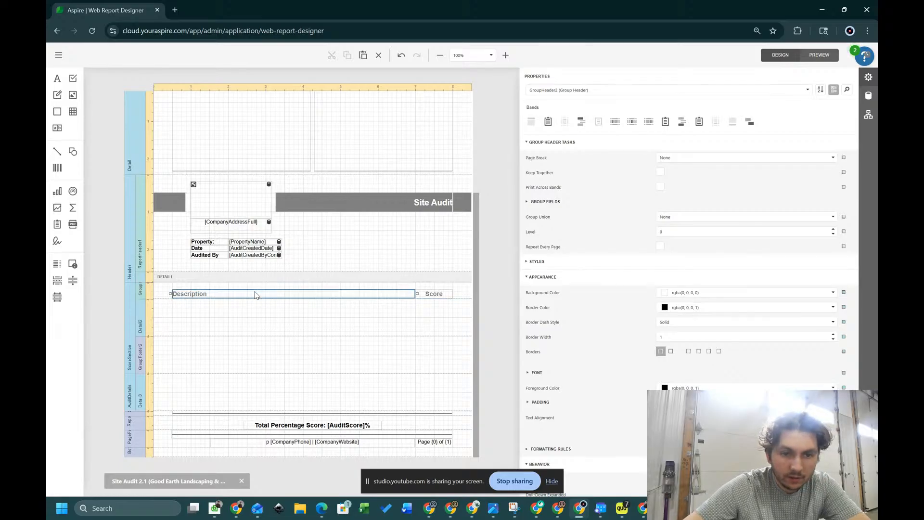
scroll(251, 256, up, 3)
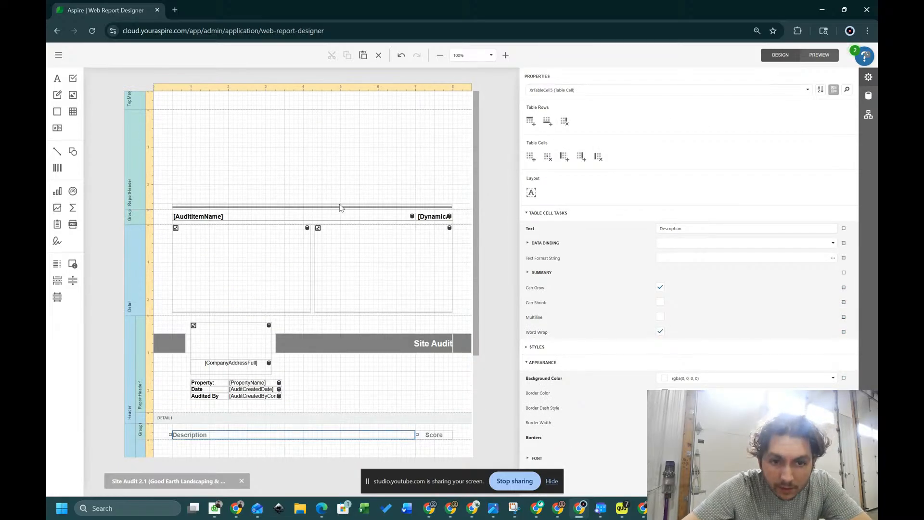
click(341, 207)
click(342, 204)
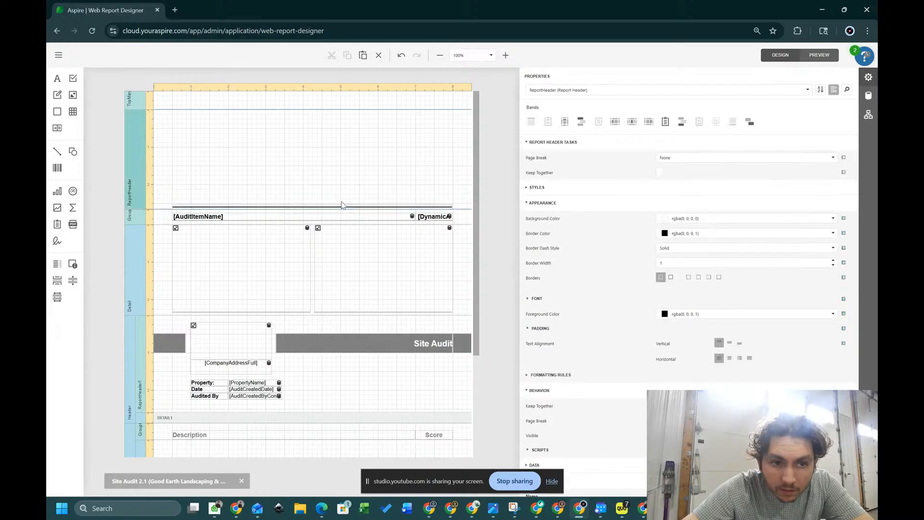
click(443, 208)
scroll(388, 227, down, 3)
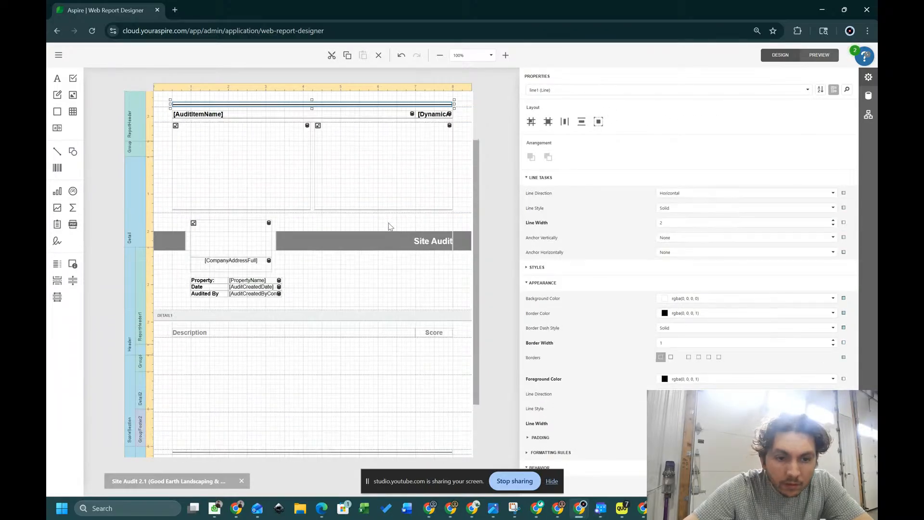
- Copy the Description and Score heading table into the ScoreSection's Detail2 band and place the copy at the band's upper edge
click(223, 322)
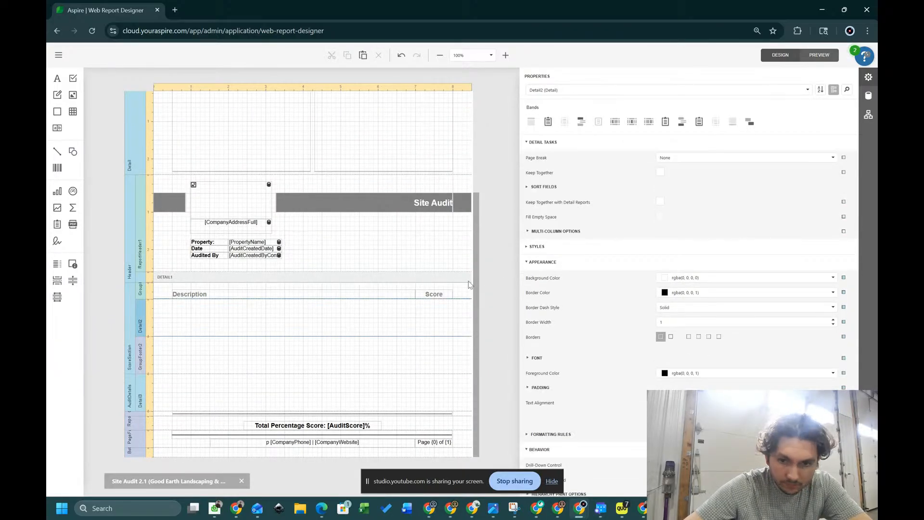
click(378, 294)
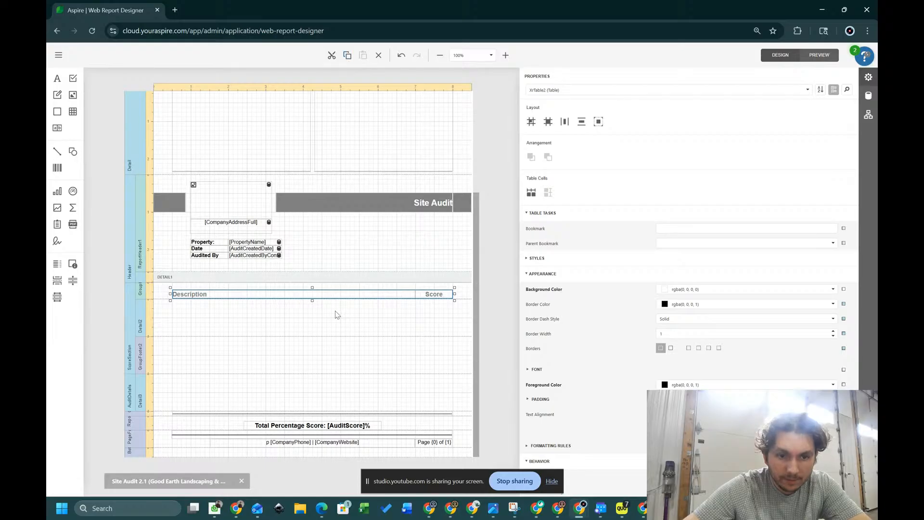
click(322, 318)
click(363, 56)
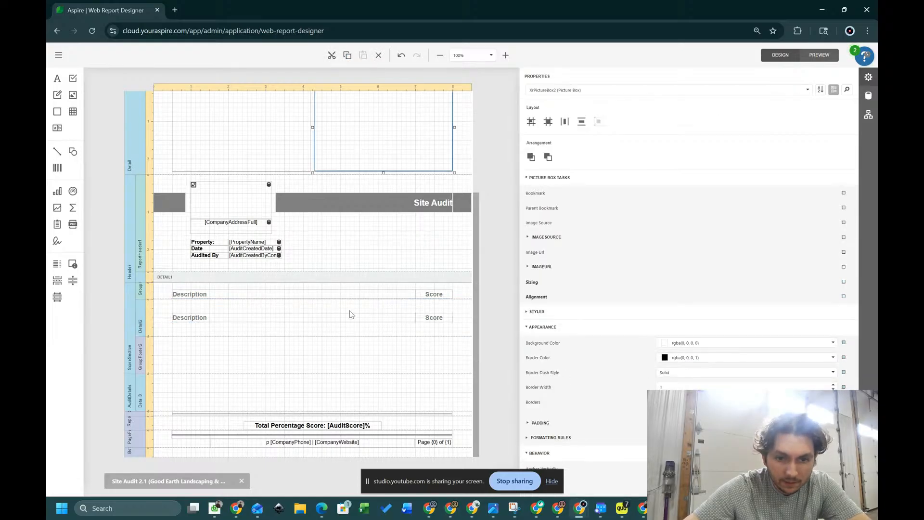
click(448, 329)
click(331, 319)
drag(244, 323, 247, 308)
click(254, 323)
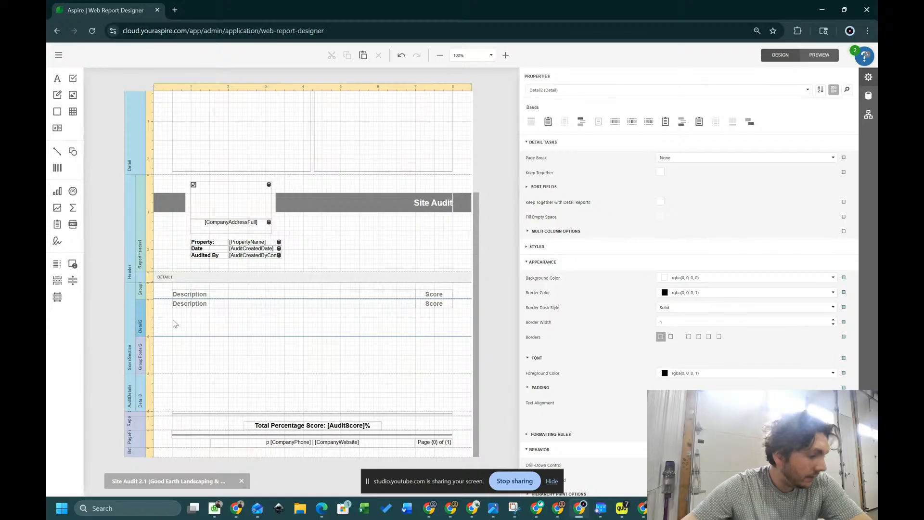
- Bind the Description cell of the Detail2 table to the spReportQualityAudit field AuditItemName
click(197, 307)
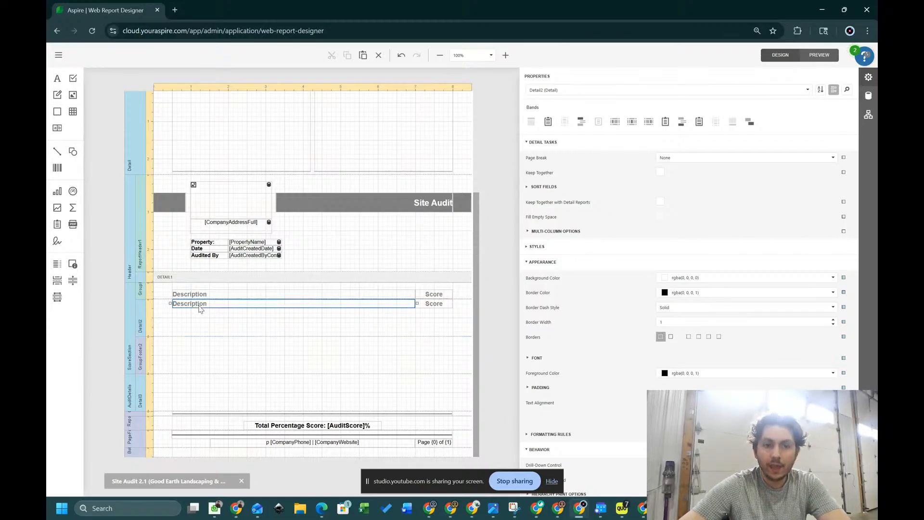
scroll(694, 368, down, 3)
scroll(694, 368, up, 4)
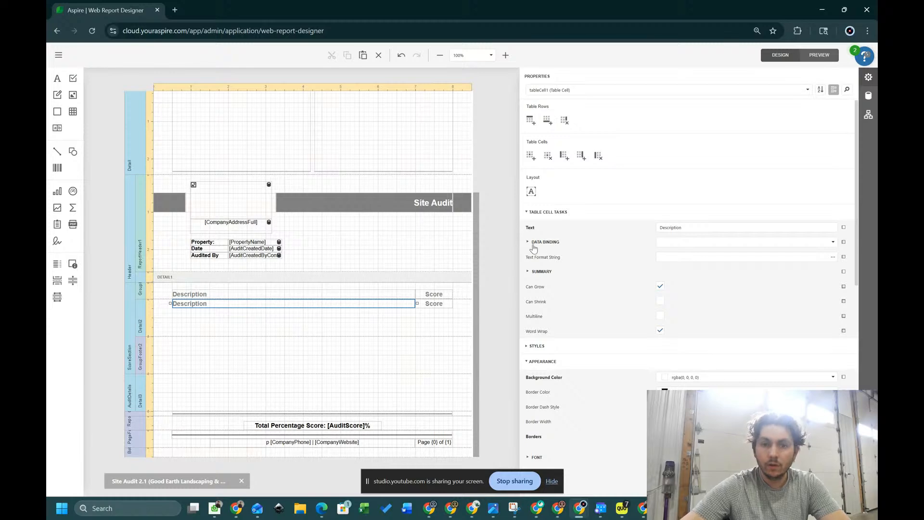
click(833, 243)
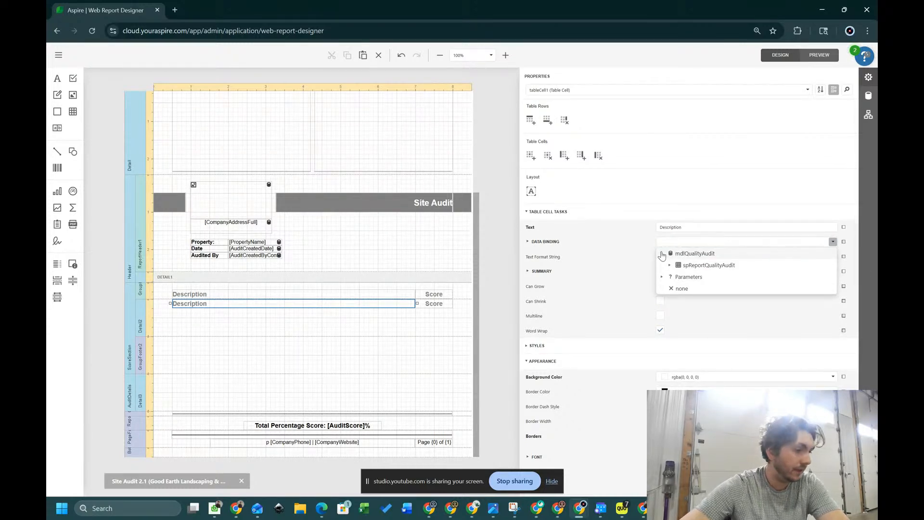
scroll(708, 294, down, 3)
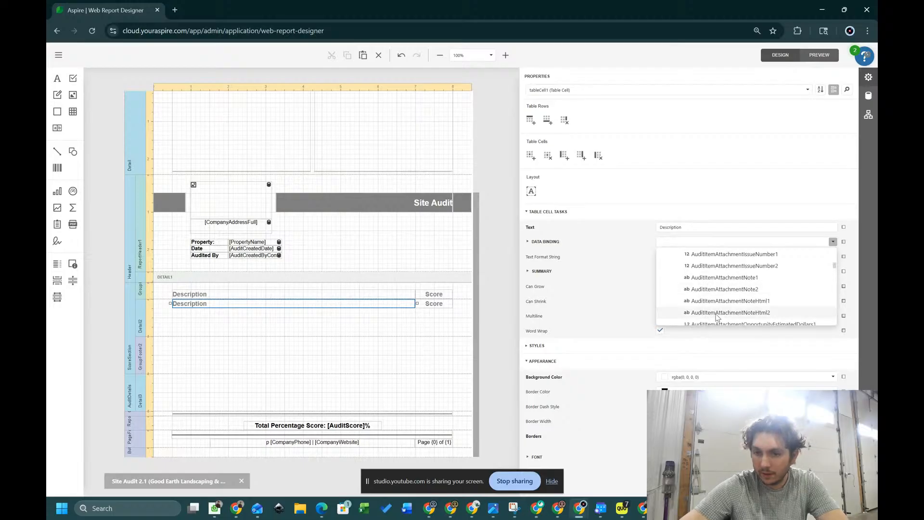
scroll(717, 302, down, 5)
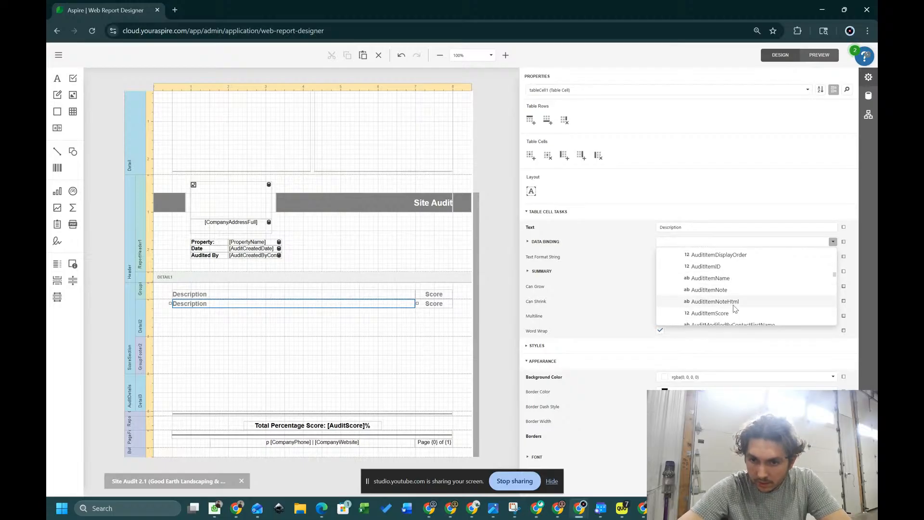
click(736, 279)
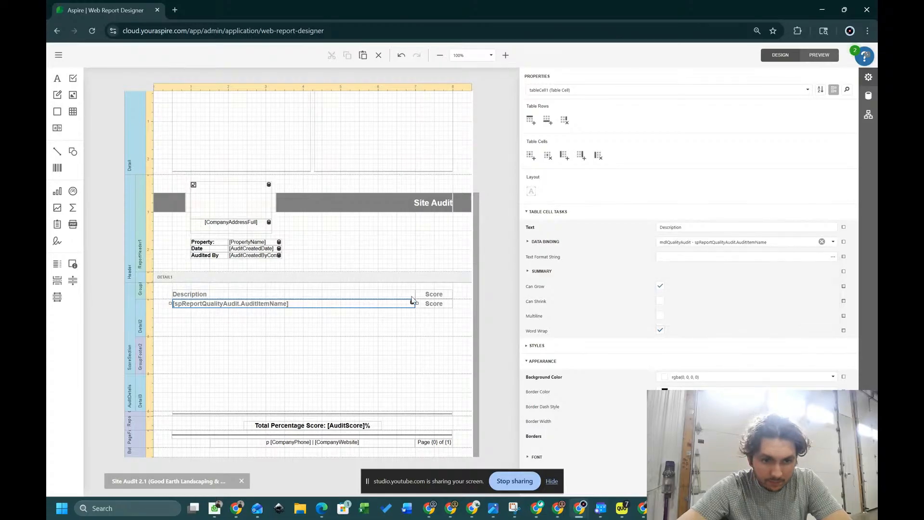
- Set the ScoreSection detail report's data source to mdlQualityAudit and its data member to spReportQualityAudit
click(378, 325)
click(129, 329)
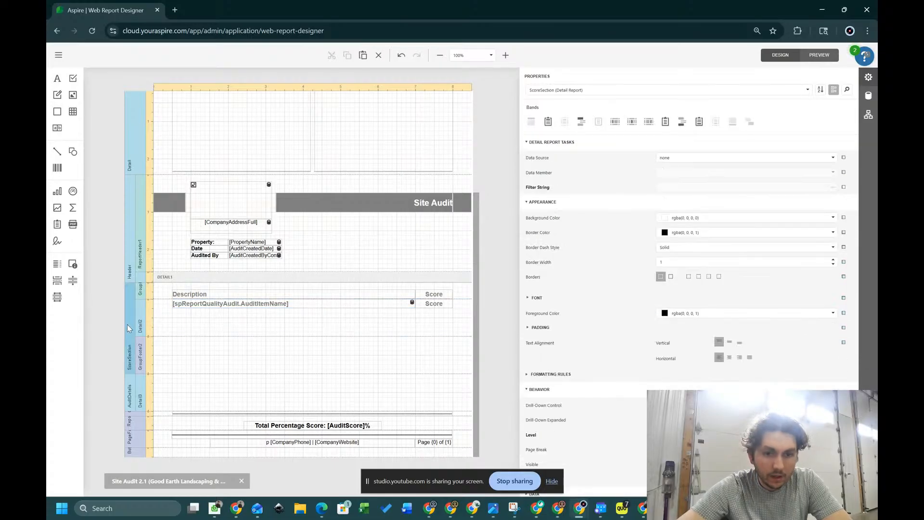
click(824, 158)
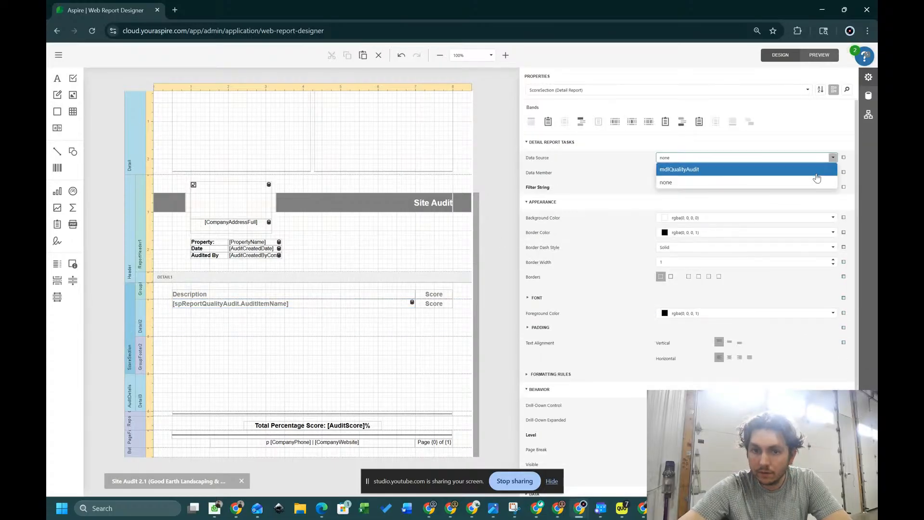
click(818, 168)
click(787, 172)
click(786, 184)
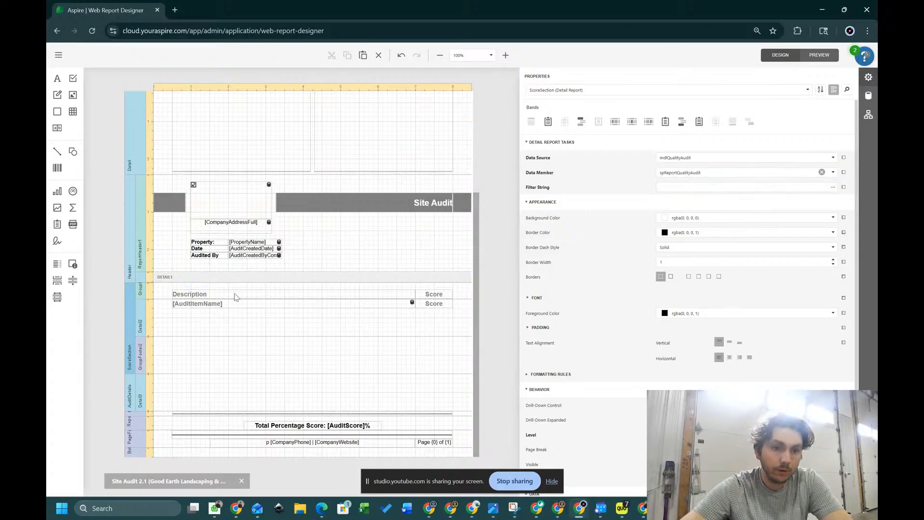
- Bind the Score cell of the Detail2 table to the spReportQualityAudit field DynamicAuditItemScore
click(251, 318)
click(428, 308)
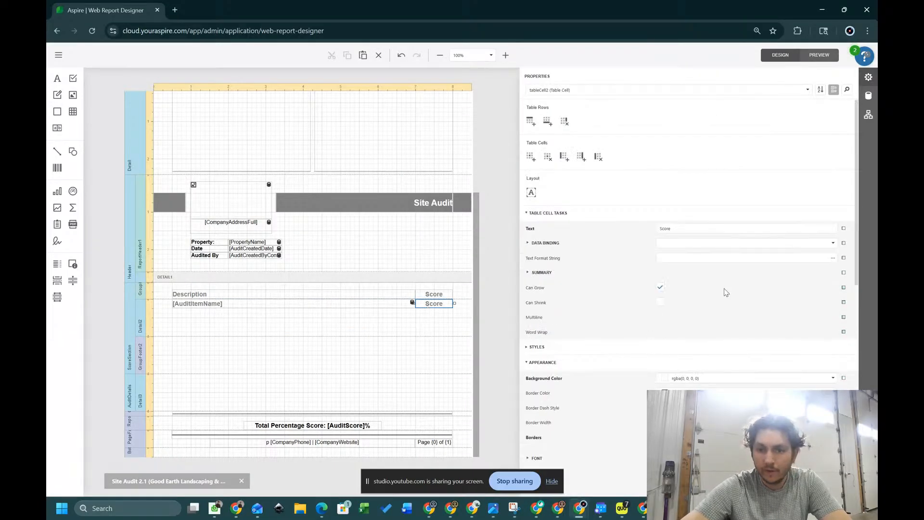
click(830, 244)
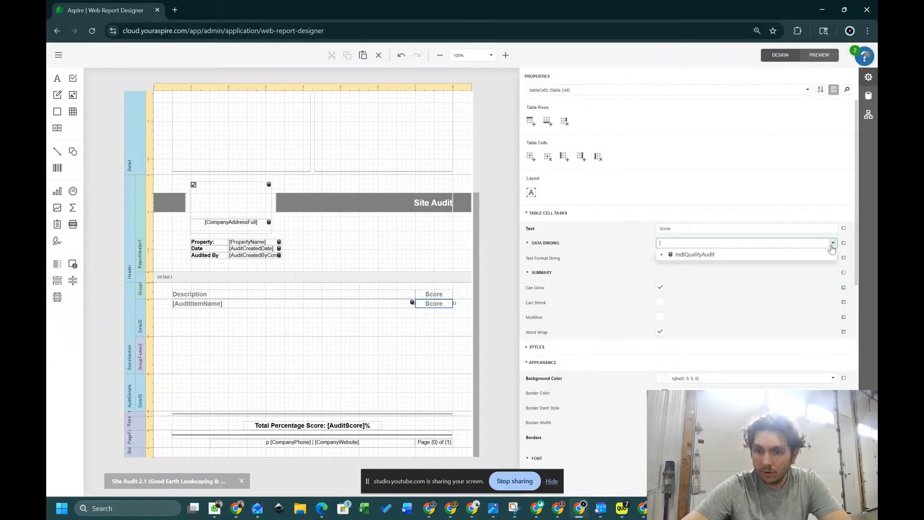
click(662, 255)
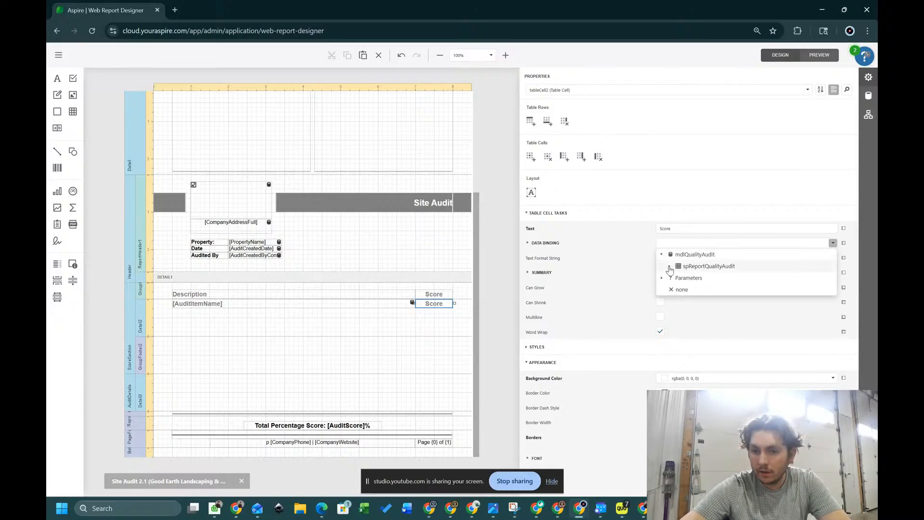
click(670, 266)
scroll(728, 307, down, 4)
scroll(729, 307, down, 10)
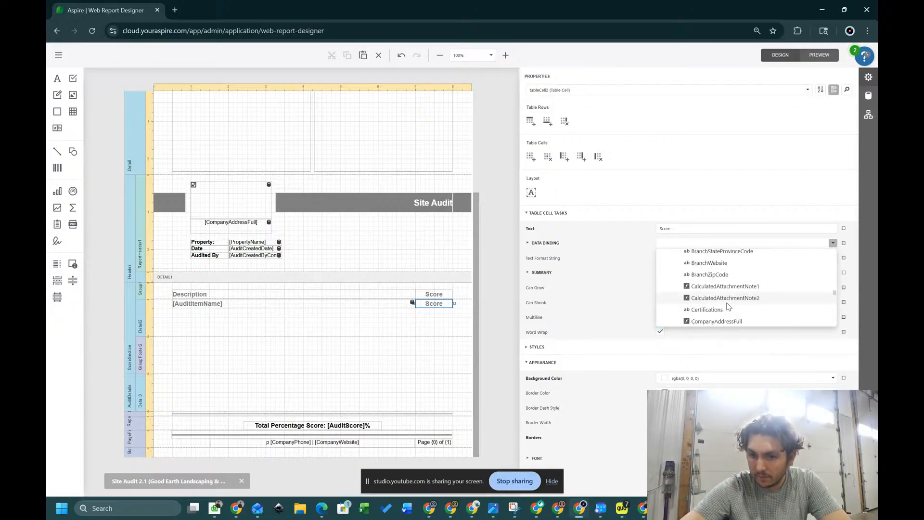
scroll(729, 307, up, 3)
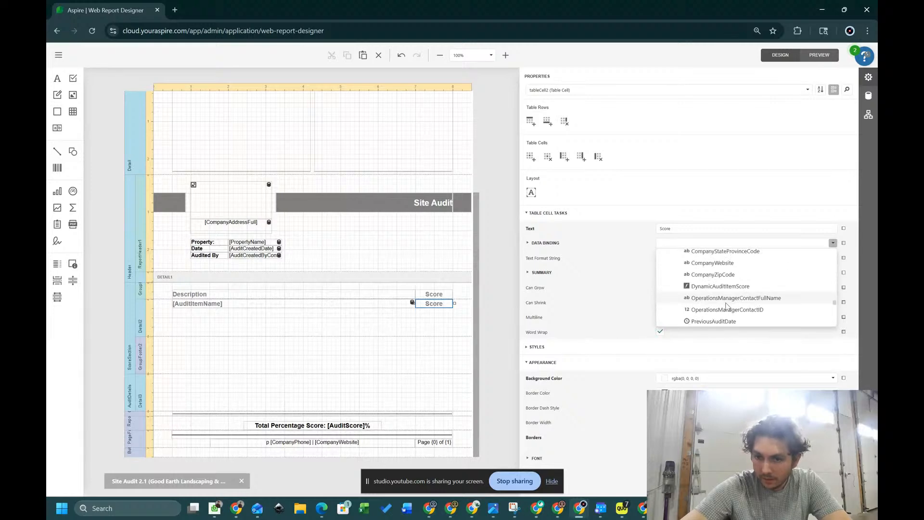
click(728, 285)
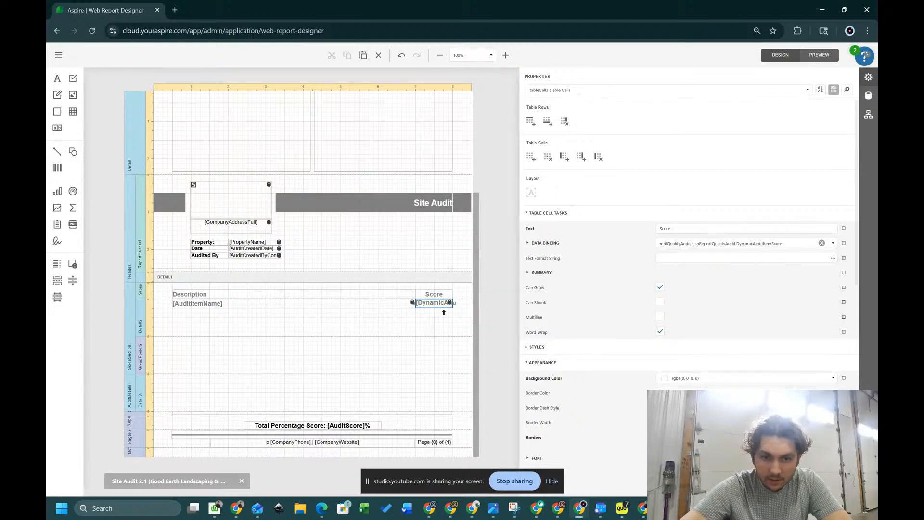
- Set the foreground colour of both cells in the Detail2 table to black (000000)
click(329, 319)
click(299, 304)
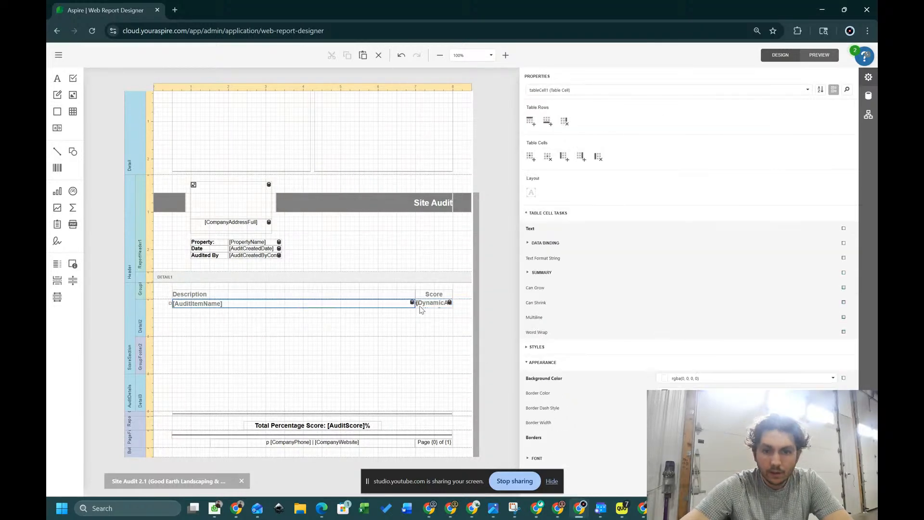
scroll(678, 309, down, 5)
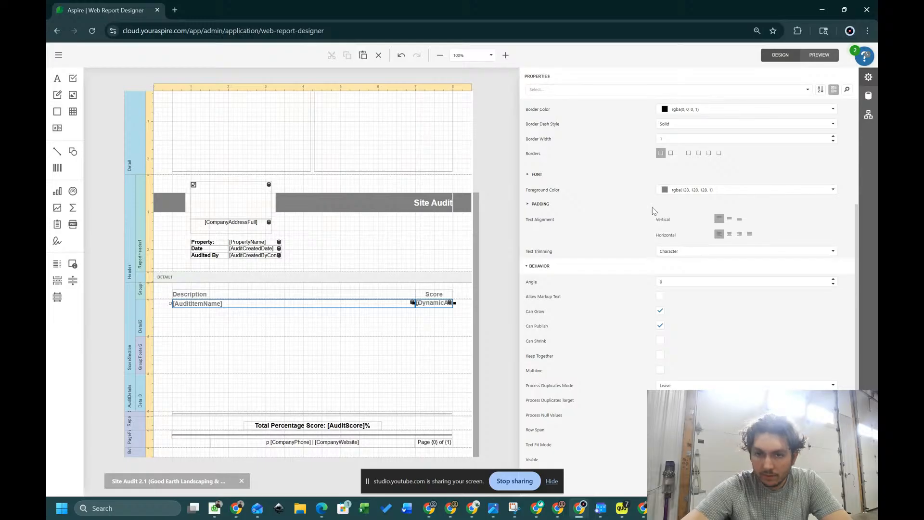
click(834, 189)
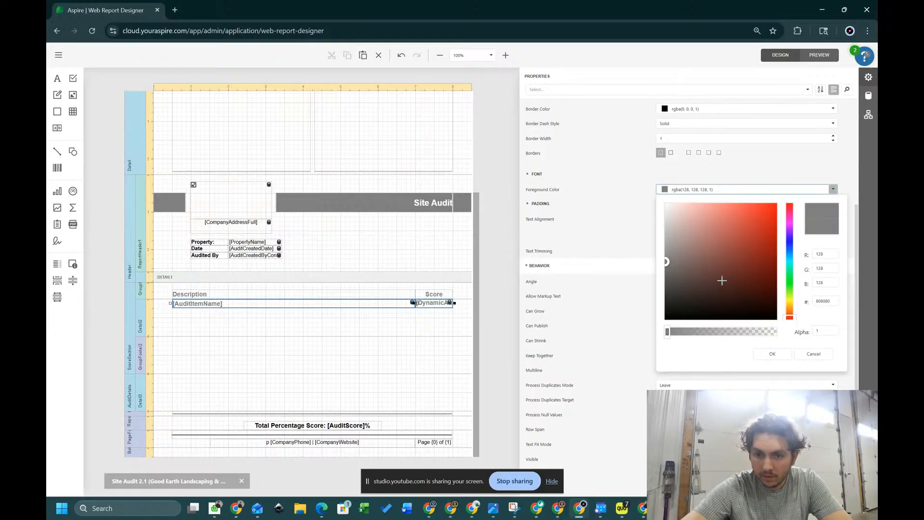
drag(700, 275, 623, 345)
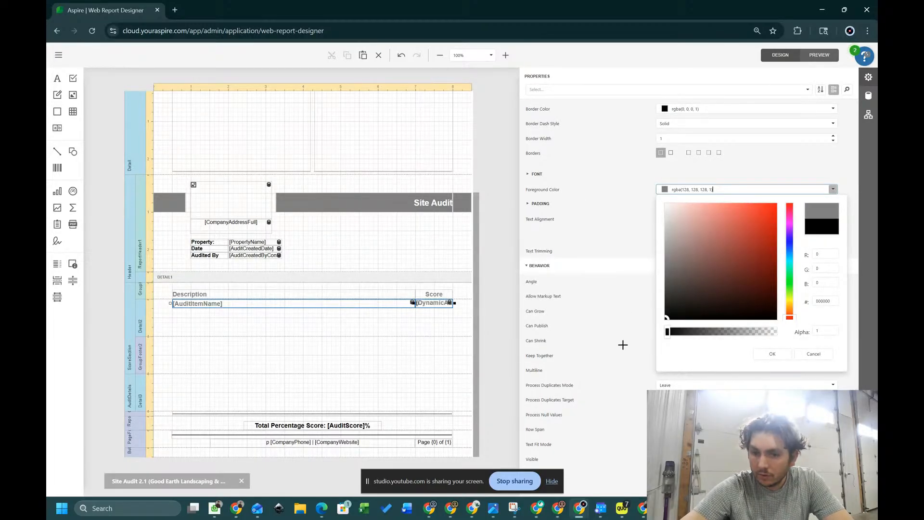
click(773, 354)
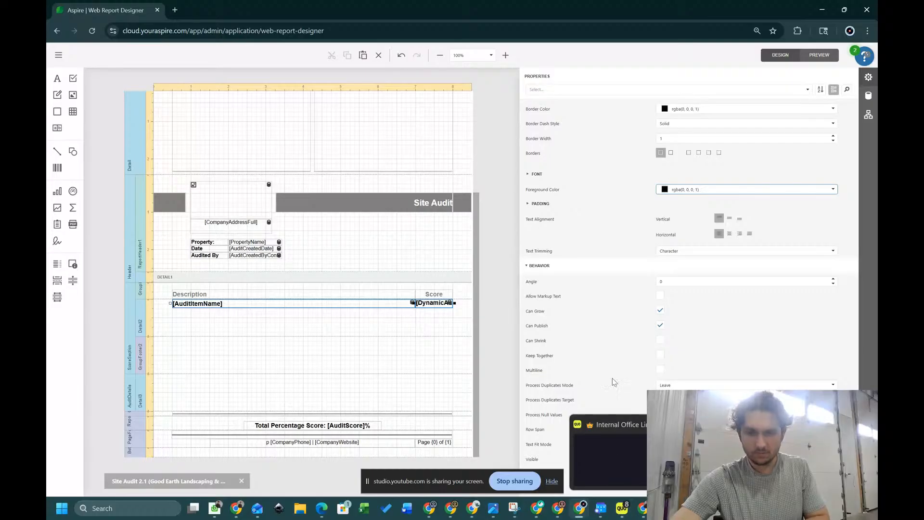
click(612, 362)
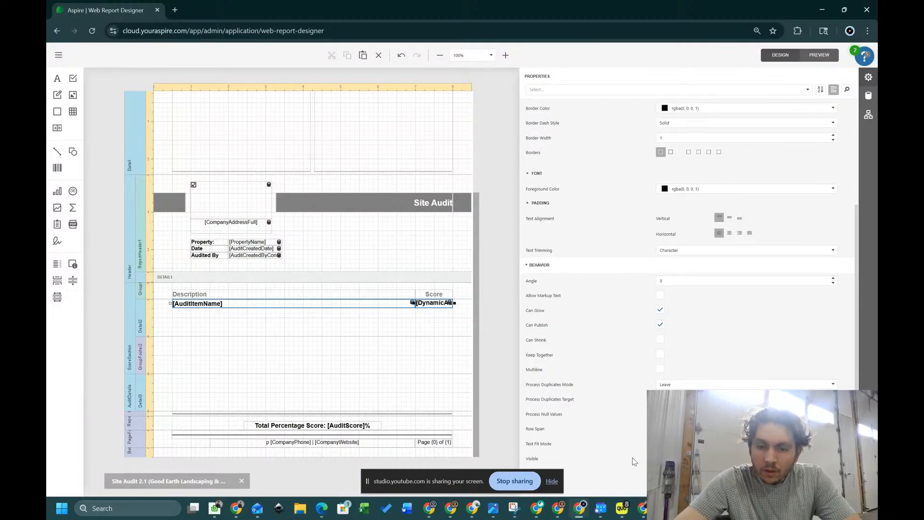
click(622, 509)
click(867, 8)
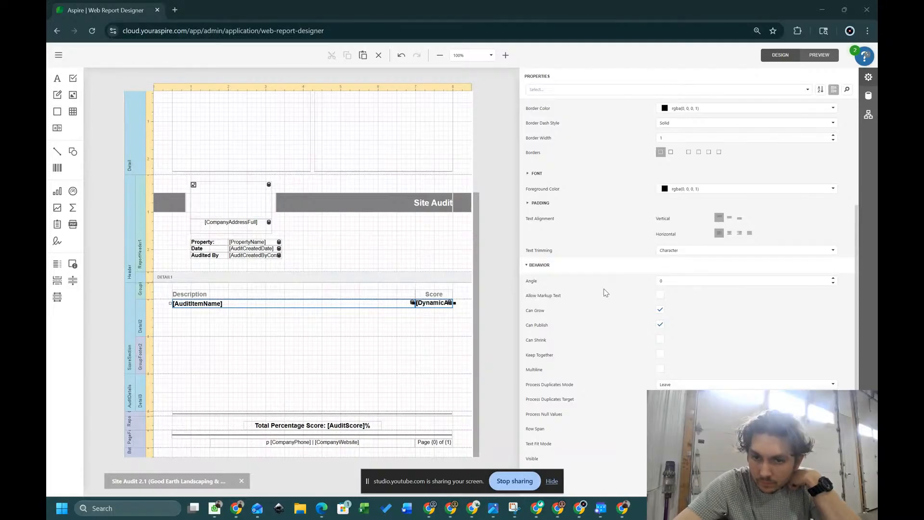
- Remove the bold formatting from both cells of the Detail2 table
scroll(626, 278, down, 2)
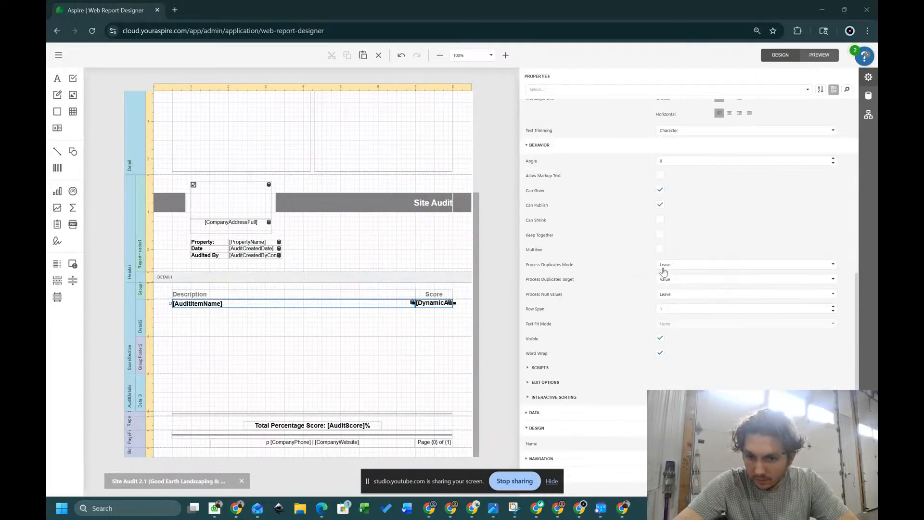
scroll(662, 268, up, 3)
click(537, 214)
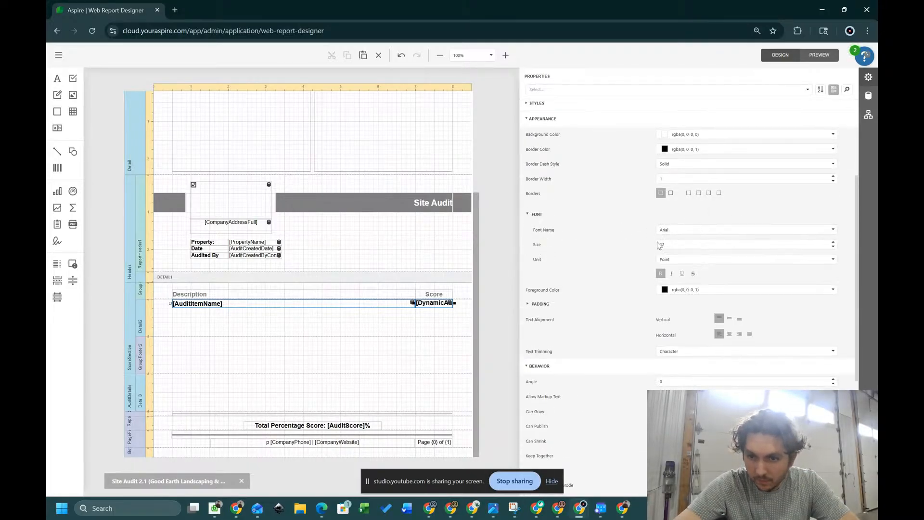
click(662, 273)
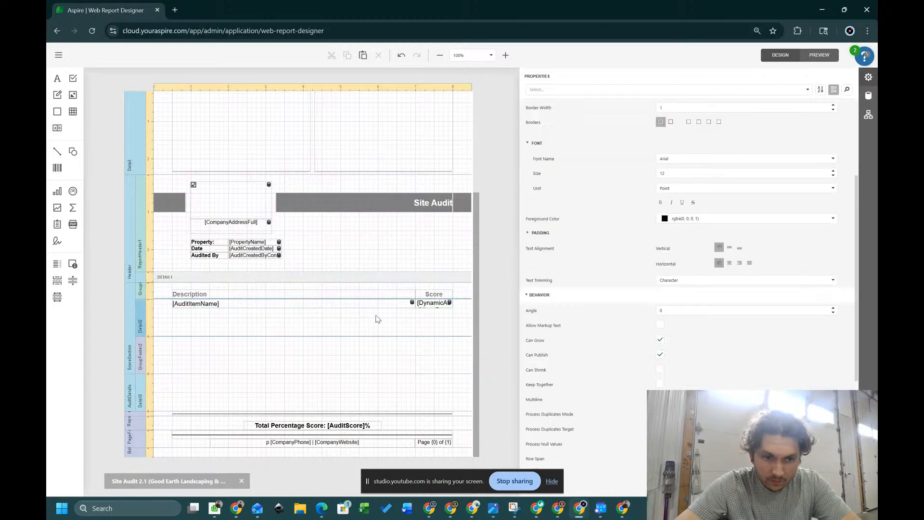
- Set the left padding of the AuditItemName cell in the Detail2 table to 5
click(278, 307)
scroll(666, 277, down, 2)
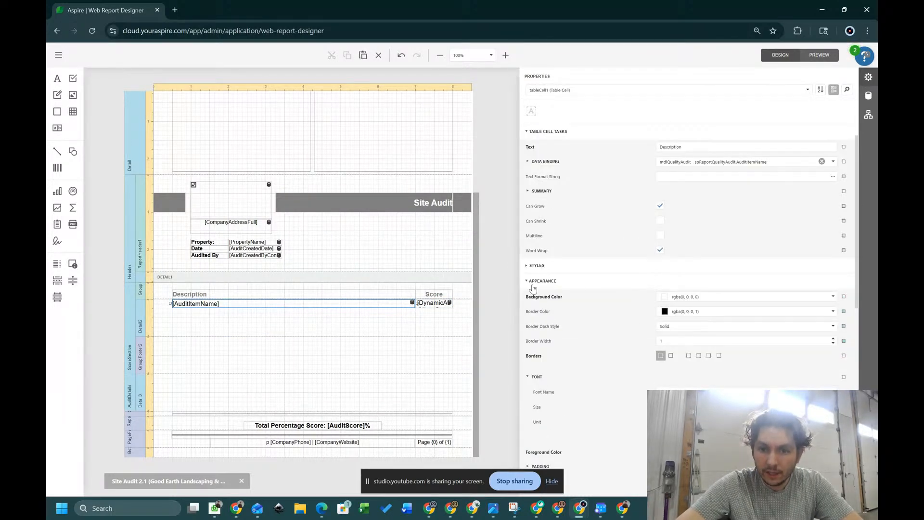
scroll(544, 378, down, 3)
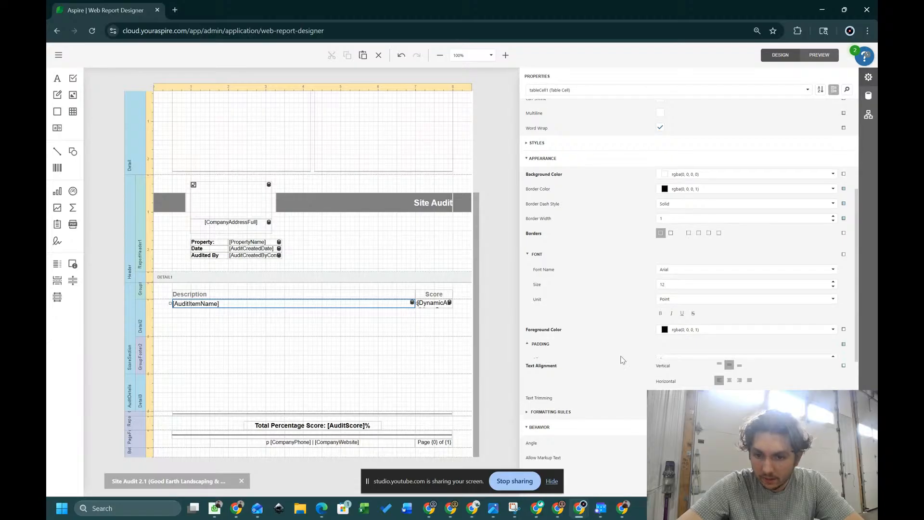
click(667, 374)
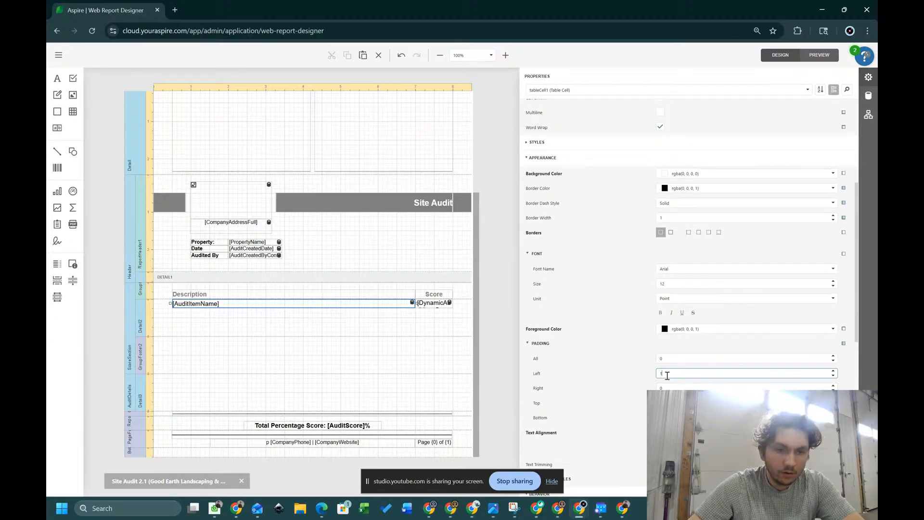
text(5)
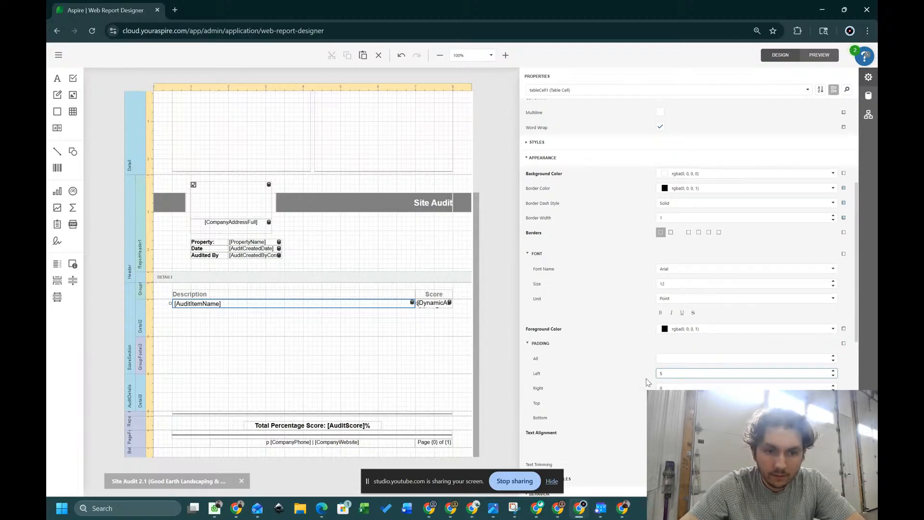
- Set the left and right padding of the DynamicAuditItemScore cell in the Detail2 table to 2
click(434, 303)
scroll(693, 327, down, 5)
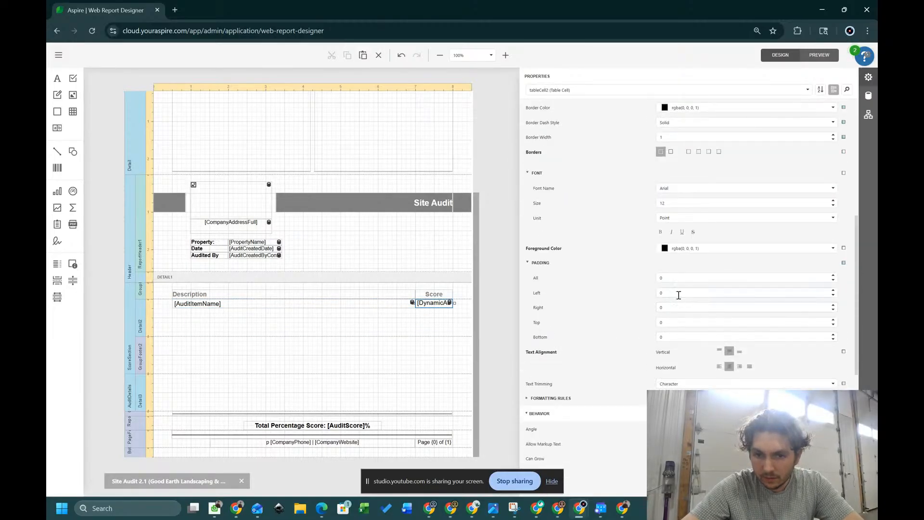
click(678, 295)
click(681, 308)
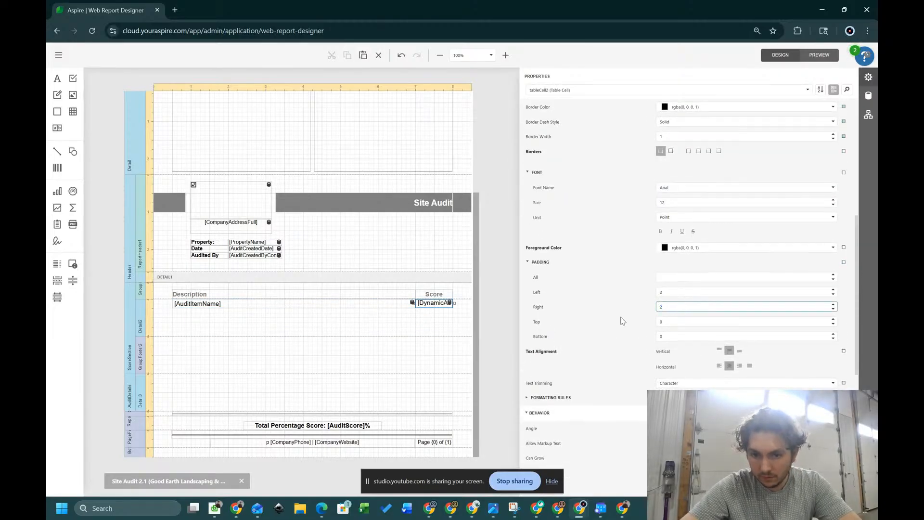
text(2)
- Shrink the Detail2 band to fit its table row and reduce the GroupFooter2 band to about 0.25 inch high
click(386, 330)
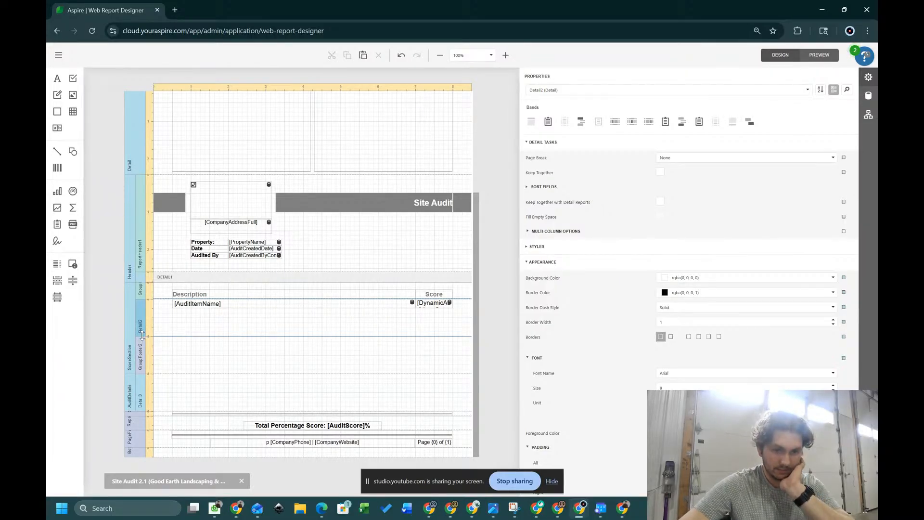
drag(142, 336, 149, 314)
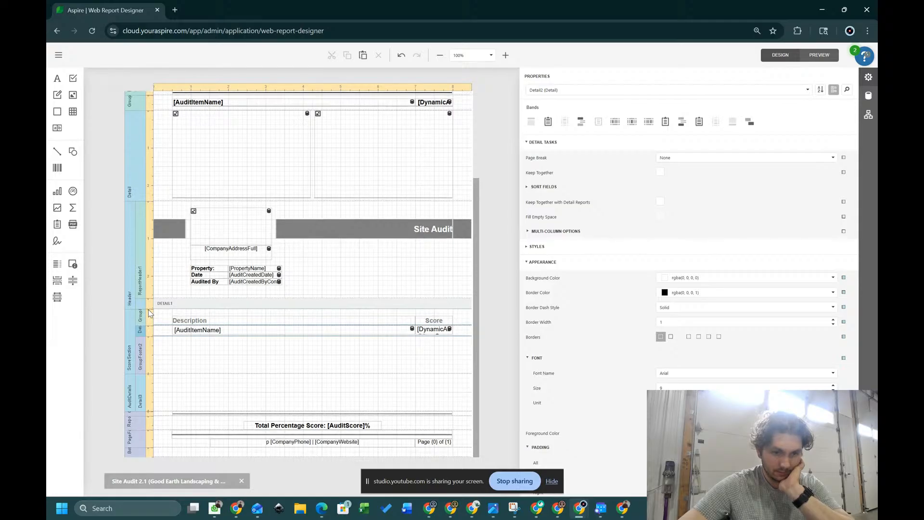
drag(142, 375, 141, 358)
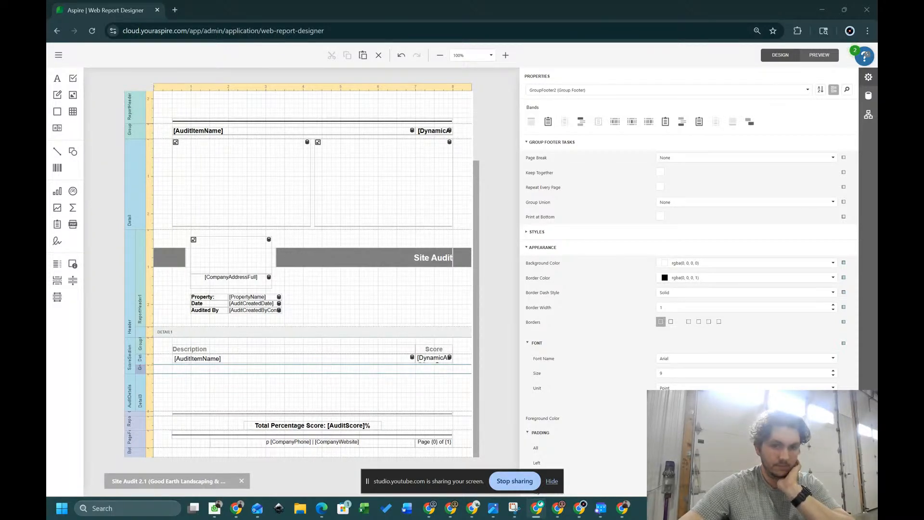
- Add a group header band and a group footer band to the AuditDetails detail report
click(130, 356)
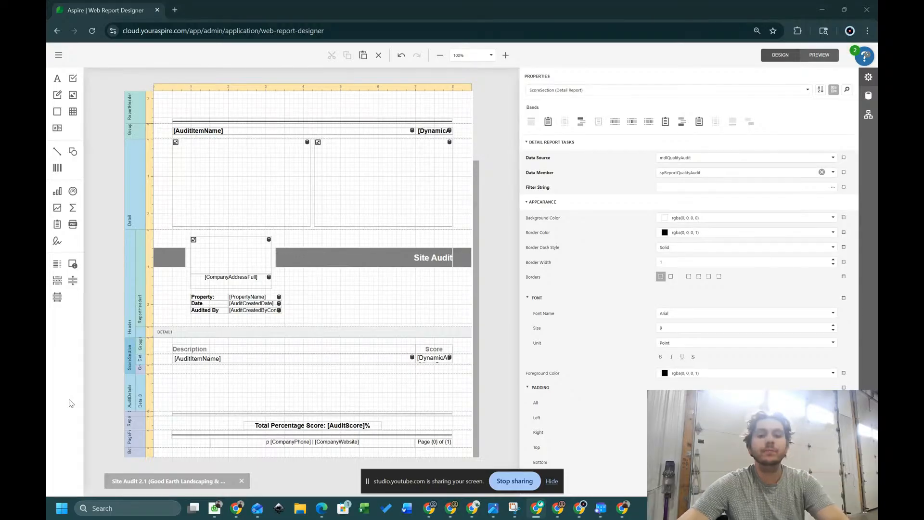
scroll(288, 211, up, 1)
scroll(279, 220, down, 1)
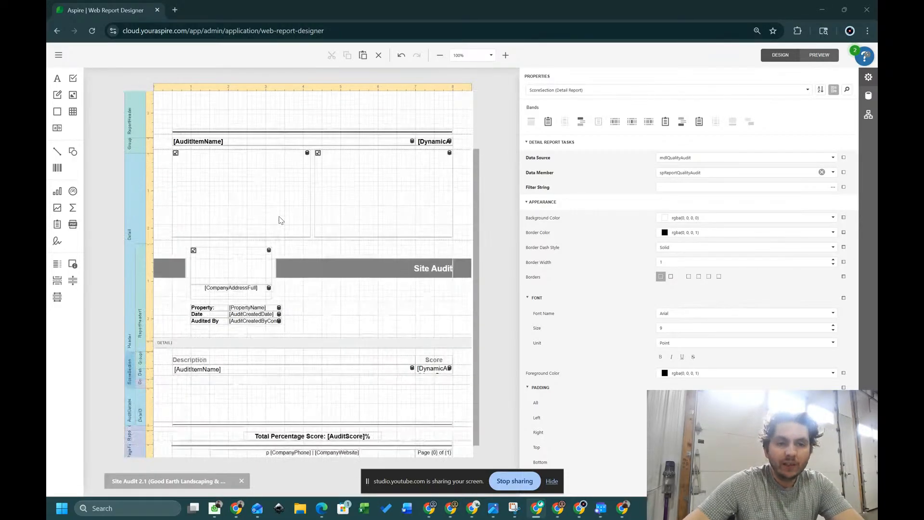
click(129, 388)
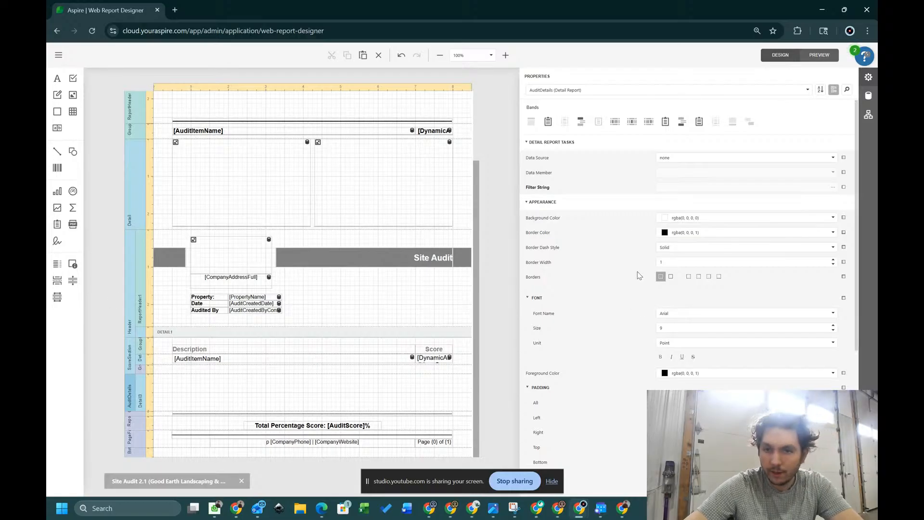
click(584, 126)
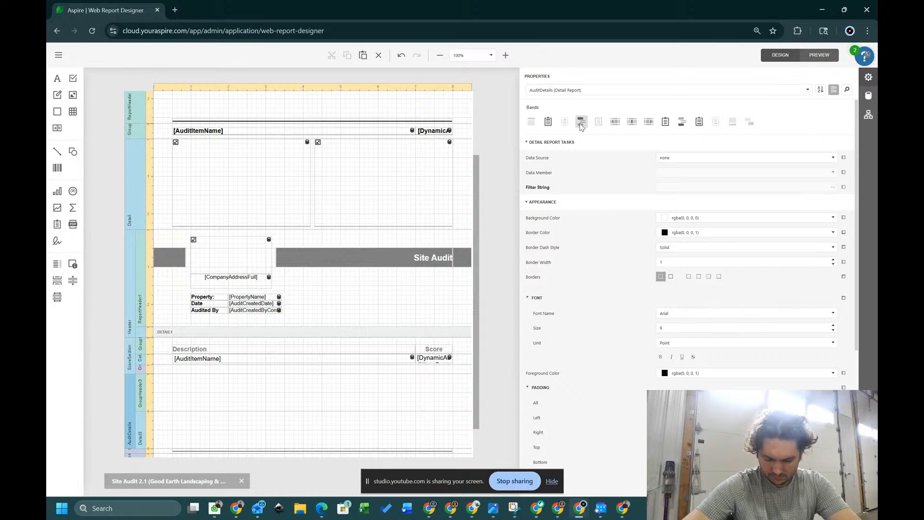
click(683, 123)
- Slightly increase the height of the two rich text note fields beneath the pictures in the original Detail band
scroll(173, 409, down, 2)
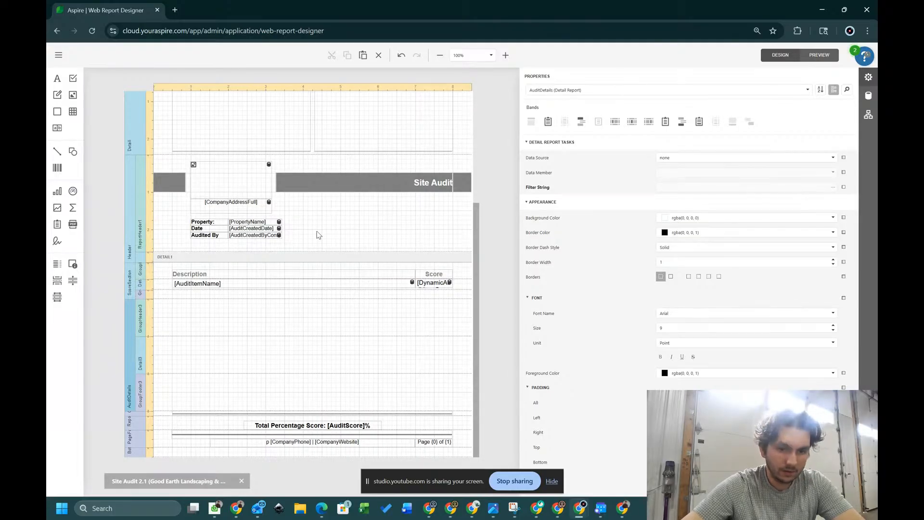
scroll(318, 347, up, 3)
drag(462, 306, 291, 265)
click(462, 309)
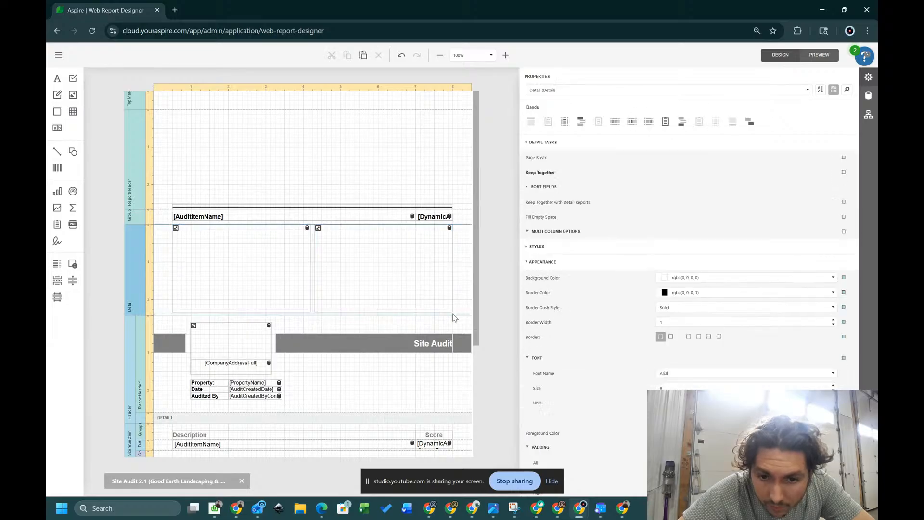
click(447, 313)
click(446, 313)
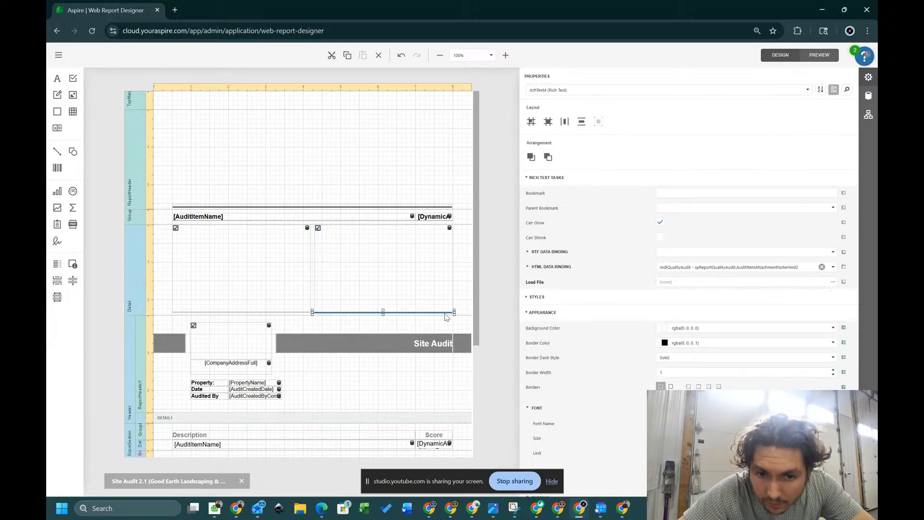
drag(383, 314, 308, 318)
click(296, 314)
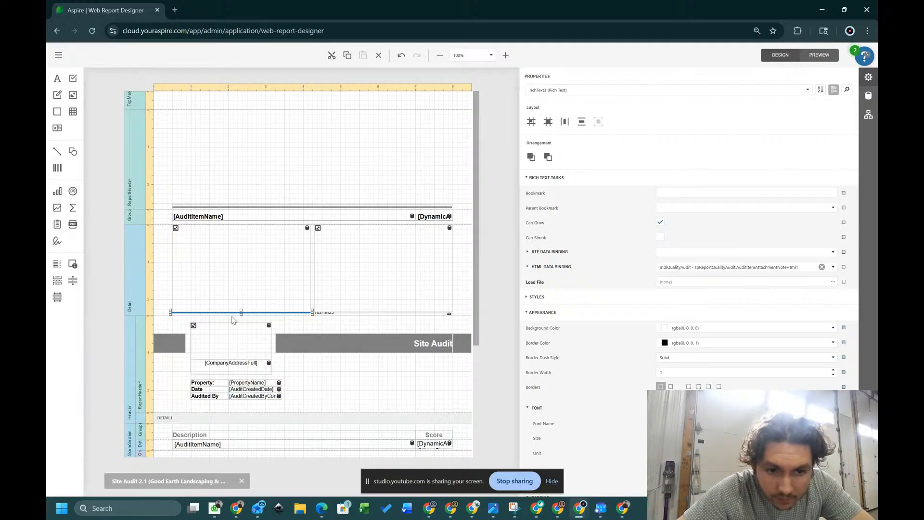
drag(240, 313, 244, 318)
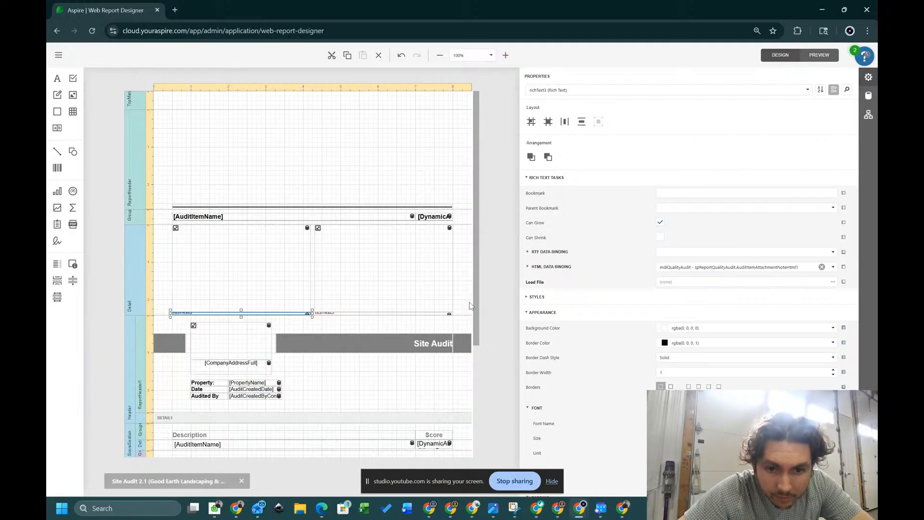
- Enlarge the AuditDetails section's Detail3 band to about 3 inches high
click(450, 305)
drag(462, 316, 182, 283)
scroll(191, 205, down, 3)
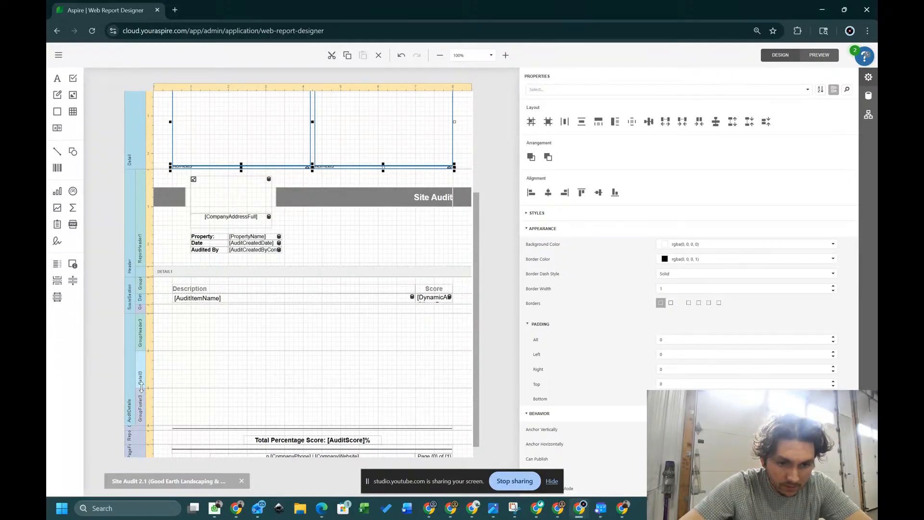
drag(142, 388, 137, 464)
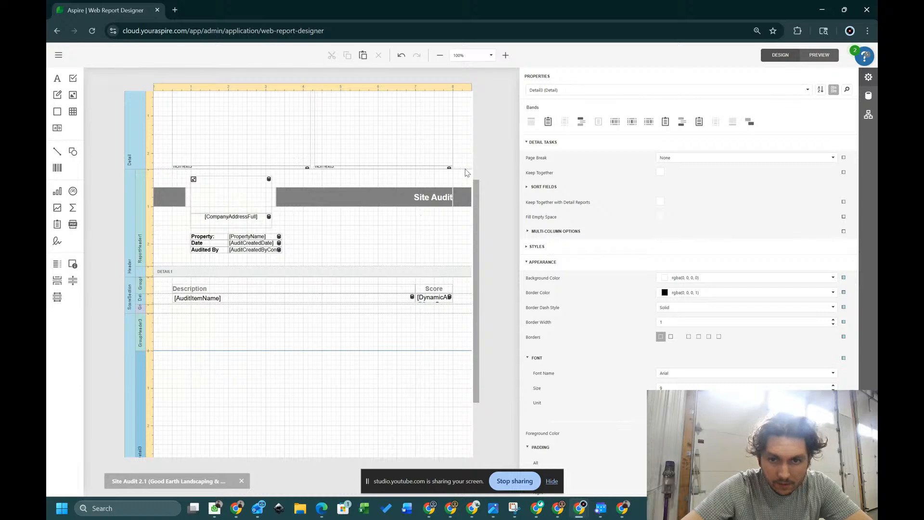
- Move the two picture boxes and two rich text fields from the original Detail band into AuditDetails' Detail3 band
drag(466, 172, 207, 140)
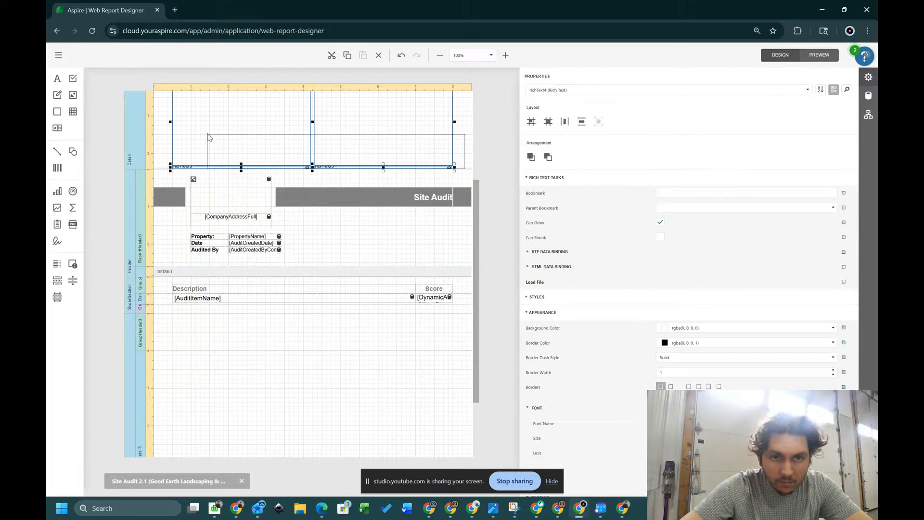
click(333, 56)
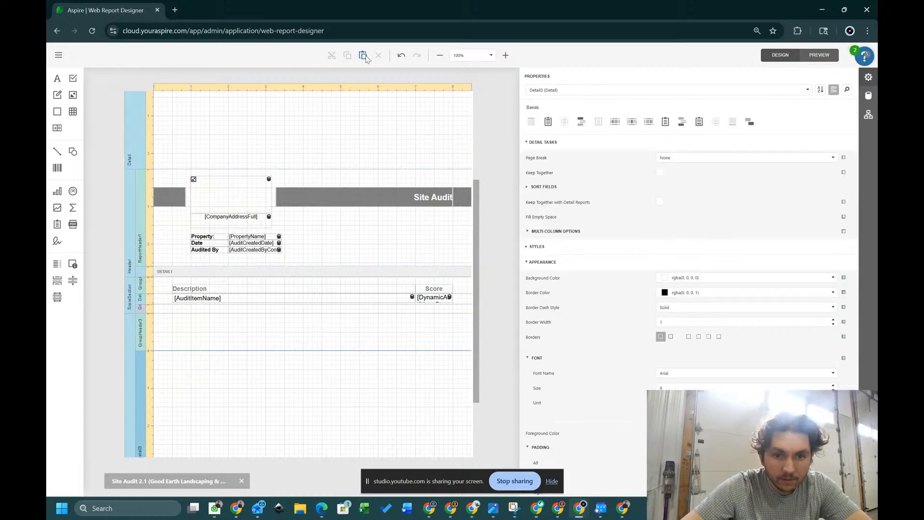
click(364, 56)
- Set the AuditDetails detail report's data source to mdlQualityAudit and its data member to spReportQualityAudit
scroll(293, 304, down, 2)
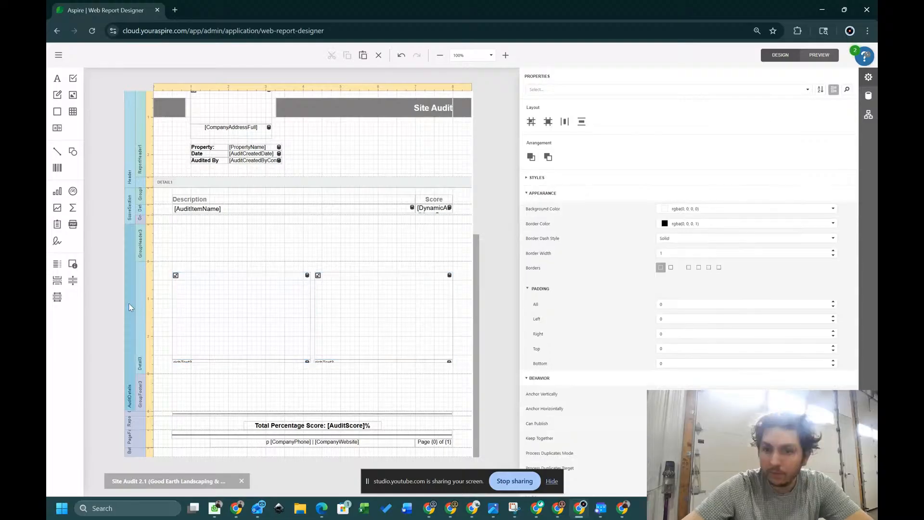
click(129, 307)
click(698, 159)
click(701, 173)
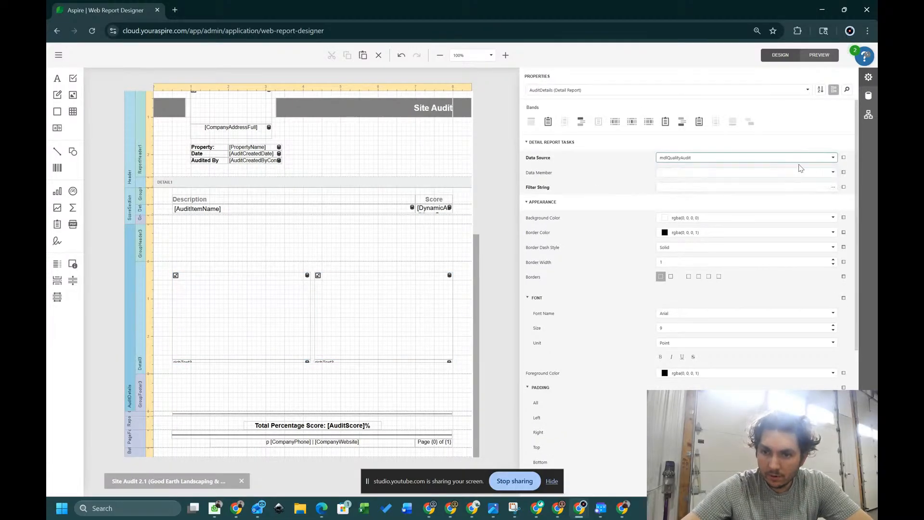
click(832, 174)
click(727, 186)
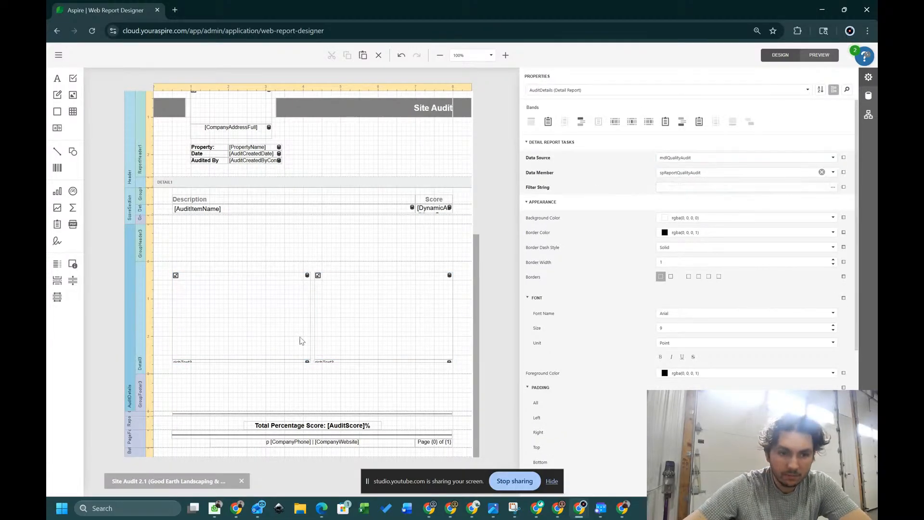
- Delete the two rich text note fields beneath the pictures in AuditDetails' Detail3 band
click(215, 362)
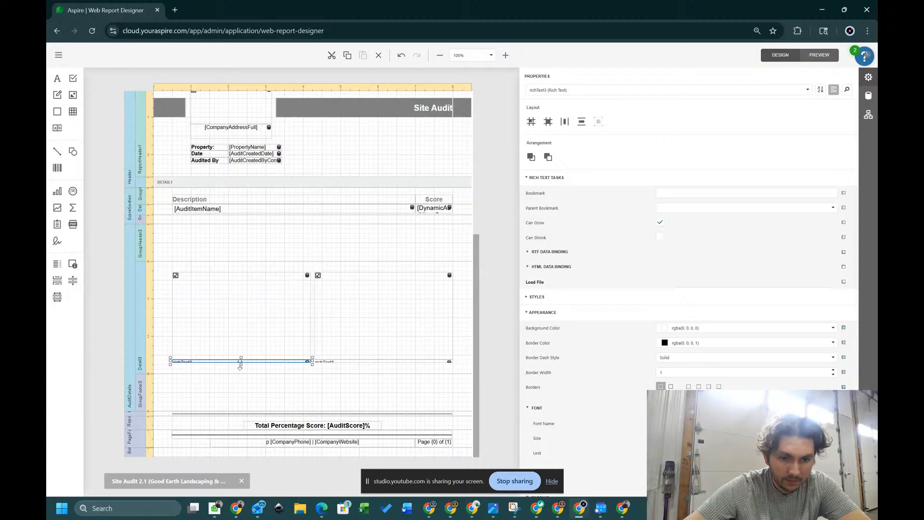
click(350, 364)
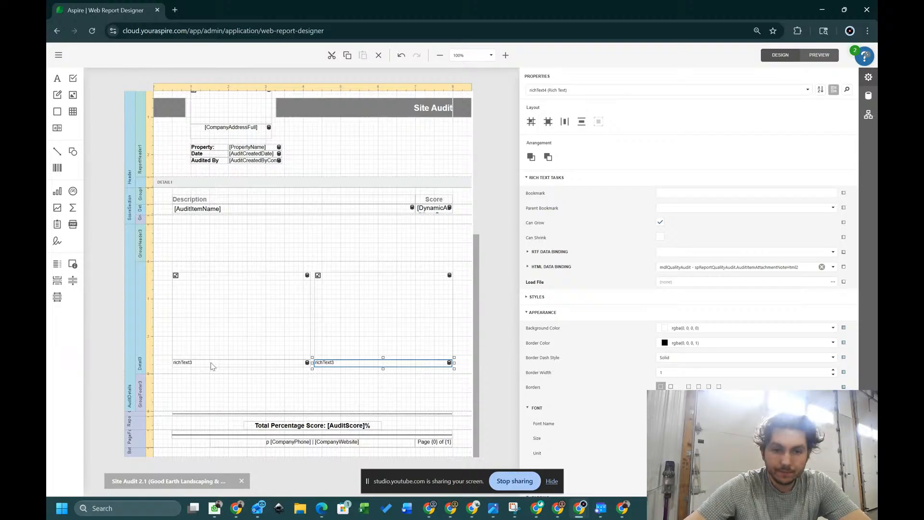
click(192, 365)
click(825, 265)
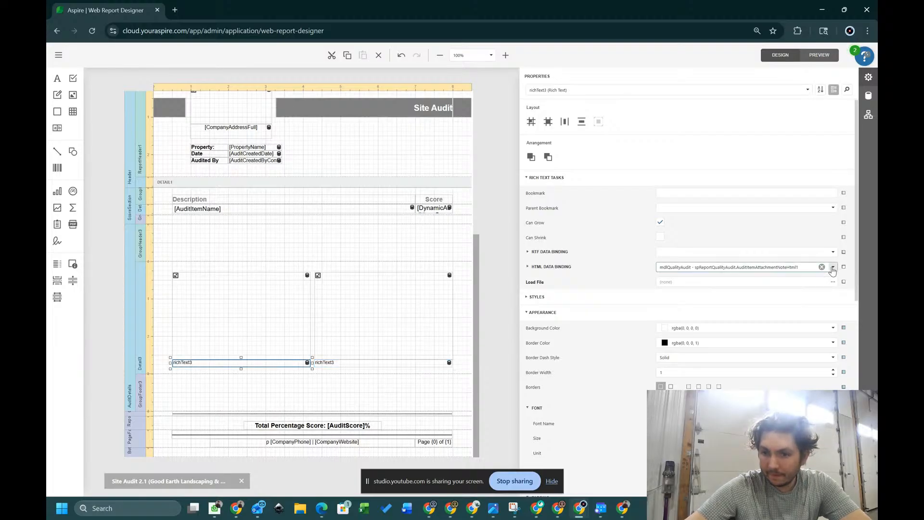
ctrl+click(350, 364)
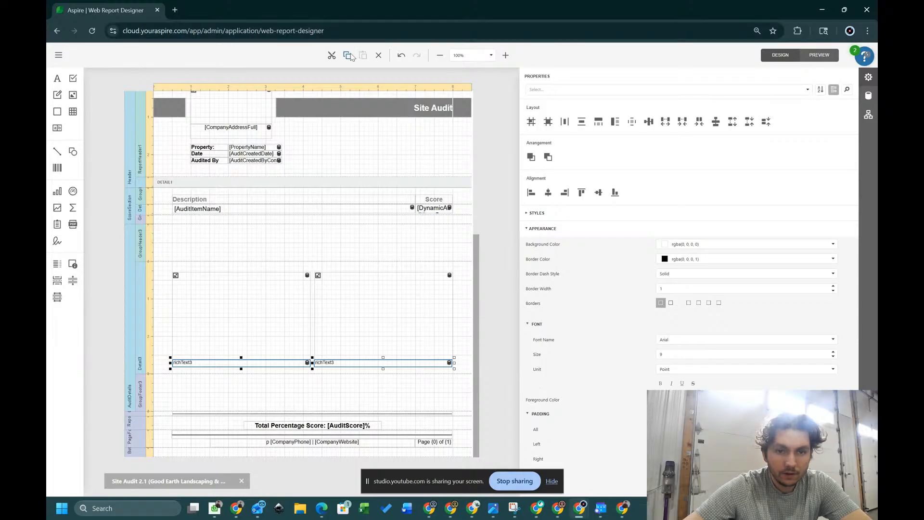
click(379, 56)
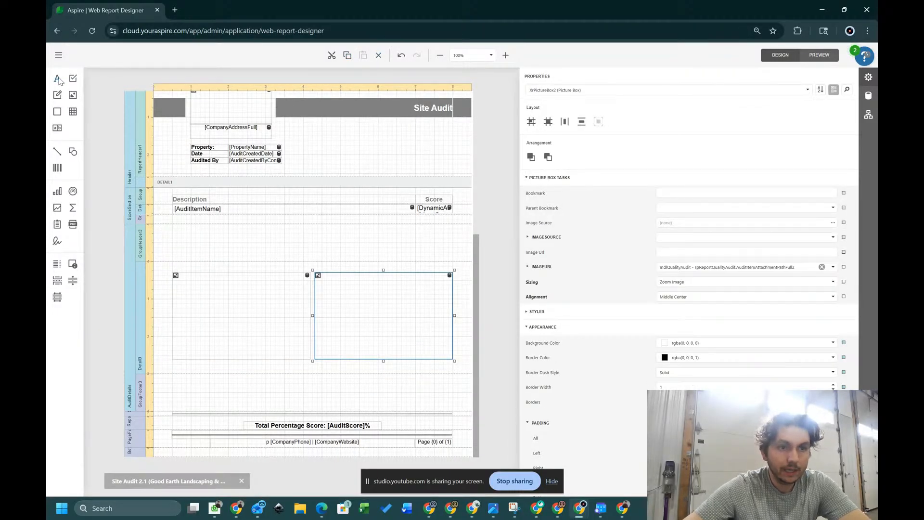
- Add a label directly beneath the left picture box in Detail3 and stretch it to the picture's width
drag(58, 80, 174, 367)
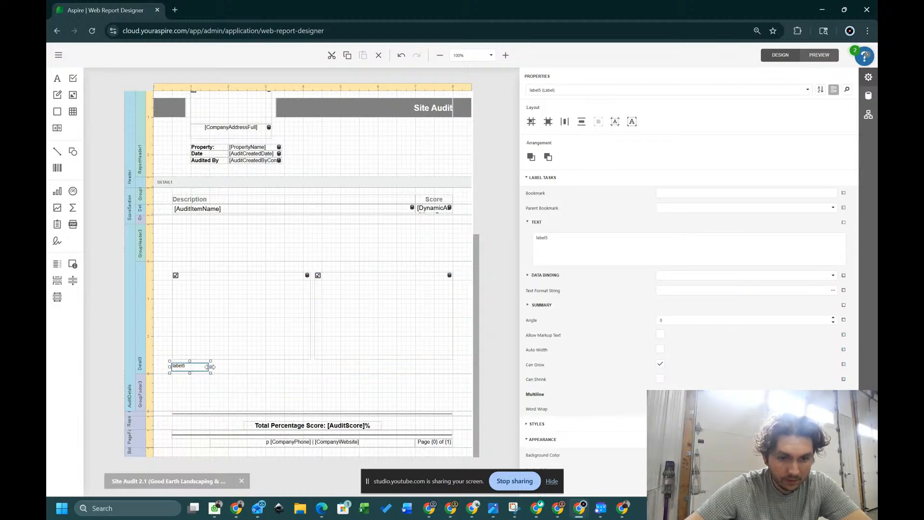
click(212, 369)
click(208, 368)
drag(210, 367, 312, 367)
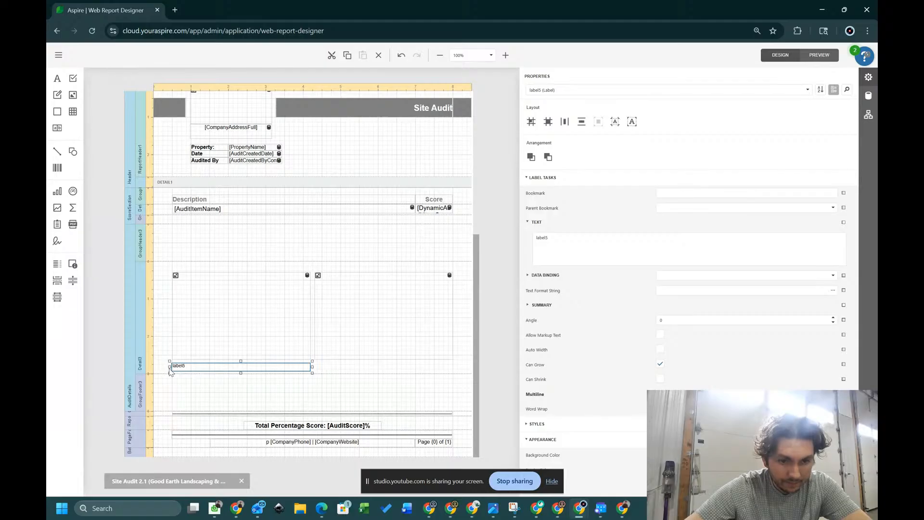
drag(169, 367, 170, 367)
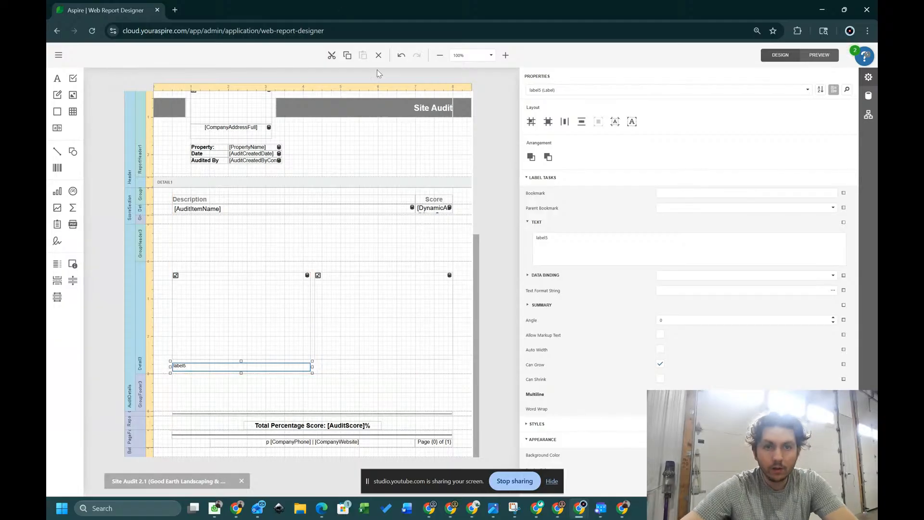
- Place a copy of the label beneath the right picture box and line up both labels with their pictures
click(348, 372)
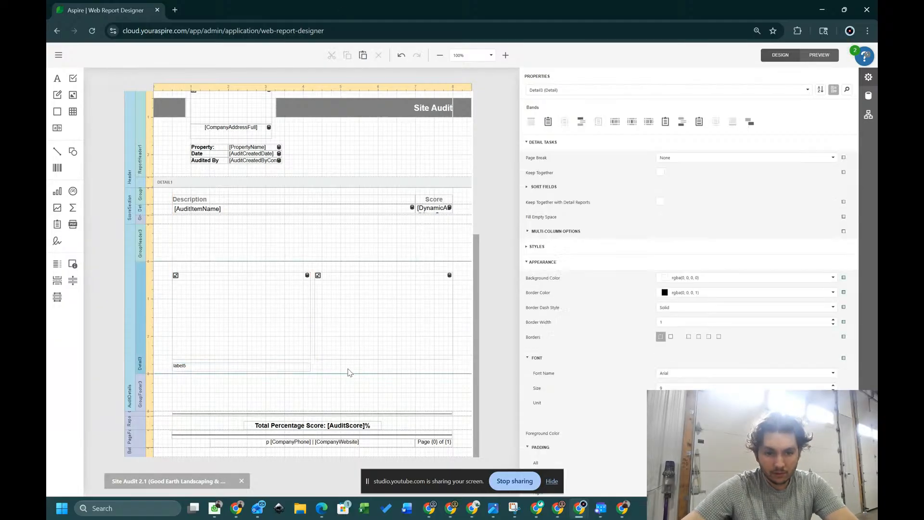
click(363, 55)
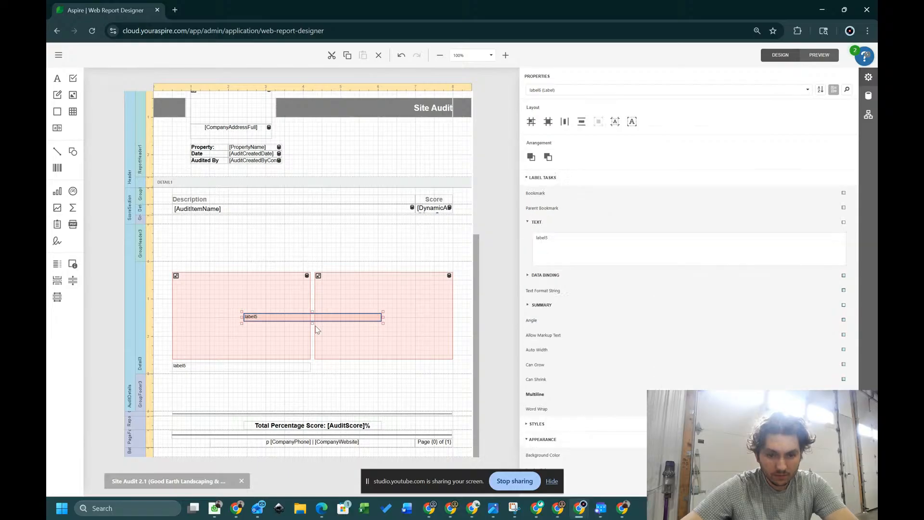
drag(321, 339, 385, 372)
ctrl+click(356, 337)
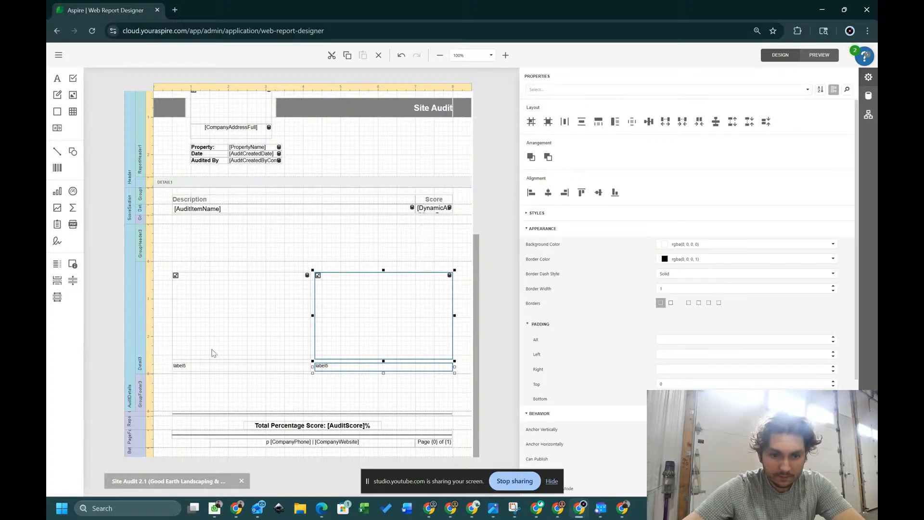
click(235, 365)
ctrl+click(239, 345)
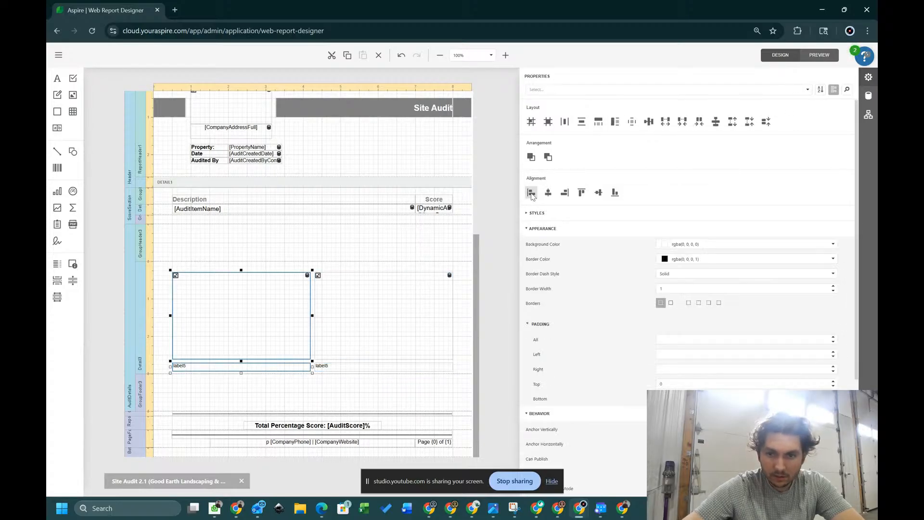
click(488, 341)
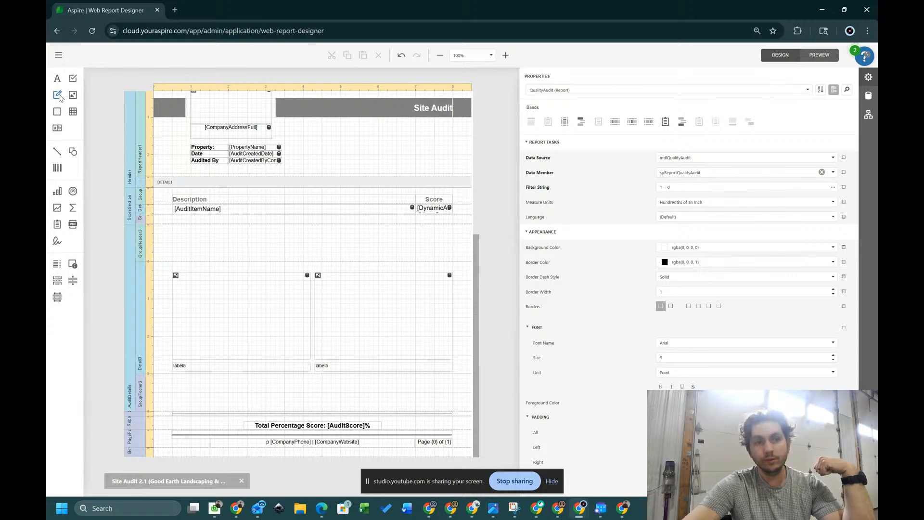
- Format the label beneath the left picture as bold, size 10, with vertically centred text
click(267, 370)
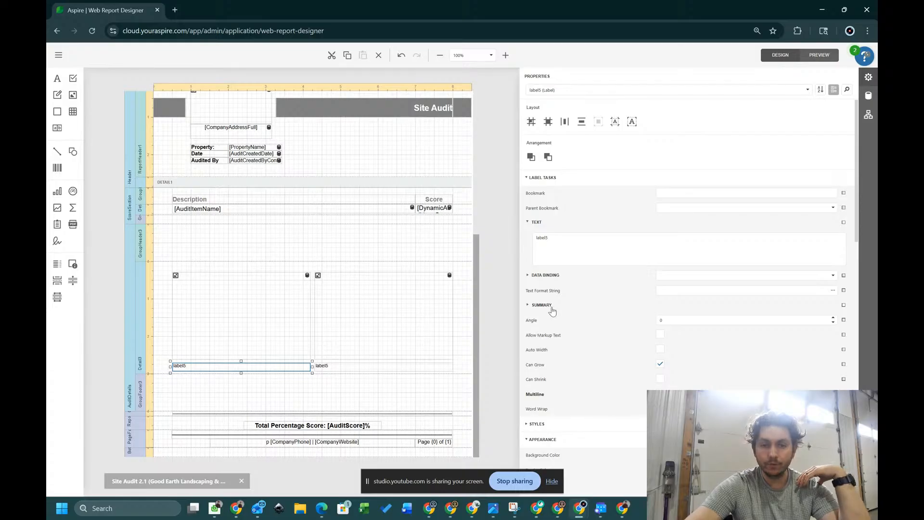
scroll(554, 318, down, 5)
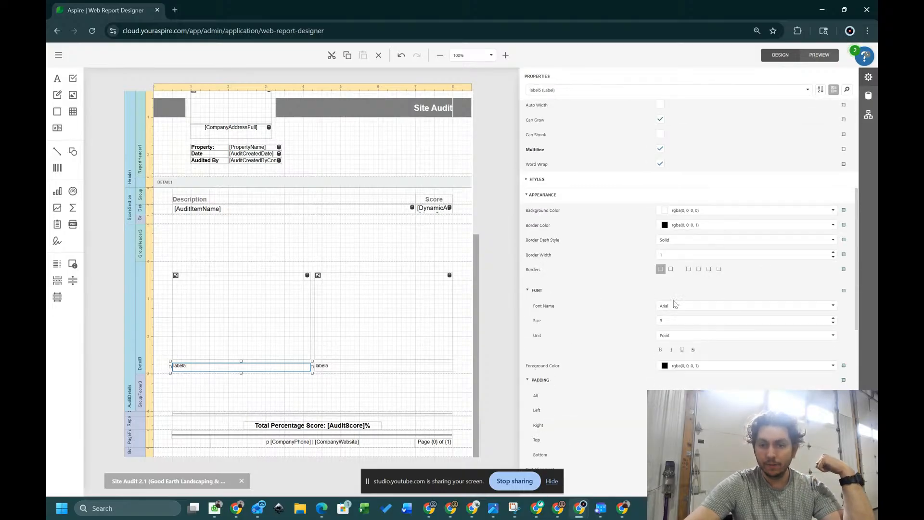
click(834, 318)
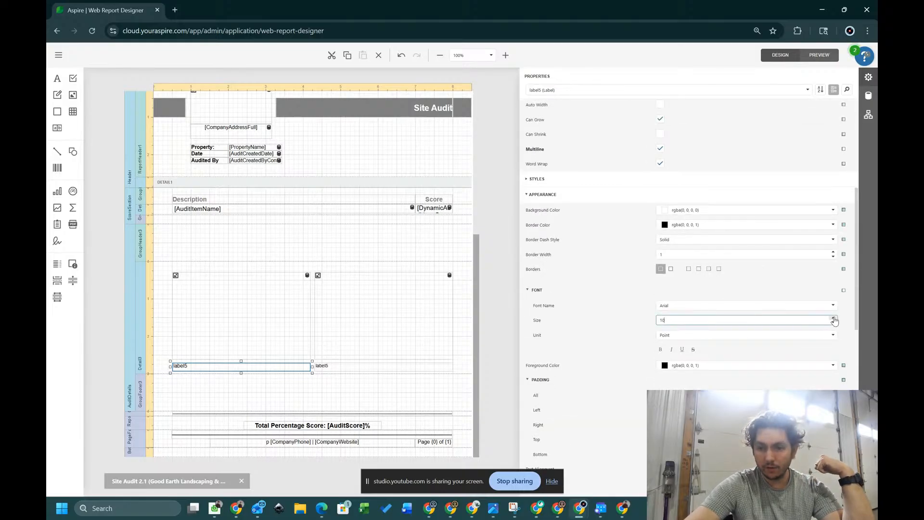
click(660, 350)
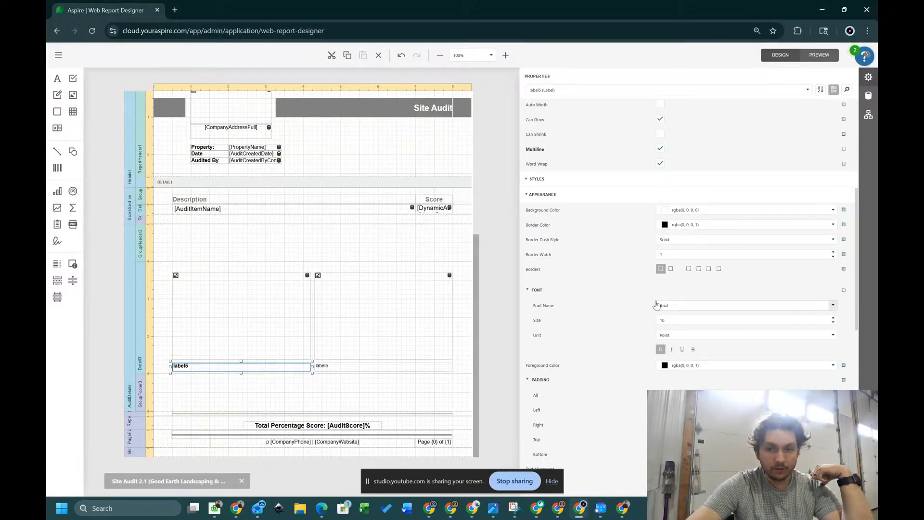
scroll(770, 204, up, 3)
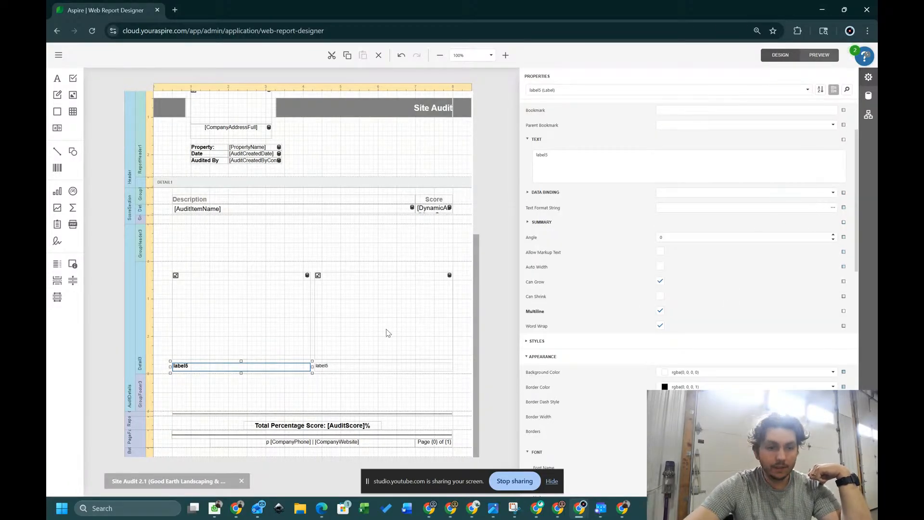
click(341, 373)
click(271, 368)
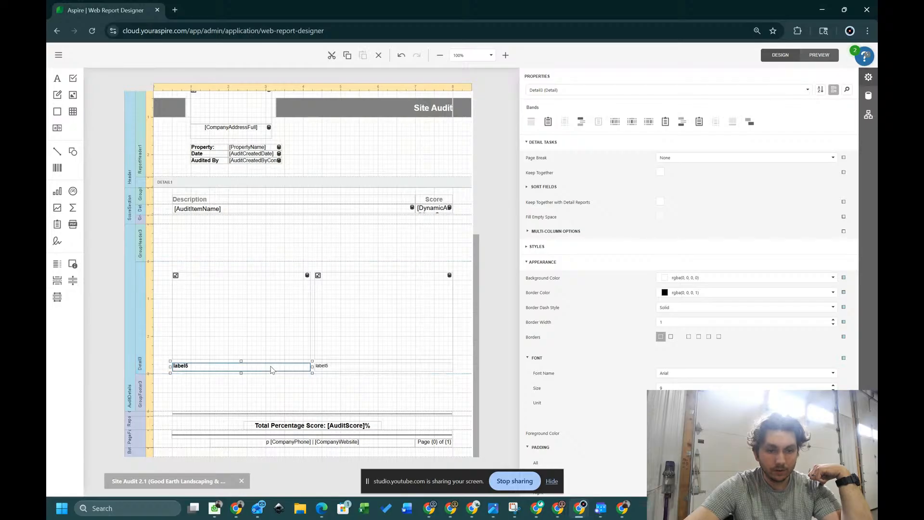
scroll(769, 377, down, 6)
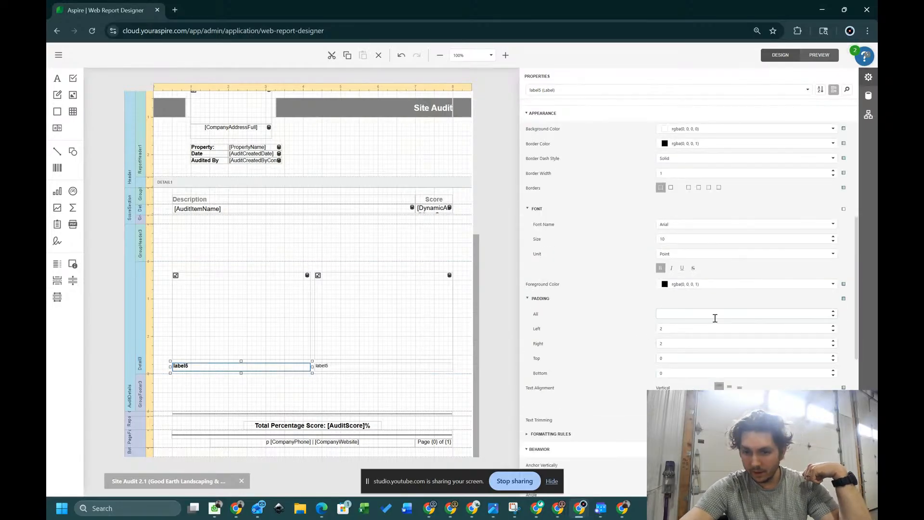
click(730, 387)
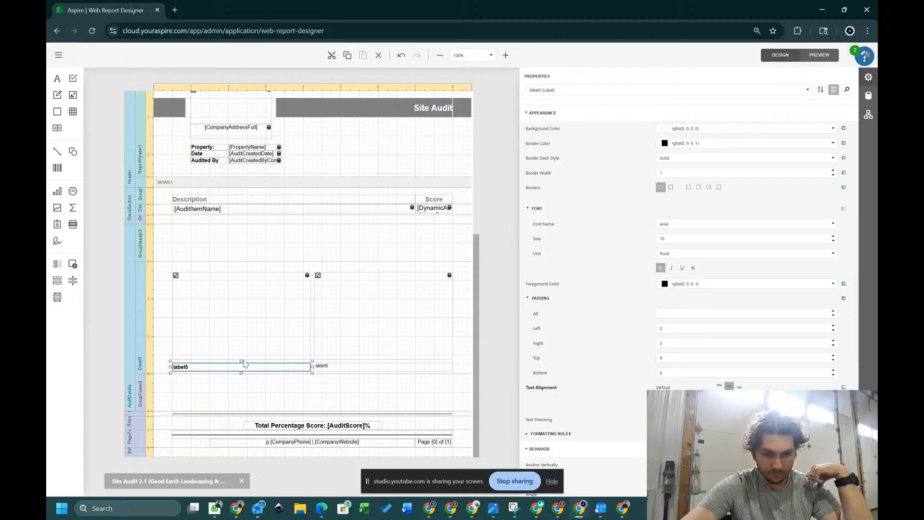
- Format the label beneath the right picture with vertically centred, bold text at font size 10
click(332, 369)
scroll(730, 363, down, 8)
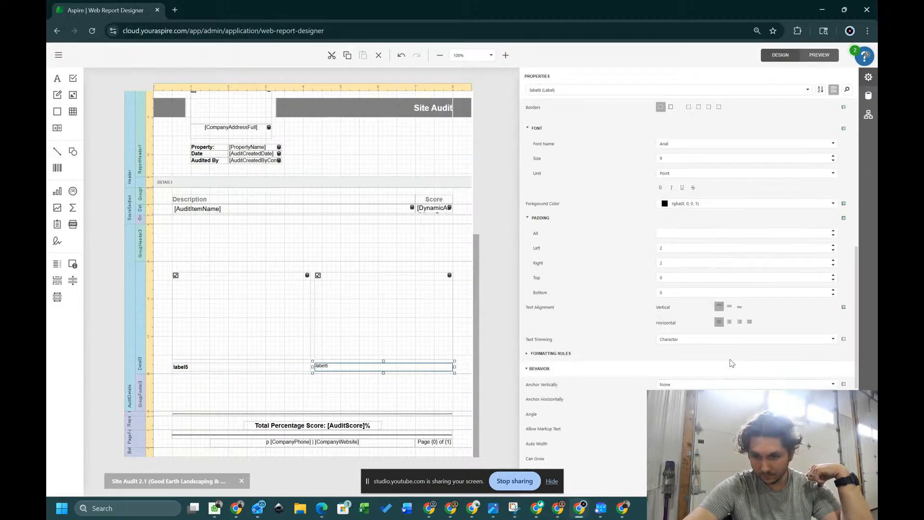
click(730, 307)
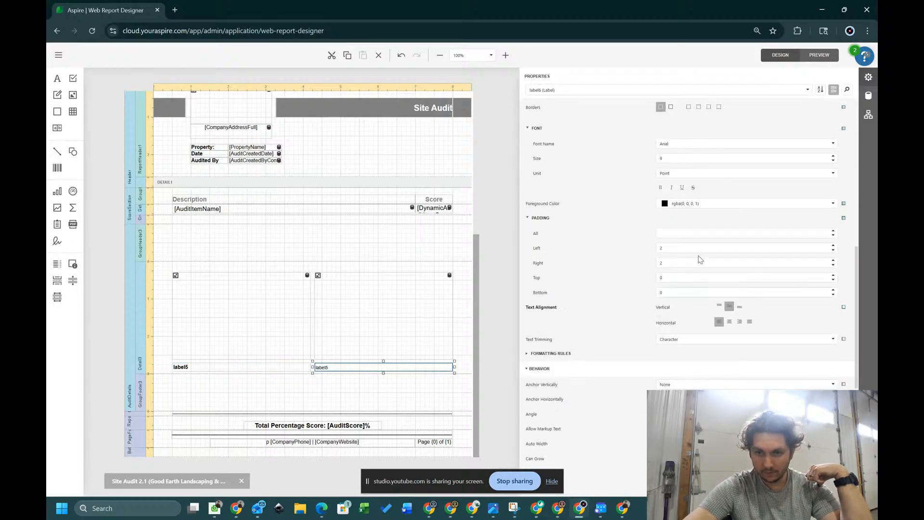
click(661, 187)
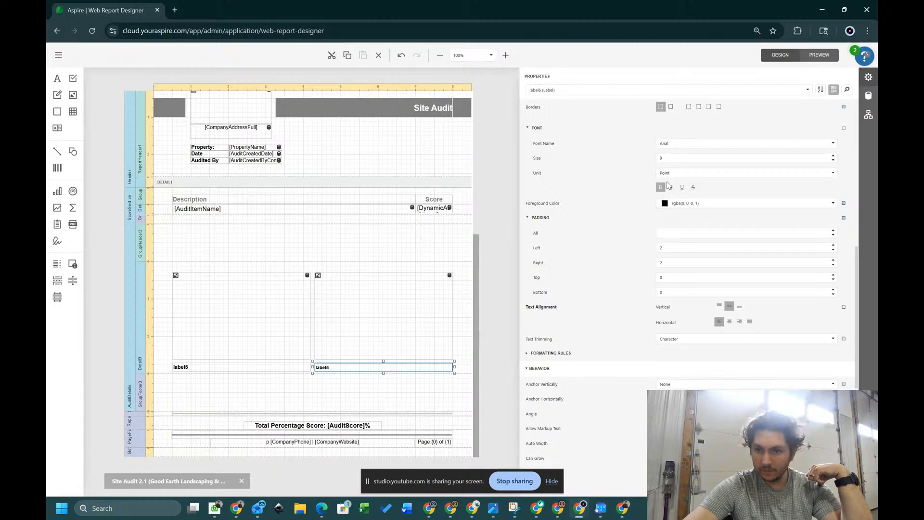
click(834, 156)
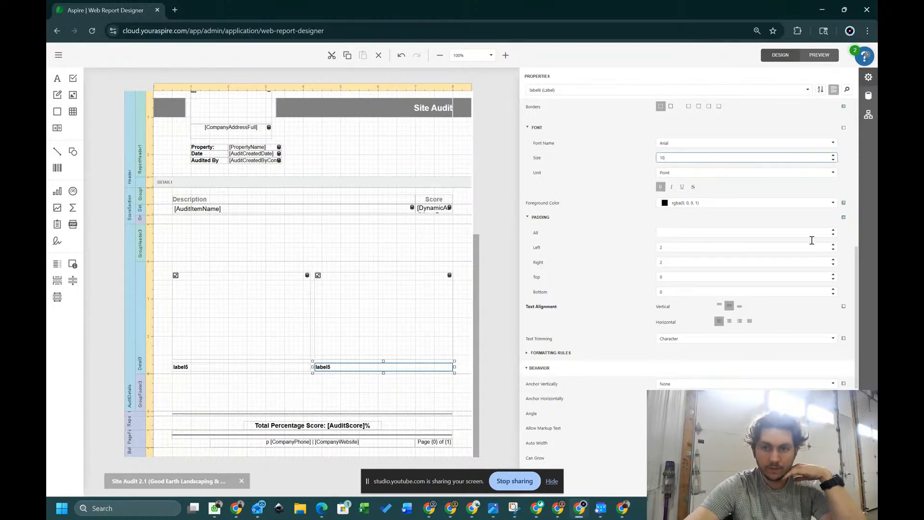
scroll(812, 240, up, 5)
scroll(268, 383, up, 1)
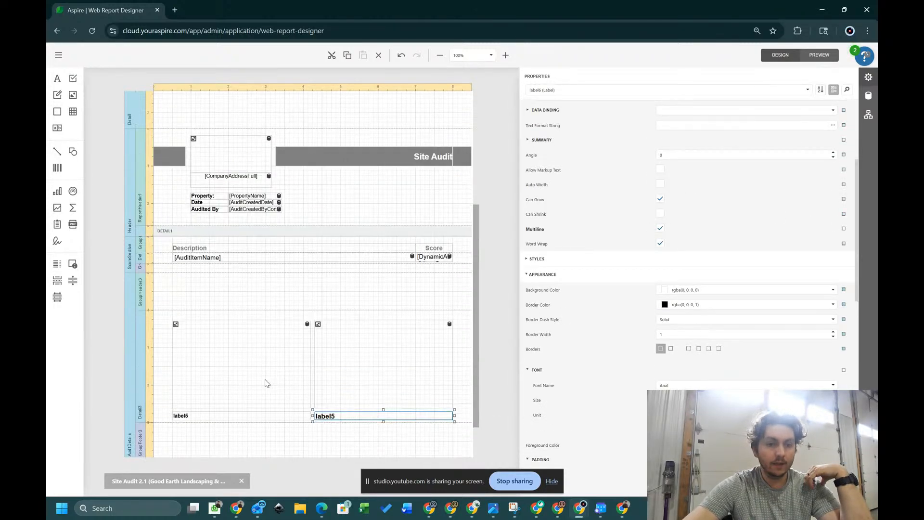
scroll(666, 270, down, 1)
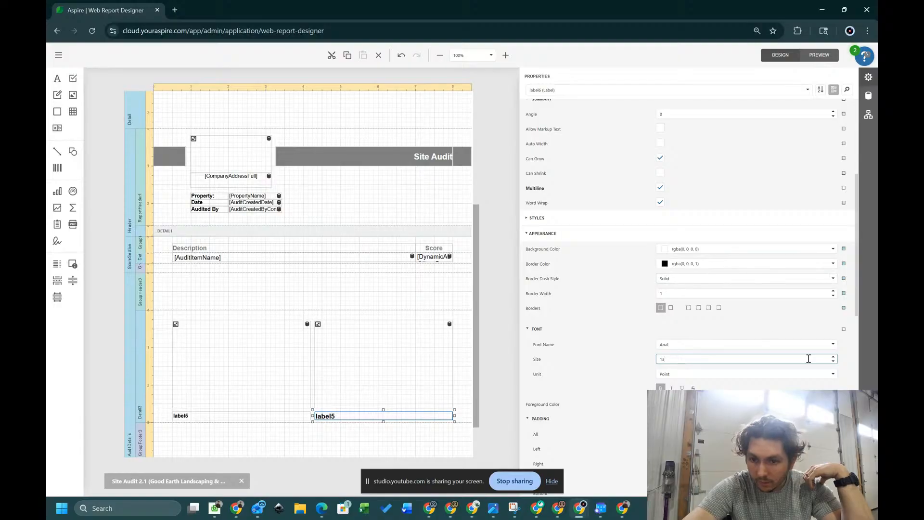
click(834, 361)
click(834, 361)
click(834, 361)
click(595, 358)
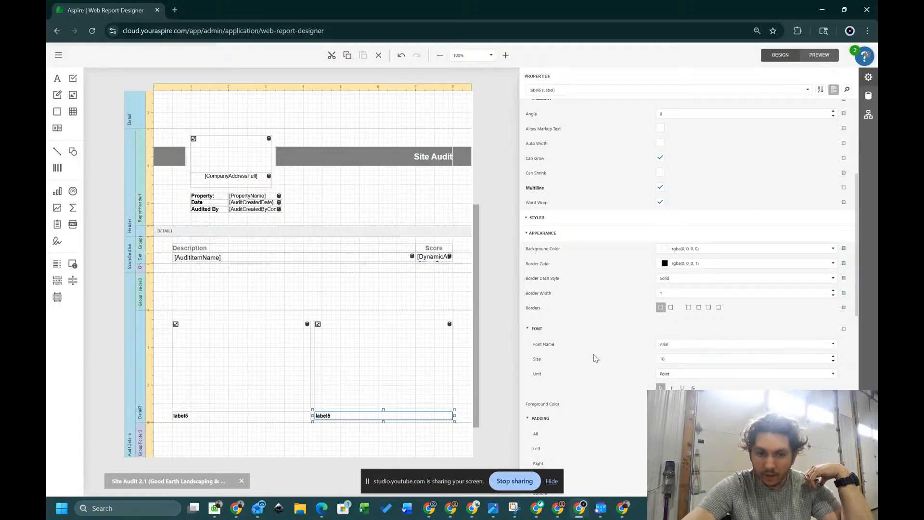
- Bind the label beneath the left picture to AuditItemAttachmentNote1 from spReportQualityAudit
click(304, 417)
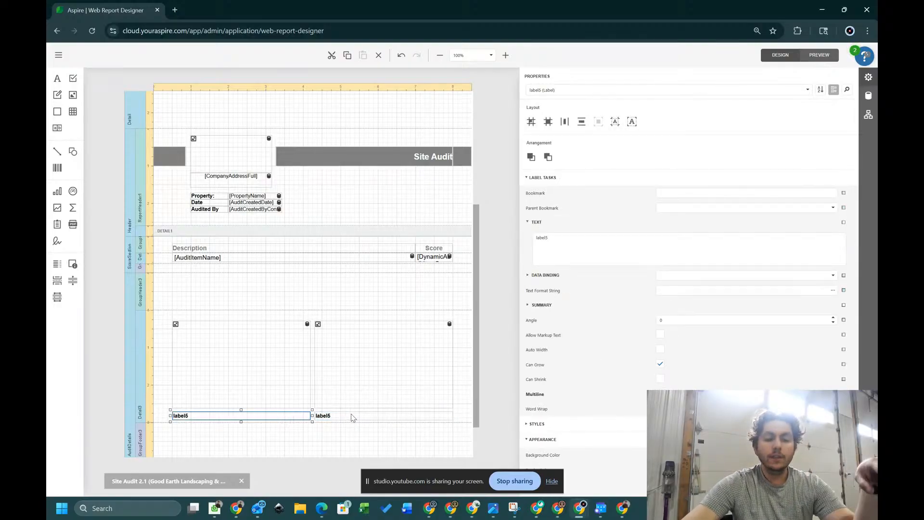
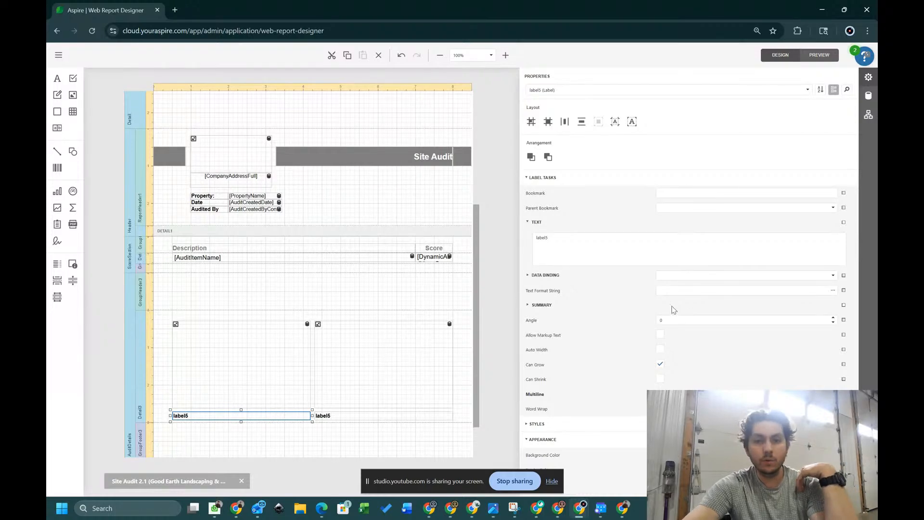
click(868, 98)
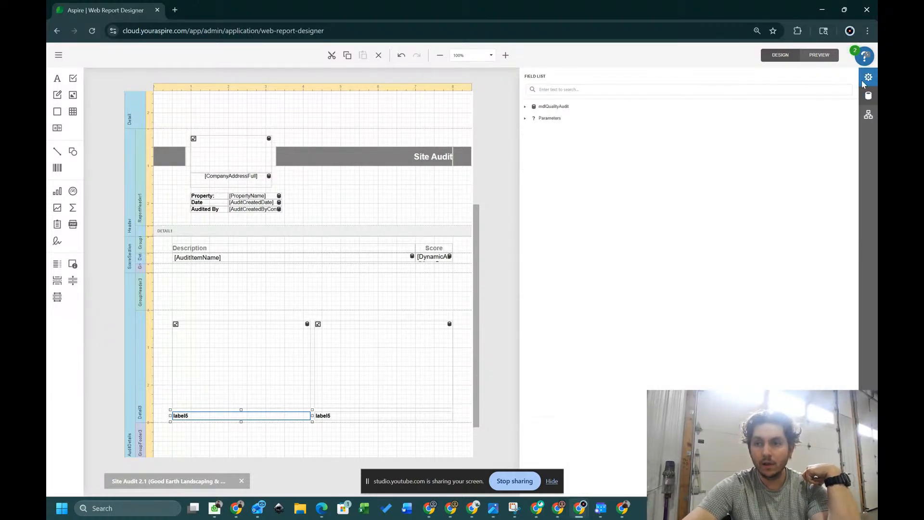
click(863, 79)
click(832, 276)
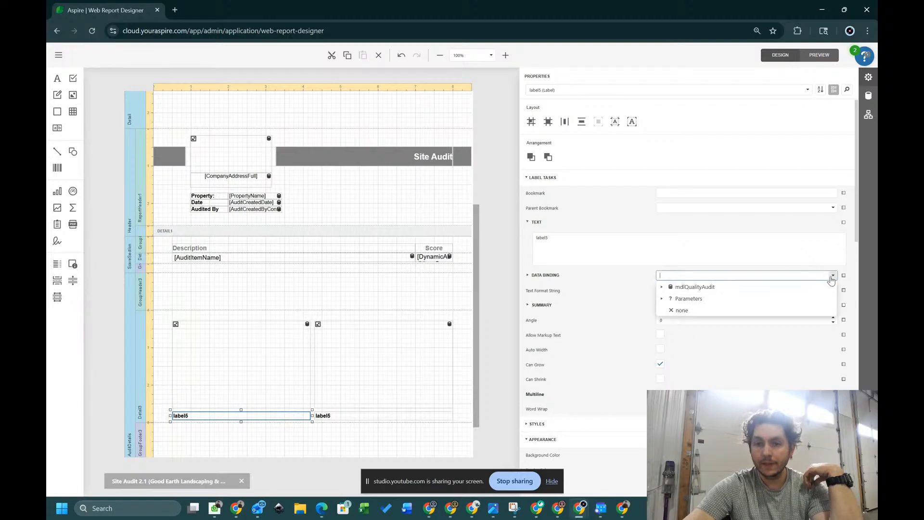
click(662, 287)
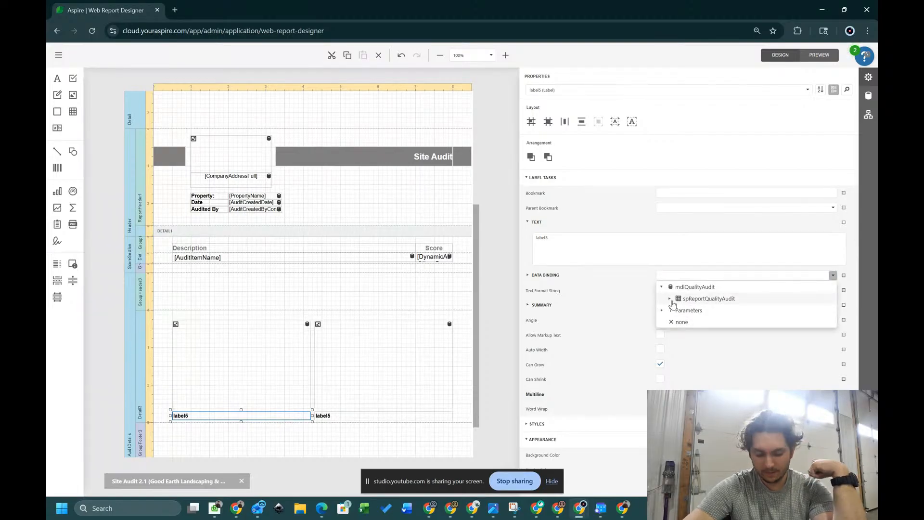
click(671, 300)
scroll(722, 323, down, 5)
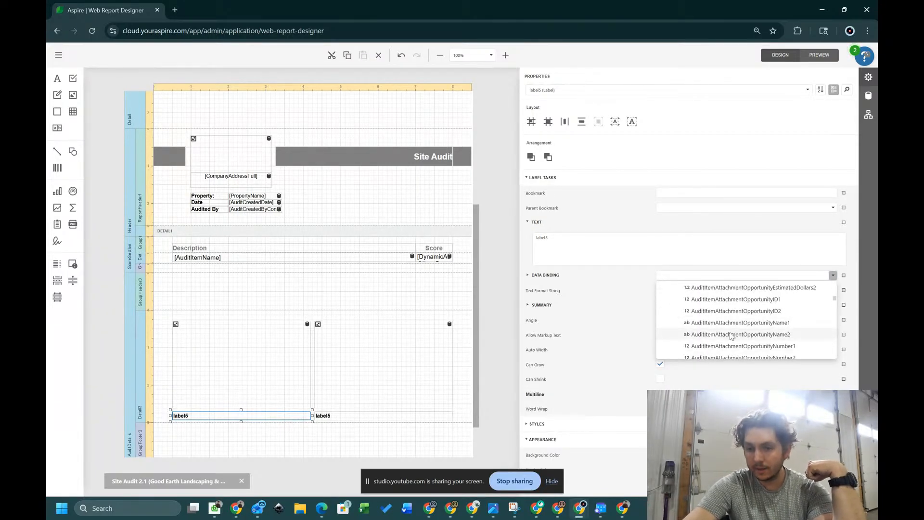
scroll(731, 336, down, 2)
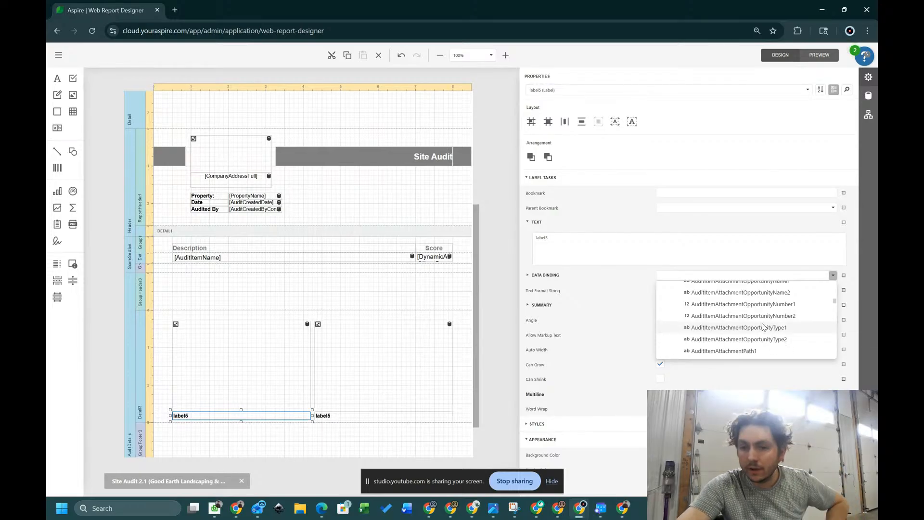
scroll(762, 326, up, 2)
scroll(763, 322, up, 4)
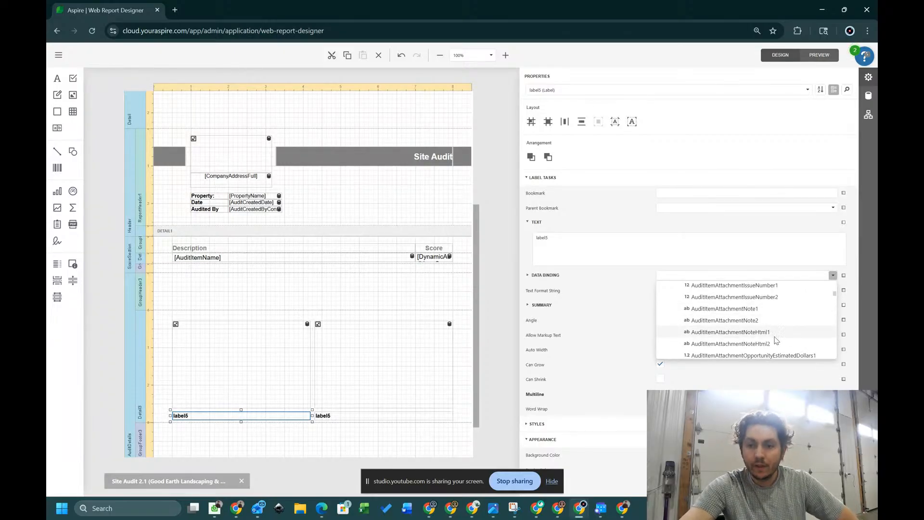
click(769, 313)
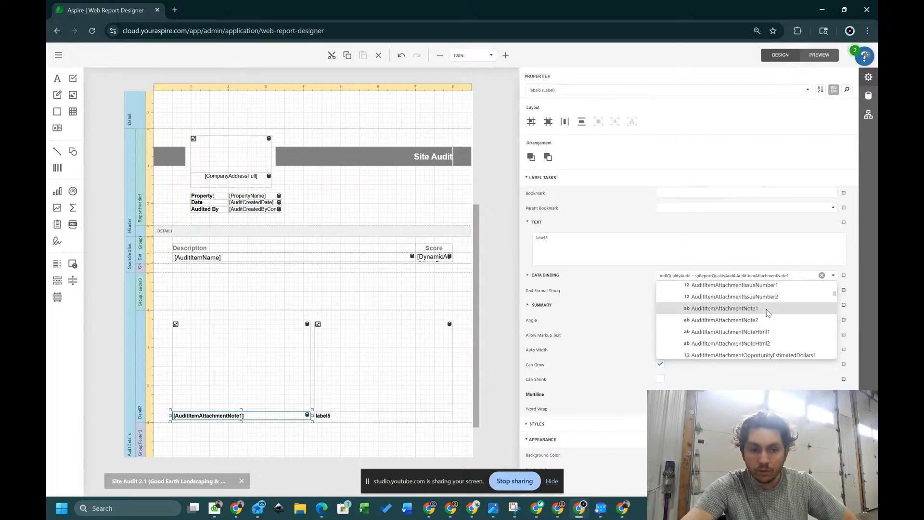
- Bind the label beneath the right picture to AuditItemAttachmentNote2 from spReportQualityAudit
click(350, 419)
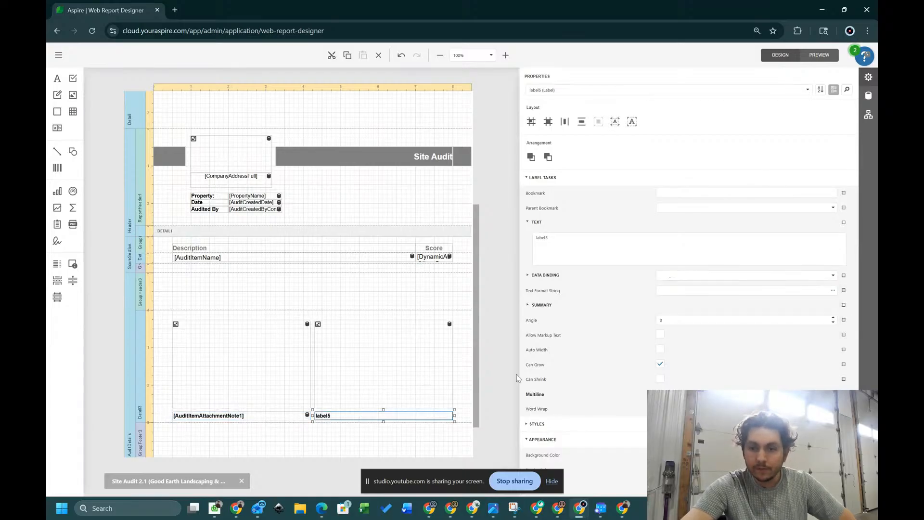
click(834, 276)
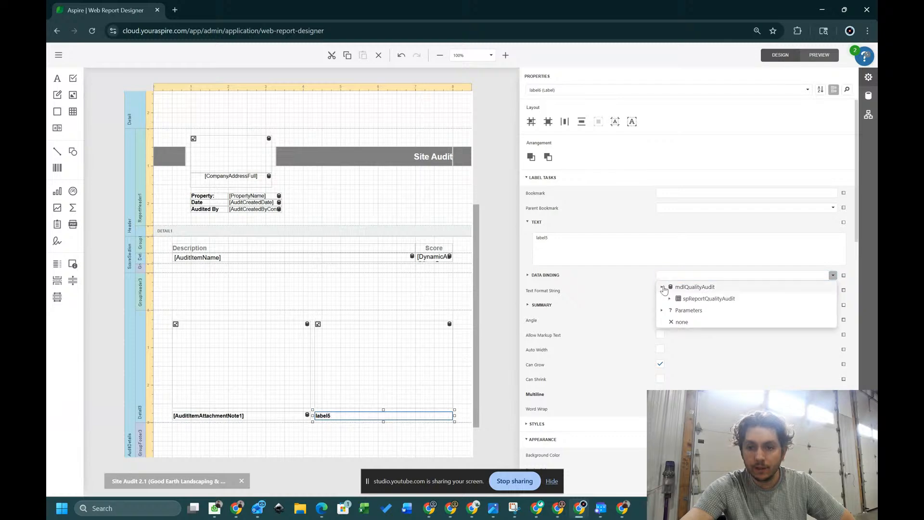
click(668, 298)
scroll(708, 337, down, 3)
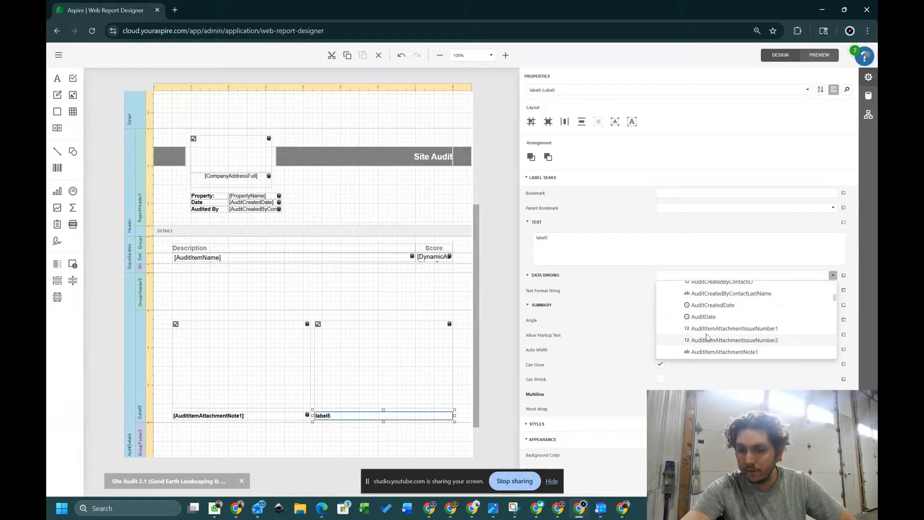
click(719, 341)
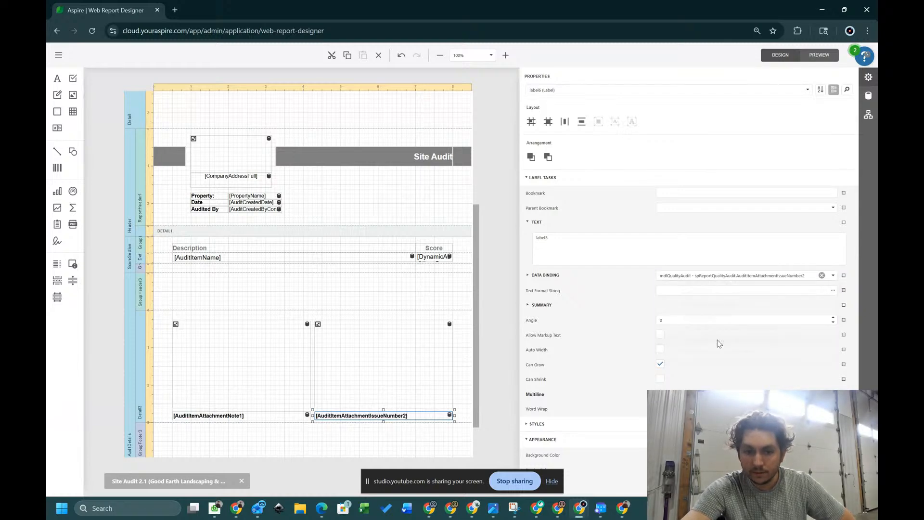
click(834, 275)
scroll(756, 331, down, 1)
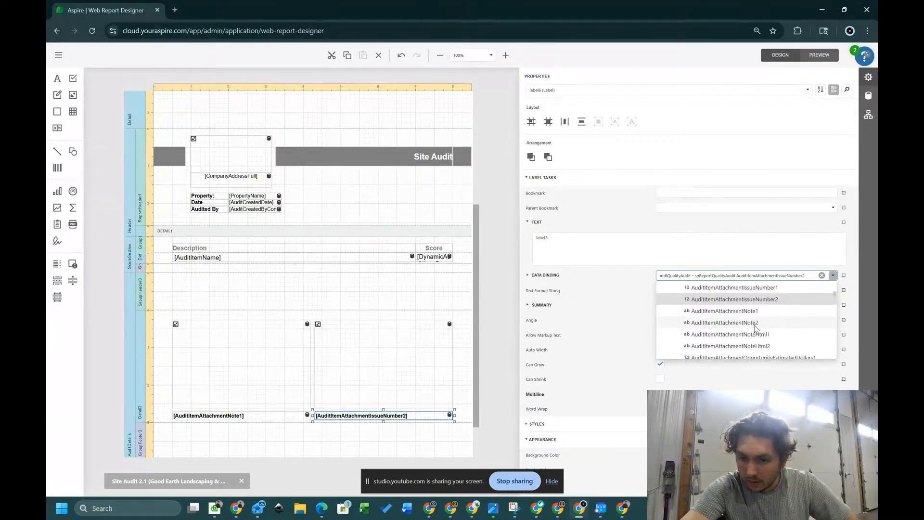
click(724, 323)
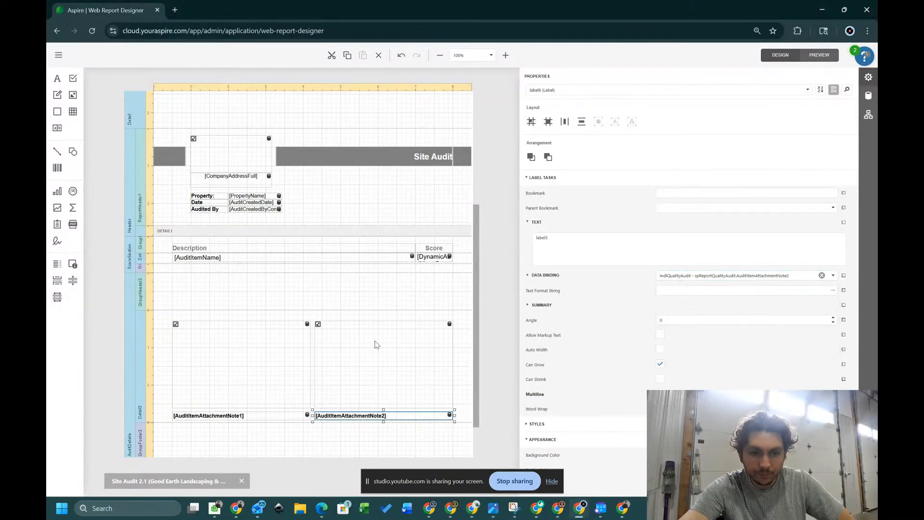
- Set the image alignment of both picture boxes in Detail3 to Middle Left, keeping Zoom Image sizing on the right one
click(359, 347)
click(251, 361)
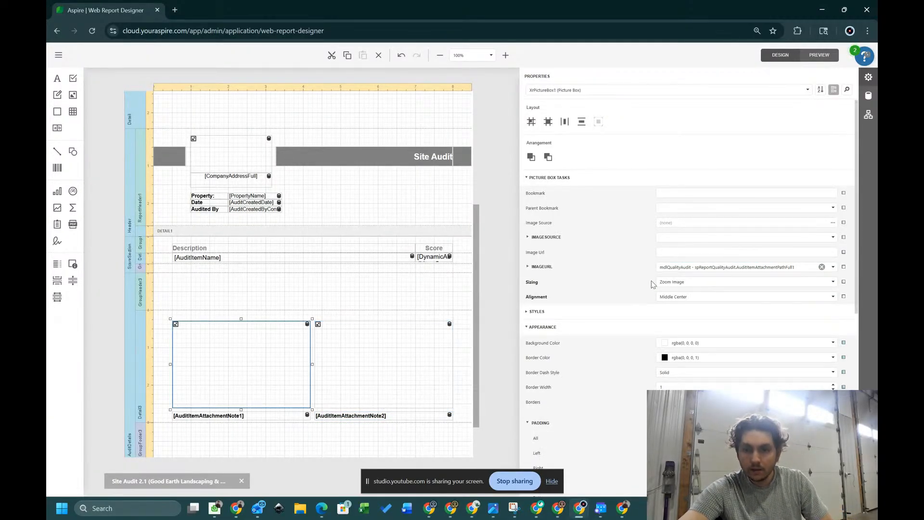
click(676, 295)
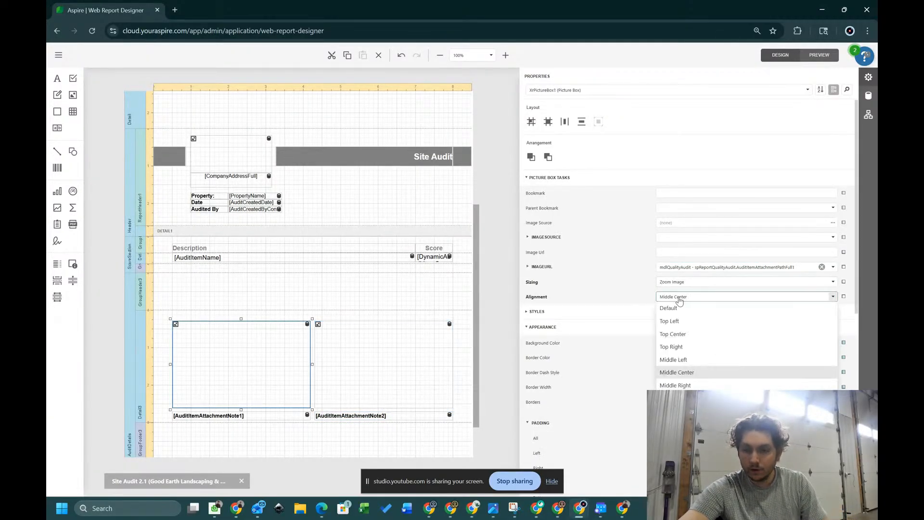
click(685, 359)
click(391, 377)
click(720, 282)
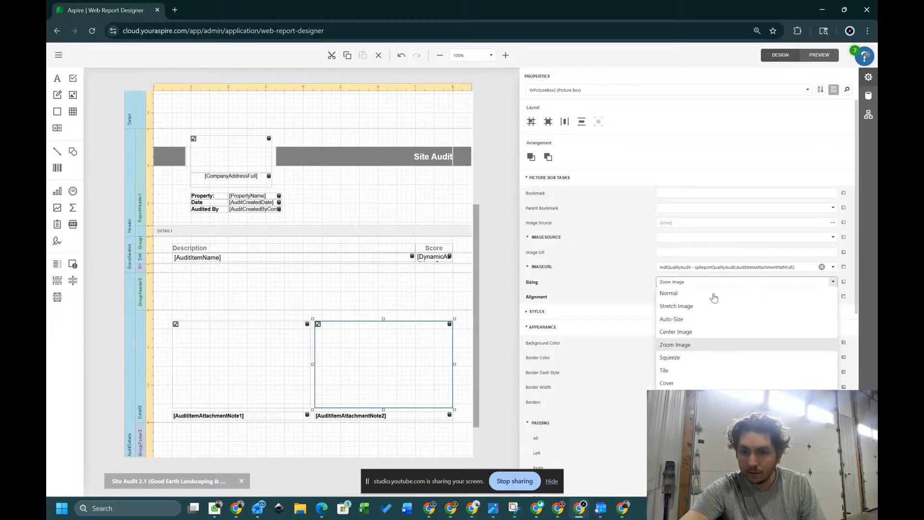
click(679, 345)
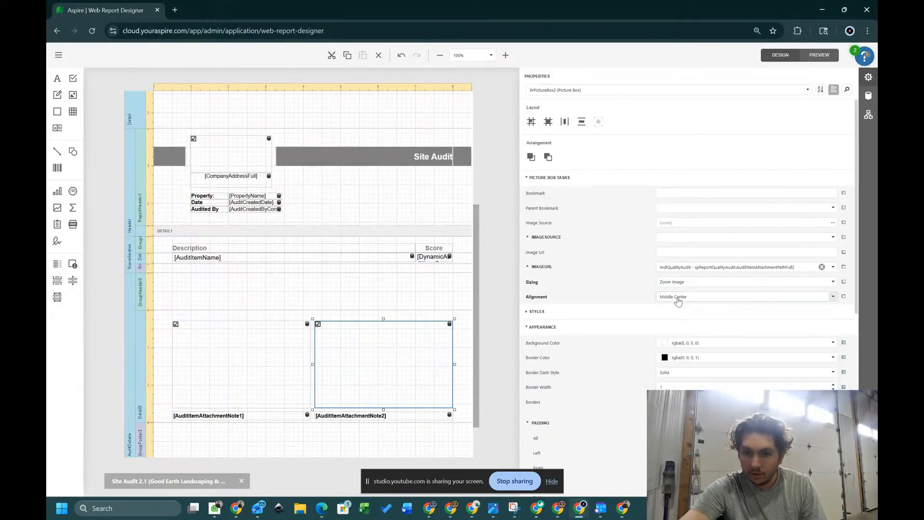
click(684, 297)
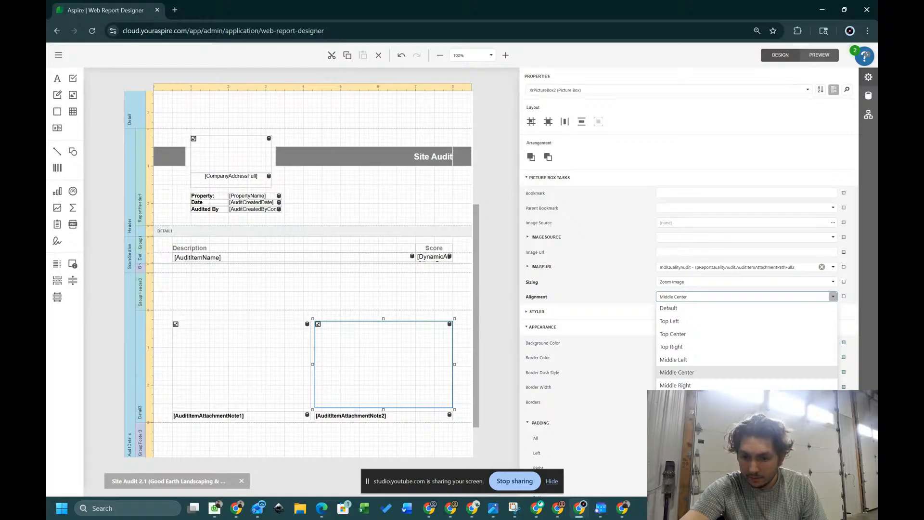
click(679, 360)
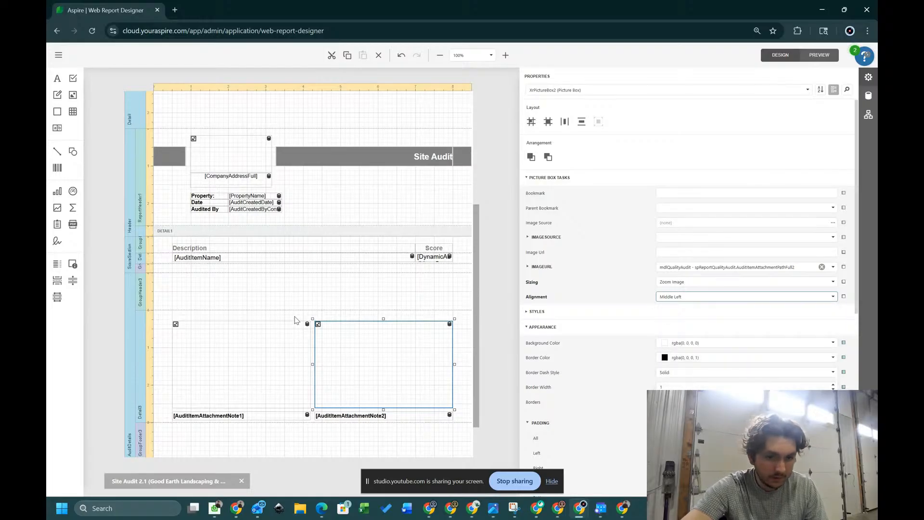
- Copy the Description and Score header table from ScoreSection into the GroupHeader3 band of AuditDetails
click(294, 320)
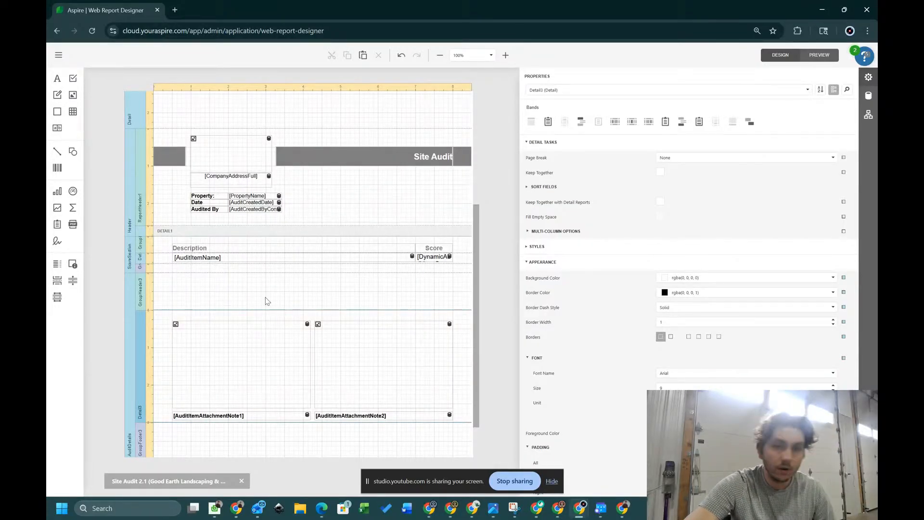
click(464, 253)
click(433, 250)
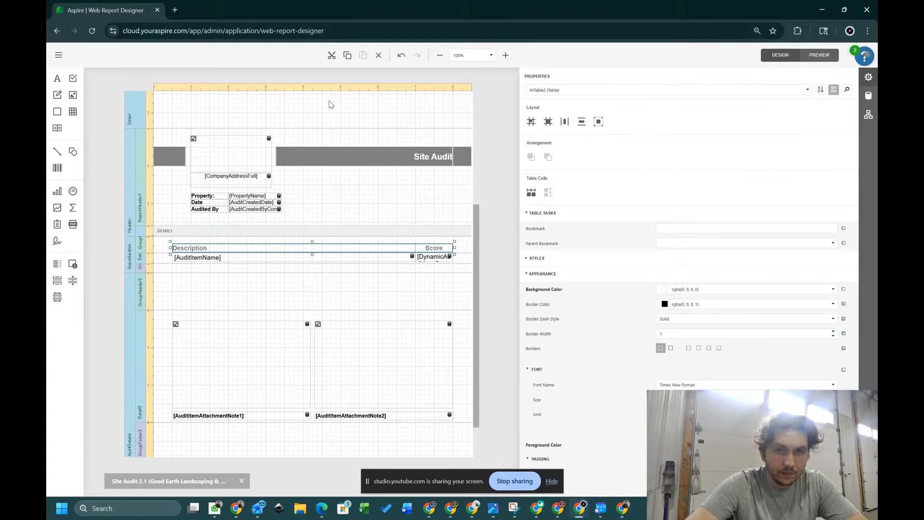
click(325, 303)
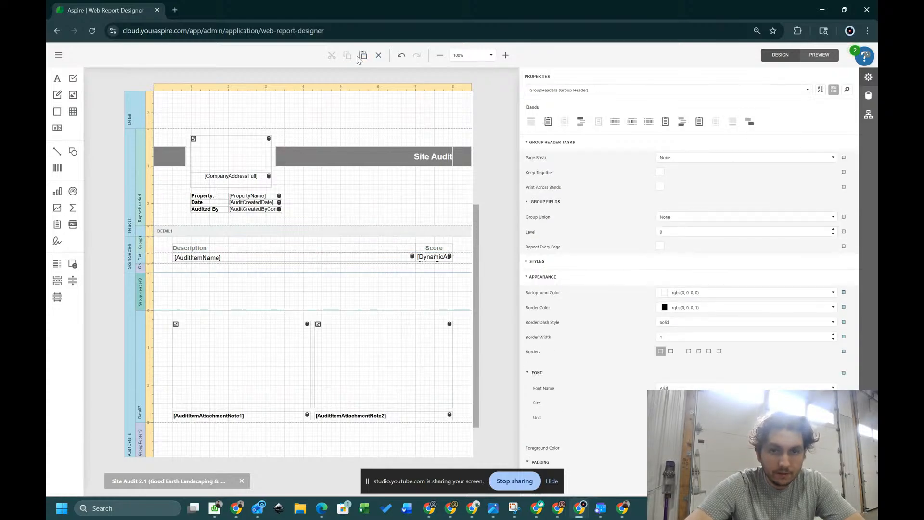
click(361, 56)
- Nudge the pasted header table up to just below the upper edge of GroupHeader3, leaving a small gap
key(Up)
key(Up)
key(Up)
key(Up)
key(Up)
key(Up)
key(Up)
key(Up)
key(Up)
key(Up)
key(Up)
key(Up)
key(Up)
key(Up)
key(Up)
key(Up)
key(Up)
key(Up)
key(Up)
key(Up)
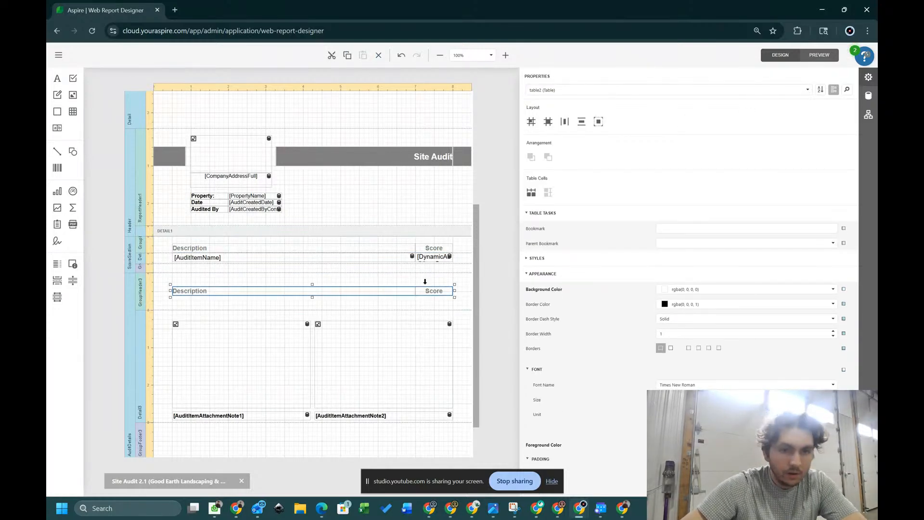
key(Up)
key(Up)
key(Up)
key(Up)
key(Up)
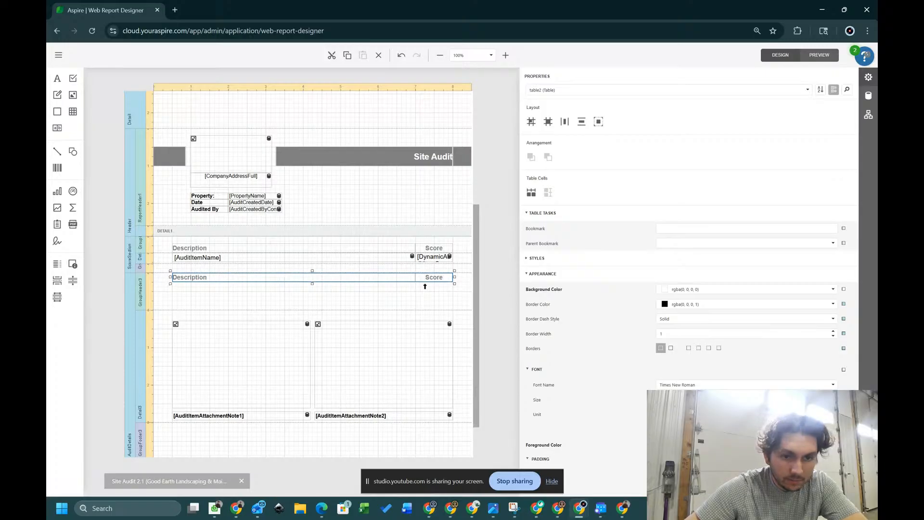
key(Down)
key(Down)
key(Down)
key(Down)
key(Down)
key(Down)
key(Down)
key(Down)
key(Down)
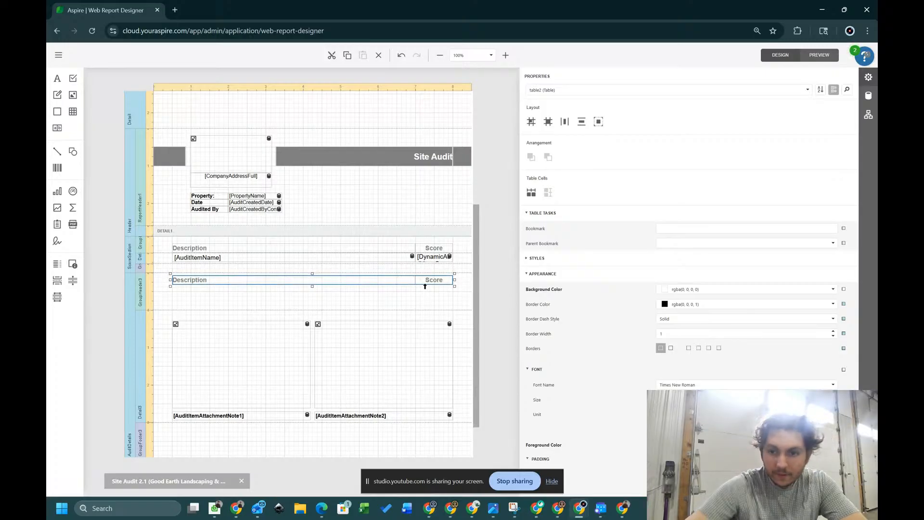
- Set the left padding of the Description header cell in ScoreSection to 5
click(247, 283)
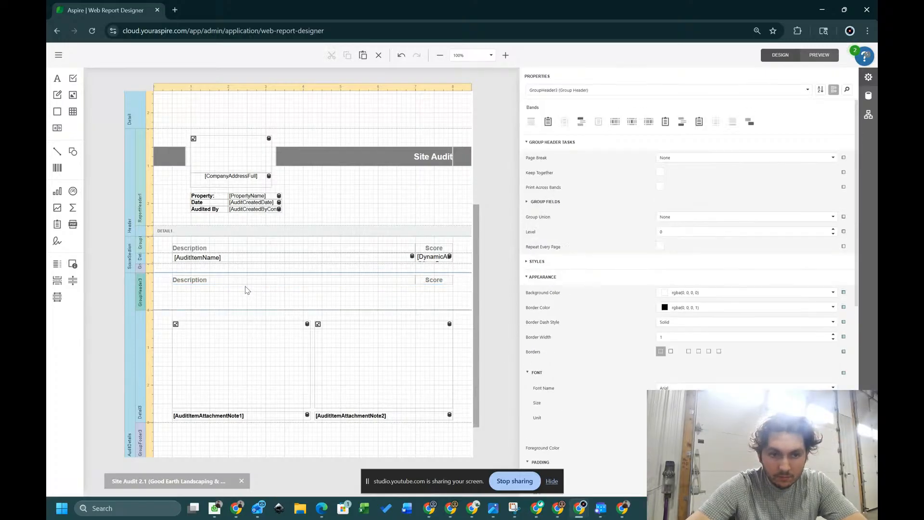
click(438, 286)
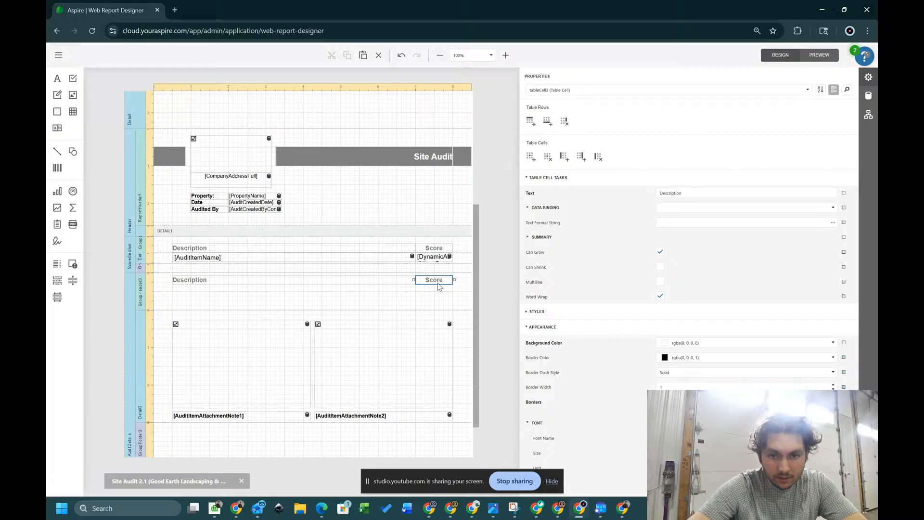
click(298, 285)
click(242, 249)
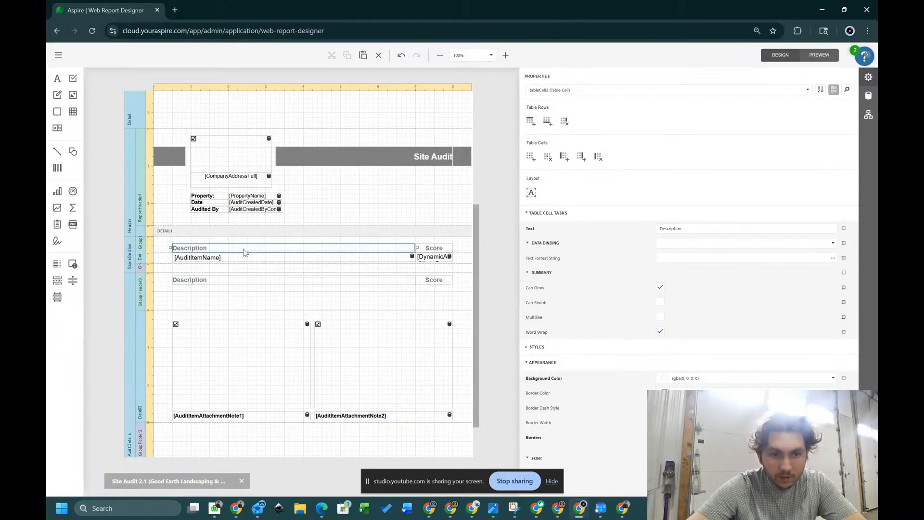
scroll(708, 308, down, 5)
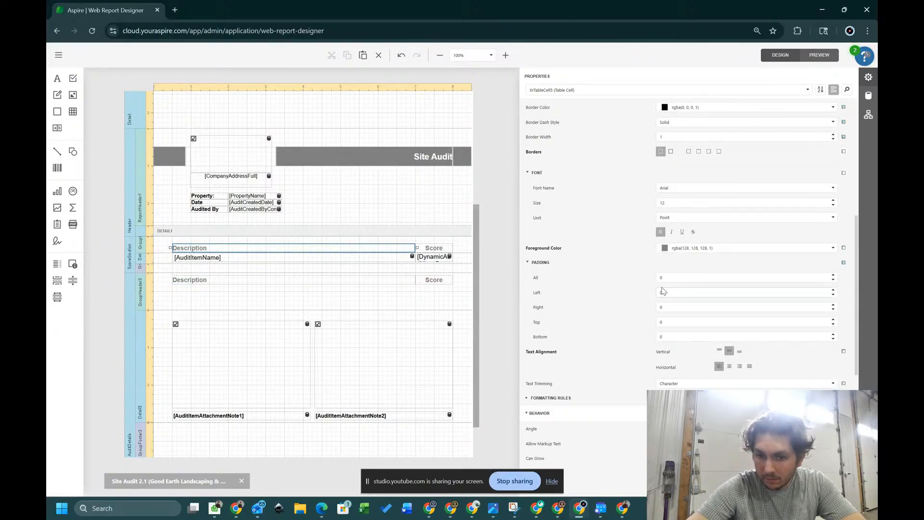
double_click(666, 293)
text(5)
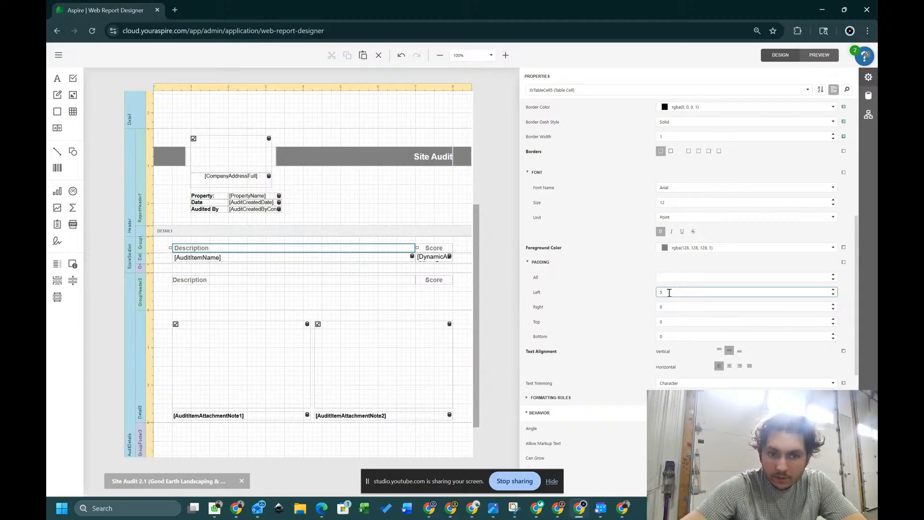
- Set the left padding of the AuditItemName cell in ScoreSection to 10
click(263, 259)
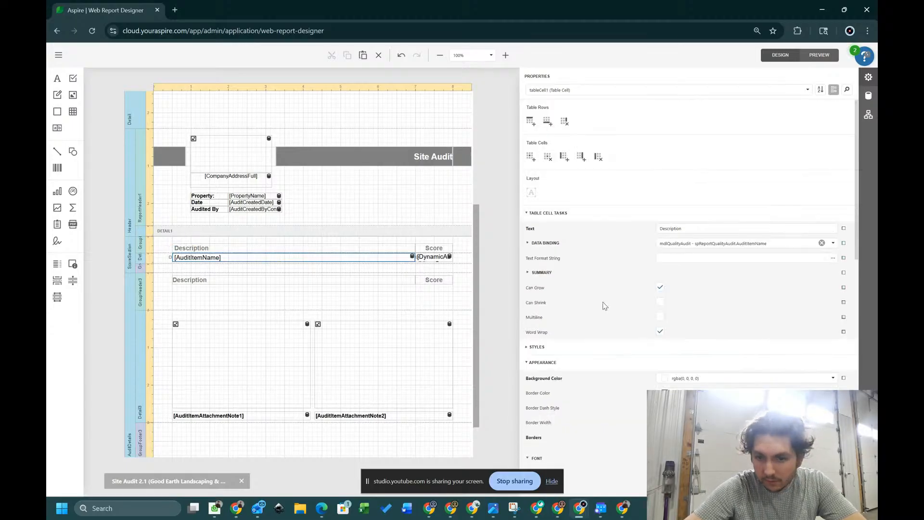
scroll(605, 306, down, 5)
double_click(698, 374)
text(10)
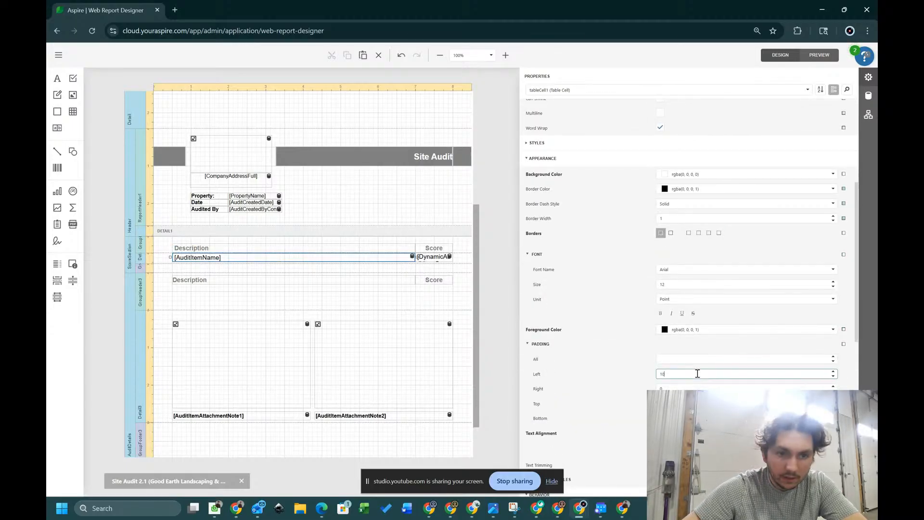
- Increase the left padding of the Description header cell in GroupHeader3 so its text aligns with the Description header in ScoreSection
click(220, 280)
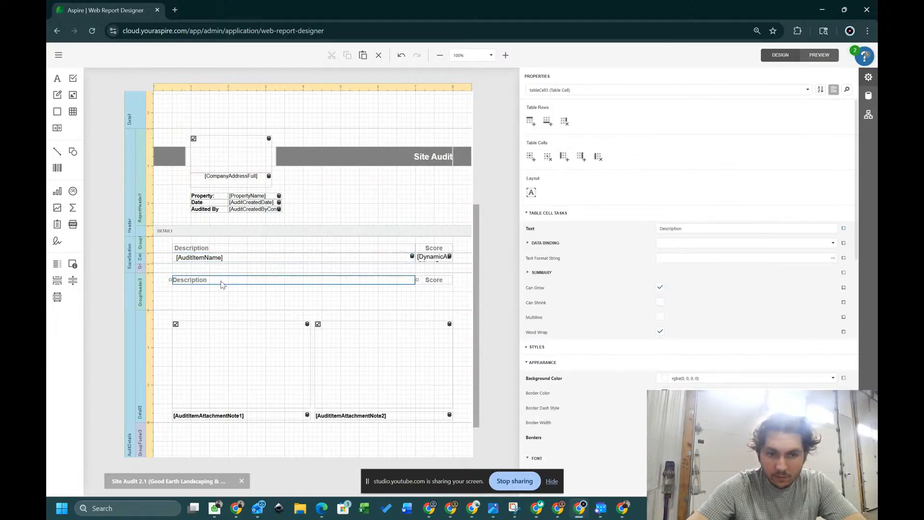
scroll(698, 318, down, 5)
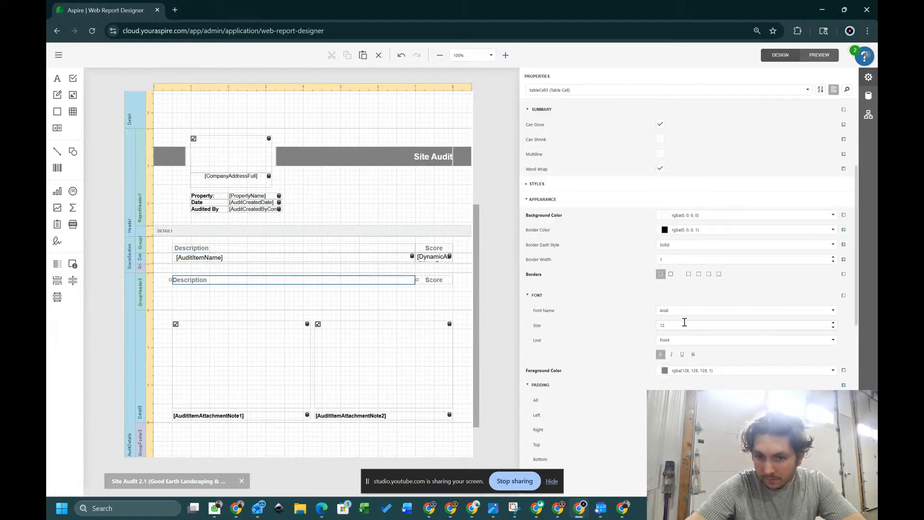
click(834, 413)
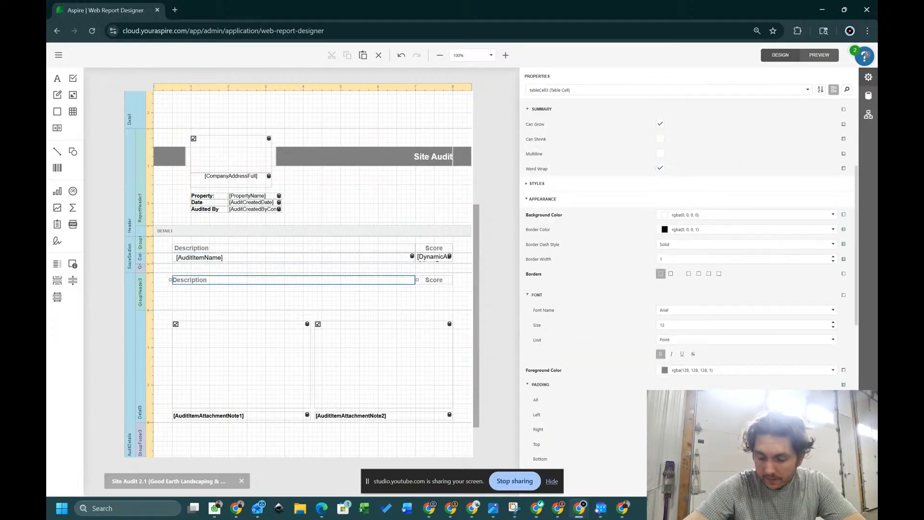
click(834, 412)
click(834, 413)
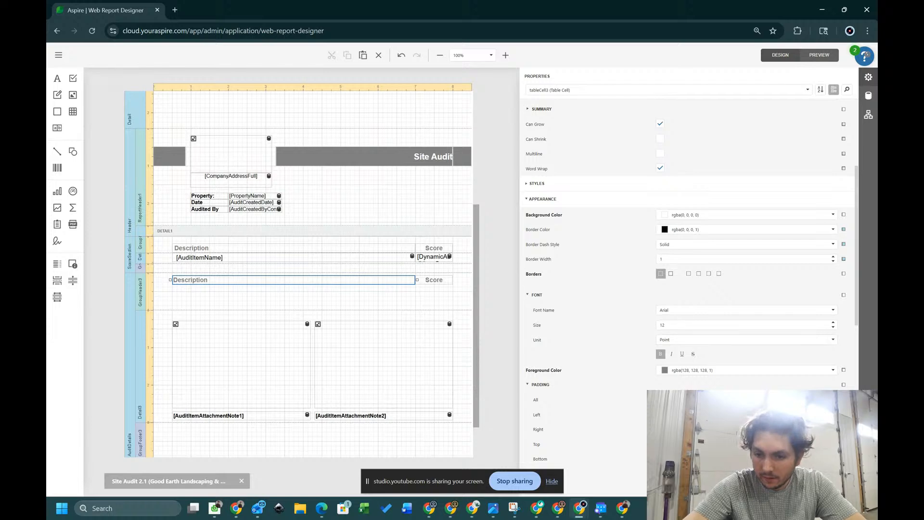
click(833, 413)
click(834, 413)
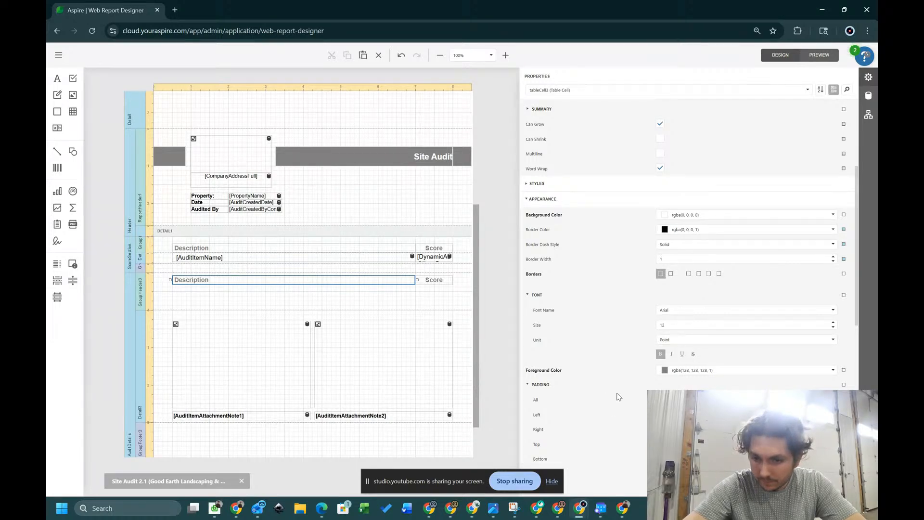
- Set the foreground color of the Description header cell in GroupHeader3 to white, rgba(255, 255, 255, 1)
click(833, 370)
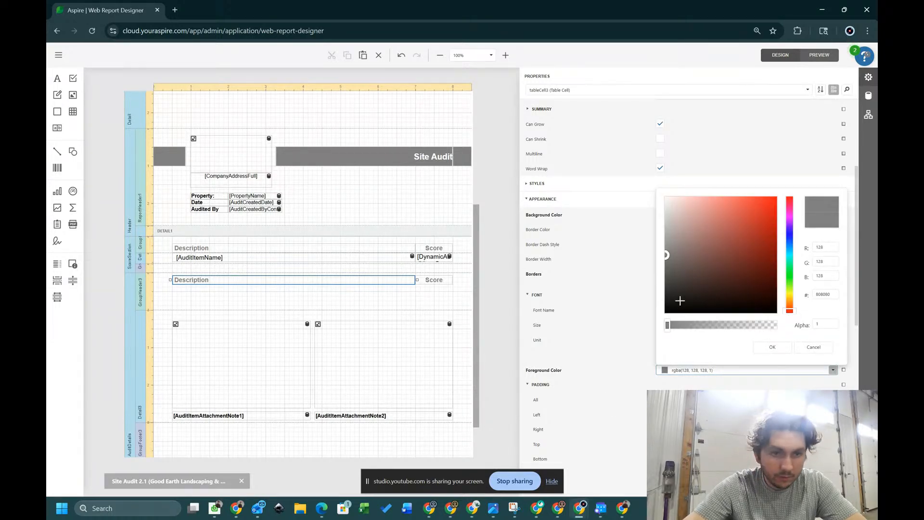
drag(705, 257, 629, 178)
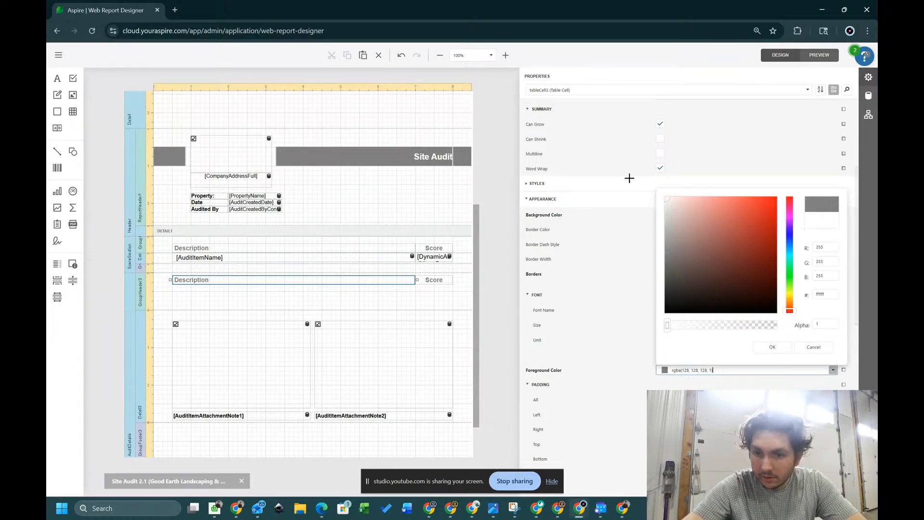
click(773, 347)
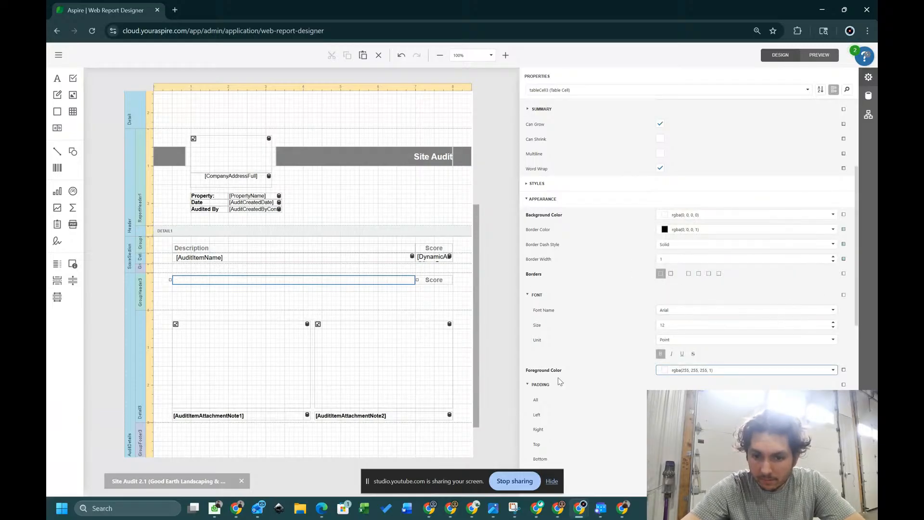
- Open the background color of the Description header cell in GroupHeader3 for editing, starting with its red value
scroll(558, 378, down, 3)
scroll(565, 360, up, 3)
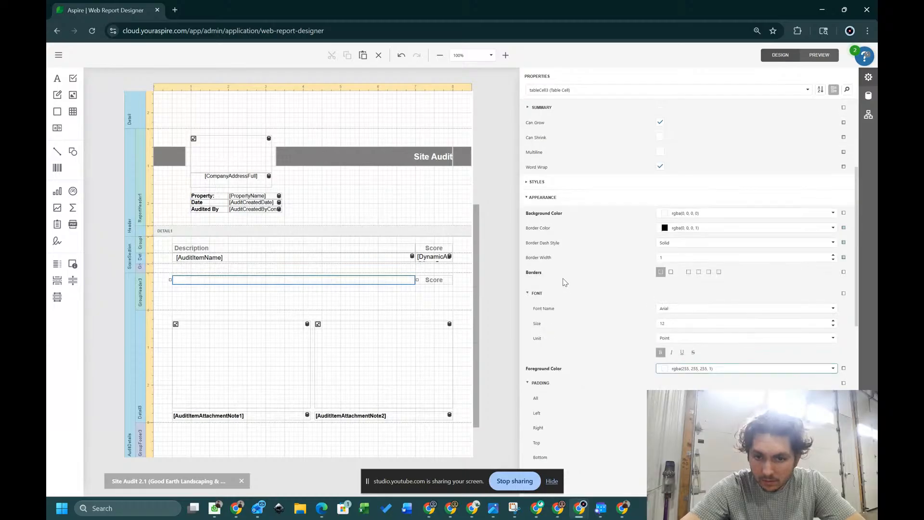
click(833, 213)
click(826, 278)
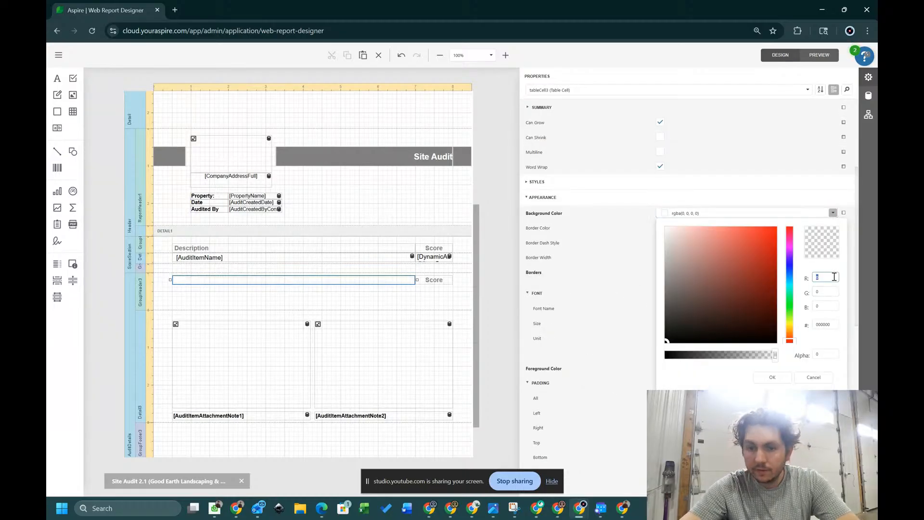
- Set the background colour of the Description header cell above the attachment pictures to RGB 128, 128, 128 with alpha 1
text(128)
key(Tab)
text(128)
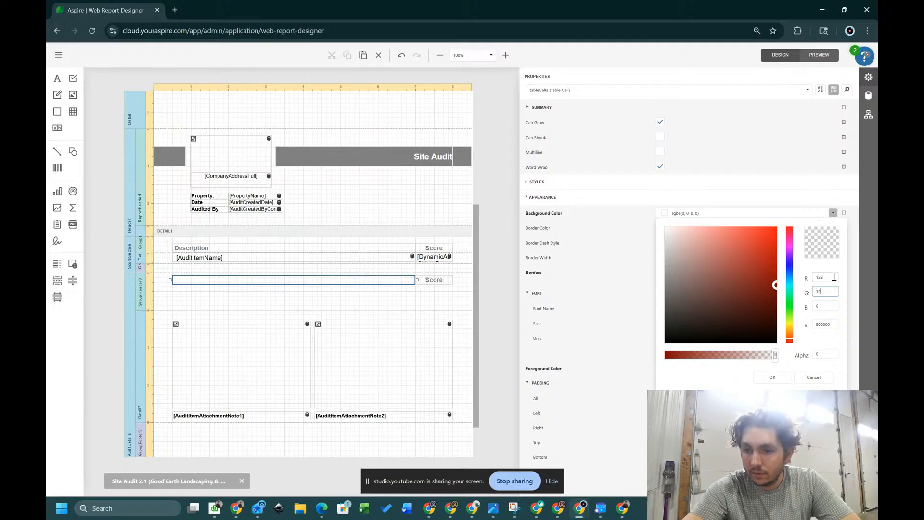
key(Tab)
text(128)
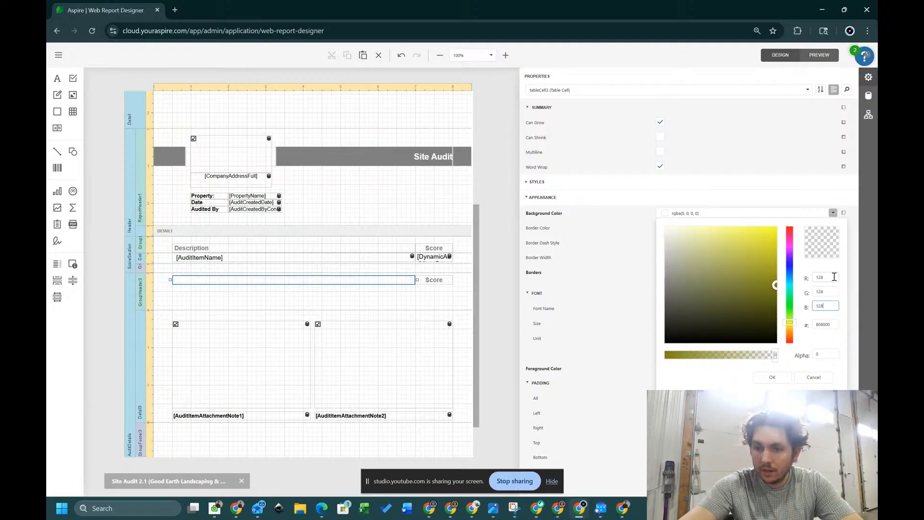
click(773, 377)
click(721, 212)
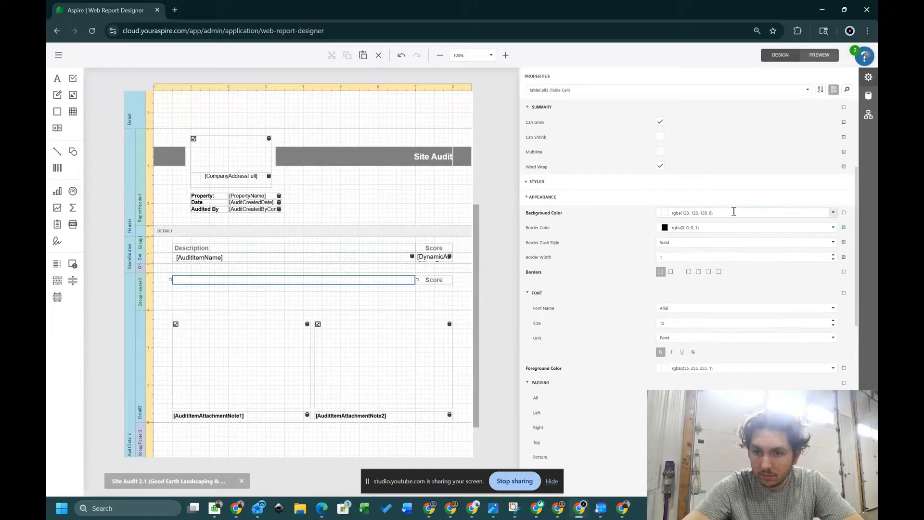
click(800, 211)
click(833, 214)
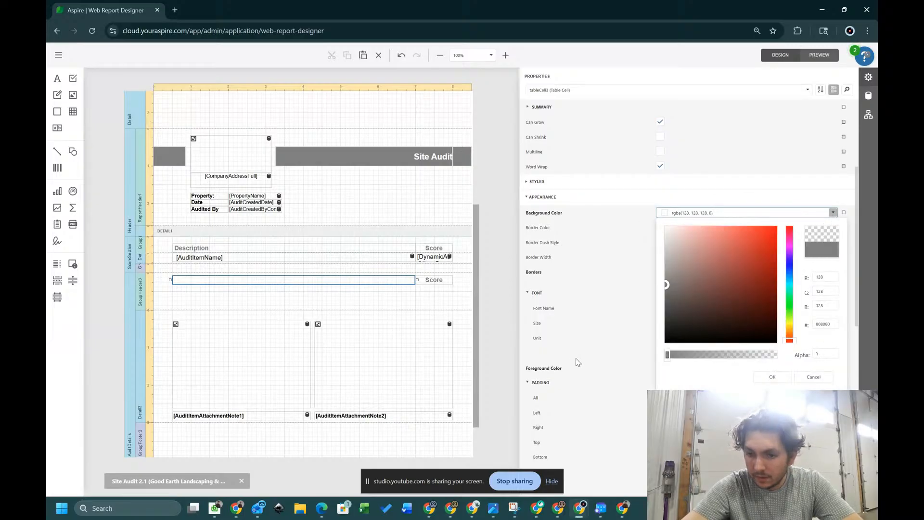
click(769, 377)
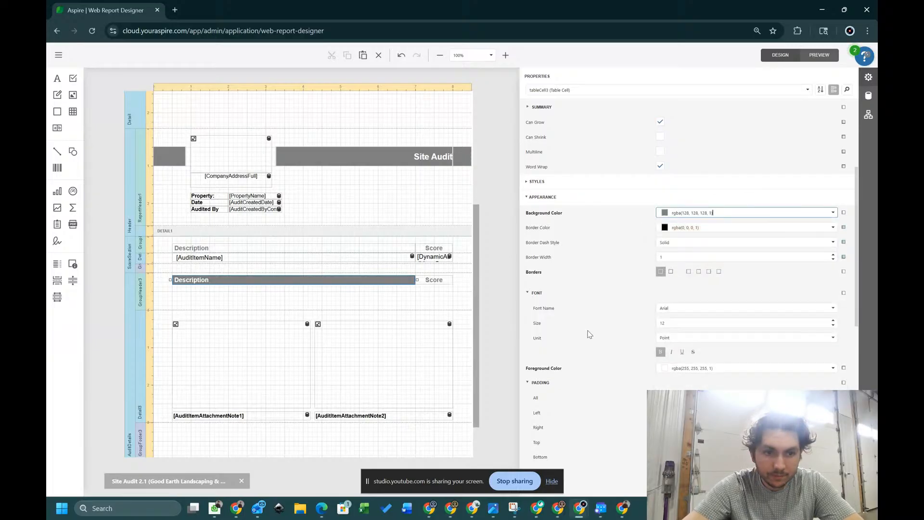
- Give the adjacent Score header cell a background colour of RGB 128, 128, 128 with alpha 1
click(441, 282)
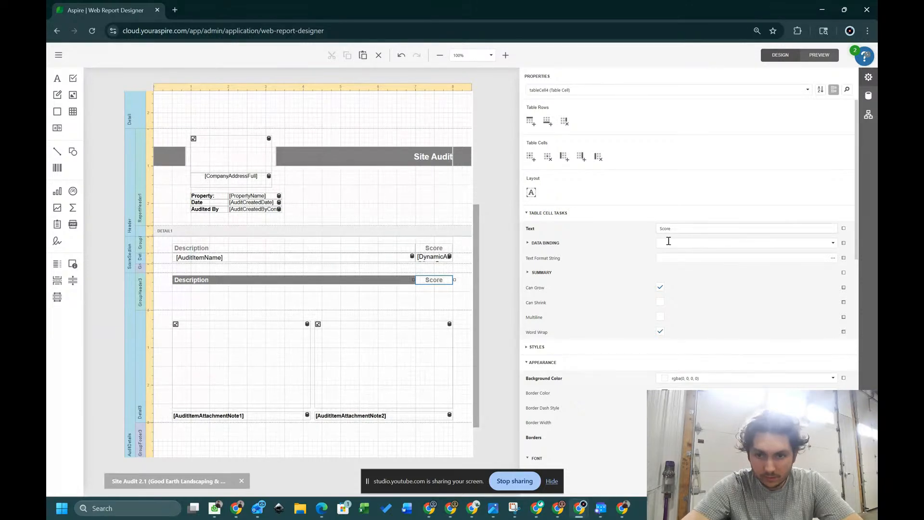
click(833, 378)
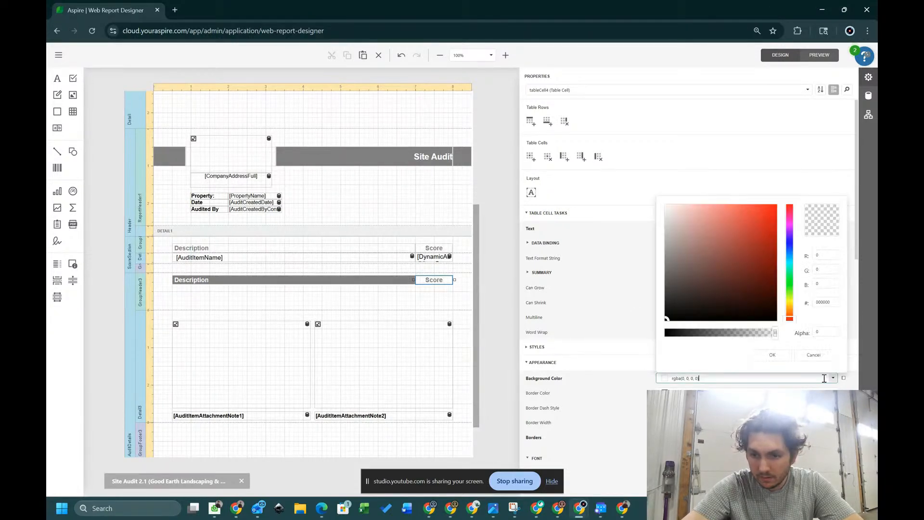
click(824, 255)
text(128)
key(Tab)
text(1)
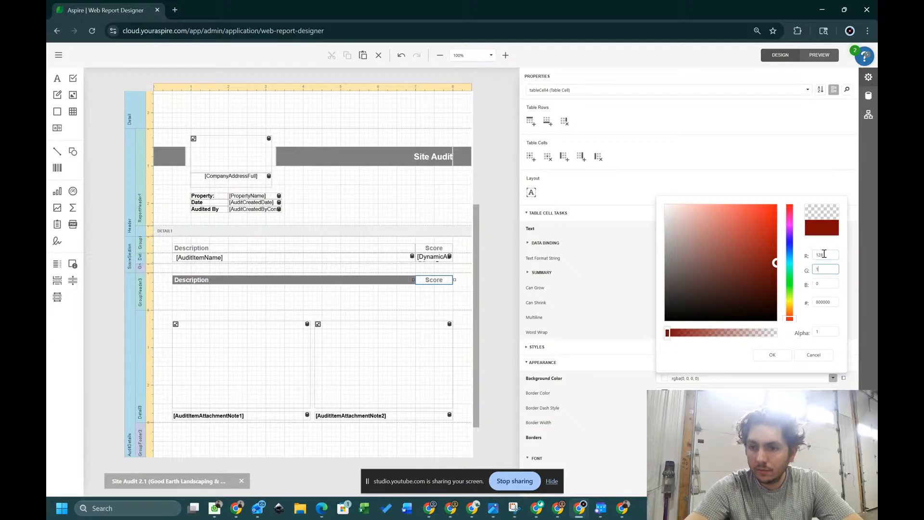
text(28)
key(Tab)
text(12)
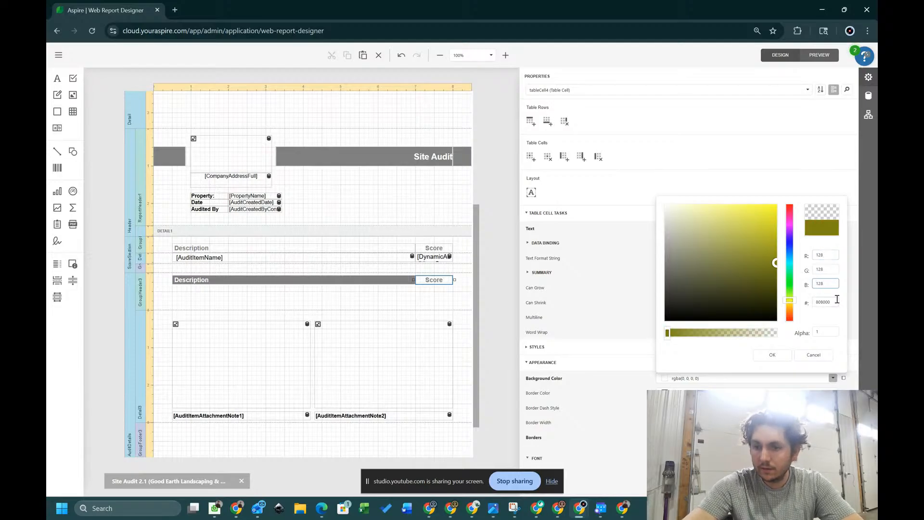
text(8)
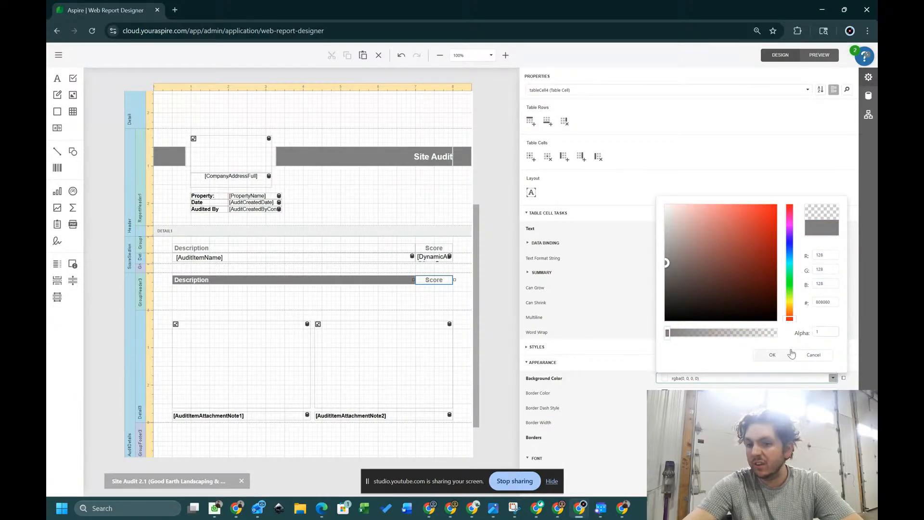
click(773, 355)
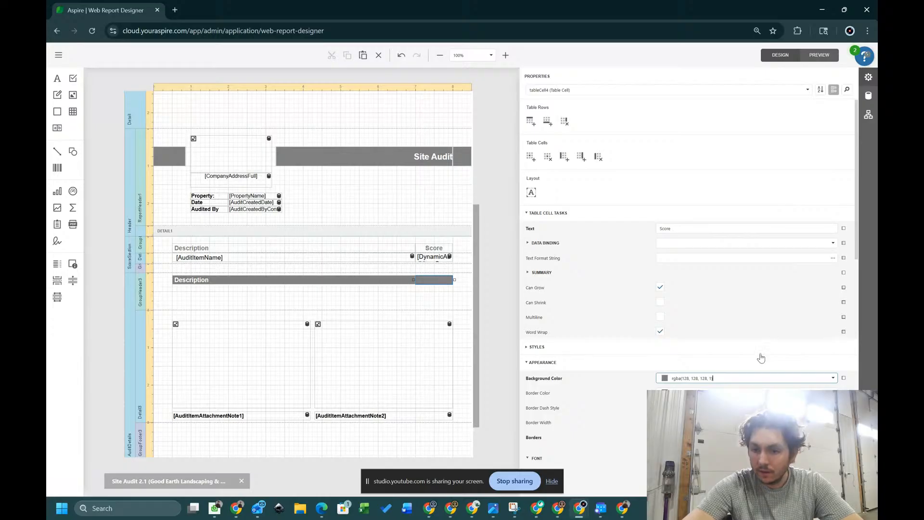
- Set the Score header cell's foreground colour to white, RGB 255, 255, 255, with alpha 1
scroll(751, 361, down, 3)
click(830, 371)
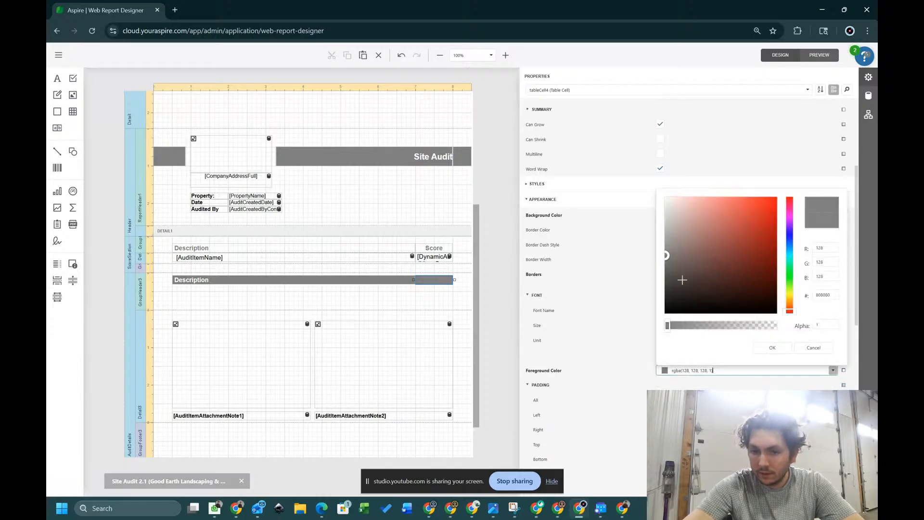
drag(684, 327, 776, 326)
click(772, 347)
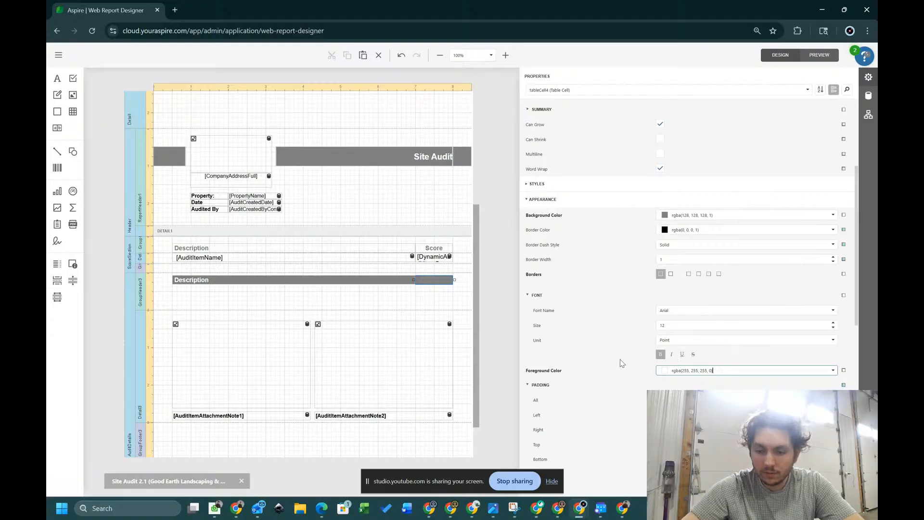
click(632, 352)
click(774, 369)
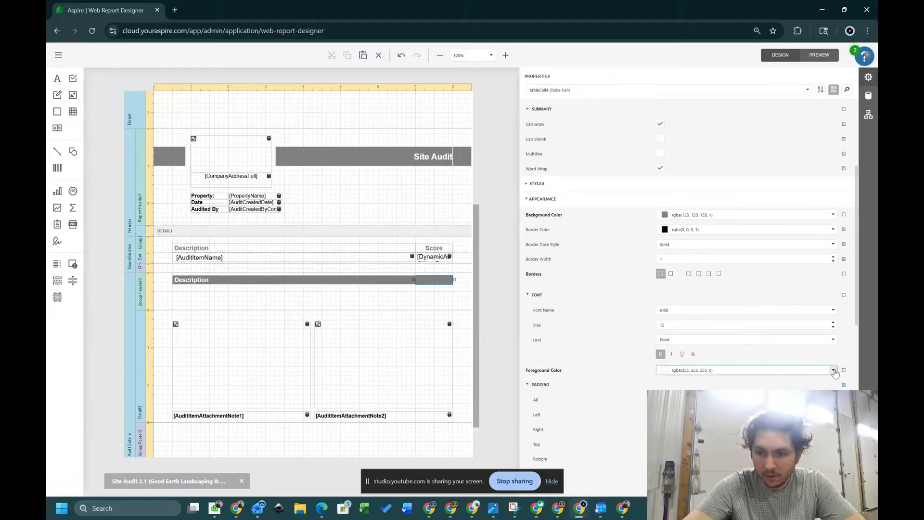
drag(717, 326, 667, 326)
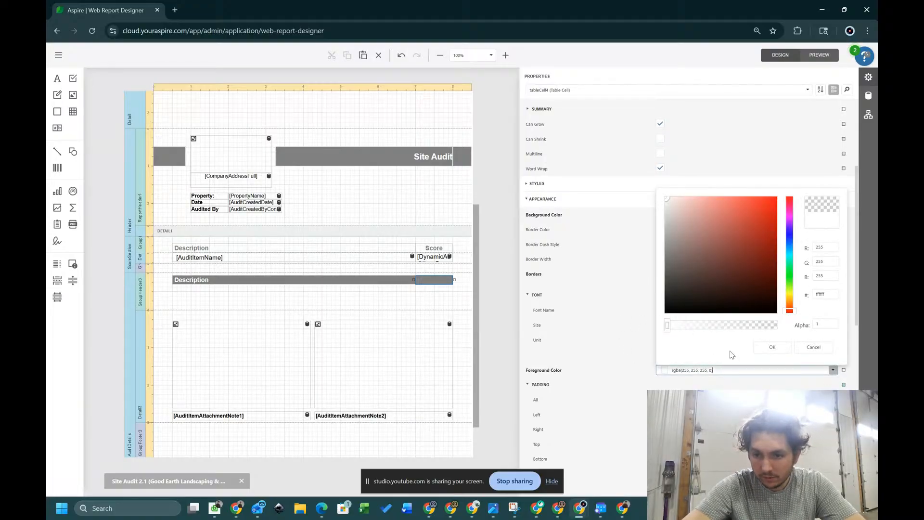
click(772, 348)
- Increase the height of the whole grey Description and Score header table in the GroupHeader3 band
click(412, 302)
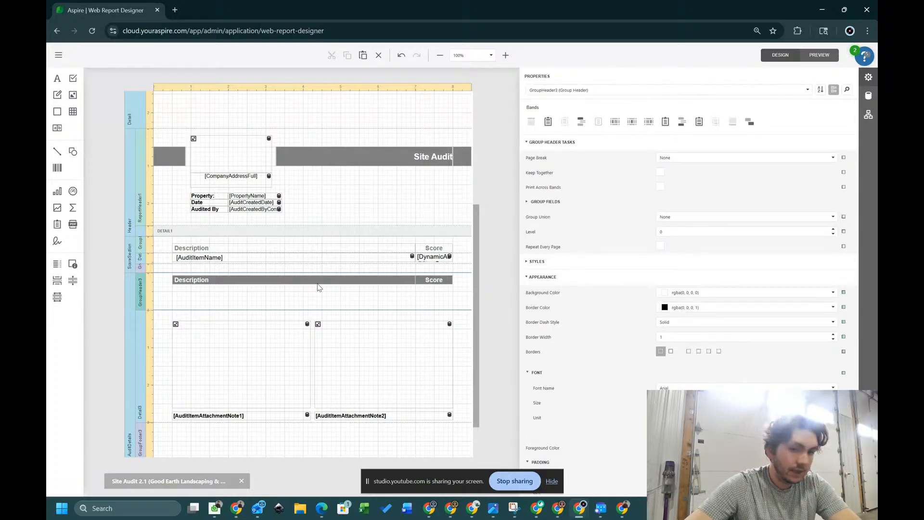
click(268, 280)
drag(449, 293, 386, 278)
drag(313, 287, 314, 289)
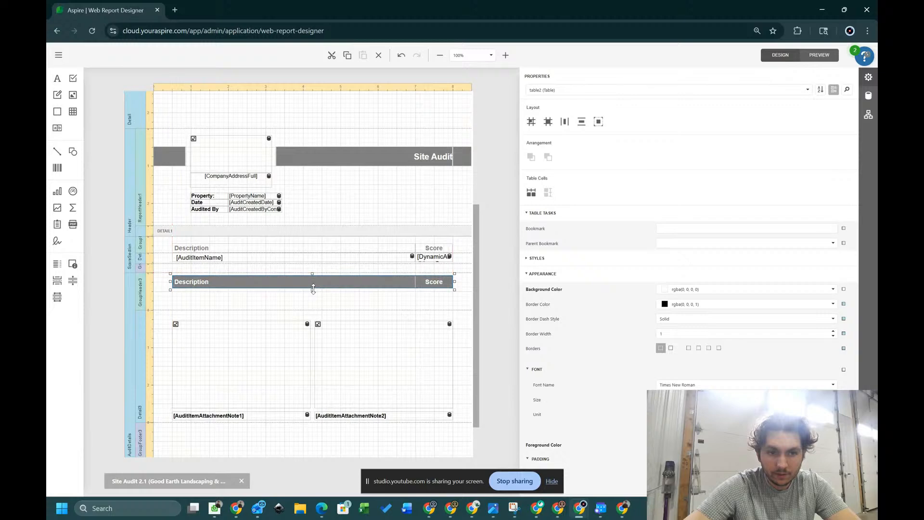
scroll(688, 380, down, 7)
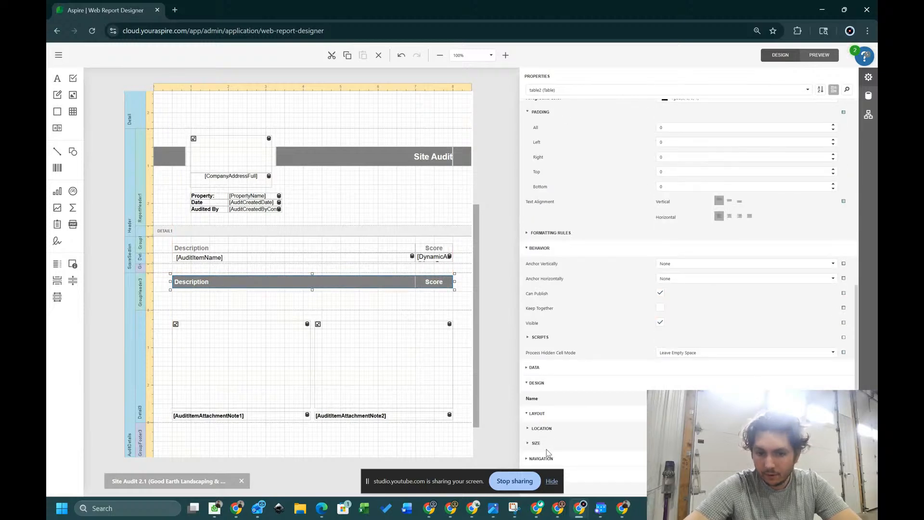
click(549, 482)
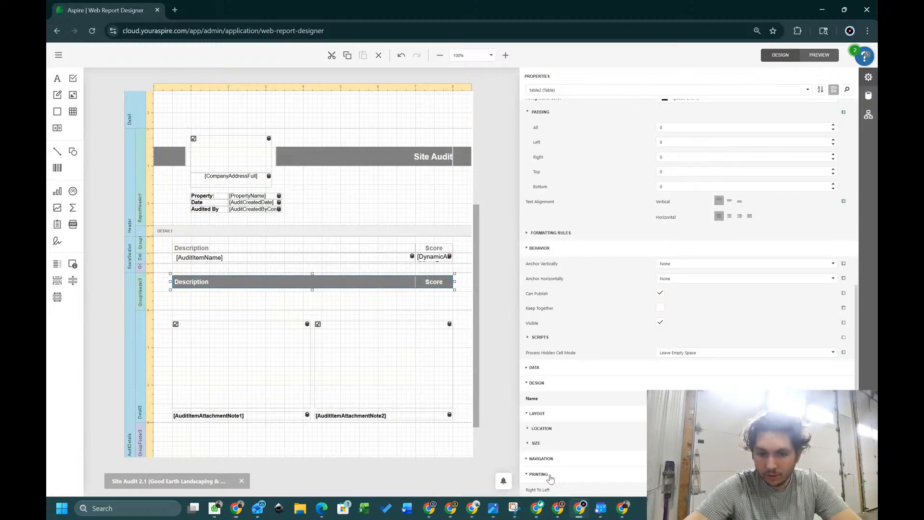
click(536, 444)
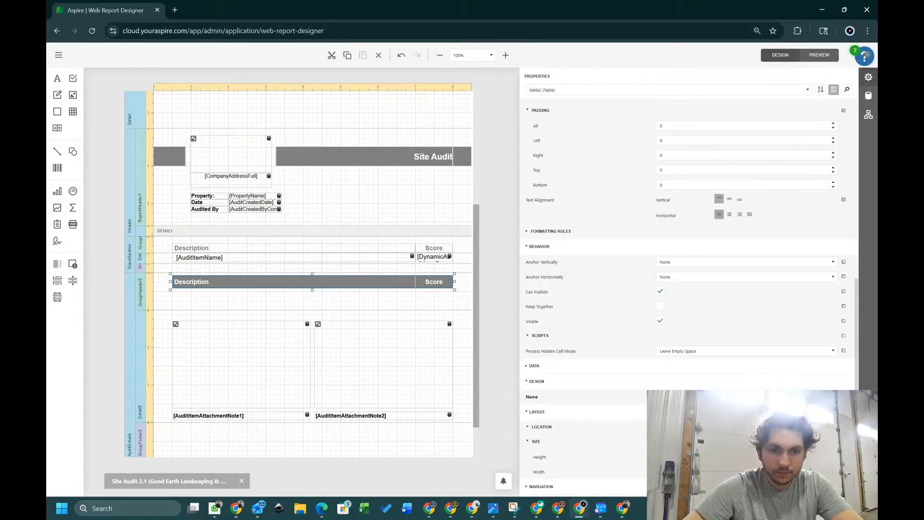
key(Return)
- Set the font size of both the Description and Score cells in the grey header table to 14 points
click(260, 284)
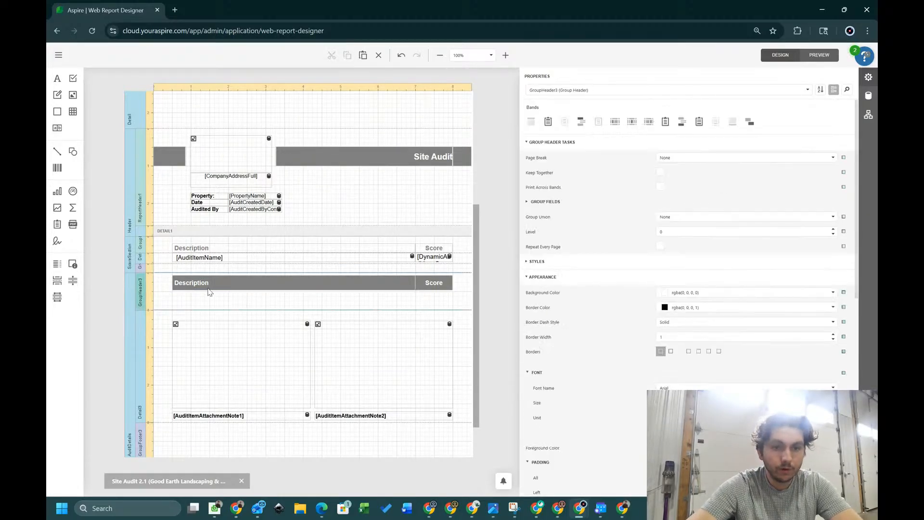
scroll(605, 295, down, 5)
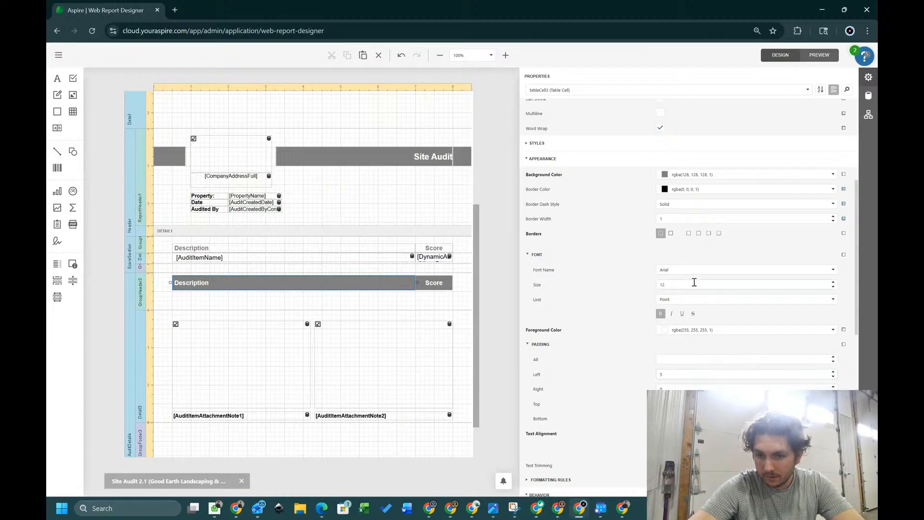
double_click(832, 283)
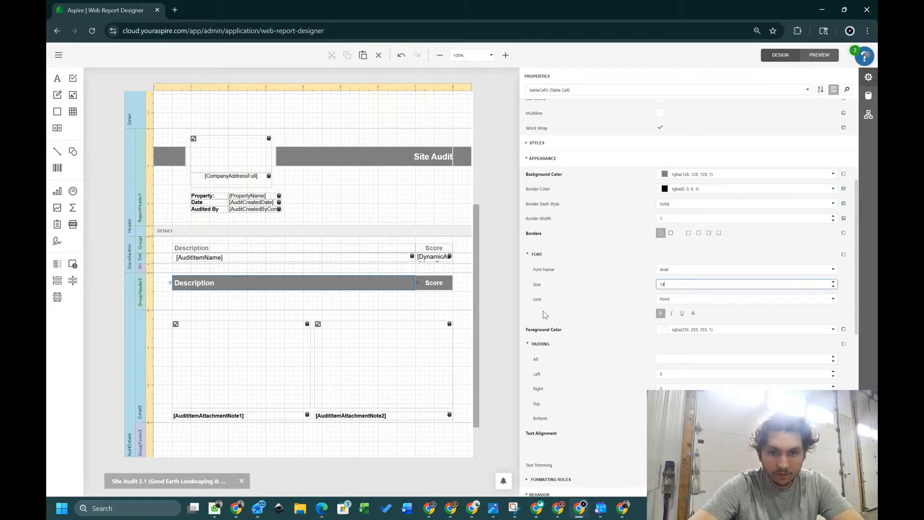
click(434, 283)
scroll(751, 316, down, 3)
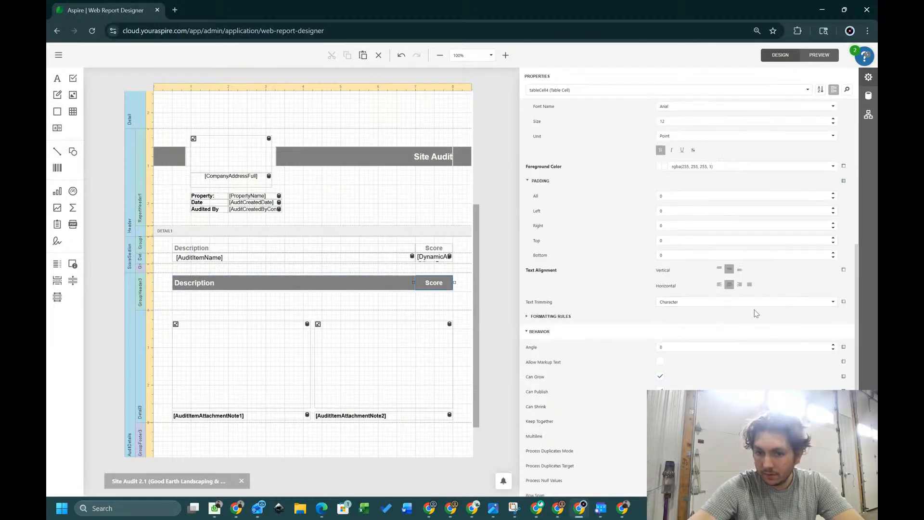
scroll(755, 303, up, 2)
scroll(763, 256, down, 2)
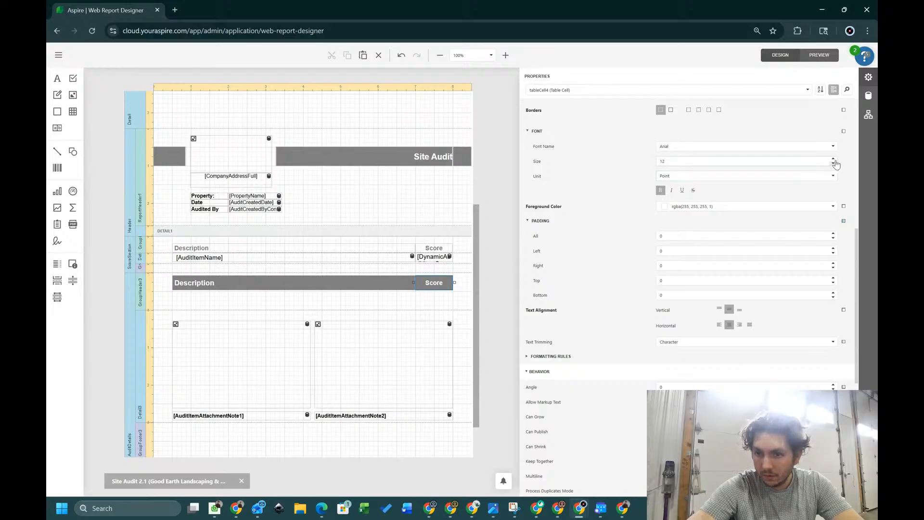
double_click(833, 159)
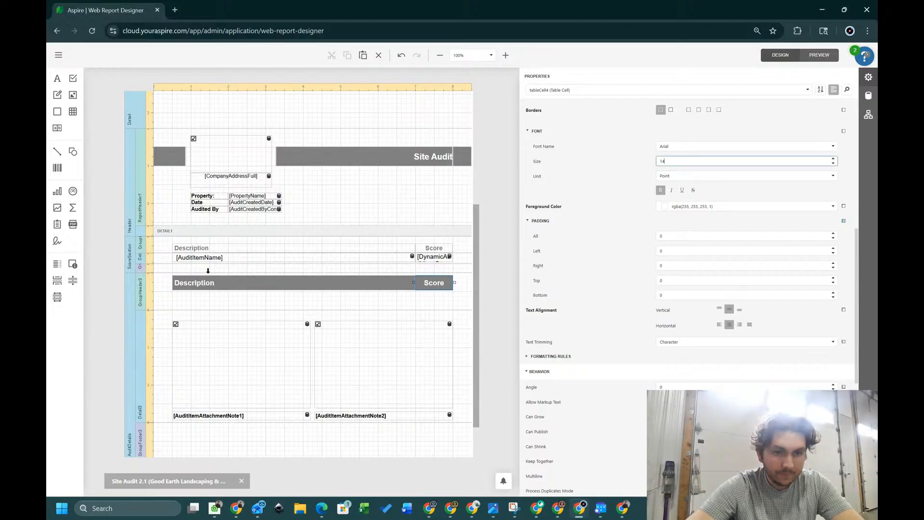
- Bind the grey Description header cell to the AuditItemName field of spReportQualityAudit
click(210, 282)
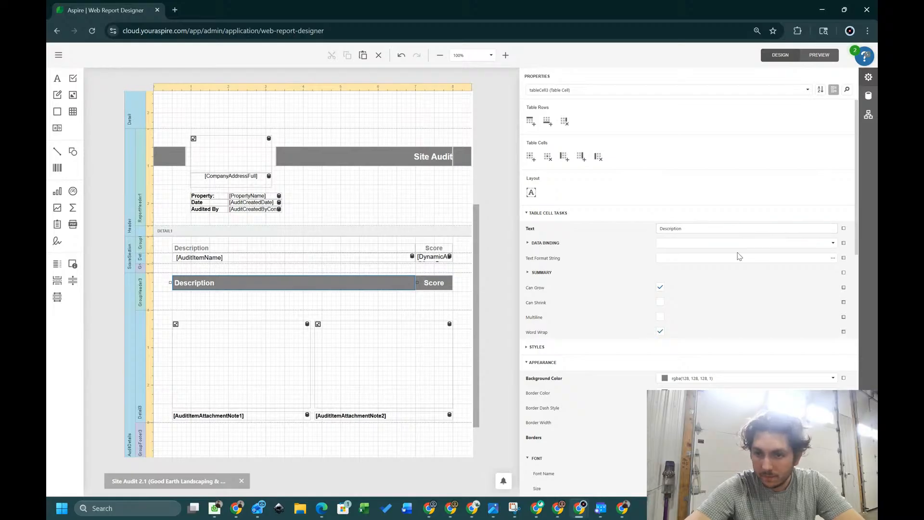
click(833, 243)
click(669, 266)
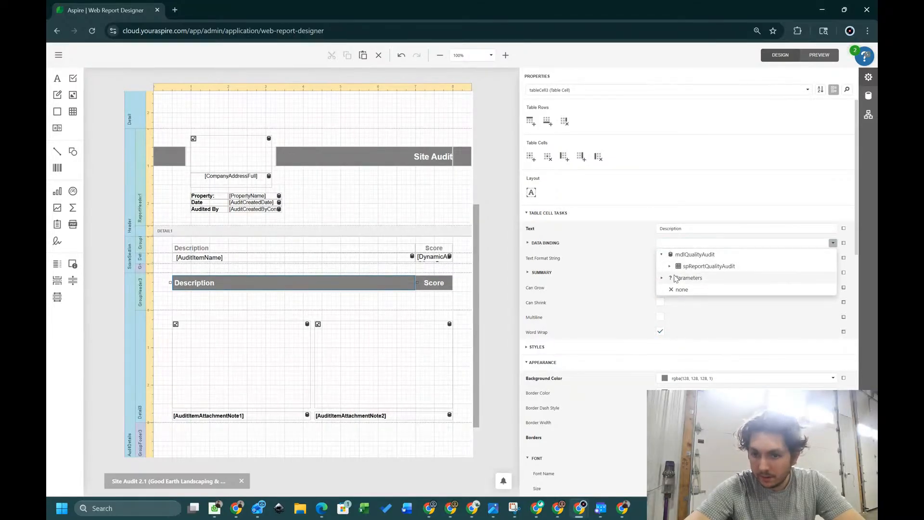
scroll(712, 289, down, 6)
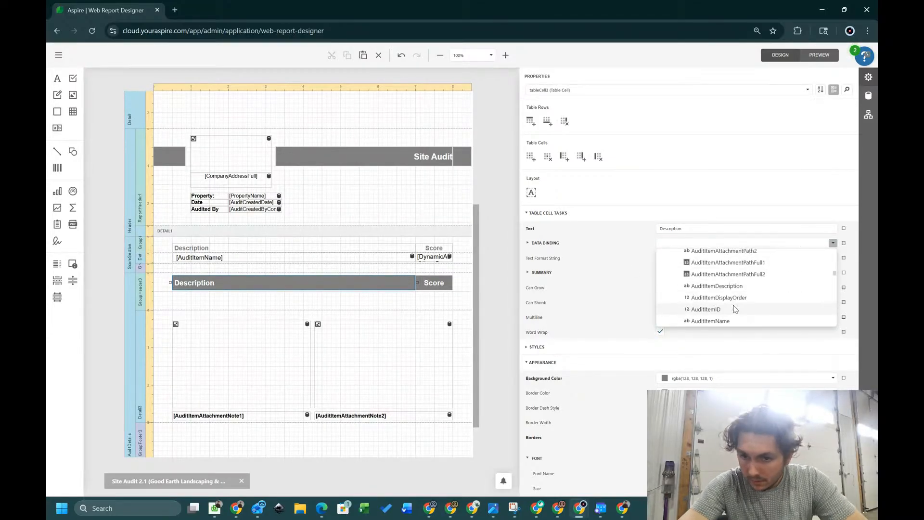
click(710, 321)
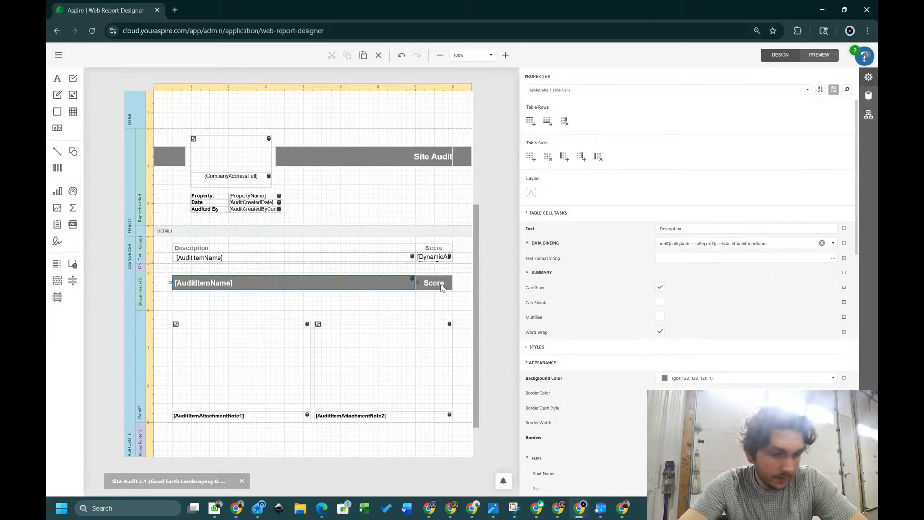
- Bind the grey Score header cell to the DynamicAuditItemScore field of spReportQualityAudit
click(443, 288)
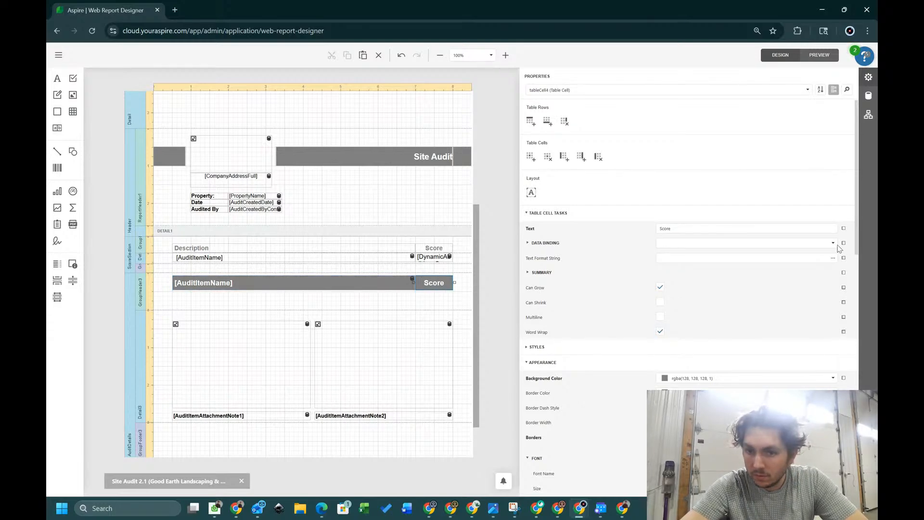
click(834, 243)
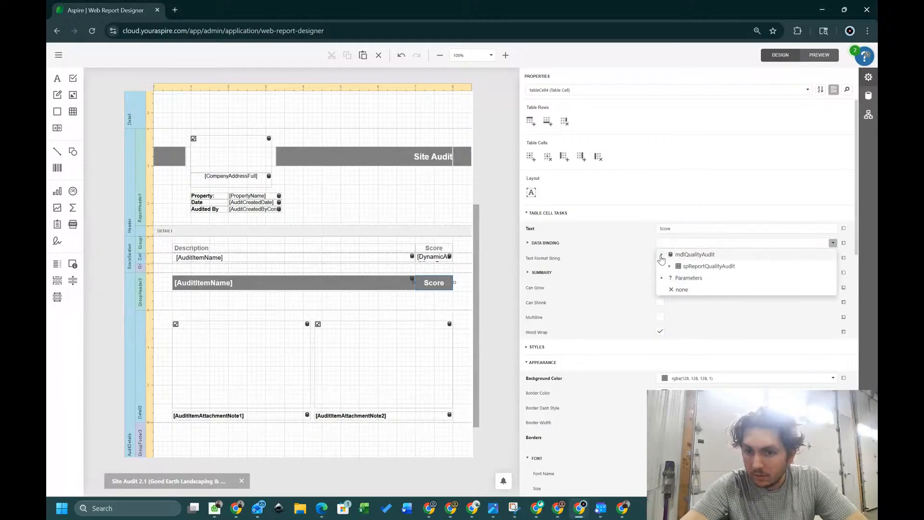
click(669, 267)
scroll(738, 296, down, 5)
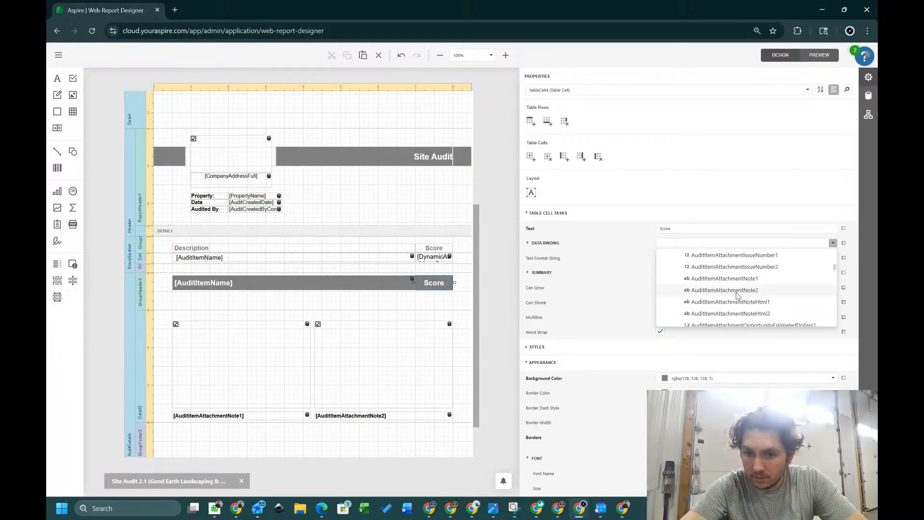
scroll(738, 295, down, 5)
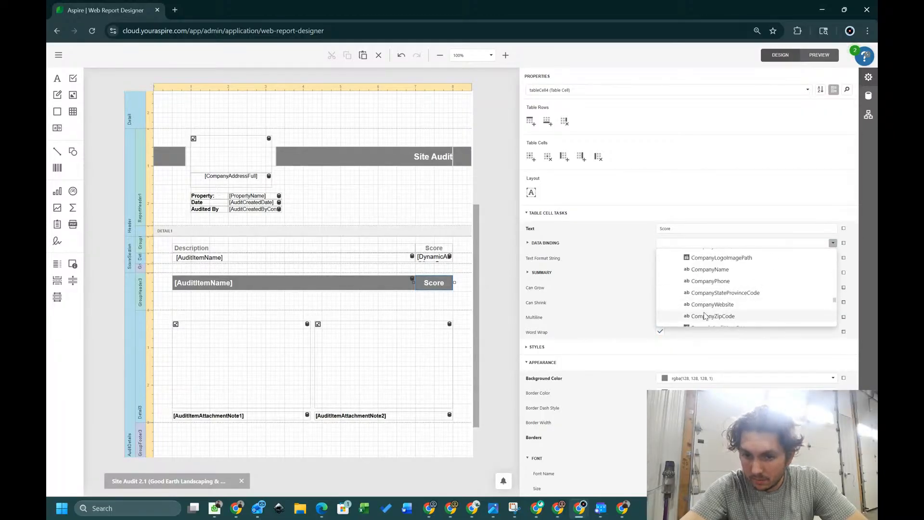
scroll(706, 316, down, 4)
scroll(708, 285, up, 4)
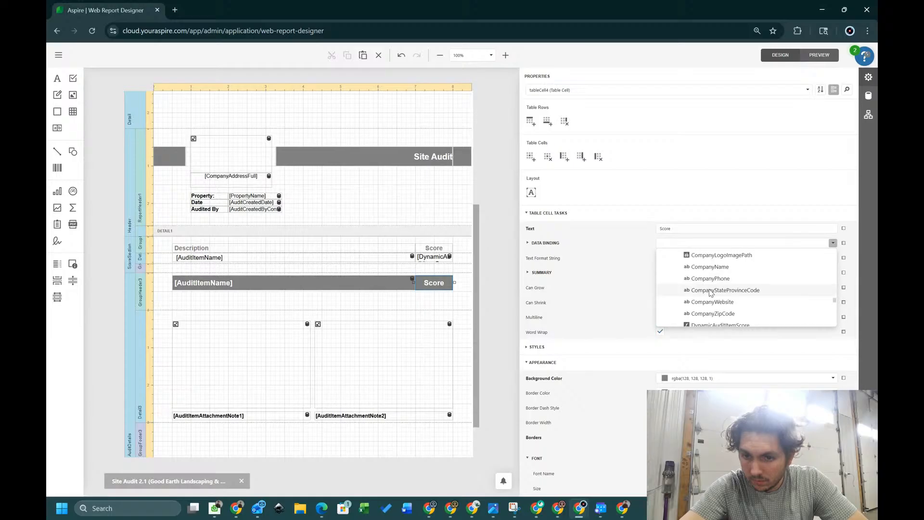
click(730, 325)
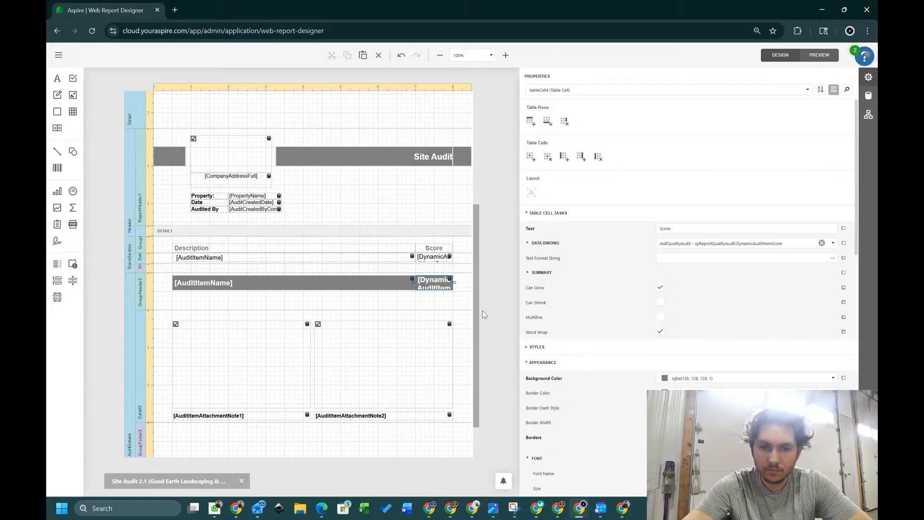
click(465, 304)
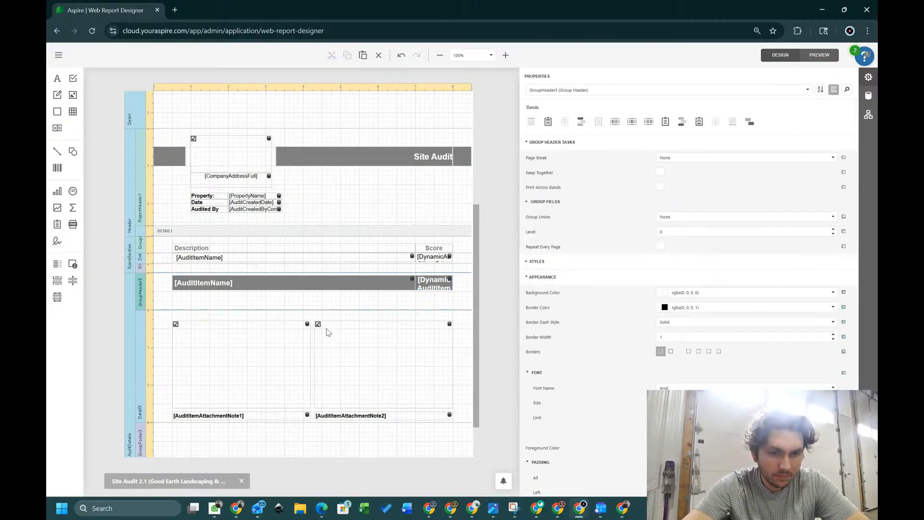
- Widen the grey score cell by moving its border with the AuditItemName cell about one inch toward the name cell
click(442, 285)
drag(415, 283, 379, 281)
click(361, 304)
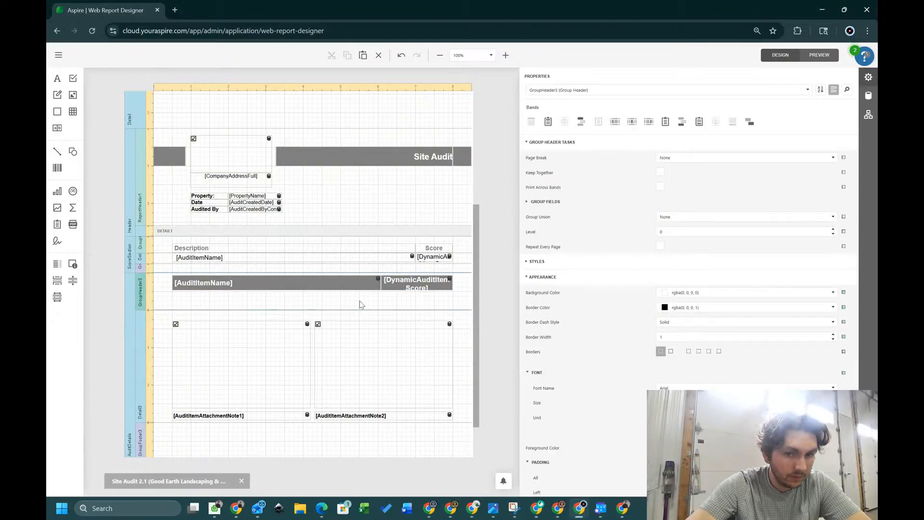
- Vertically centre the text of both grey header cells and centre the score cell's text horizontally
click(416, 279)
scroll(675, 355, down, 5)
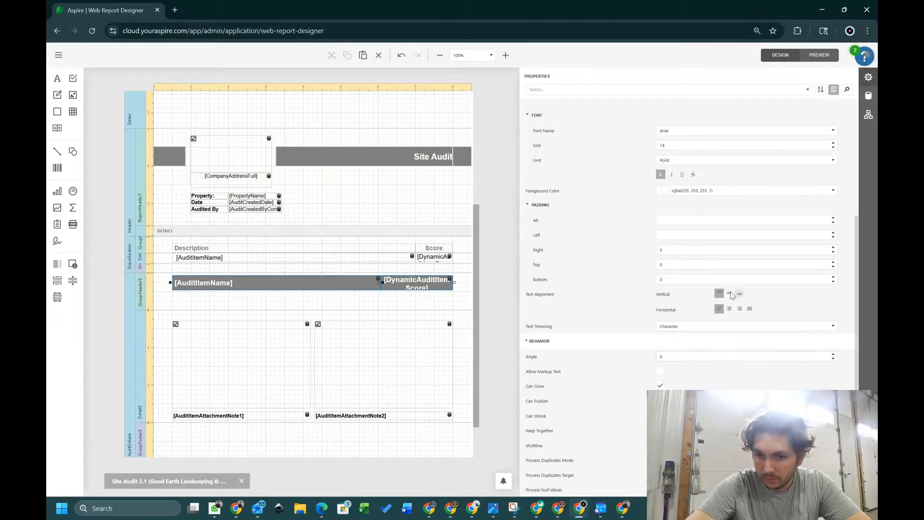
click(731, 294)
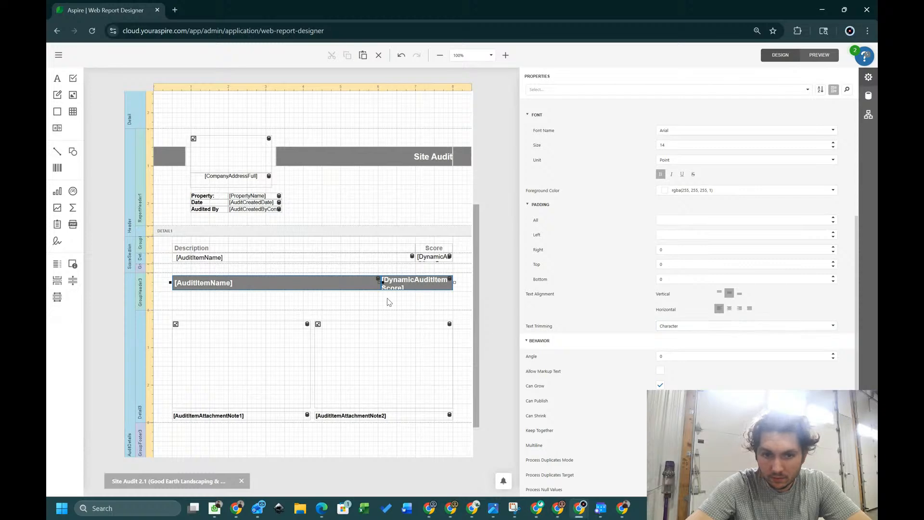
click(400, 283)
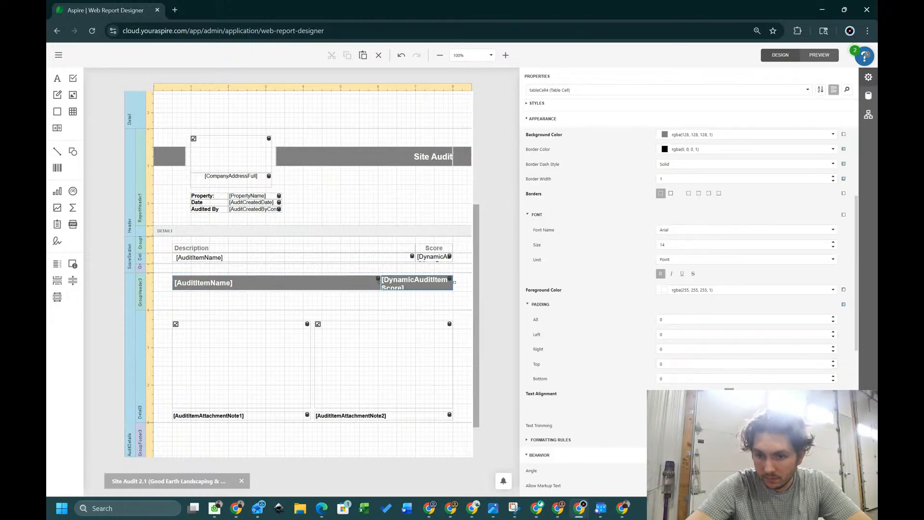
- Add a label below the grey header bar in the GroupHeader3 band and stretch it to the full table width
click(299, 305)
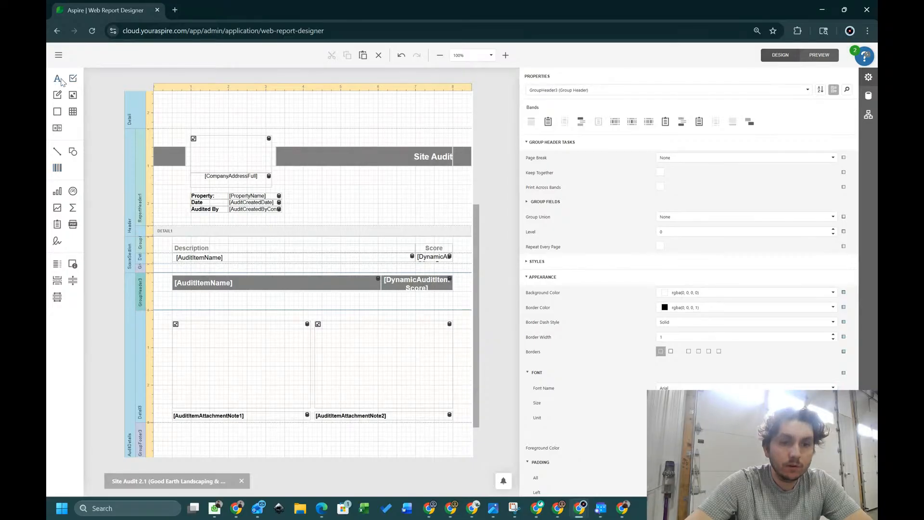
drag(61, 81, 172, 296)
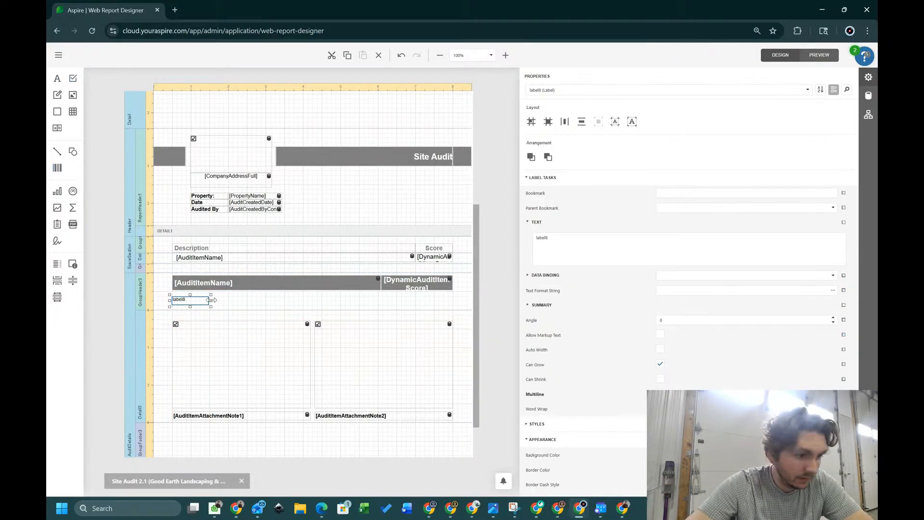
drag(210, 300, 455, 316)
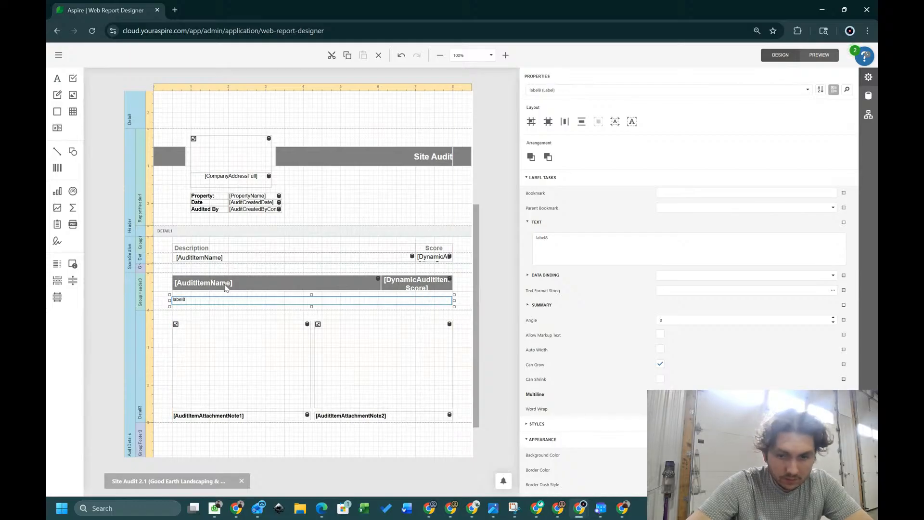
- Format the new label with 10-point bold text and vertically centred alignment
scroll(754, 350, down, 5)
click(834, 360)
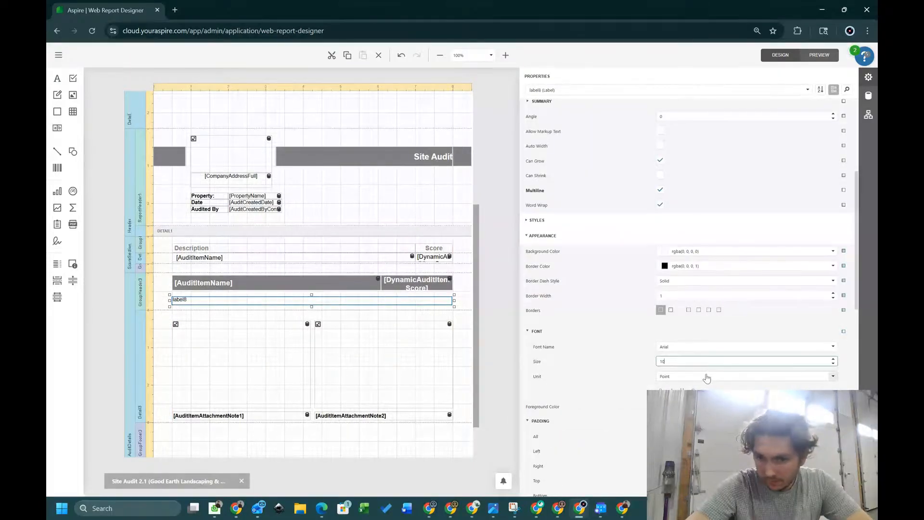
click(661, 391)
scroll(661, 390, down, 2)
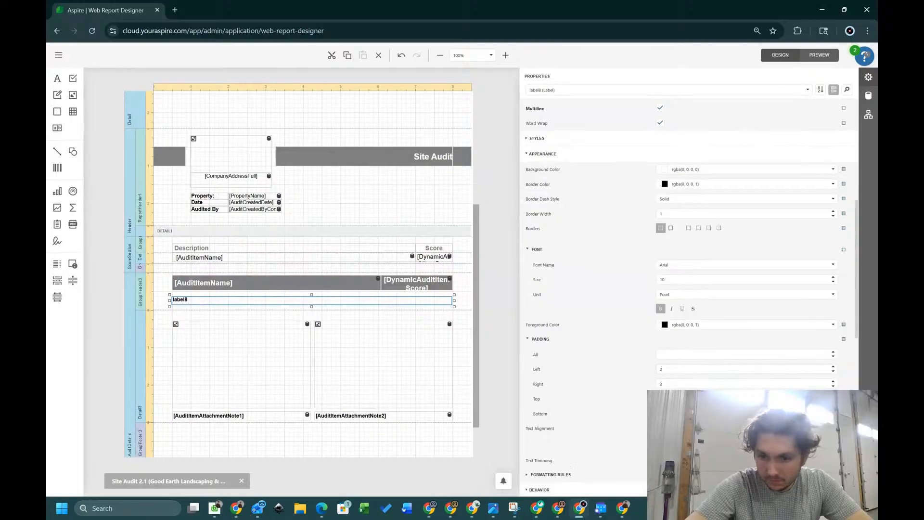
click(671, 444)
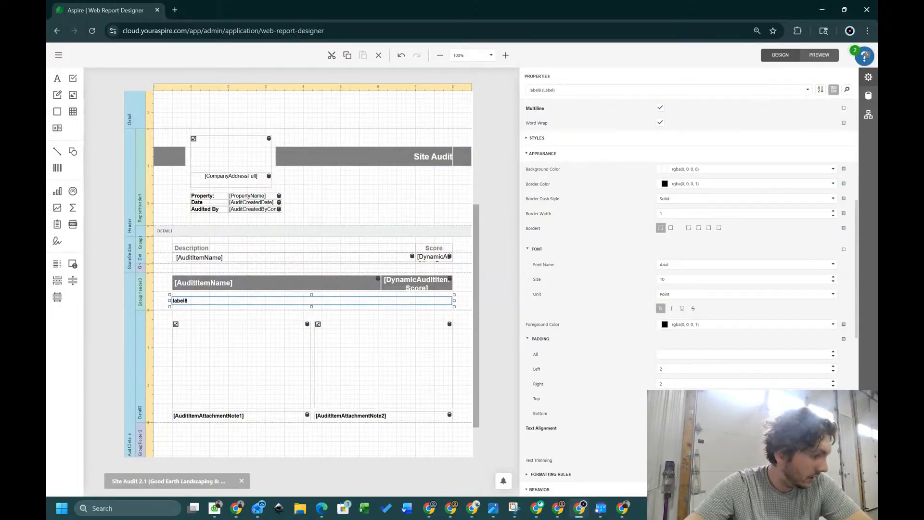
- Bind the new label to the AuditItemNote field of spReportQualityAudit
scroll(769, 308, up, 3)
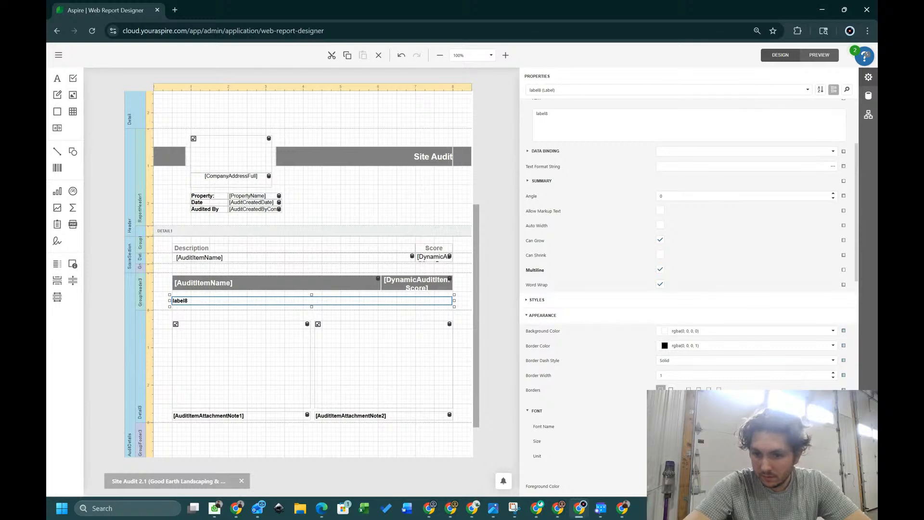
scroll(689, 289, down, 1)
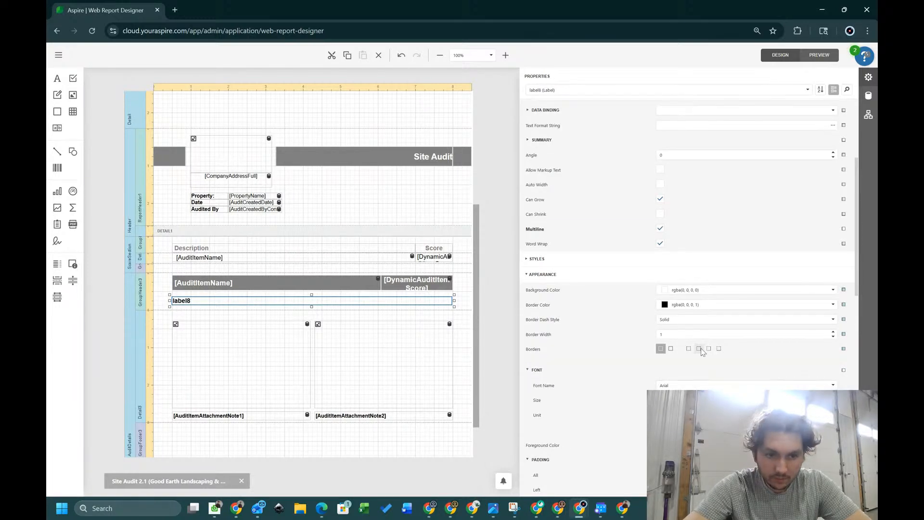
scroll(701, 348, up, 2)
click(833, 231)
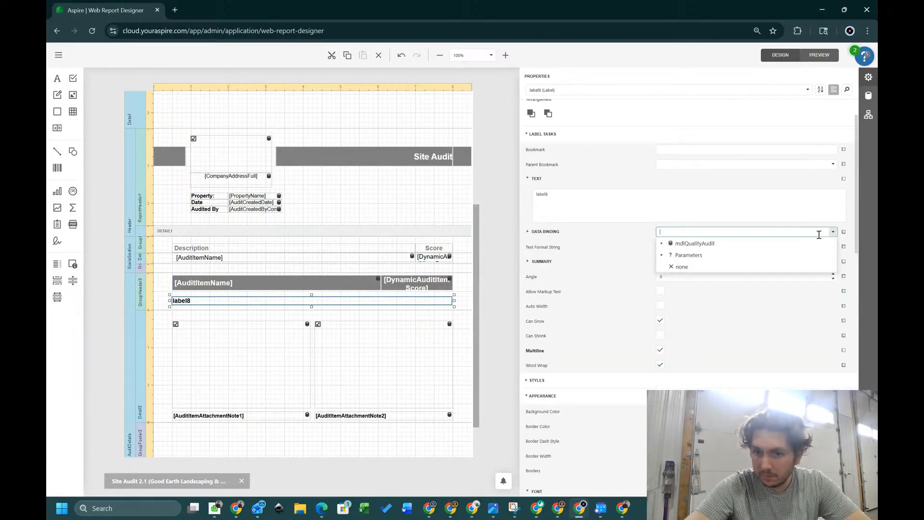
click(663, 243)
click(669, 255)
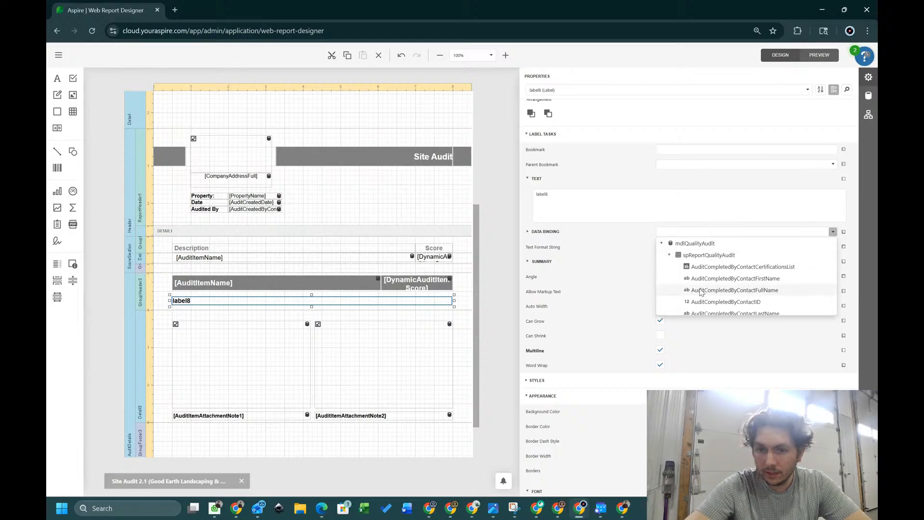
scroll(702, 293, down, 5)
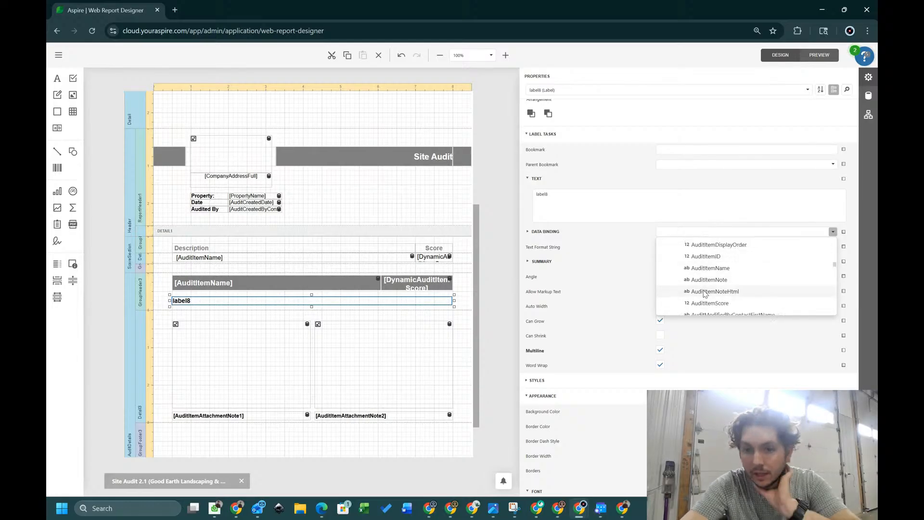
click(708, 281)
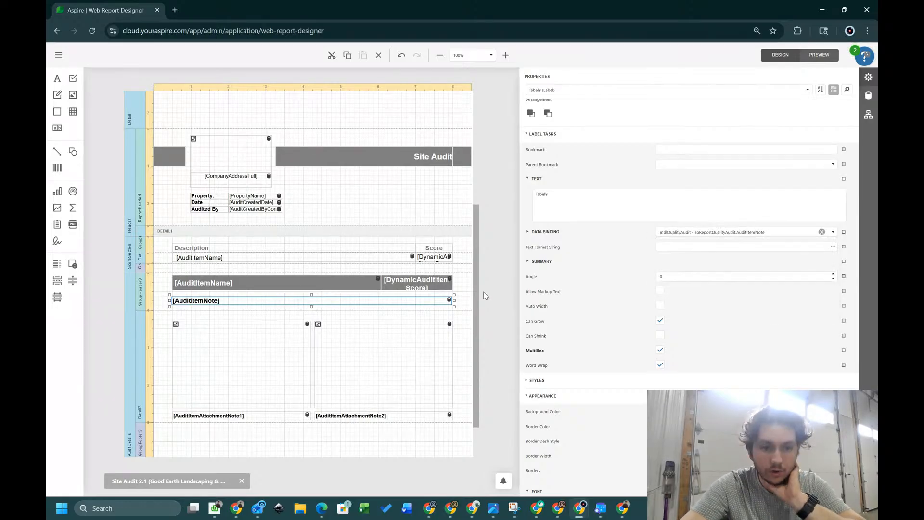
click(503, 304)
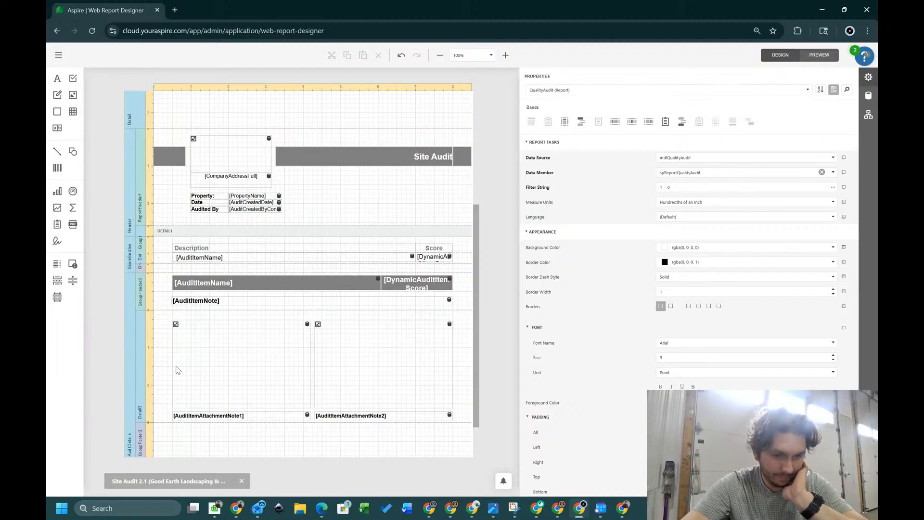
- Shrink the height of the GroupFooter3 band and set its page break to After the Band
scroll(166, 433, down, 1)
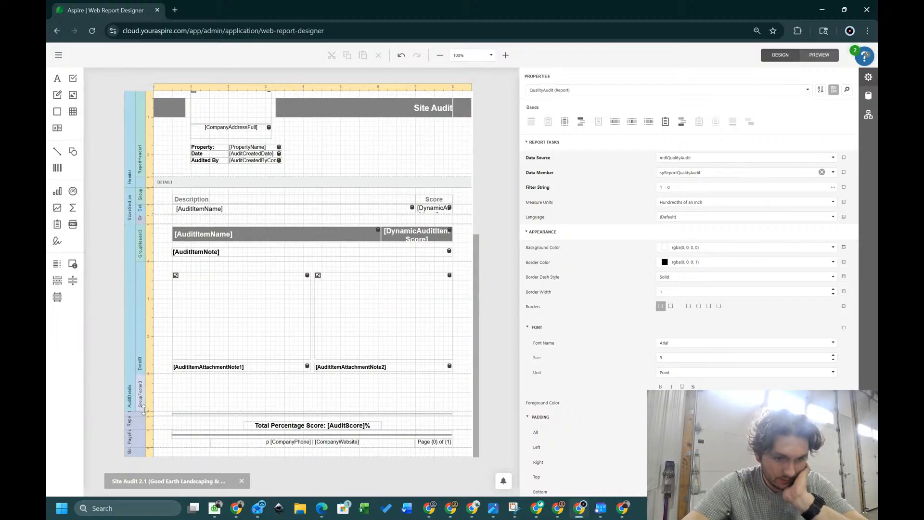
click(147, 390)
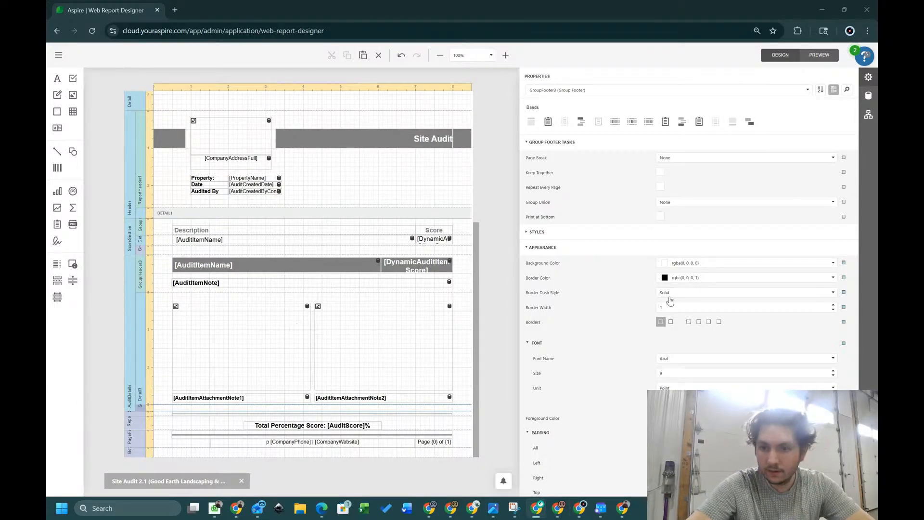
click(736, 159)
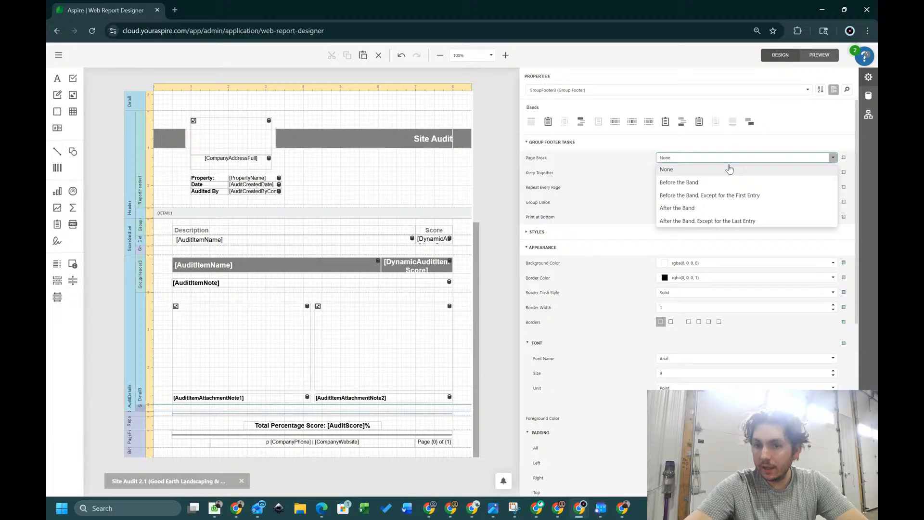
click(702, 208)
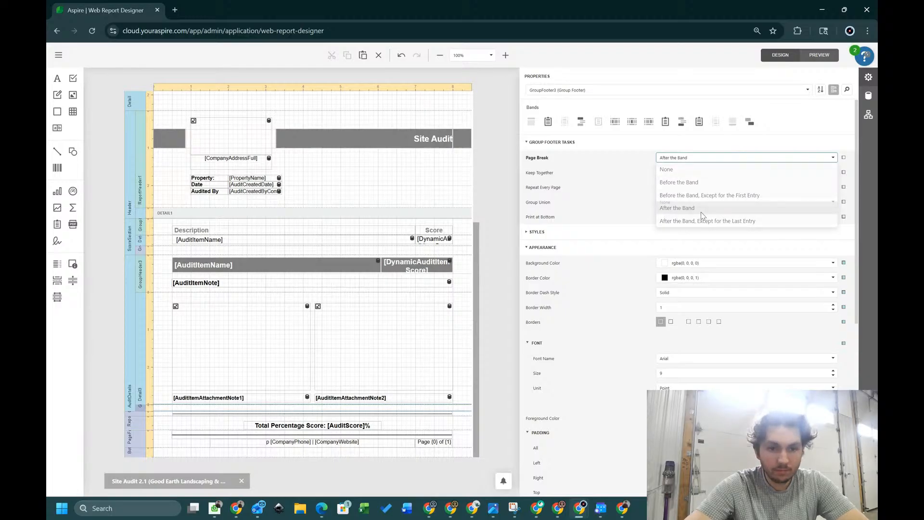
click(120, 336)
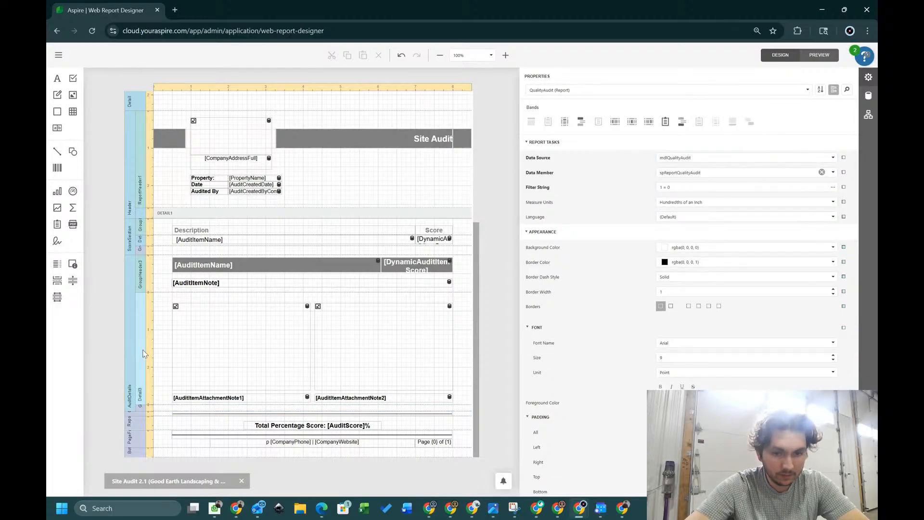
- Turn off visibility for the ReportFooter band containing the total percentage score
click(136, 423)
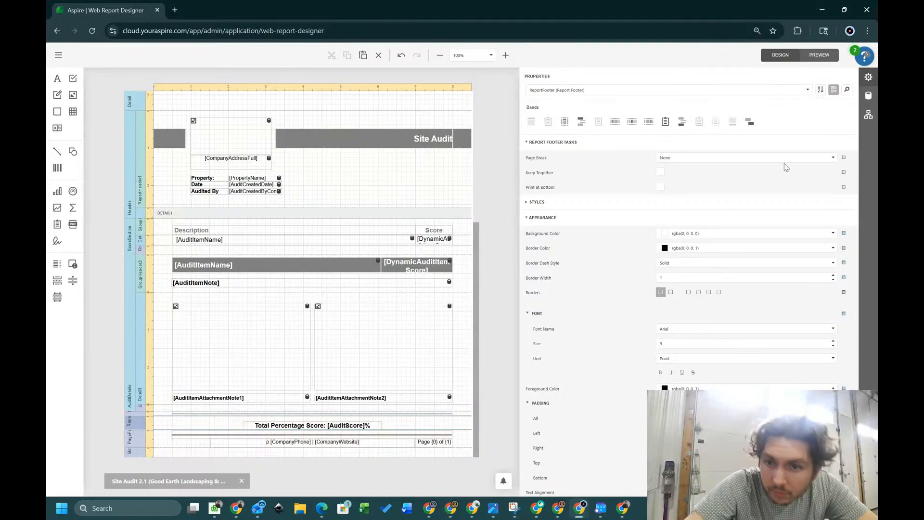
scroll(604, 385, down, 5)
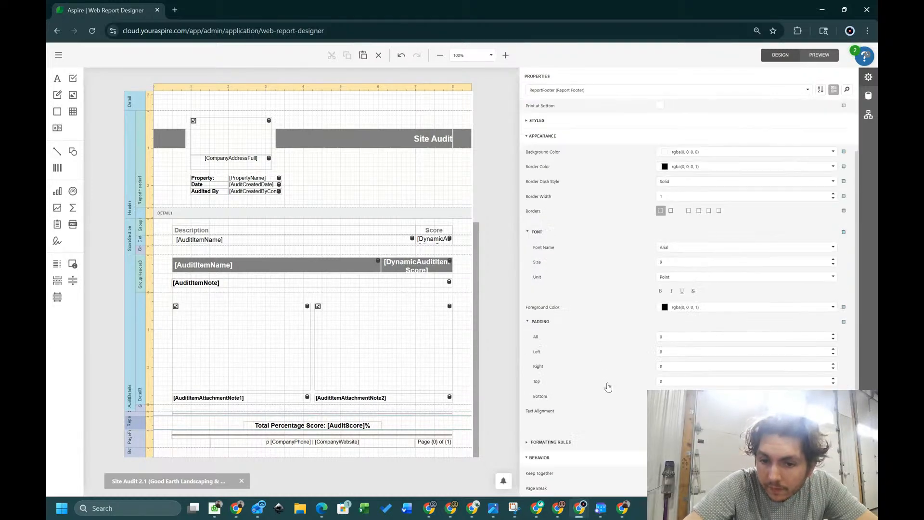
click(659, 369)
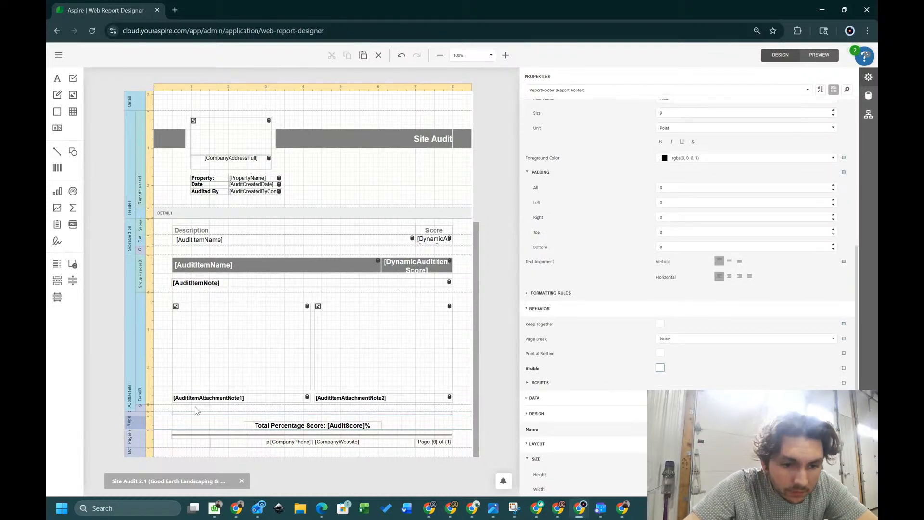
- Delete the group header band directly below the ReportHeader band, and the black horizontal line inside the ReportHeader band
scroll(185, 284, up, 4)
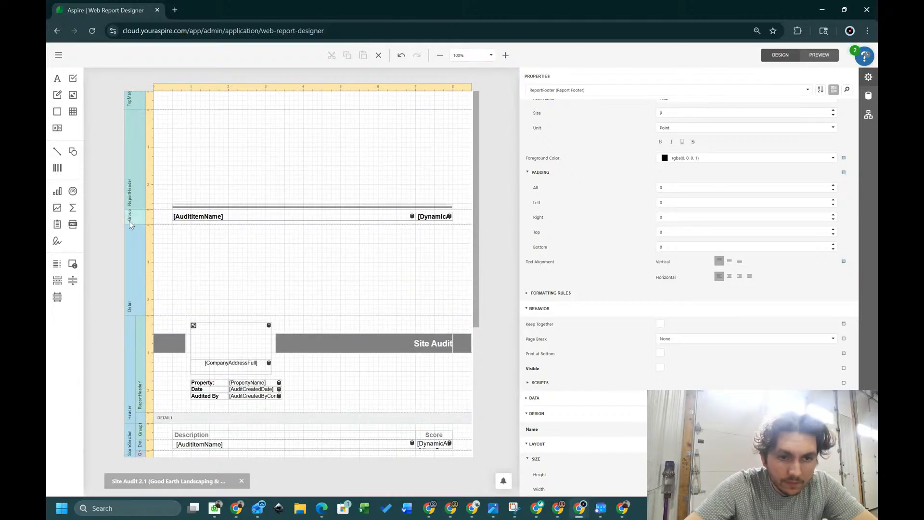
click(129, 221)
click(379, 56)
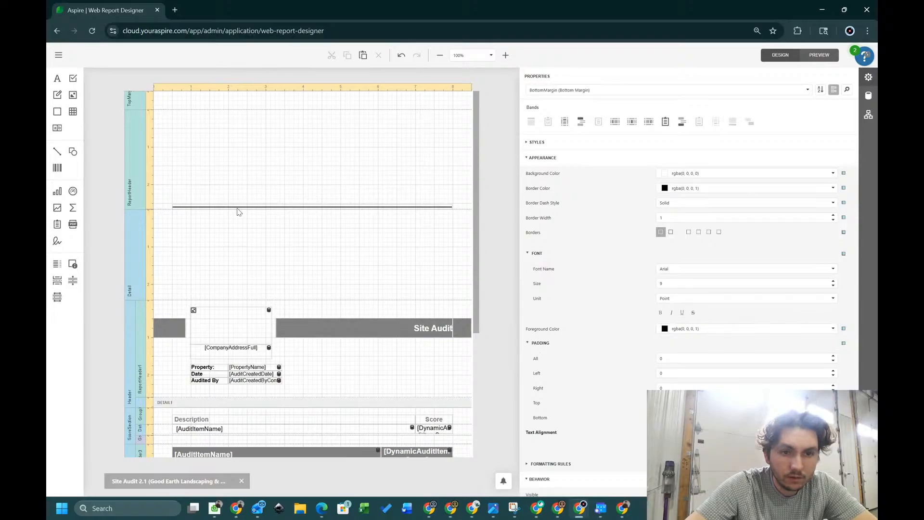
click(239, 209)
click(131, 205)
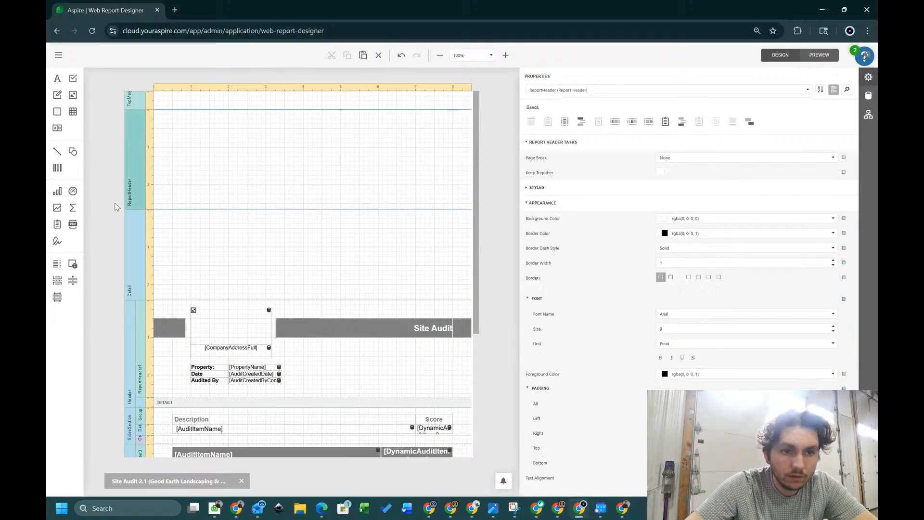
- Shrink the ReportHeader band's height to a thin strip and collapse the empty Detail band below it
drag(134, 208, 137, 119)
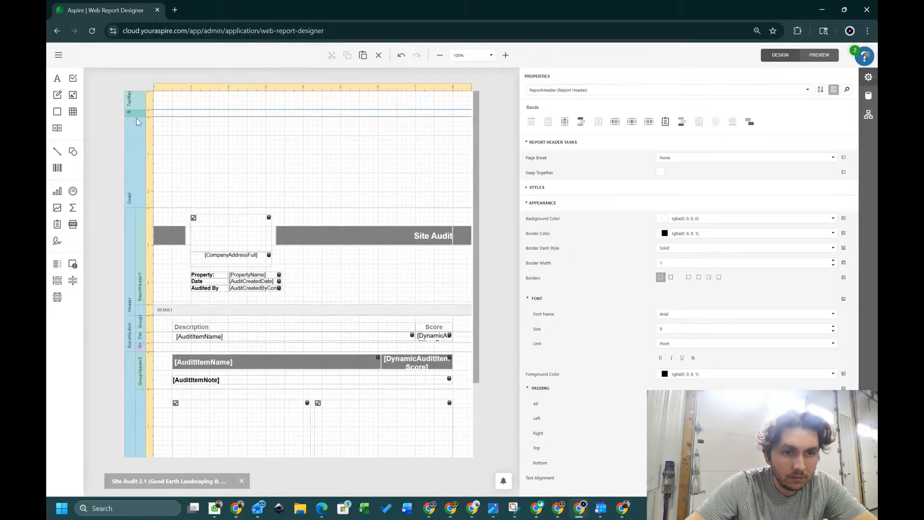
click(137, 152)
scroll(582, 306, down, 8)
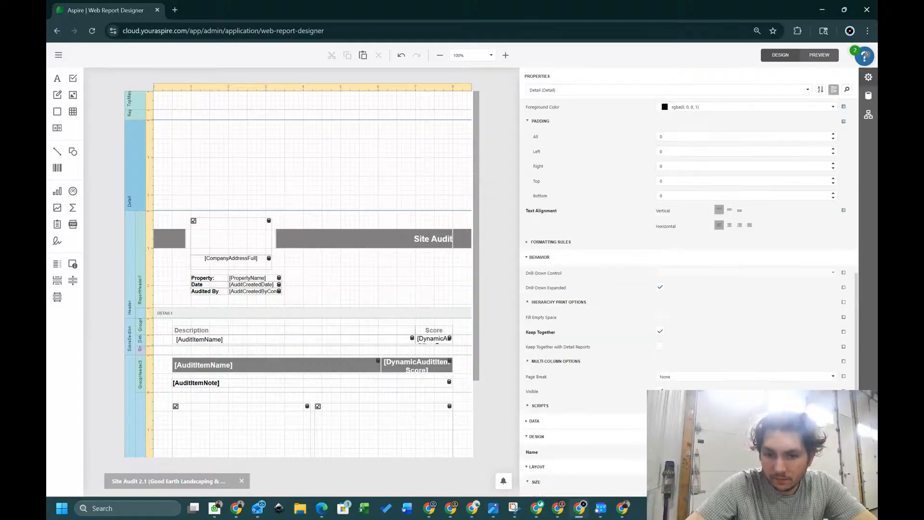
double_click(136, 150)
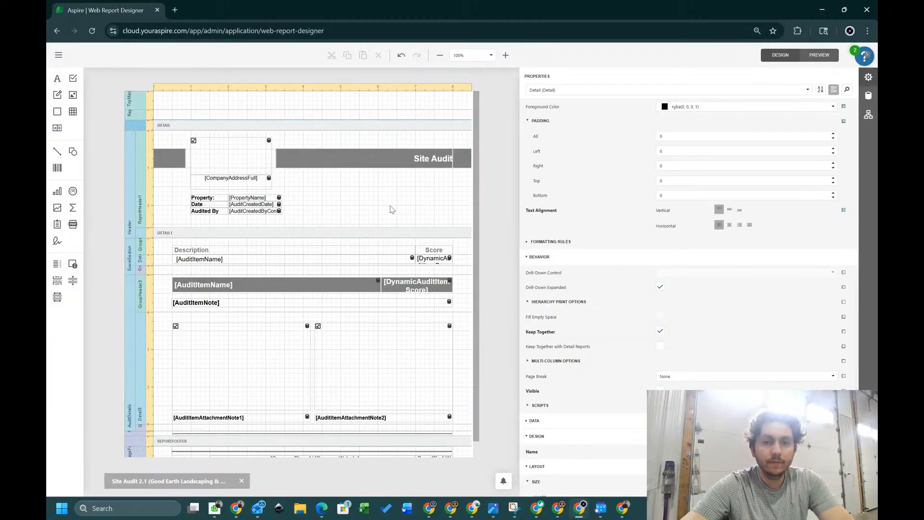
- Preview the report for the GE - New Snow Pre-Documentation TEST audit and examine the layout of its pages
click(820, 55)
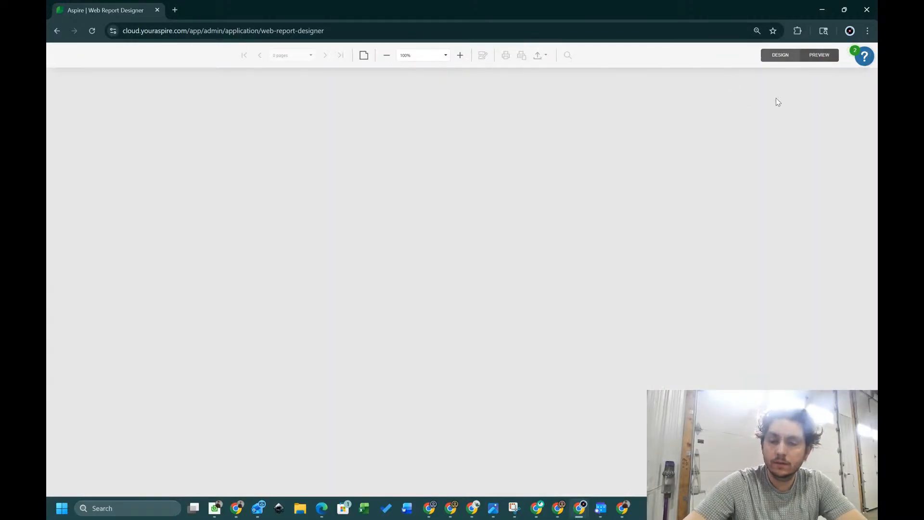
click(797, 94)
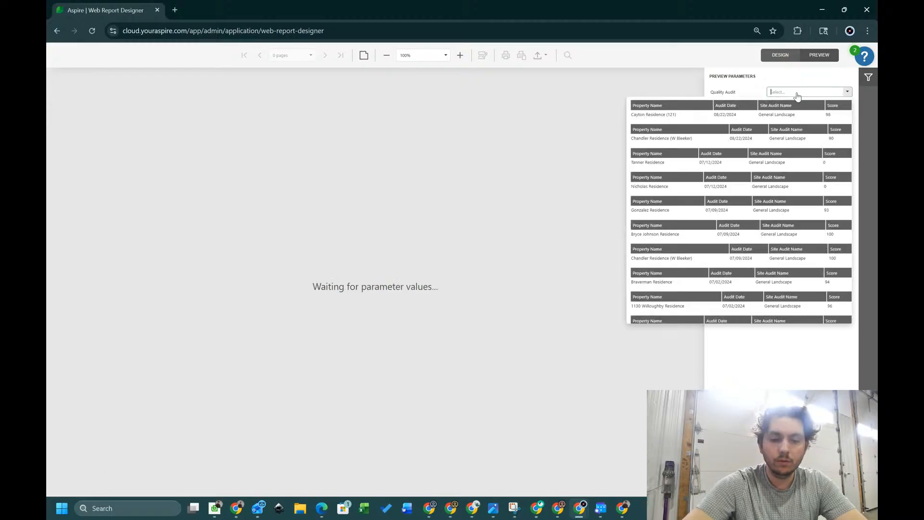
text(test)
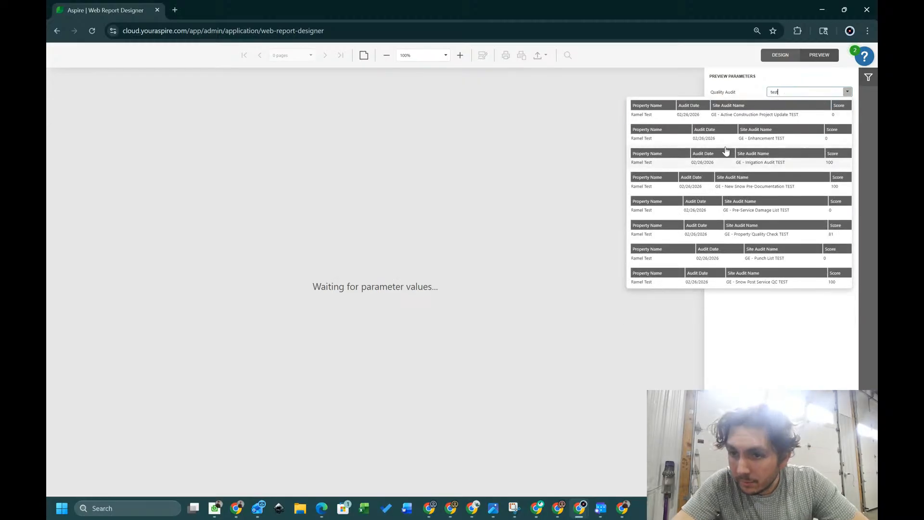
click(816, 188)
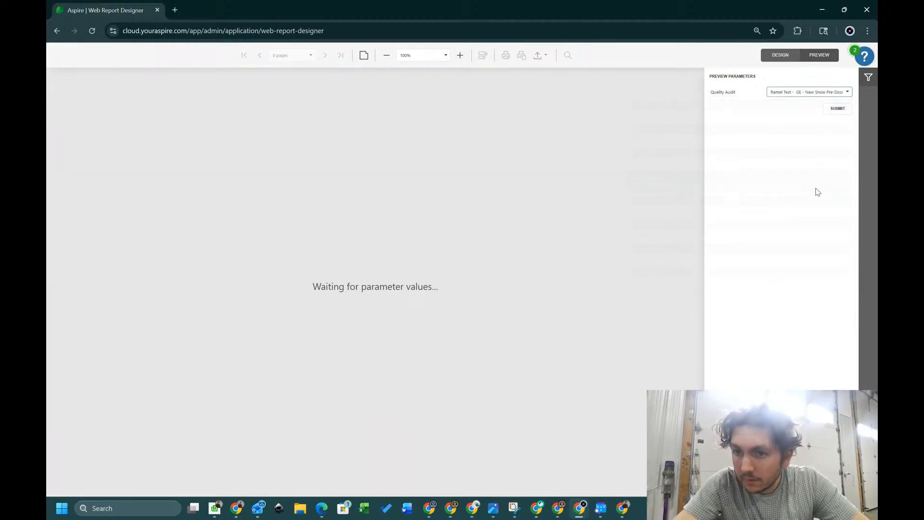
click(838, 109)
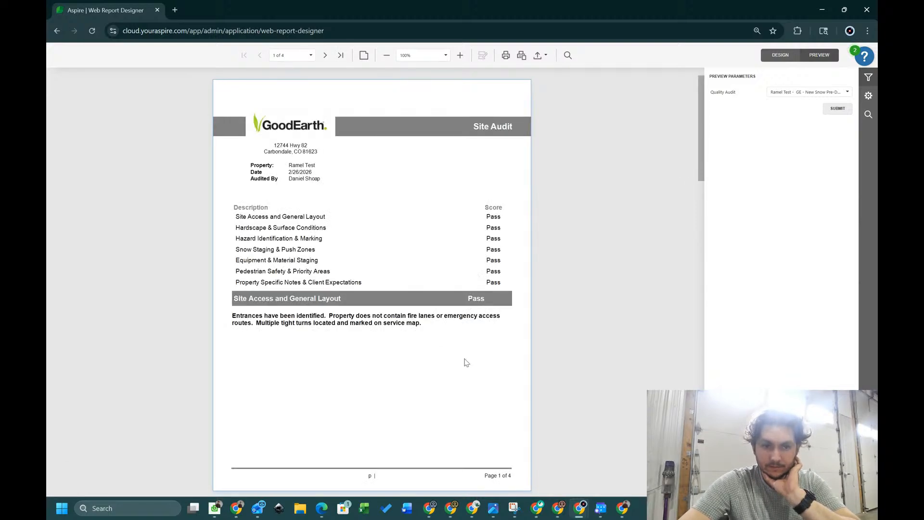
scroll(407, 312, down, 14)
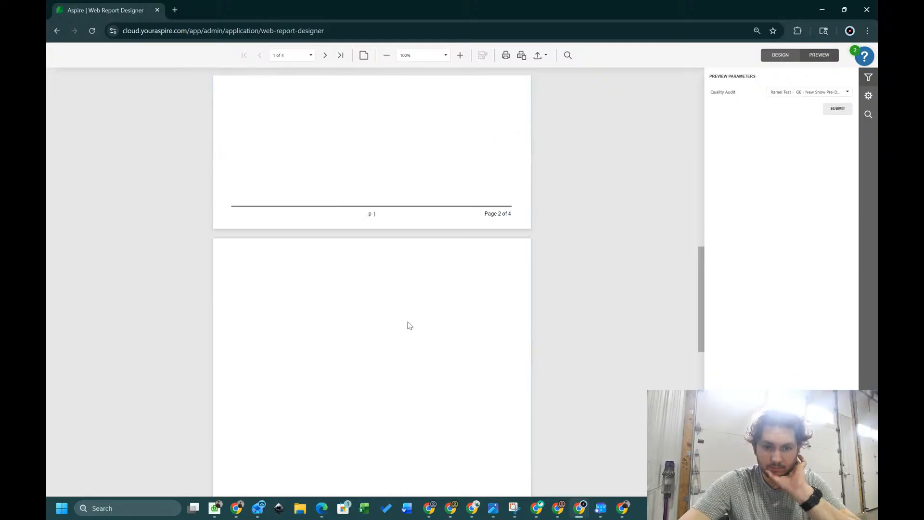
scroll(410, 331, up, 10)
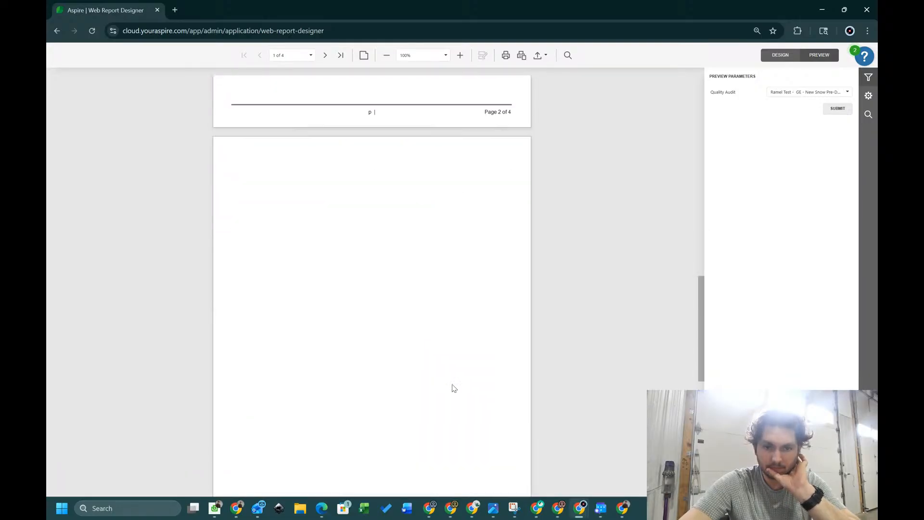
scroll(454, 388, up, 4)
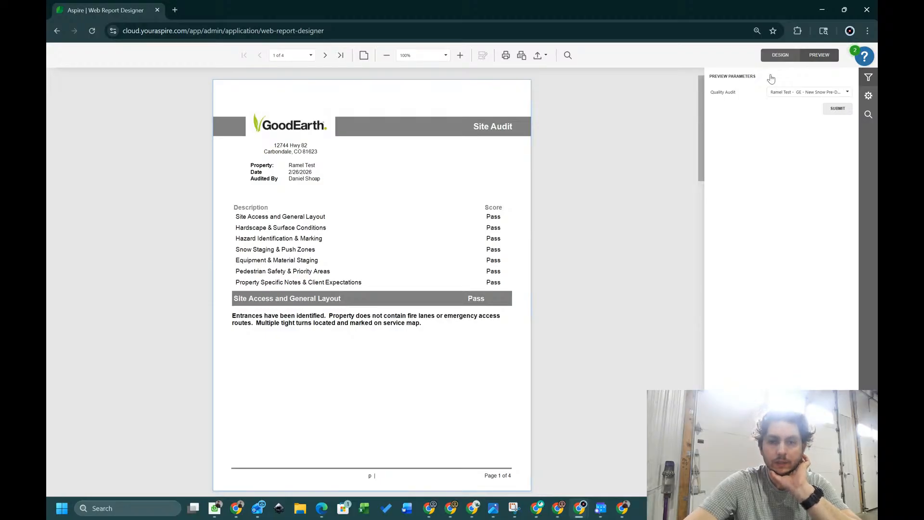
- Return to the design view and set the AuditItemNote label's left and right padding to 10
click(771, 58)
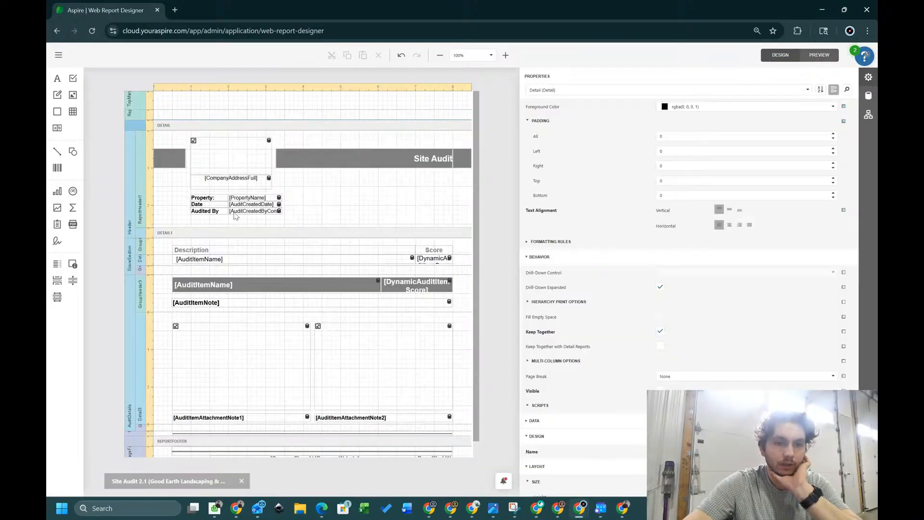
click(202, 304)
scroll(652, 351, down, 5)
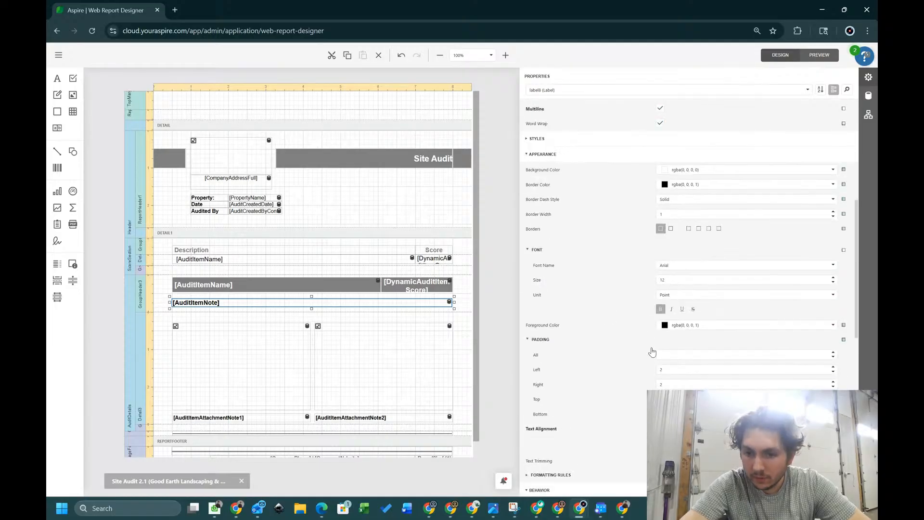
click(690, 370)
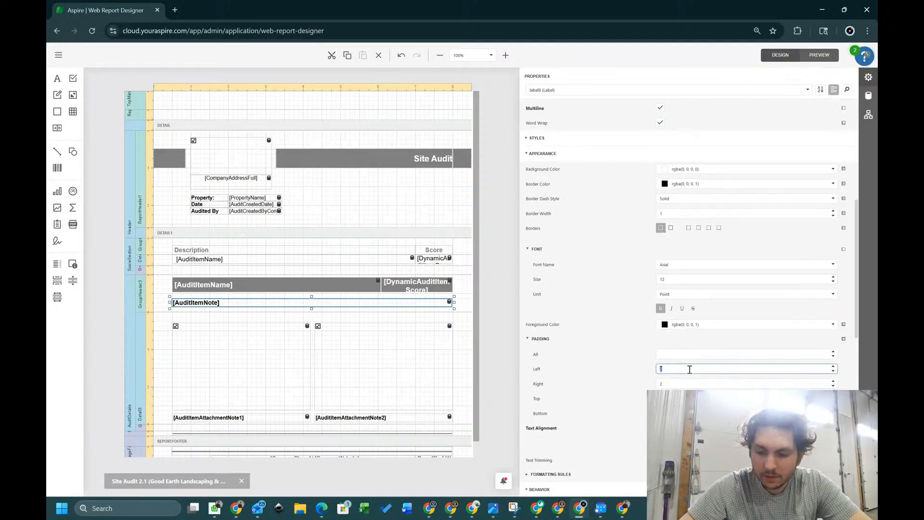
text(10)
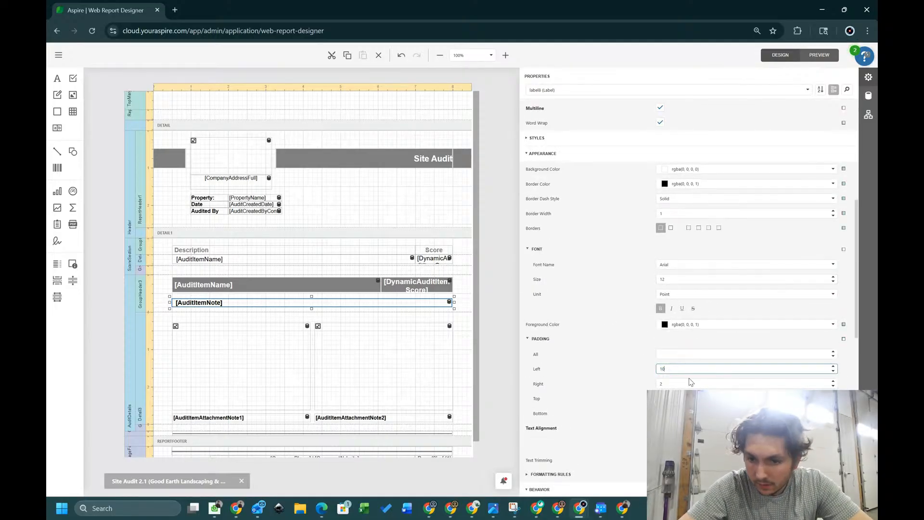
click(689, 384)
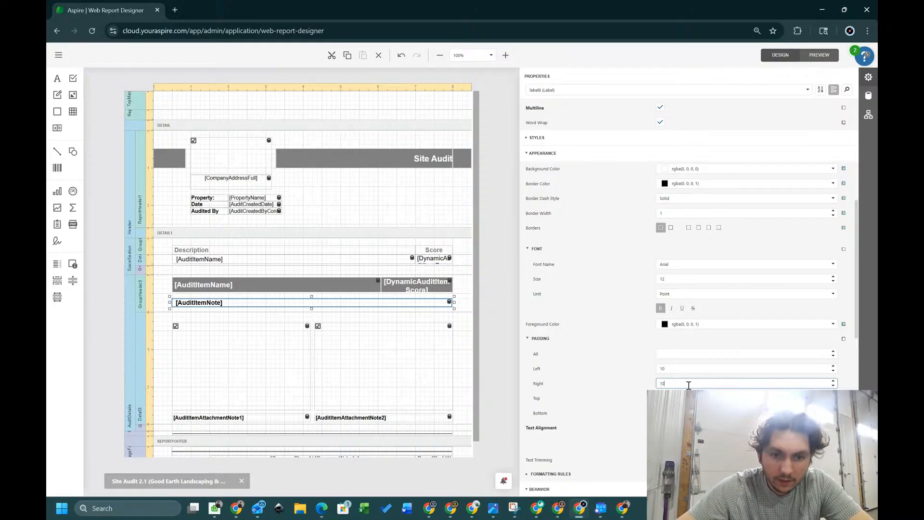
click(496, 287)
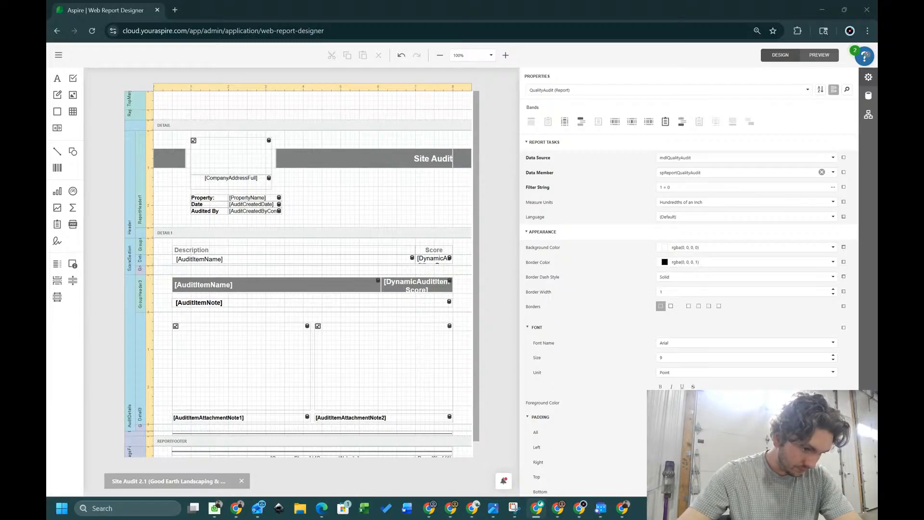
- Increase the height of the GroupFooter2 band in ScoreSection
click(133, 257)
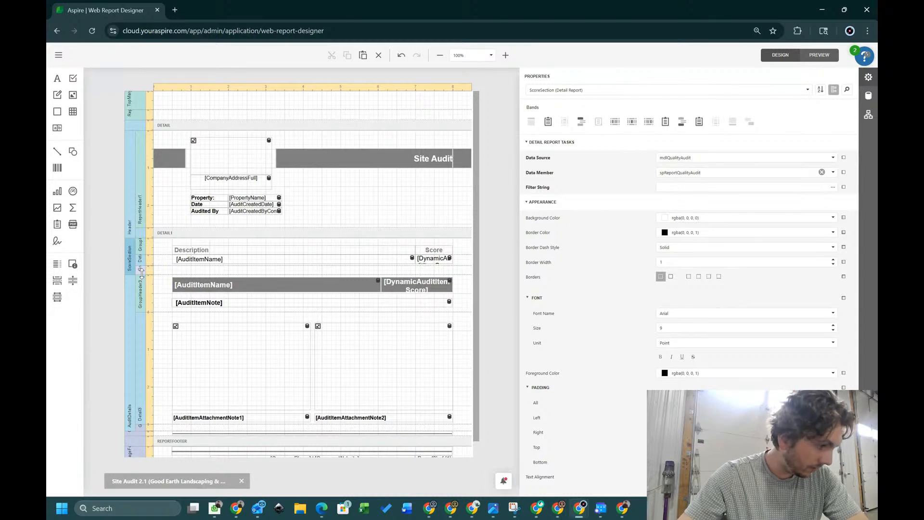
drag(142, 273, 141, 284)
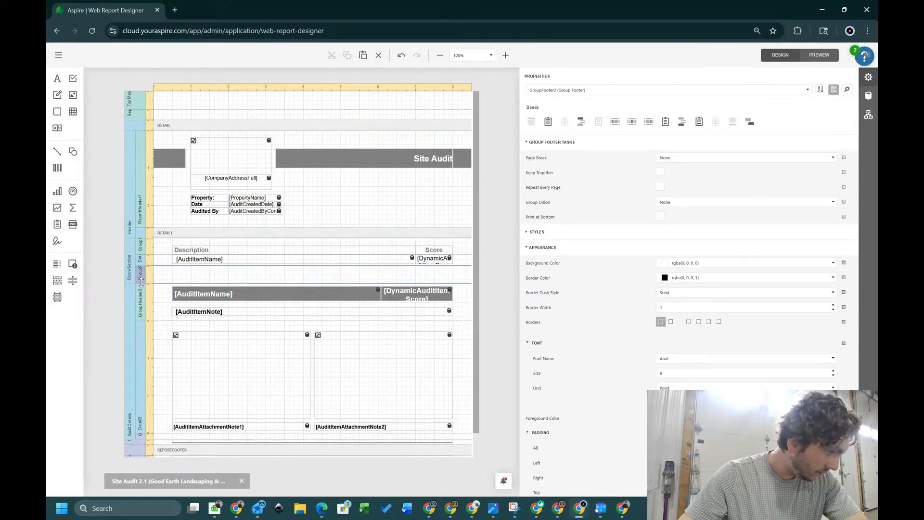
click(142, 281)
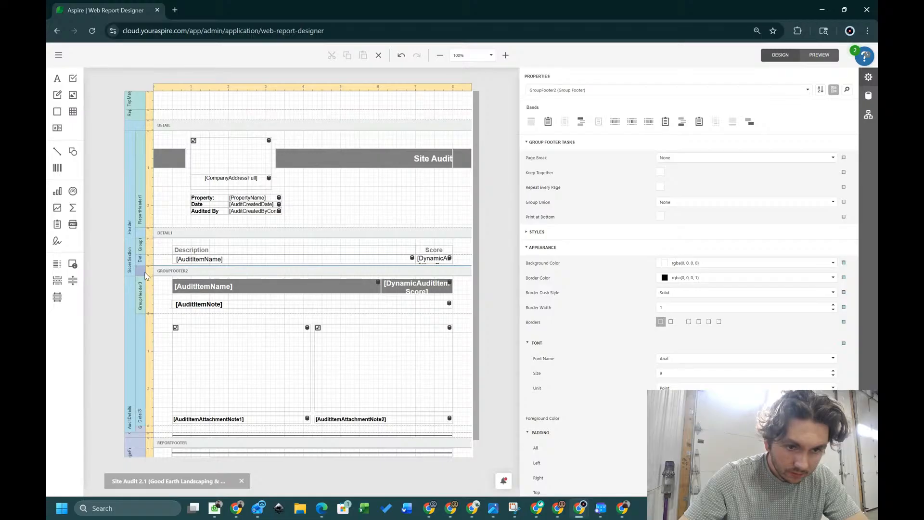
click(142, 273)
- Add a report header band and a report footer band to the ScoreSection detail report
click(131, 263)
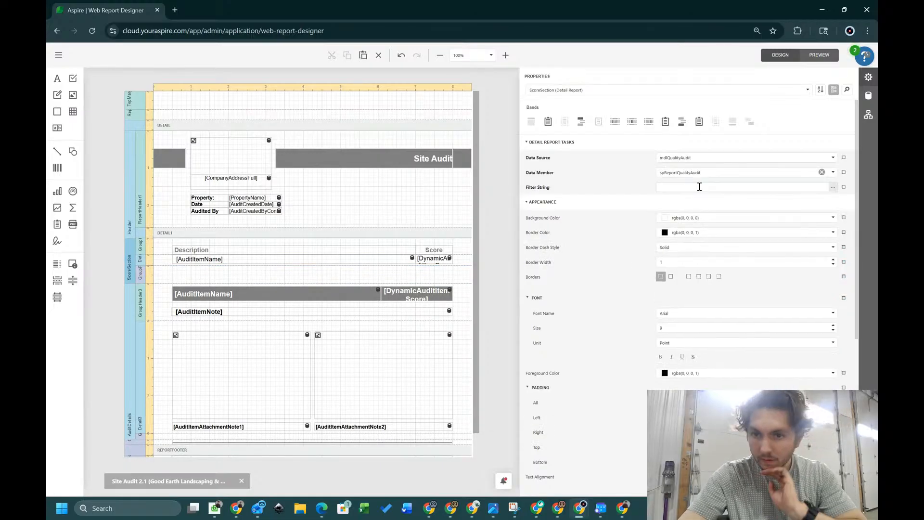
click(548, 122)
click(699, 121)
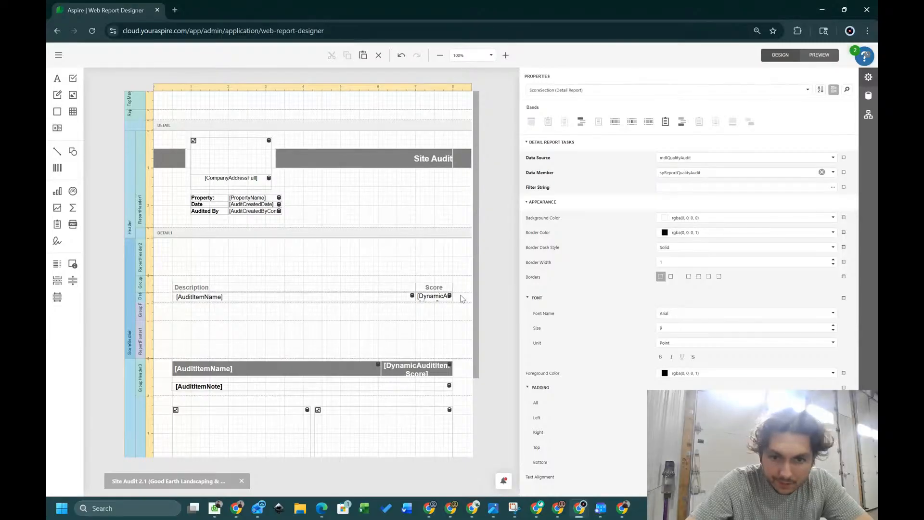
- Move the Description and Score heading table from the group header into the ScoreSection report header band
click(387, 281)
drag(465, 285, 421, 285)
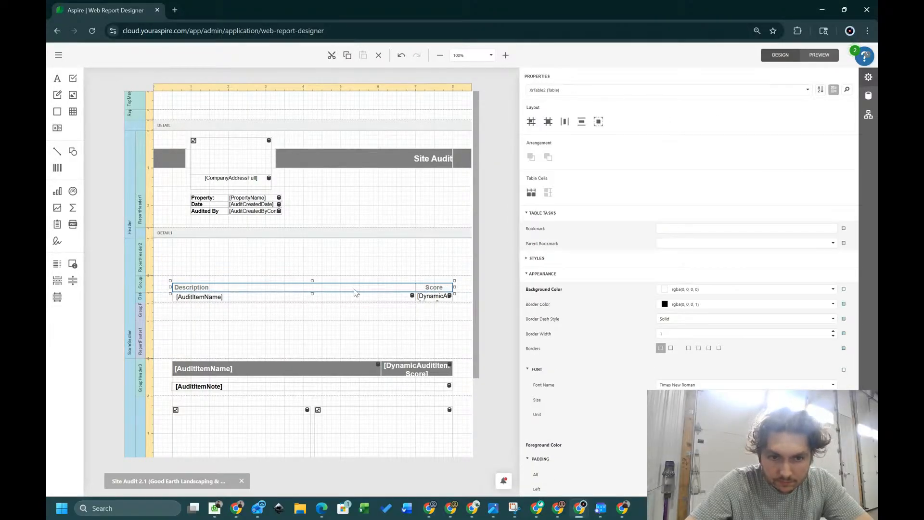
drag(355, 292, 356, 276)
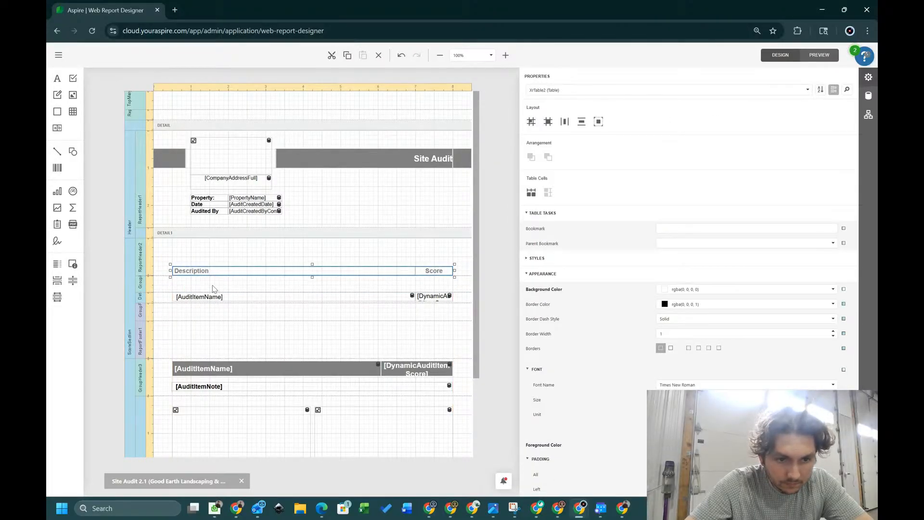
- Delete the emptied group header and the GroupFooter2 band from ScoreSection, and shrink the ReportFooter1 band's height
click(146, 286)
click(380, 55)
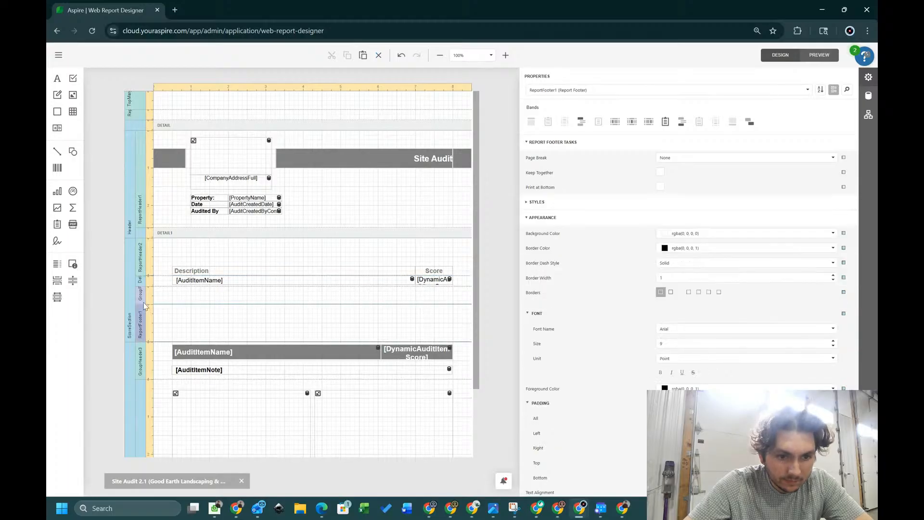
click(380, 55)
drag(144, 326, 142, 310)
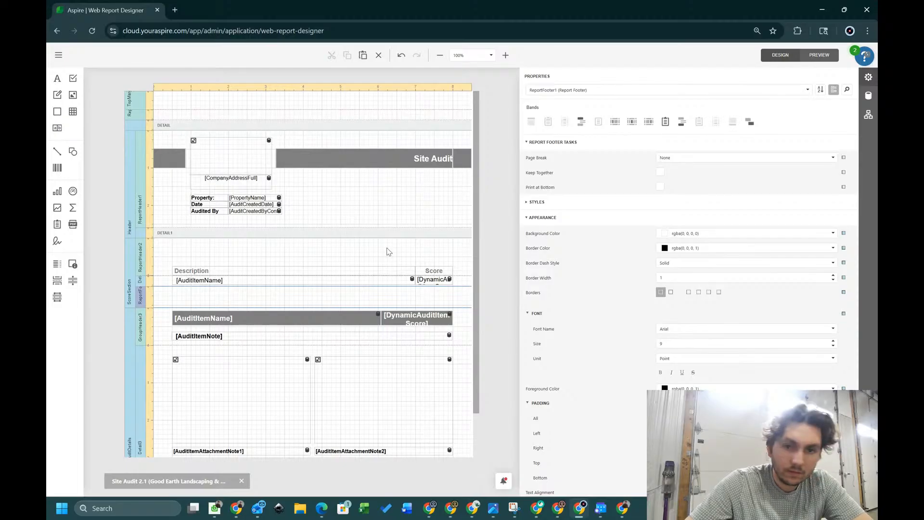
- Copy the item name and score table from the ScoreSection detail band into the ReportFooter1 band
click(453, 285)
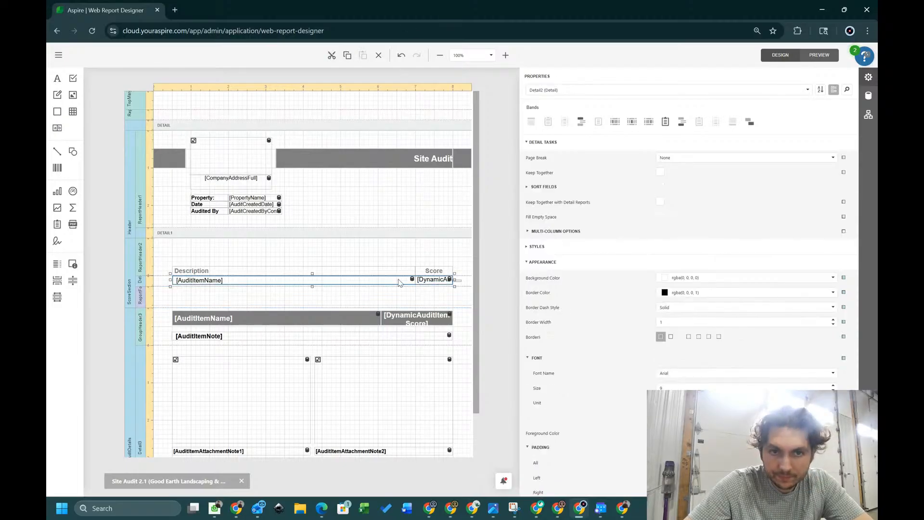
key(ctrl+c)
click(360, 300)
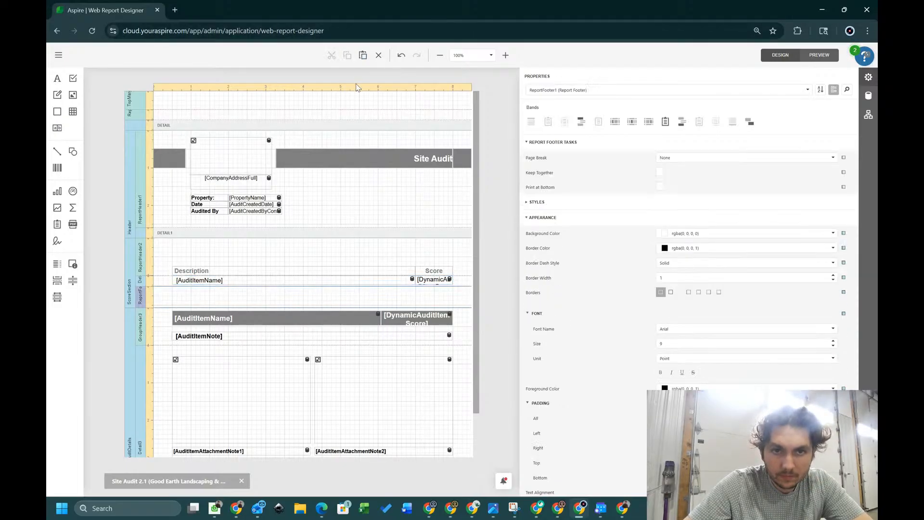
click(364, 56)
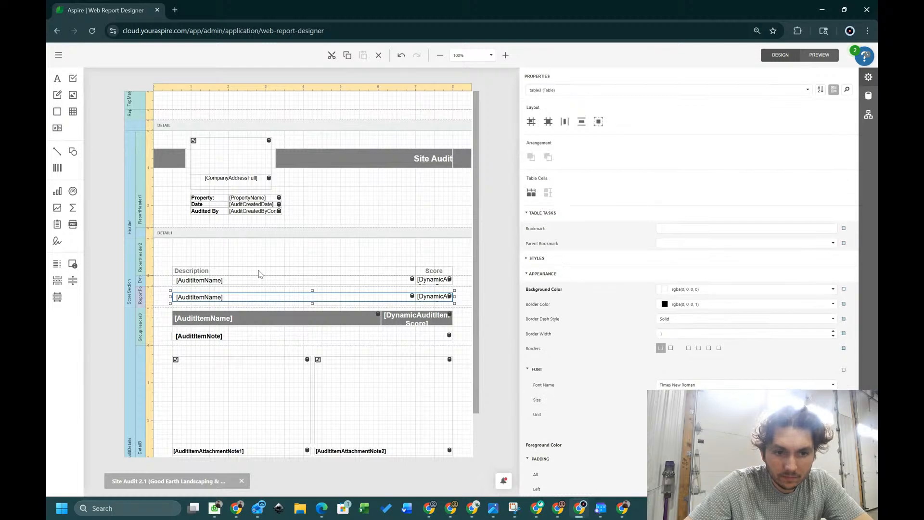
- Make the AuditItemName cell of the copied table bold and align its text to the right
click(214, 298)
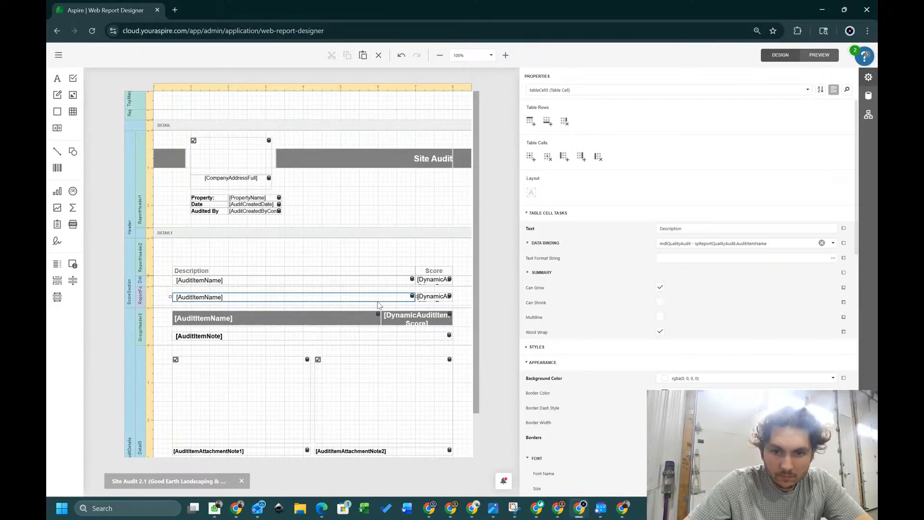
scroll(625, 305, down, 5)
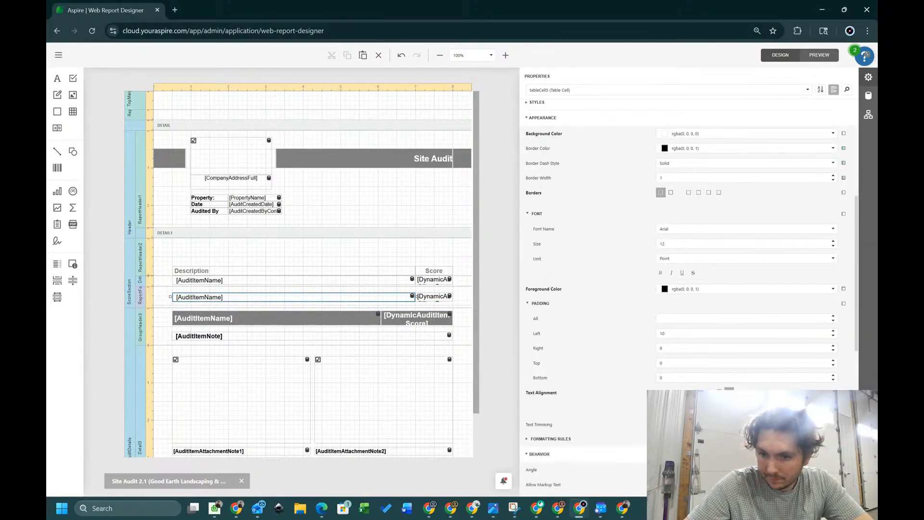
click(661, 272)
click(738, 406)
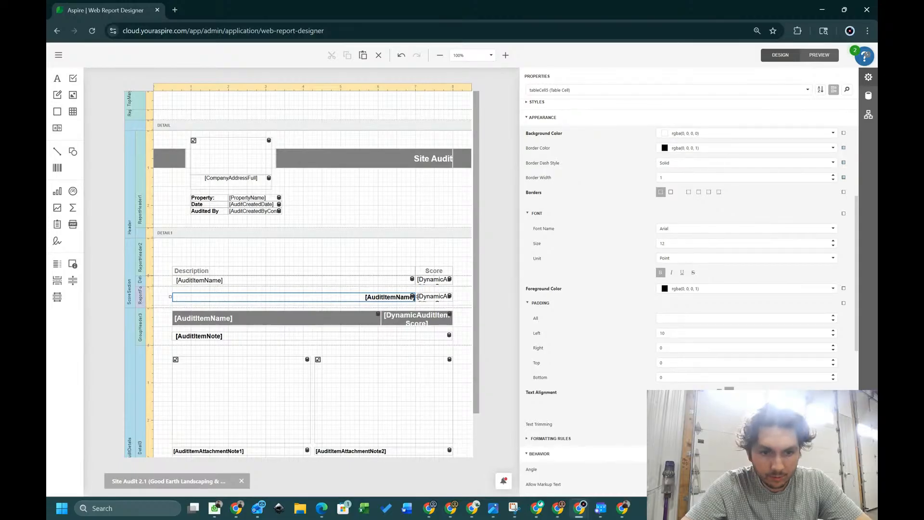
- Clear the data binding of the copied table's AuditItemName cell and replace its text with "Total Score:"
scroll(718, 356, up, 5)
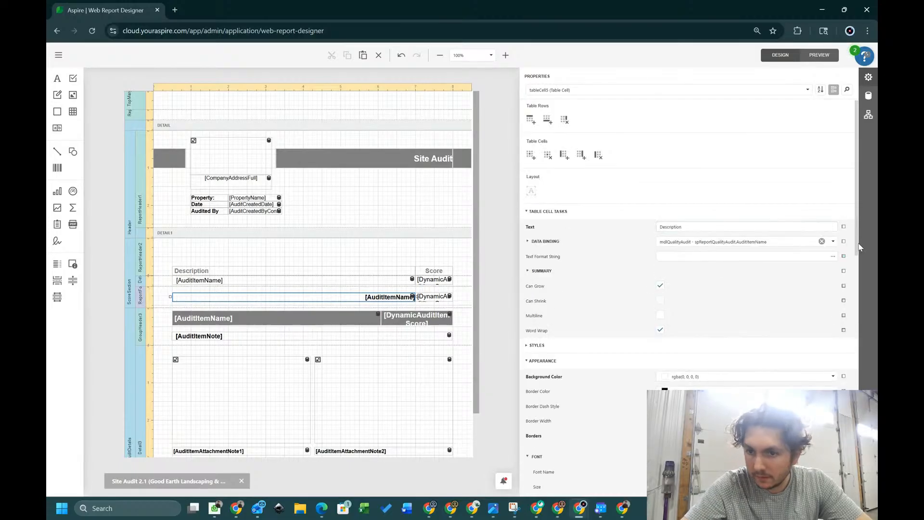
click(826, 241)
double_click(401, 298)
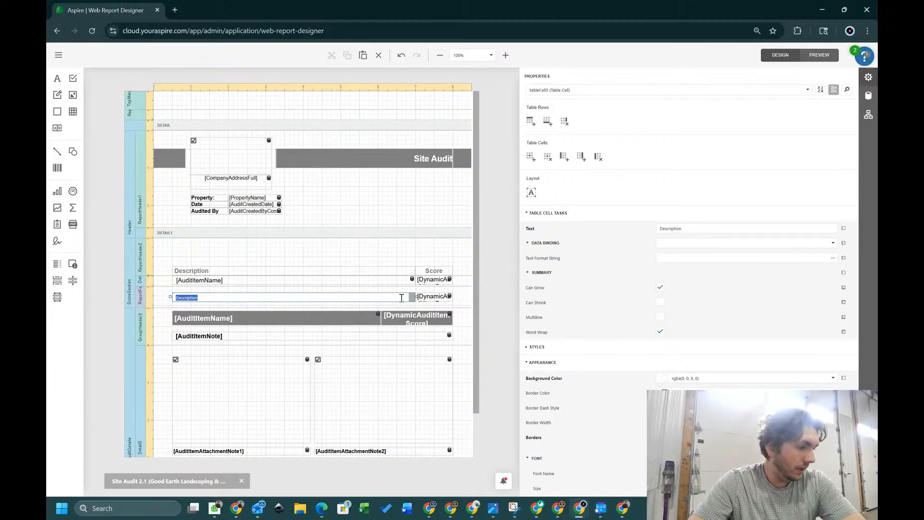
text(Total Score:)
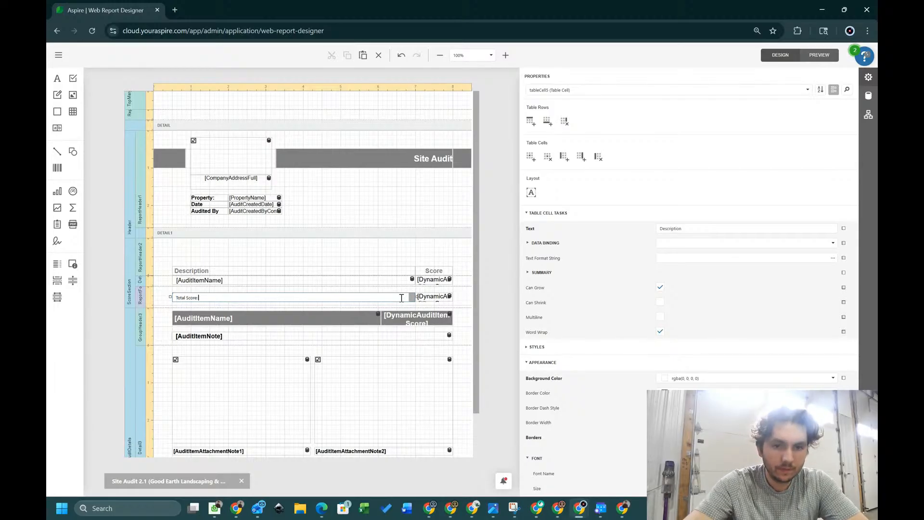
- Clear the data binding of the score cell beside "Total Score:" and replace its text with "[AuditScore]%"
click(442, 301)
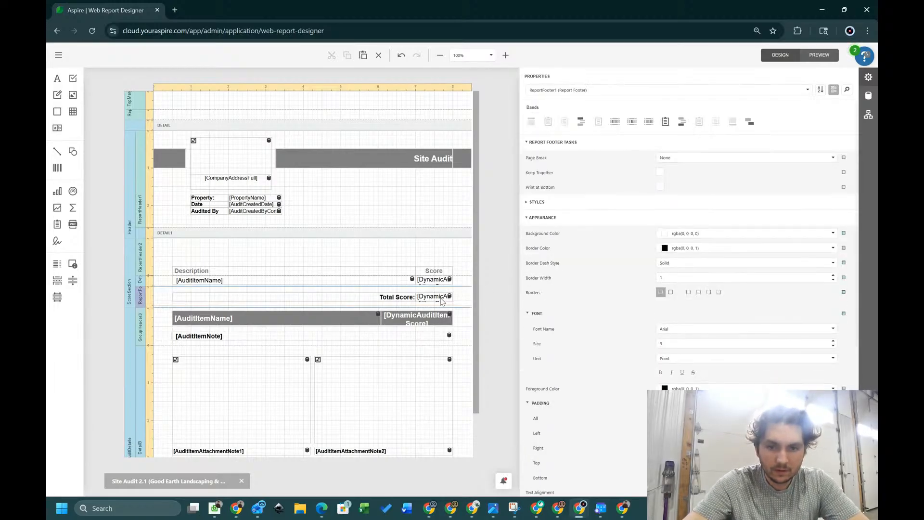
click(438, 299)
click(823, 246)
click(765, 228)
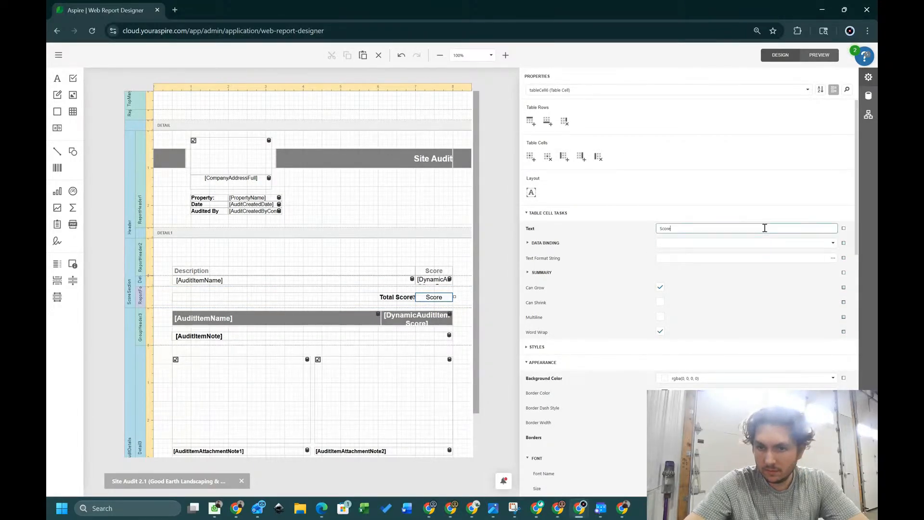
key(BackSpace)
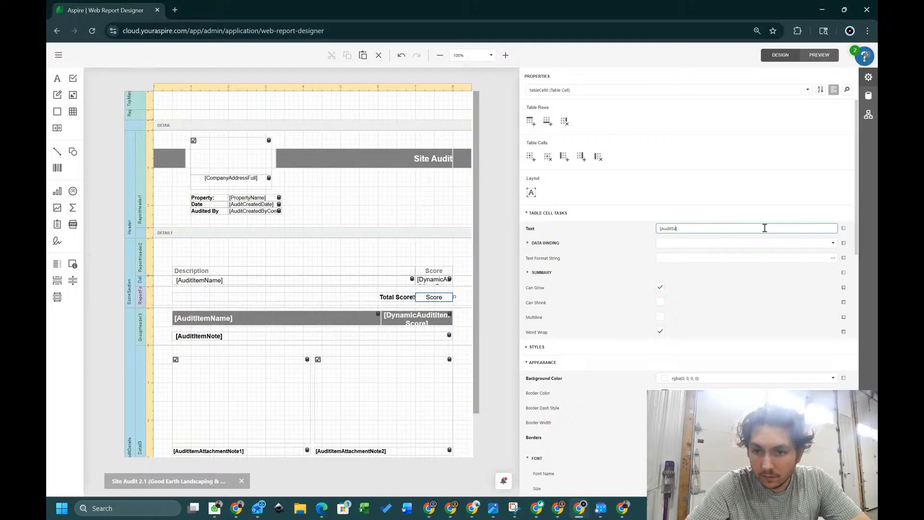
key(BackSpace)
key(BackSpace)
key(BackSpace)
key(BackSpace)
key(BackSpace)
key(BackSpace)
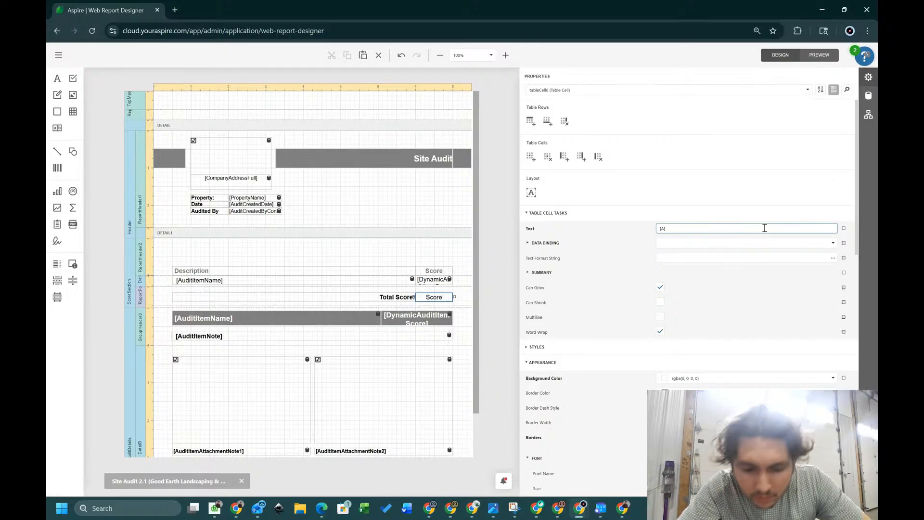
text(uditScore)
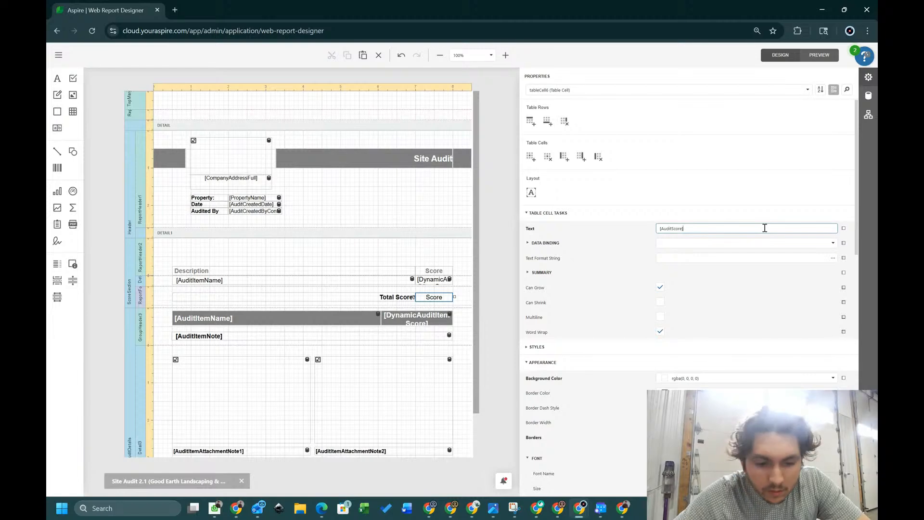
text(]%)
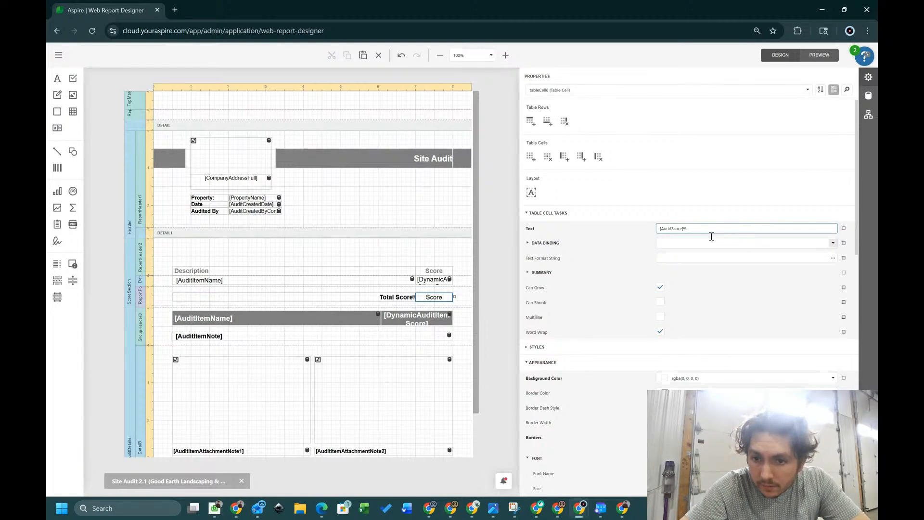
click(586, 219)
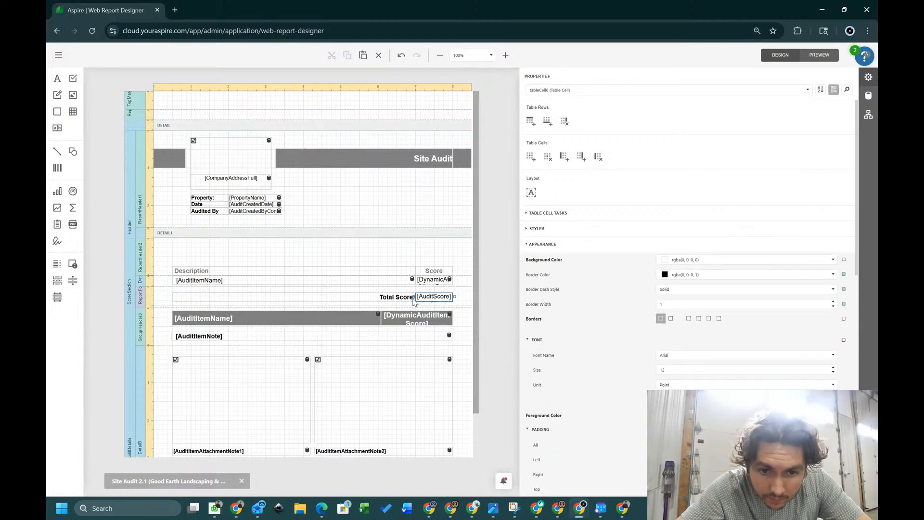
- Make the [AuditScore]% cell in the ReportFooter1 band bold
scroll(689, 334, down, 6)
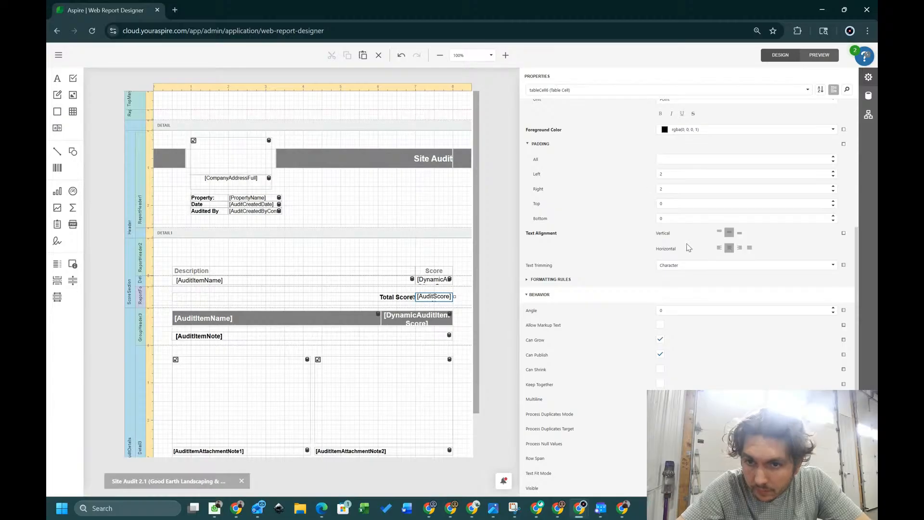
scroll(665, 284, down, 4)
scroll(656, 289, up, 6)
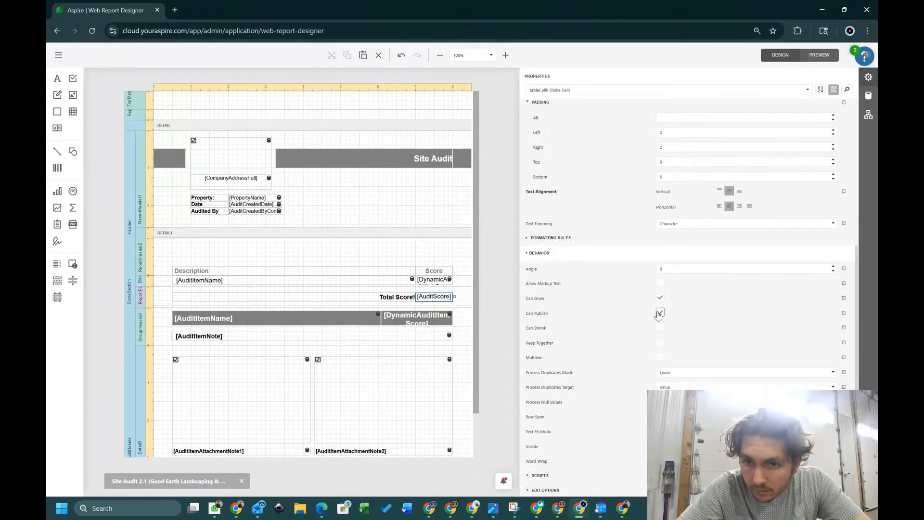
click(660, 192)
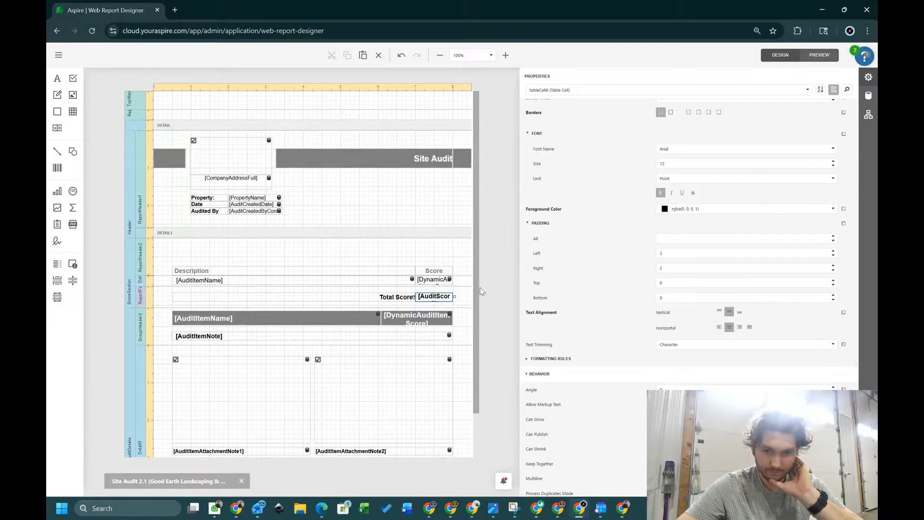
click(463, 300)
- Add a new formatting rule from the ScoreSection detail report and name it HideIfNoScorScaleType
click(130, 295)
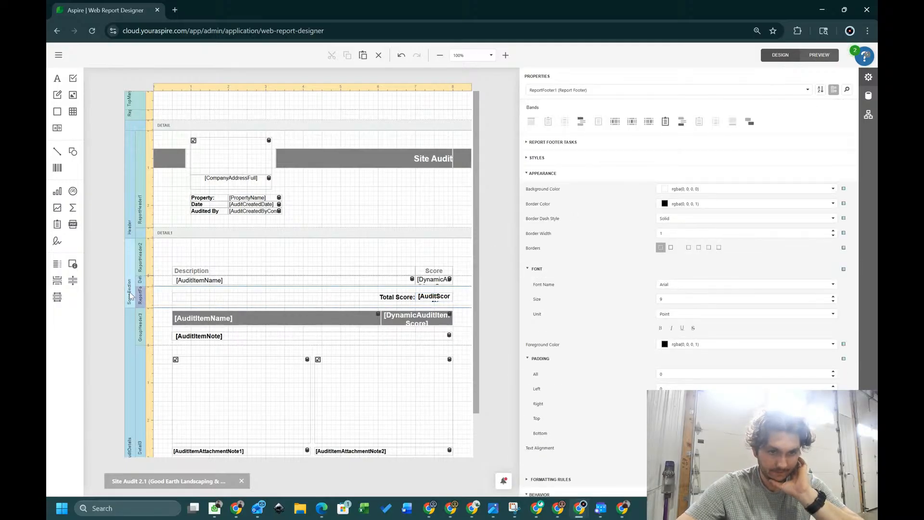
scroll(761, 318, down, 5)
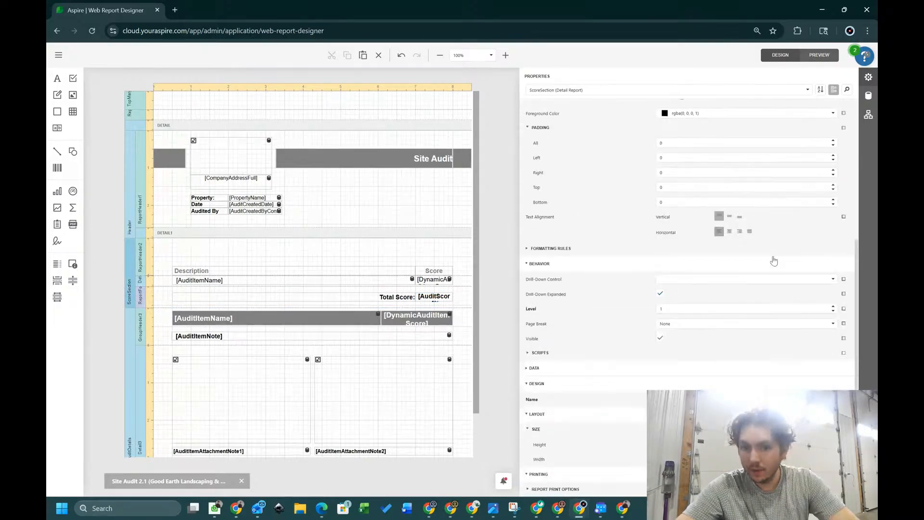
click(542, 251)
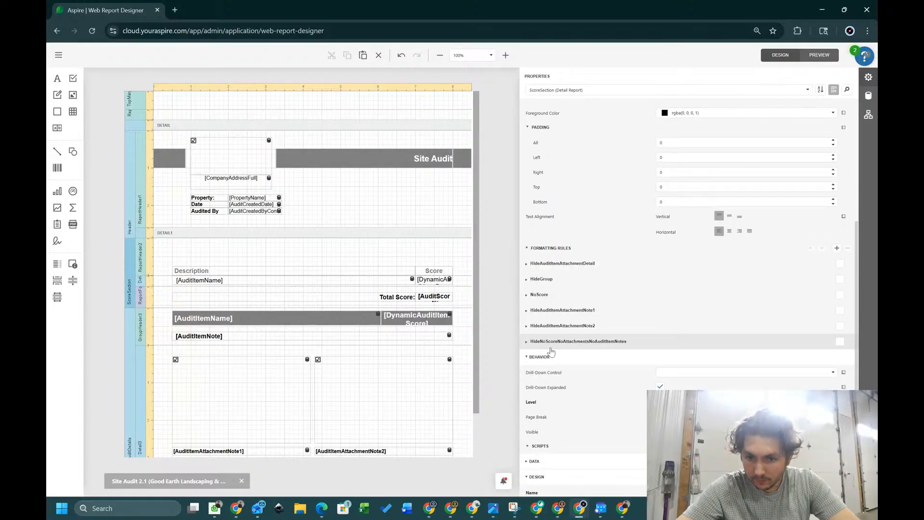
click(837, 248)
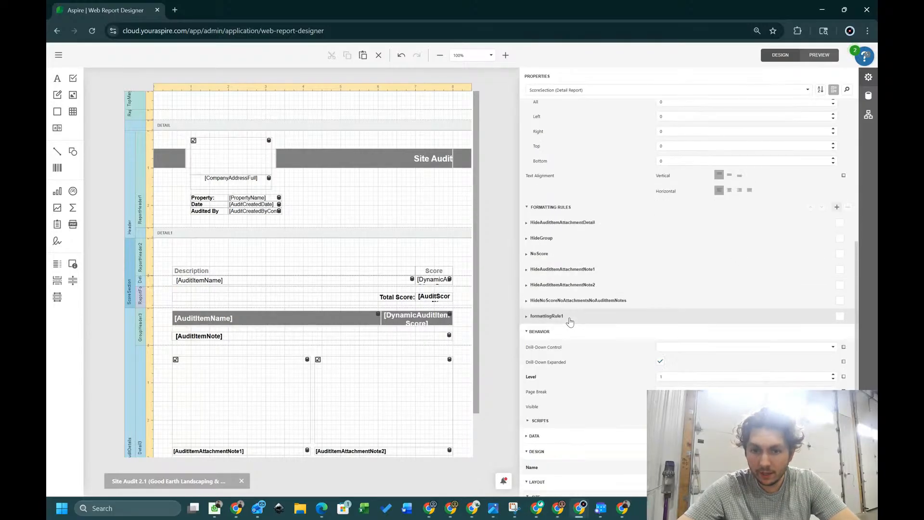
click(547, 316)
double_click(679, 329)
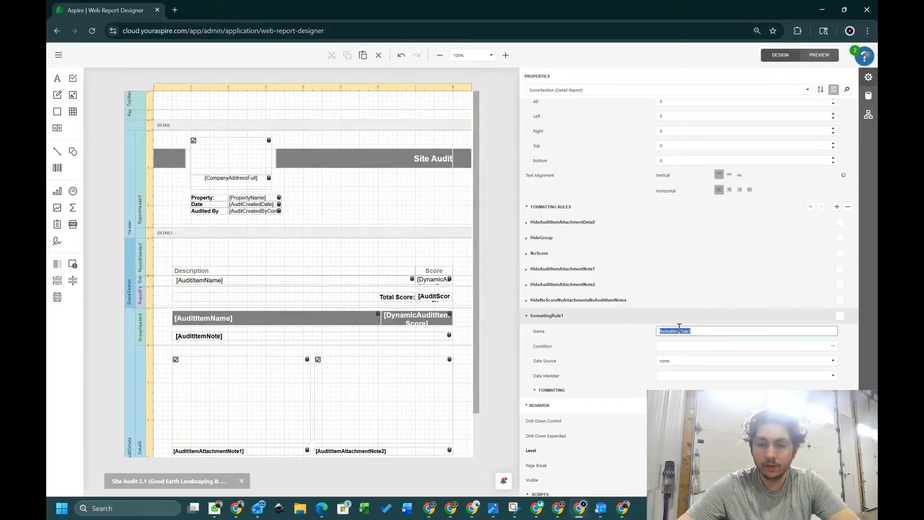
text(HideIfNoScorScaleType)
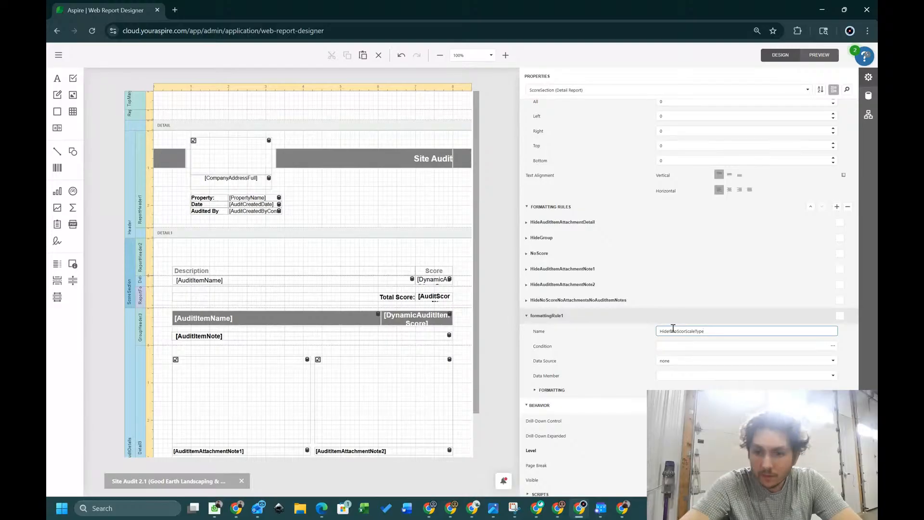
- Set the HideIfNoScorScaleType rule's condition to [AuditQAScaleType] == 5 in the expression editor
click(680, 344)
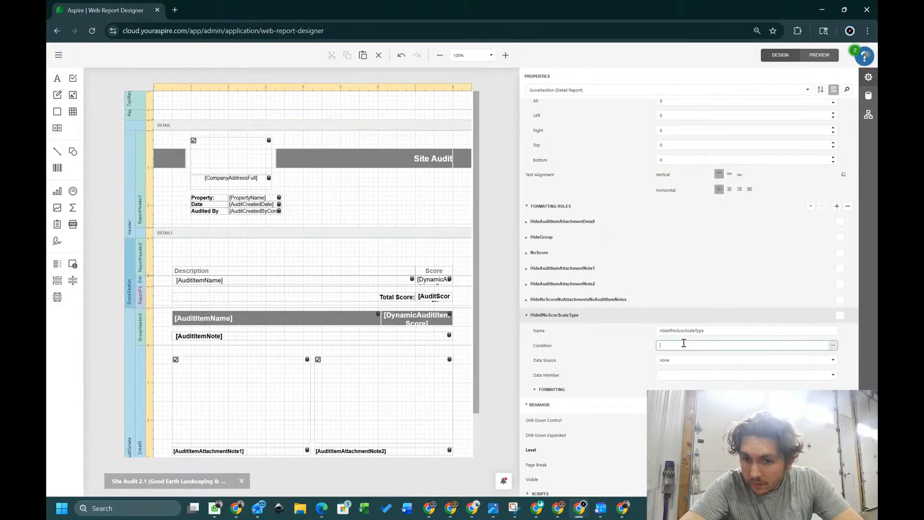
click(834, 346)
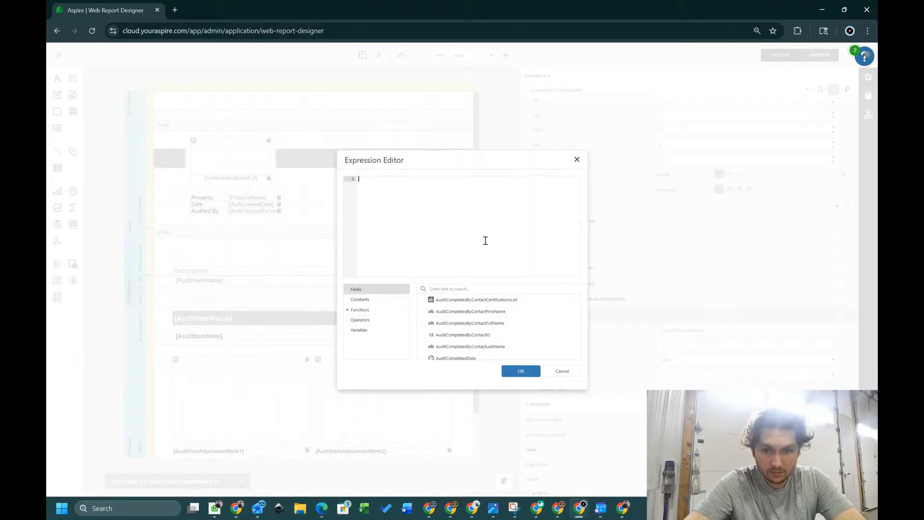
click(492, 290)
text(qa)
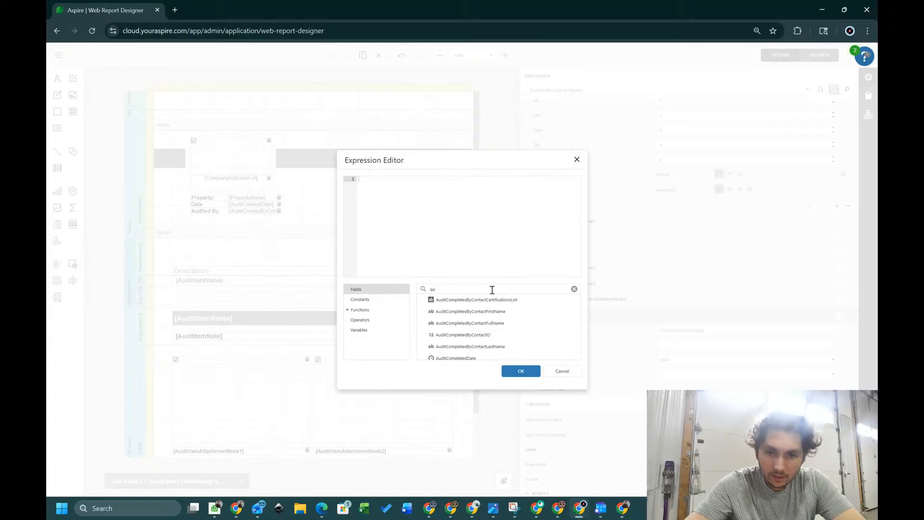
double_click(498, 302)
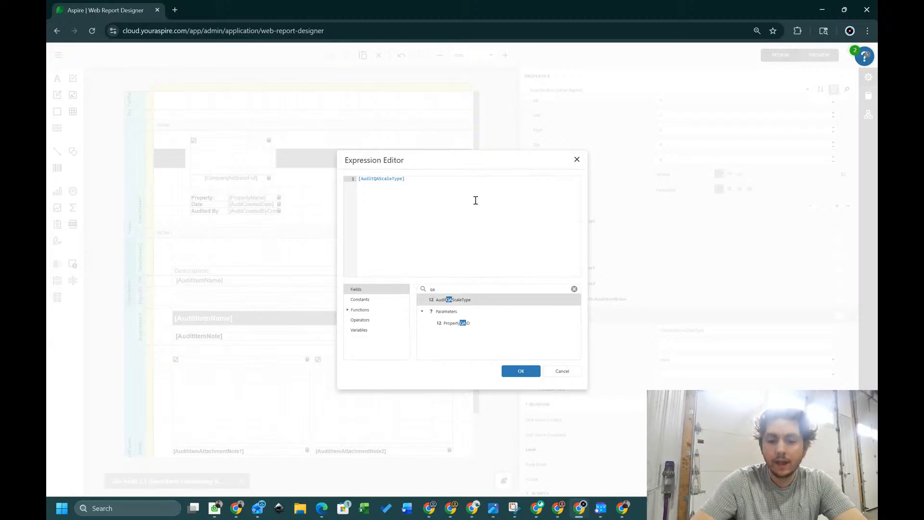
text(== )
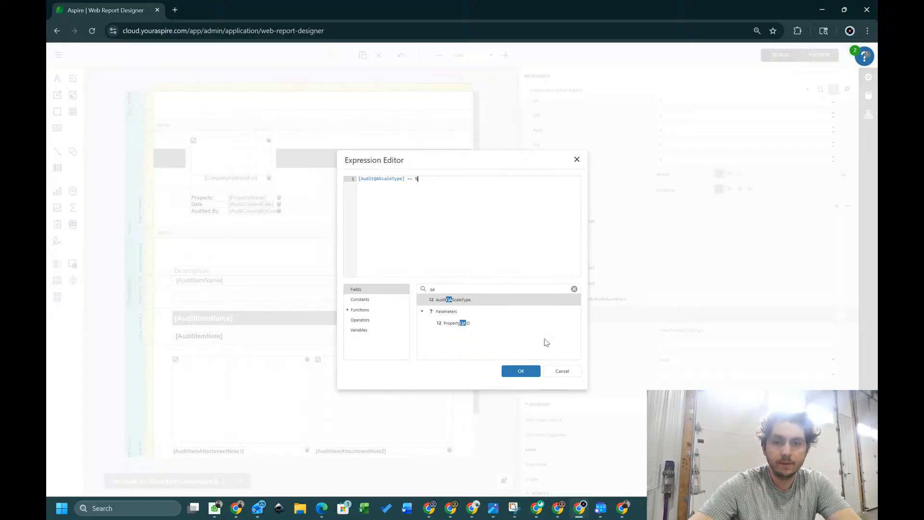
text(5)
click(521, 371)
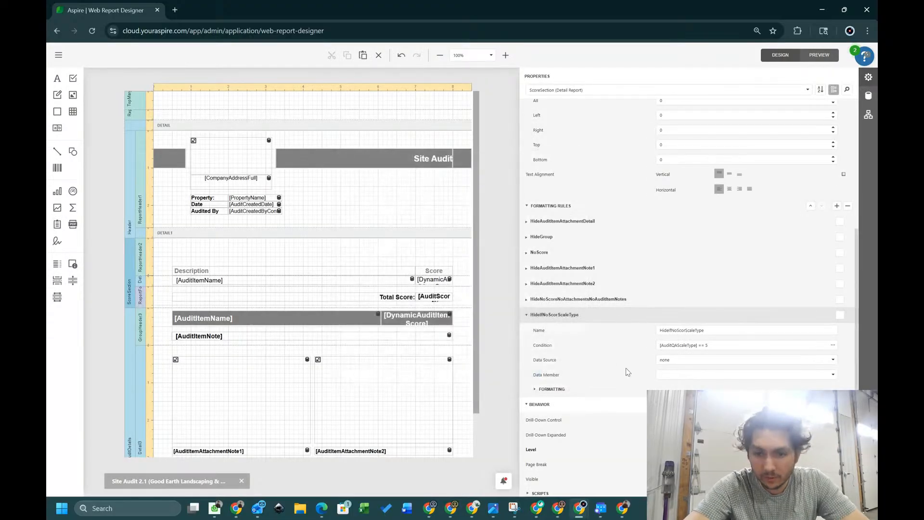
- Set the HideIfNoScorScaleType rule's Visible formatting to False and enable the rule for ScoreSection
click(547, 389)
scroll(671, 371, down, 4)
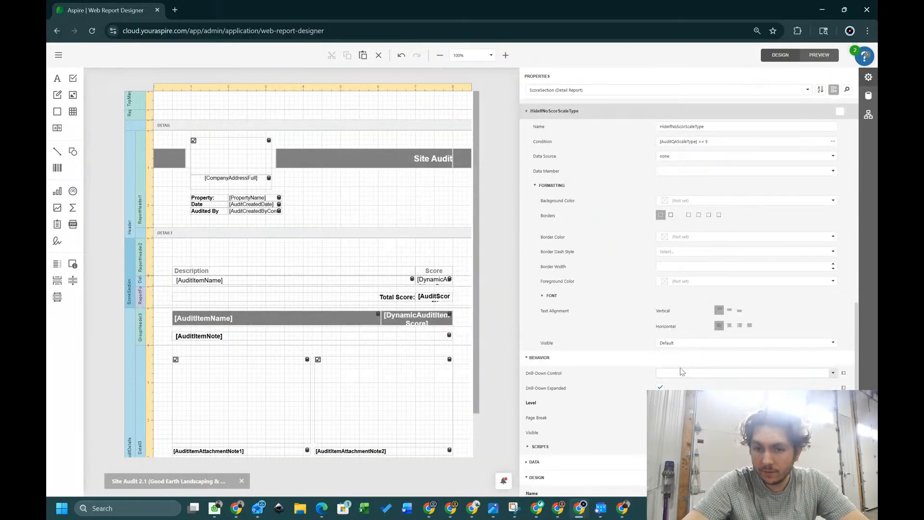
click(687, 343)
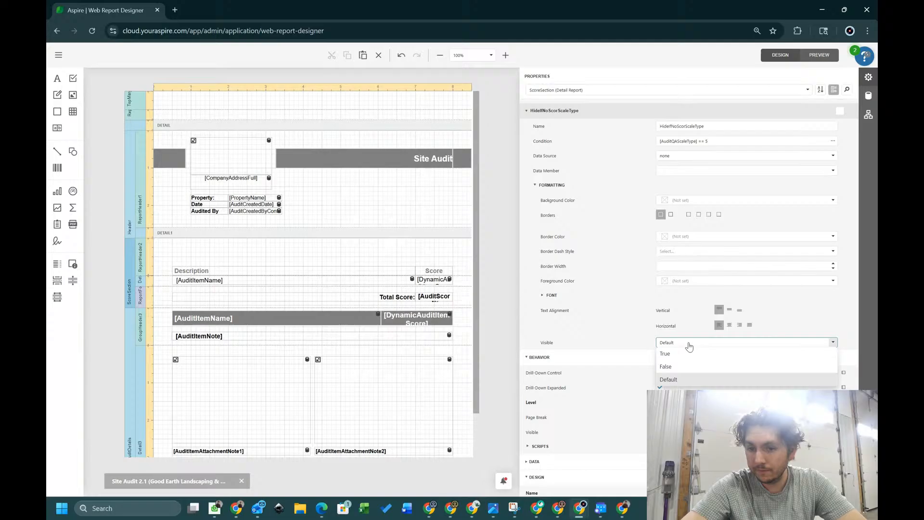
click(688, 374)
scroll(698, 356, up, 3)
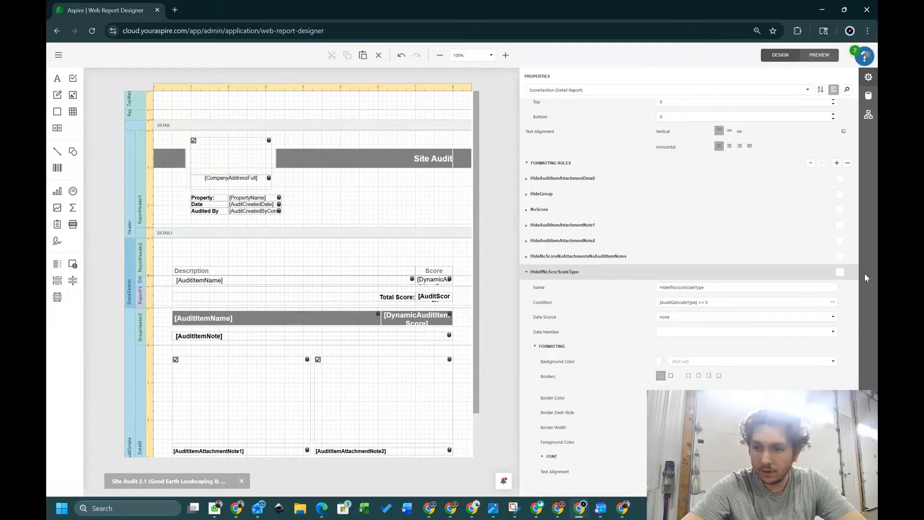
click(840, 272)
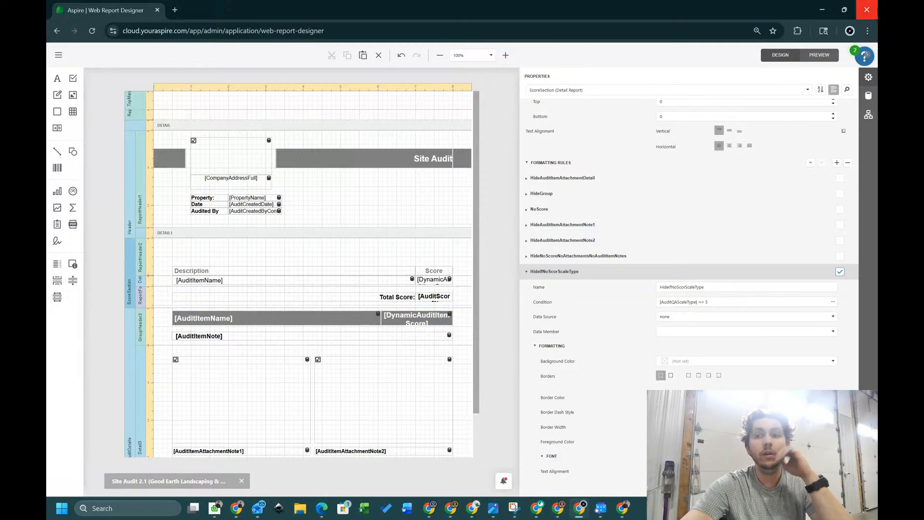
- Preview the report with the preset quality audit to check the total score row, and return to the design view
click(821, 57)
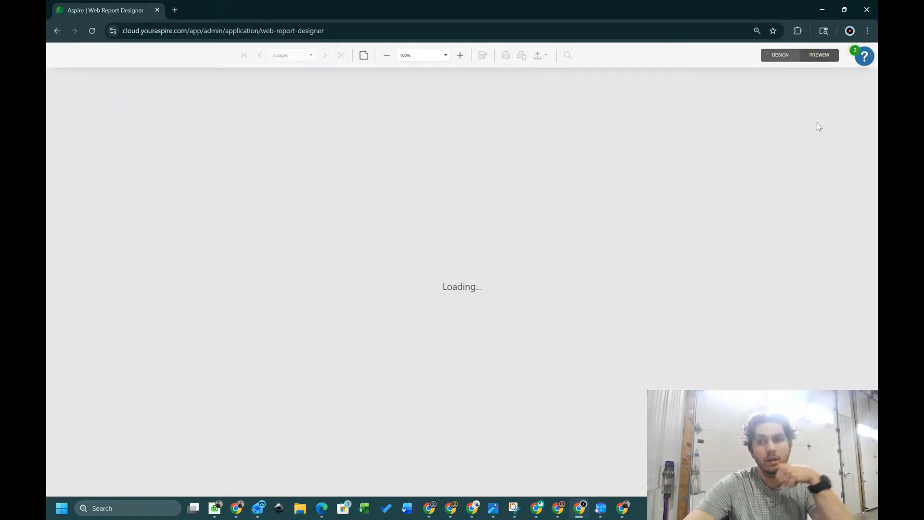
click(835, 112)
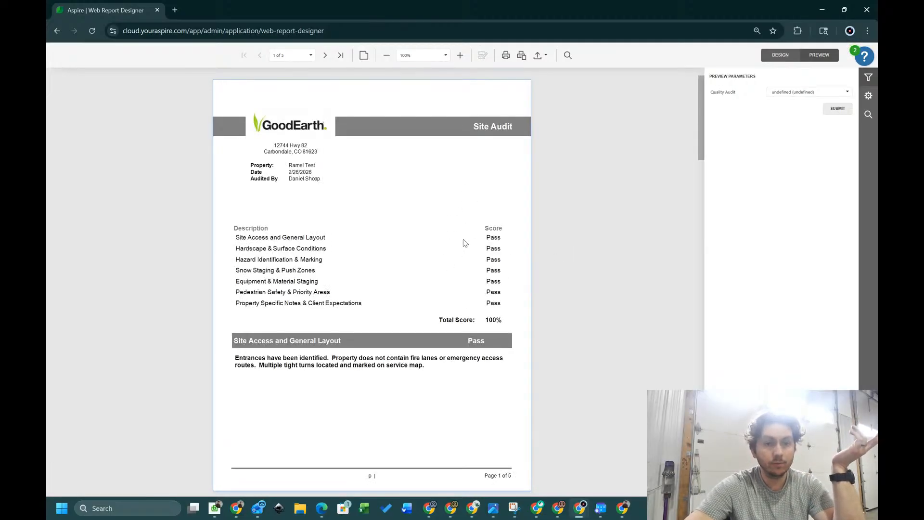
click(781, 55)
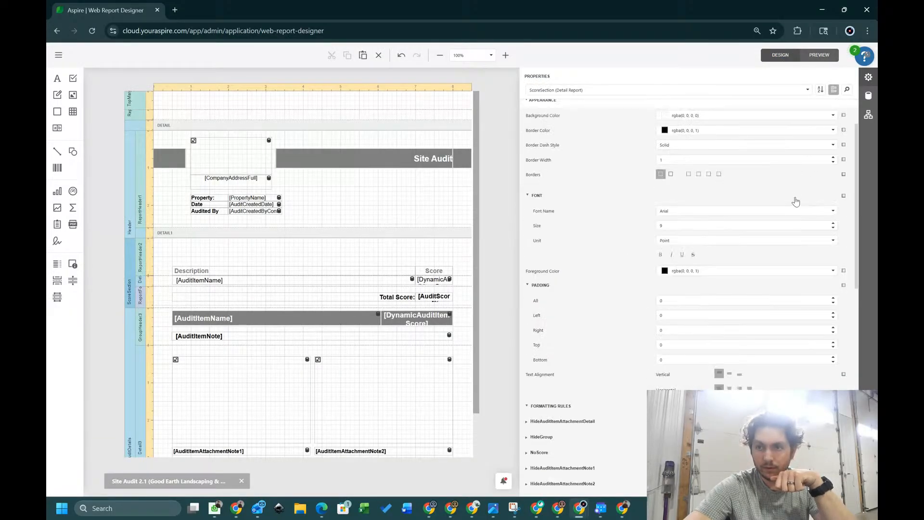
- Preview the report with the GE - Active Construction Project Update TEST audit to check the score section, and return to the design view
click(820, 55)
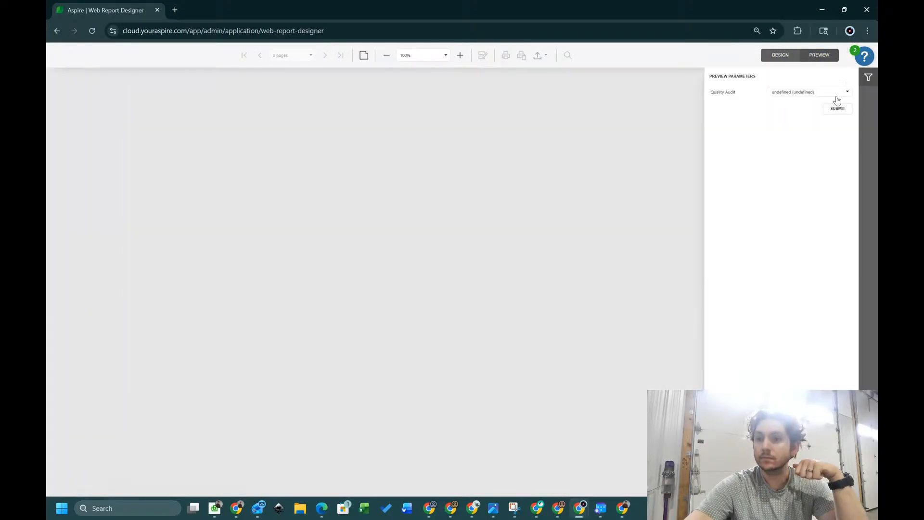
click(847, 92)
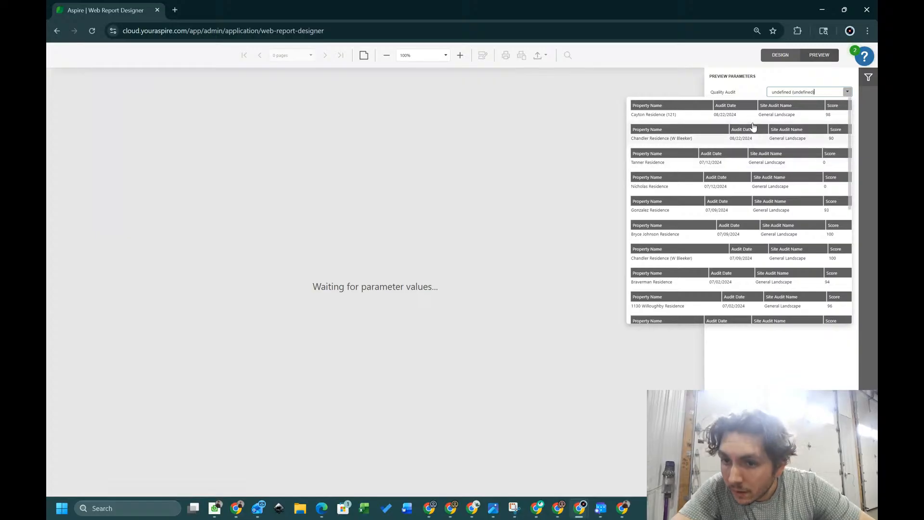
scroll(797, 243, down, 1)
scroll(798, 243, down, 2)
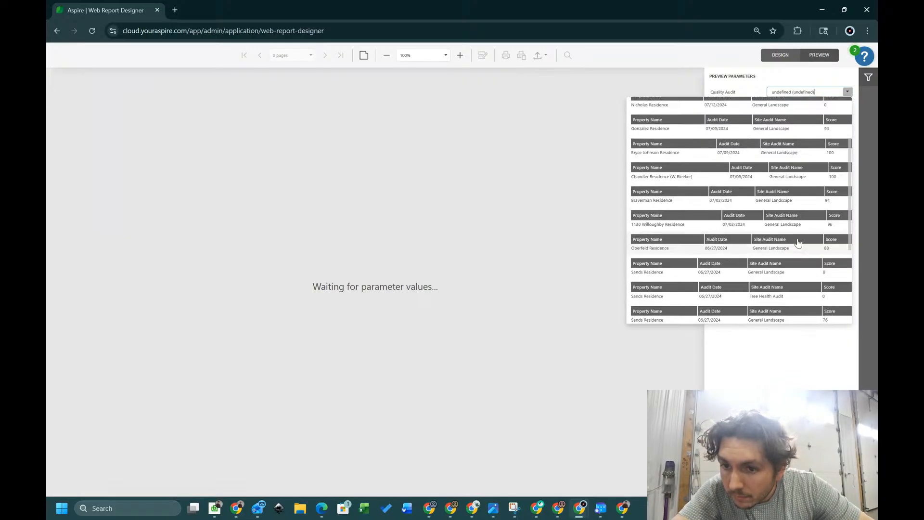
click(788, 92)
text(es)
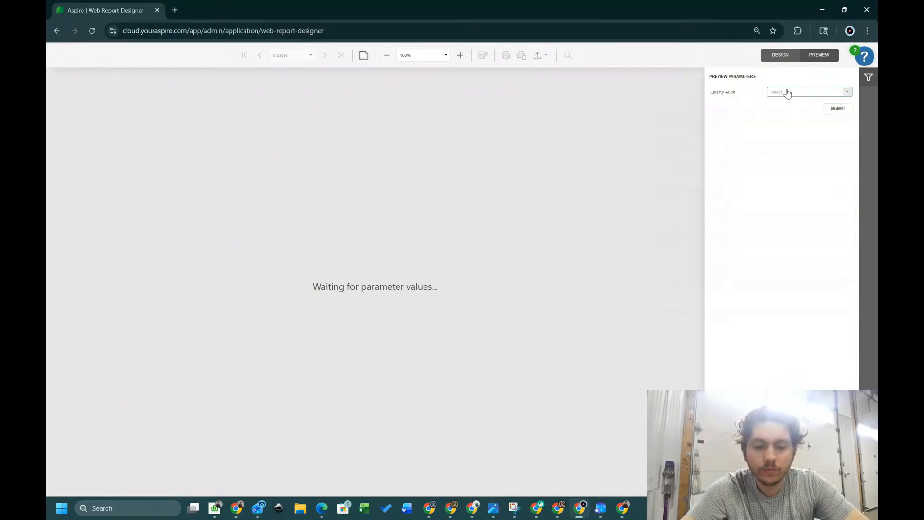
text(test)
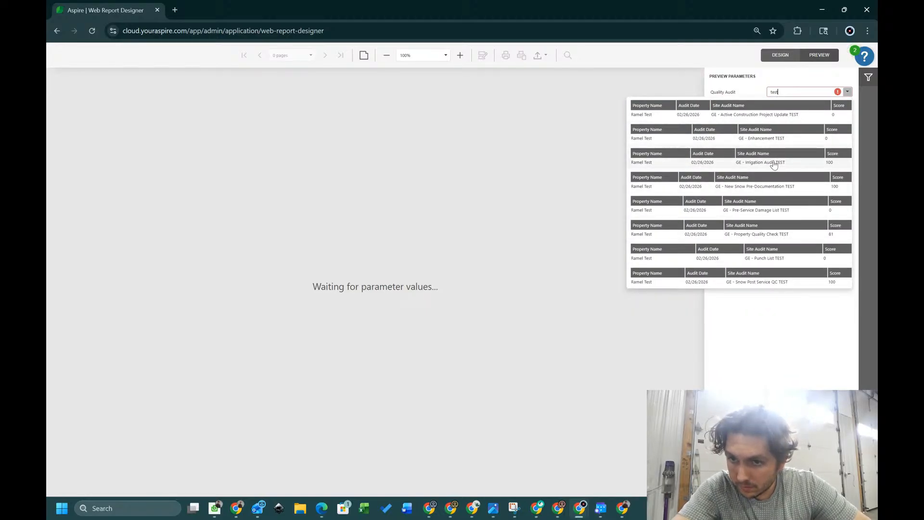
click(800, 116)
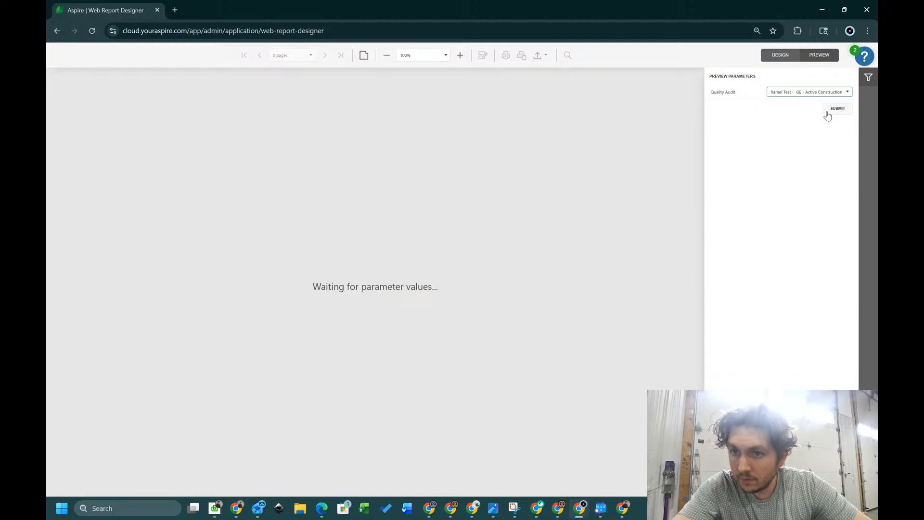
click(829, 112)
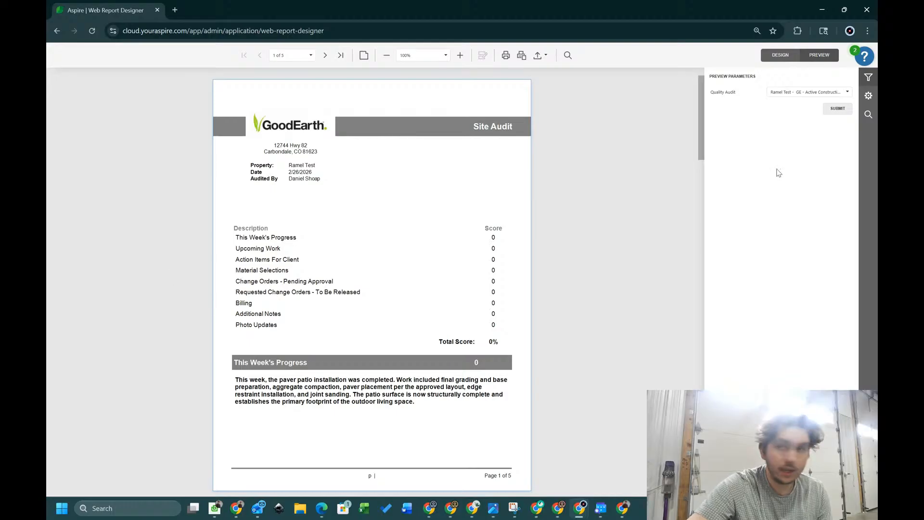
click(781, 54)
- Move the Description and Score header table up to near the upper edge of the ReportHeader2 band
click(144, 248)
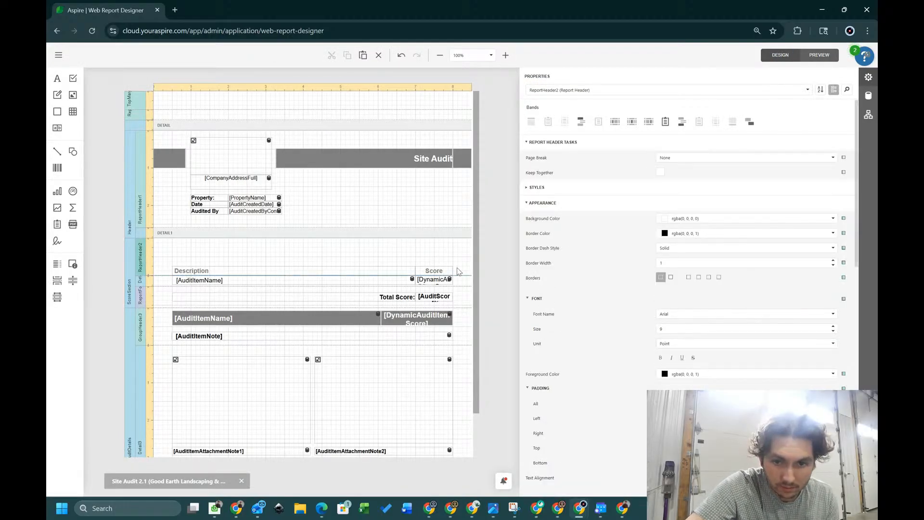
click(409, 268)
key(Up)
key(Up)
key(Up)
key(Up)
key(Up)
key(Up)
key(Up)
key(Up)
key(Up)
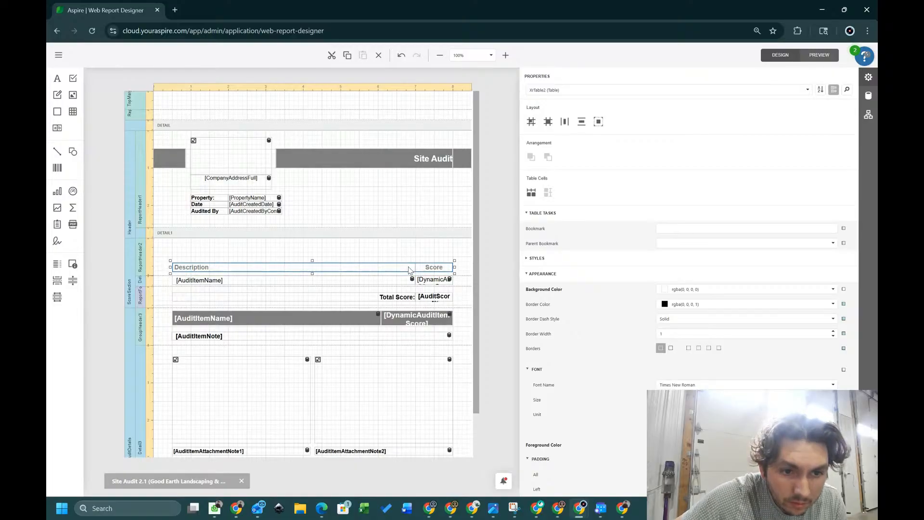
key(Up)
key(Up)
key(Up)
key(Up)
key(Up)
key(Up)
key(Up)
key(Up)
key(Up)
key(Up)
key(Up)
key(Up)
key(Up)
key(Up)
key(Up)
key(Up)
key(Up)
key(Up)
key(Up)
key(Up)
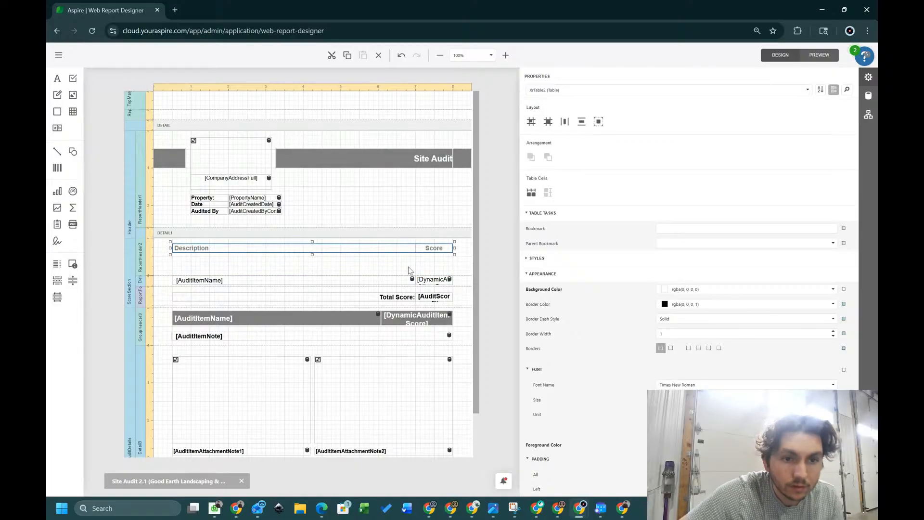
- Shrink the height of the ReportHeader2 band so it ends just below the Description and Score header row
click(143, 274)
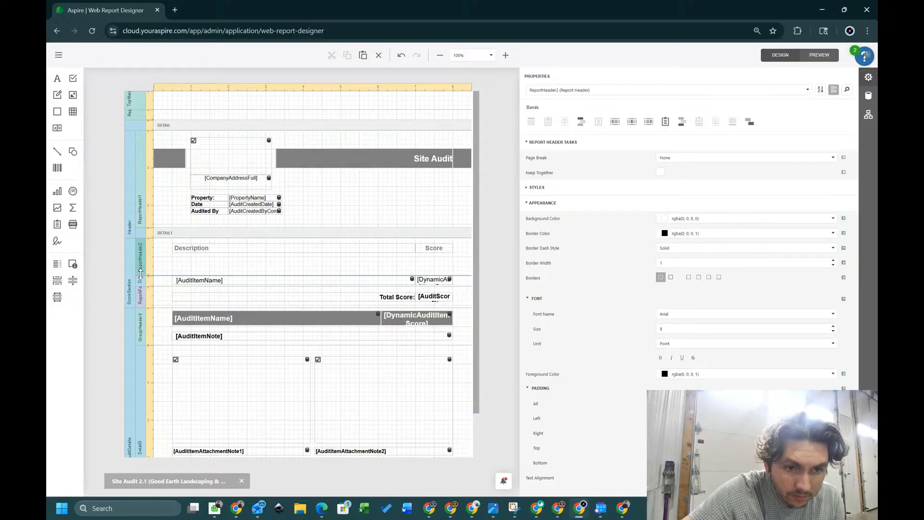
double_click(143, 259)
double_click(142, 245)
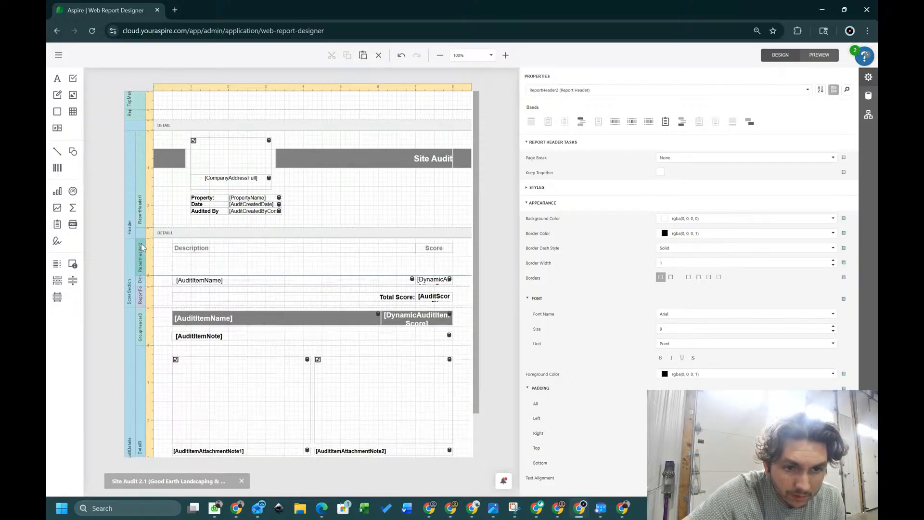
right_click(141, 245)
double_click(142, 252)
double_click(141, 245)
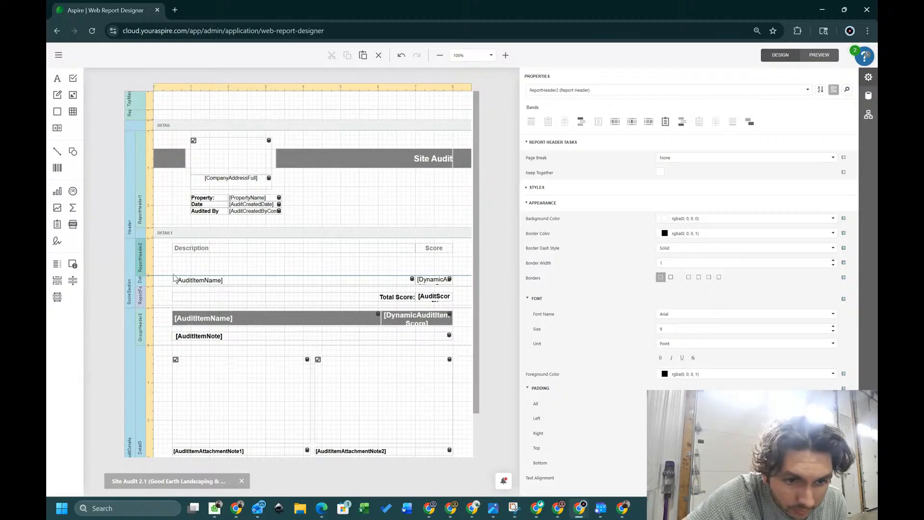
drag(168, 277, 197, 288)
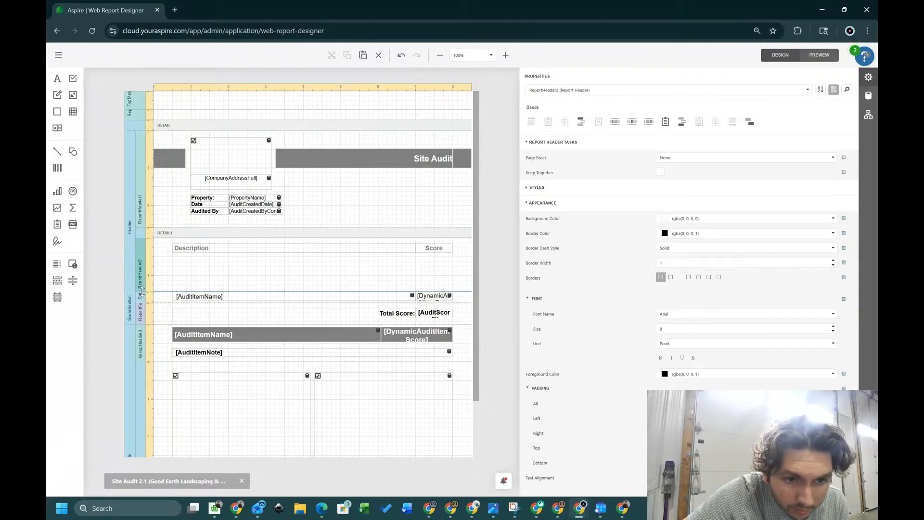
drag(141, 290, 148, 256)
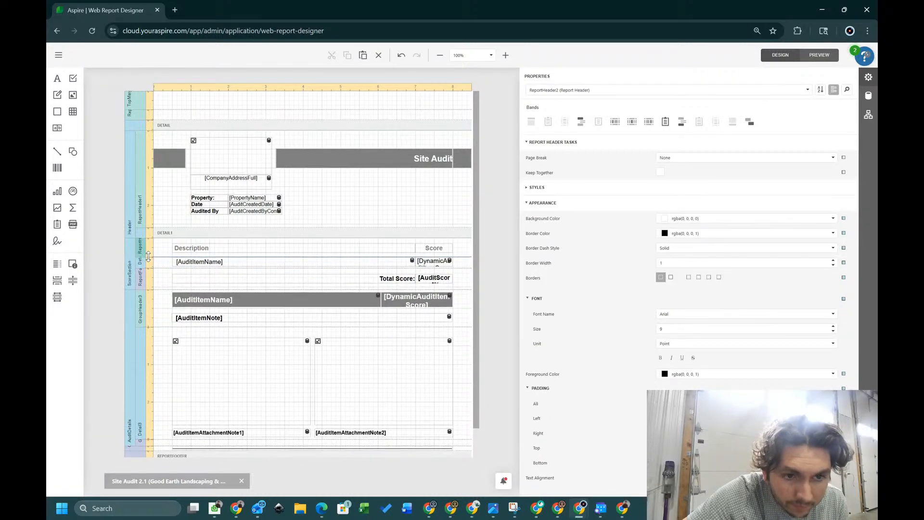
click(120, 244)
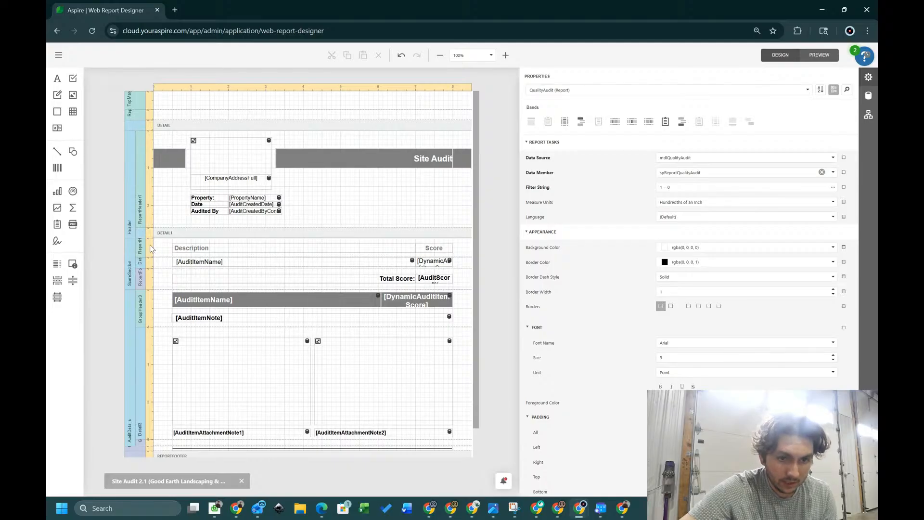
- Enable the HideIfNoScorScaleType formatting rule for the ReportHeader2, Detail2 and ReportFooter1 bands
click(144, 247)
scroll(817, 169, down, 3)
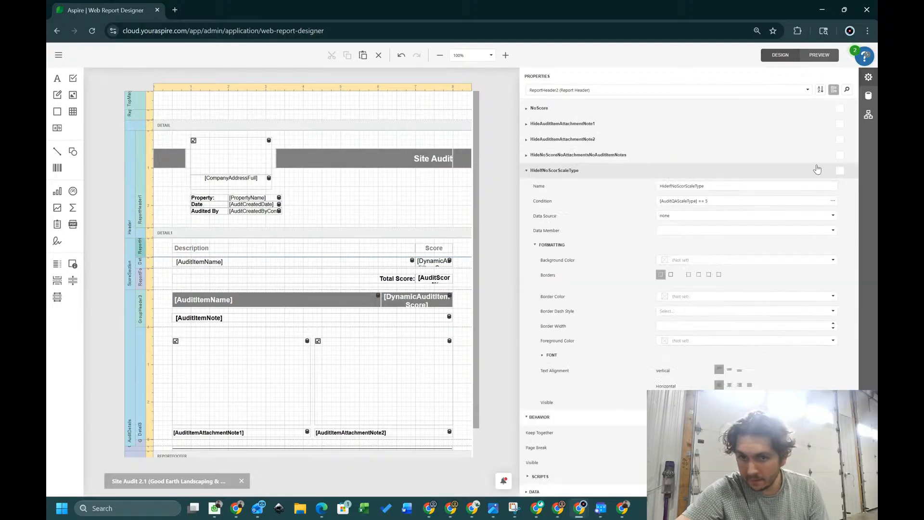
click(840, 170)
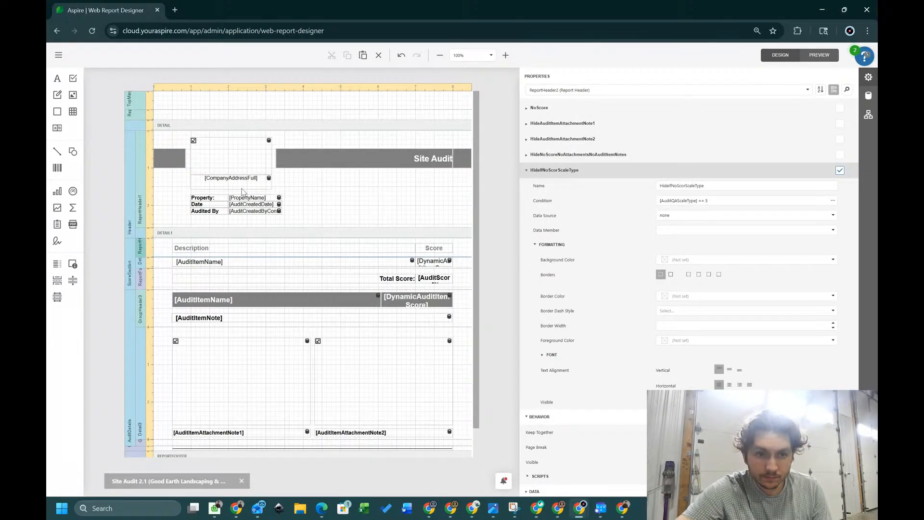
click(140, 263)
scroll(773, 258, down, 5)
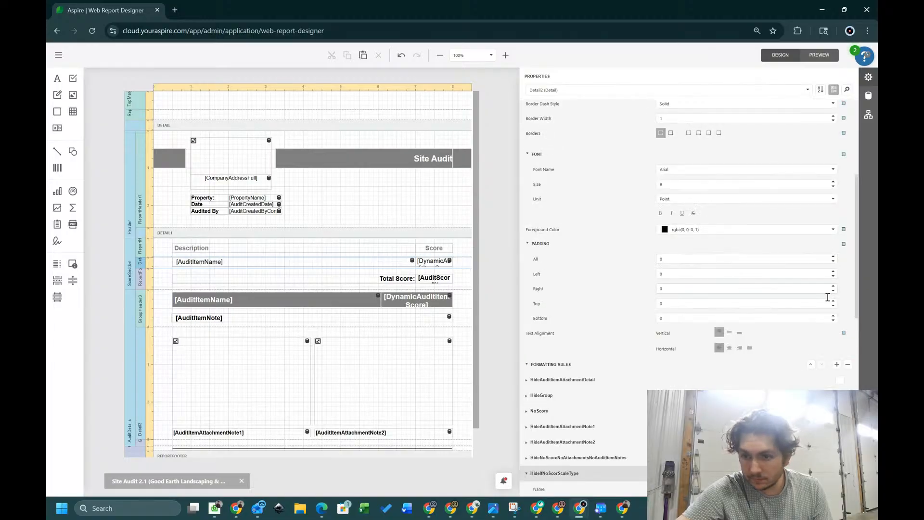
scroll(836, 363, down, 1)
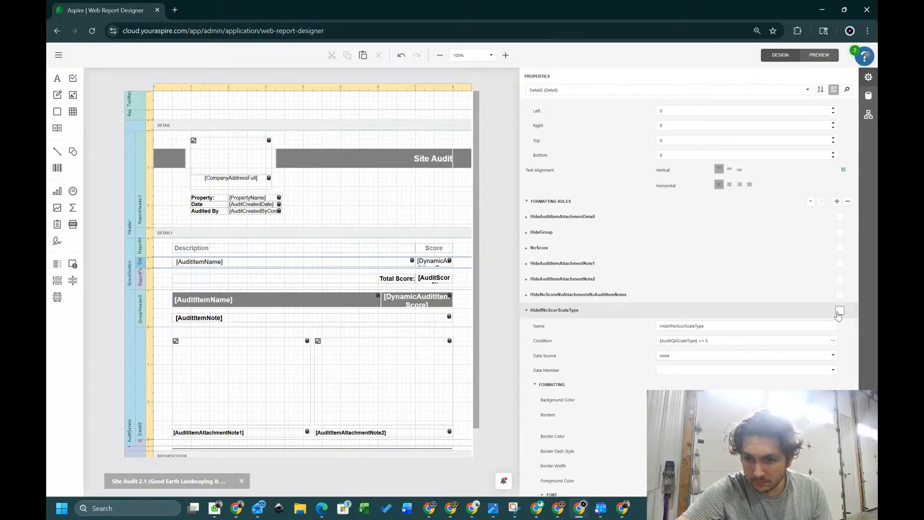
click(140, 279)
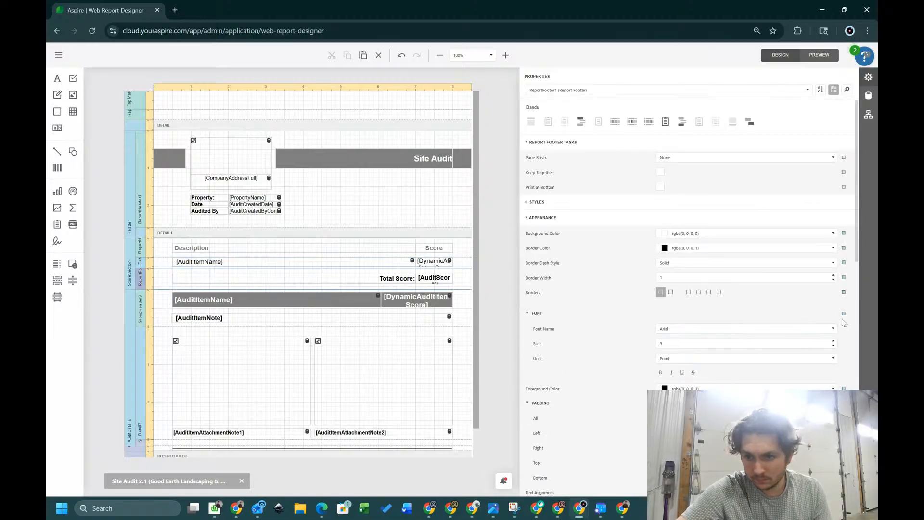
scroll(717, 333, down, 4)
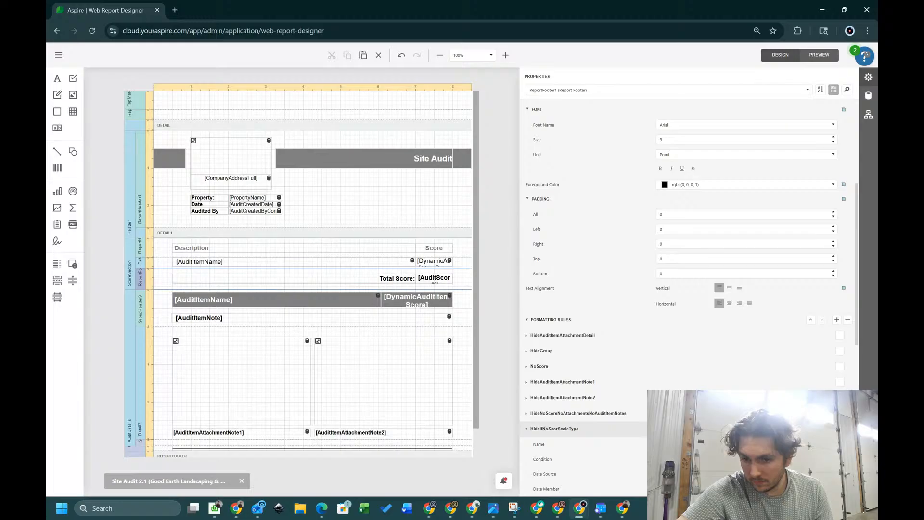
- Preview the report with the preset audit to check that the score section is hidden, and return to the design view
click(814, 57)
click(828, 110)
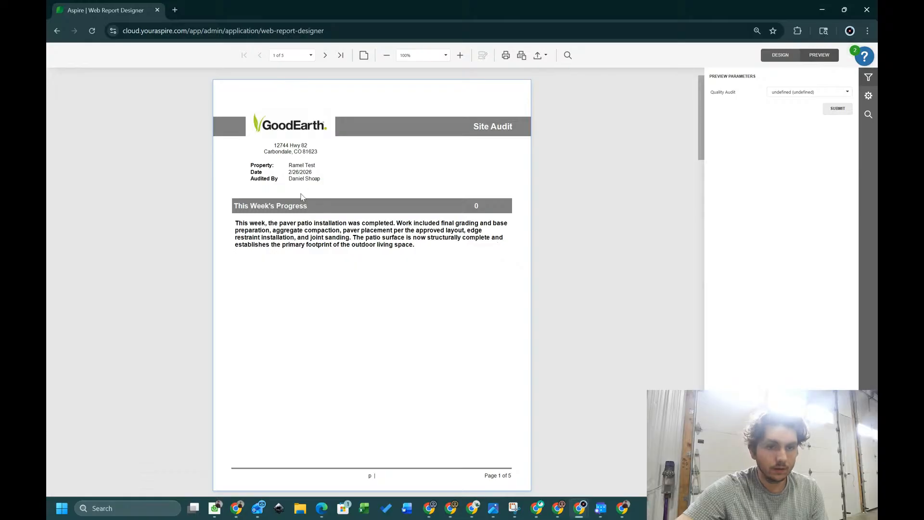
click(777, 60)
- Indent the left edges of the description header, audit item, total score, group header and AuditItemNote rows to align with the Property block
click(196, 248)
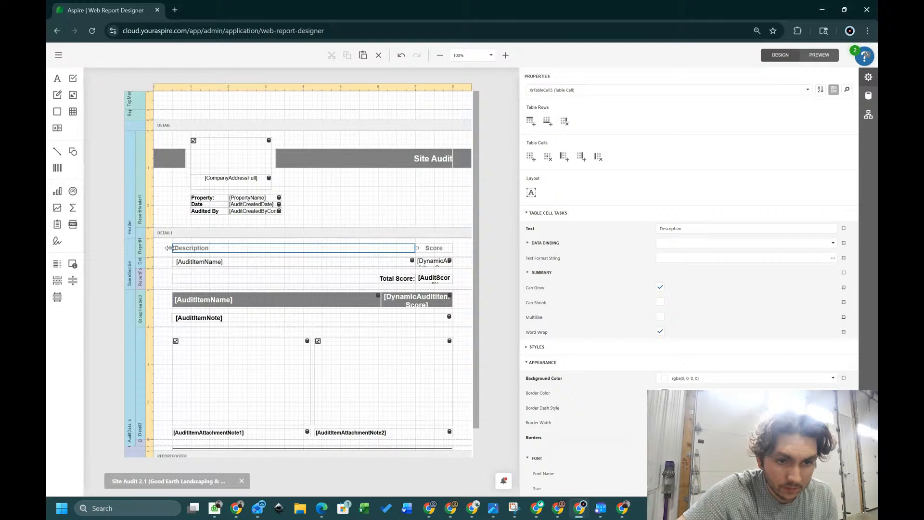
drag(169, 248, 191, 318)
click(178, 263)
click(174, 279)
click(178, 300)
click(182, 319)
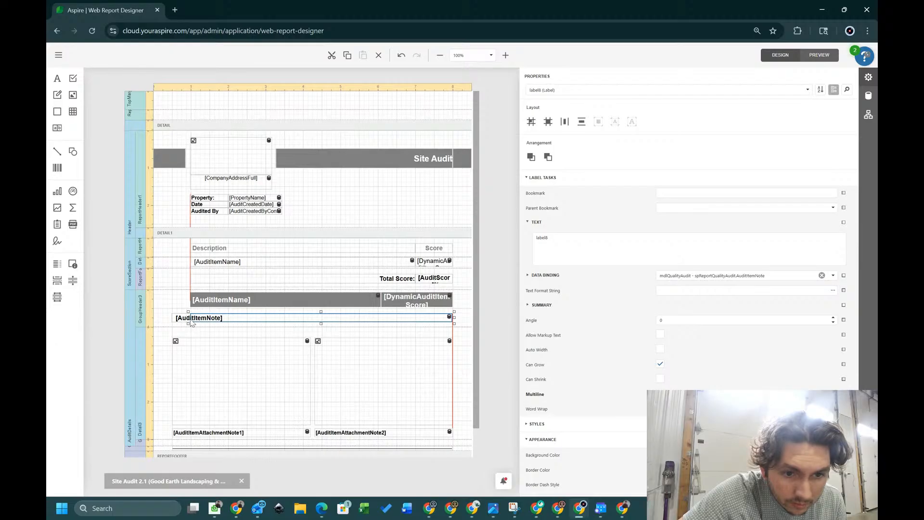
- Try to indent the left edge of the first attachment picture box on its own, and undo the resize
click(175, 384)
scroll(291, 368, down, 1)
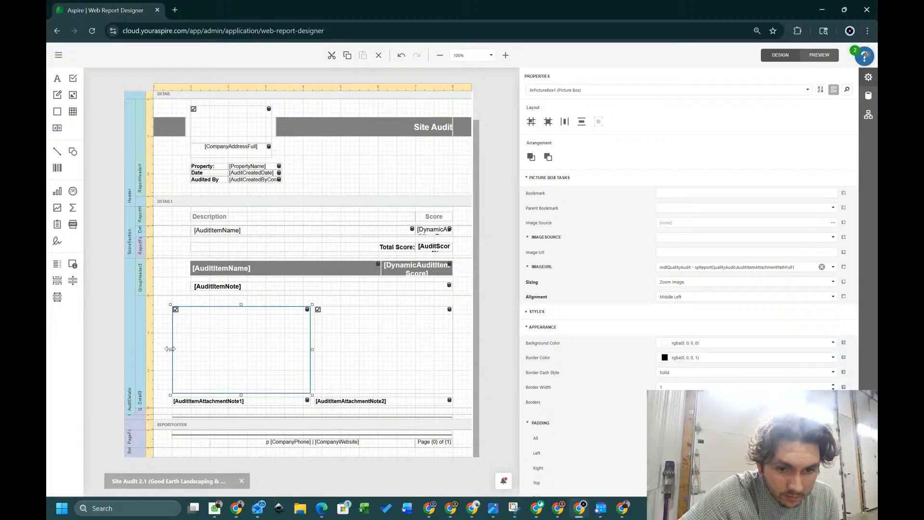
drag(170, 349, 190, 351)
click(369, 354)
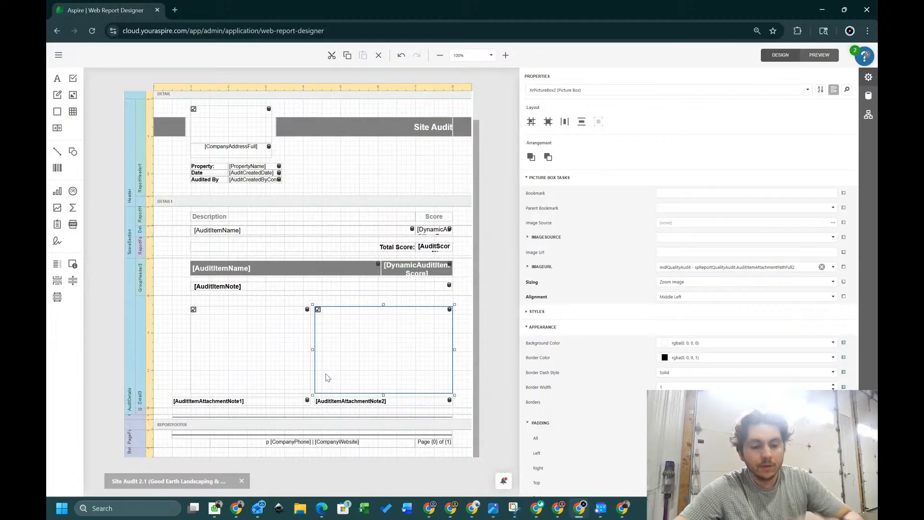
key(ctrl+z)
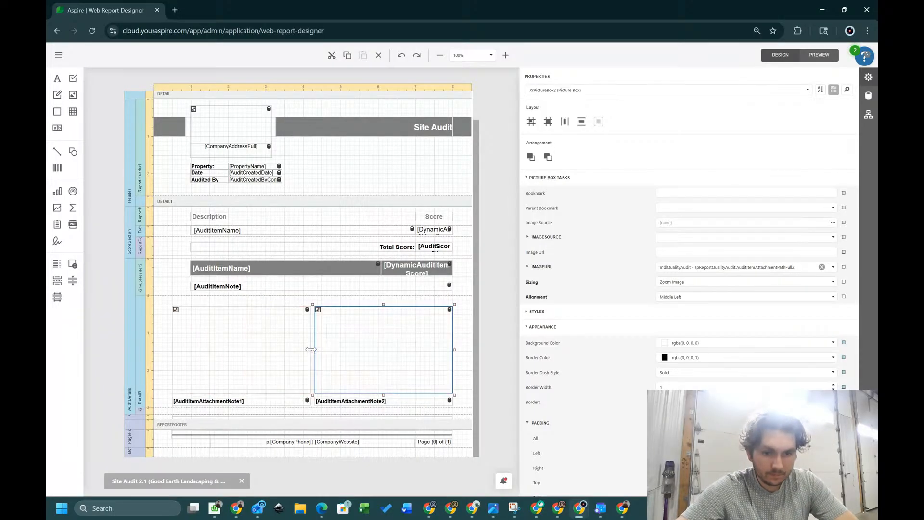
- Narrow both attachment picture boxes together and both attachment note labels together from their left edges, matching the indented rows
ctrl+click(246, 353)
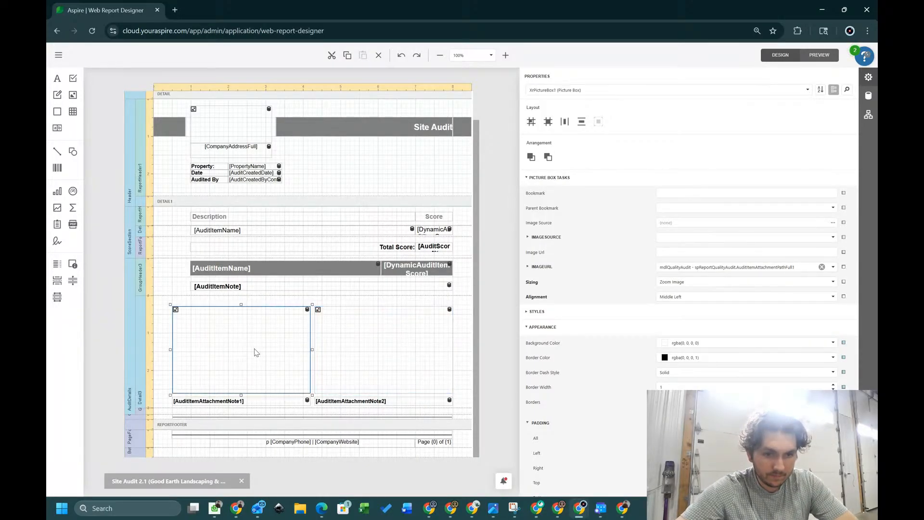
drag(171, 350, 192, 289)
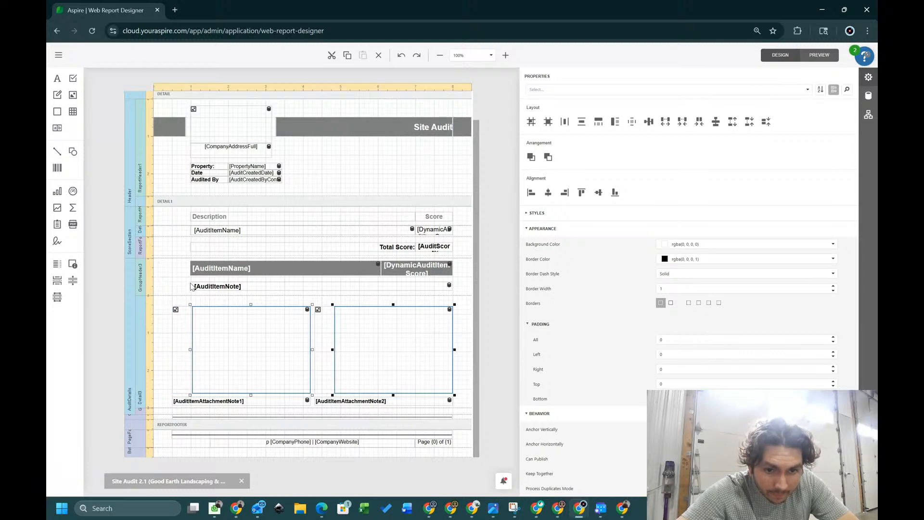
click(284, 402)
ctrl+click(326, 402)
drag(171, 401, 193, 403)
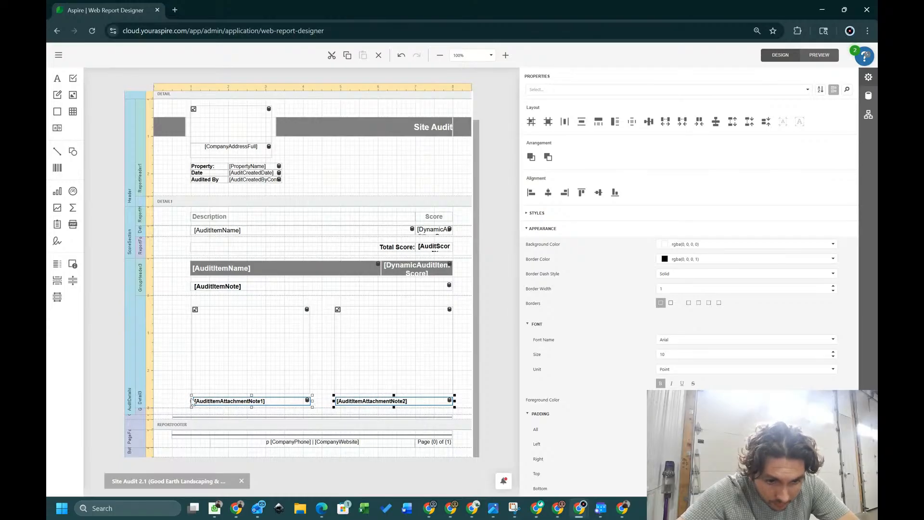
click(180, 387)
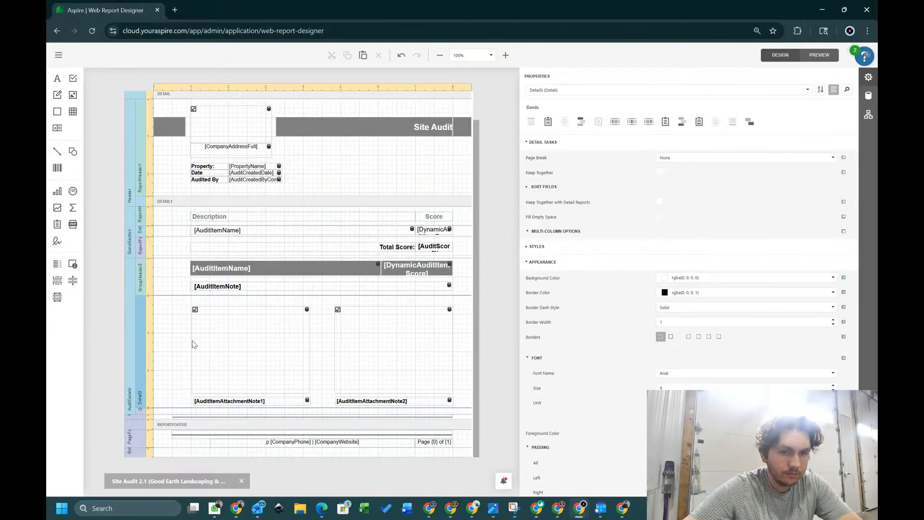
- Preview the report for the GE - Irrigation Audit TEST audit, filtering the Quality Audit parameter by "test"
scroll(192, 340, up, 1)
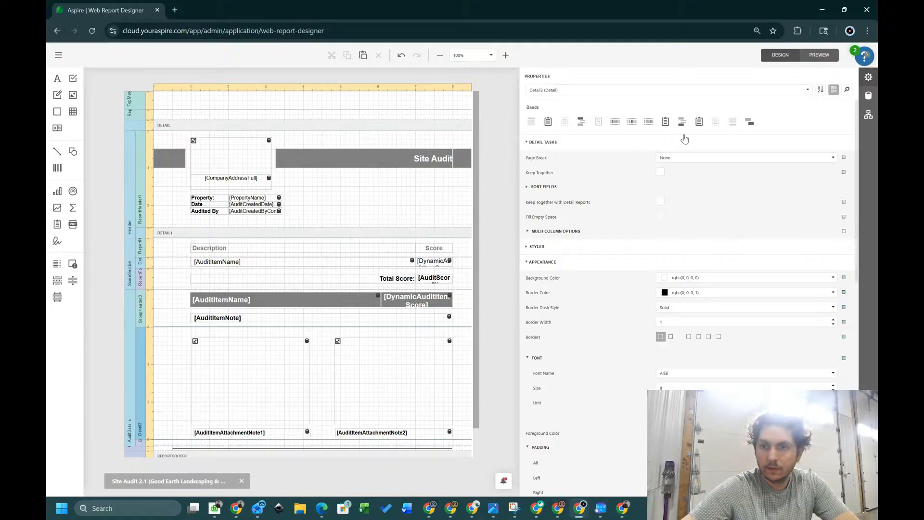
click(824, 56)
click(842, 91)
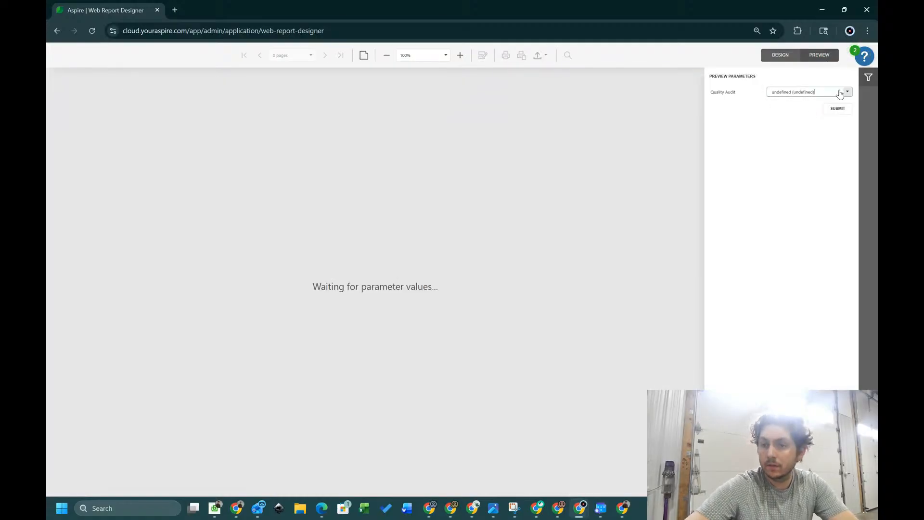
click(819, 94)
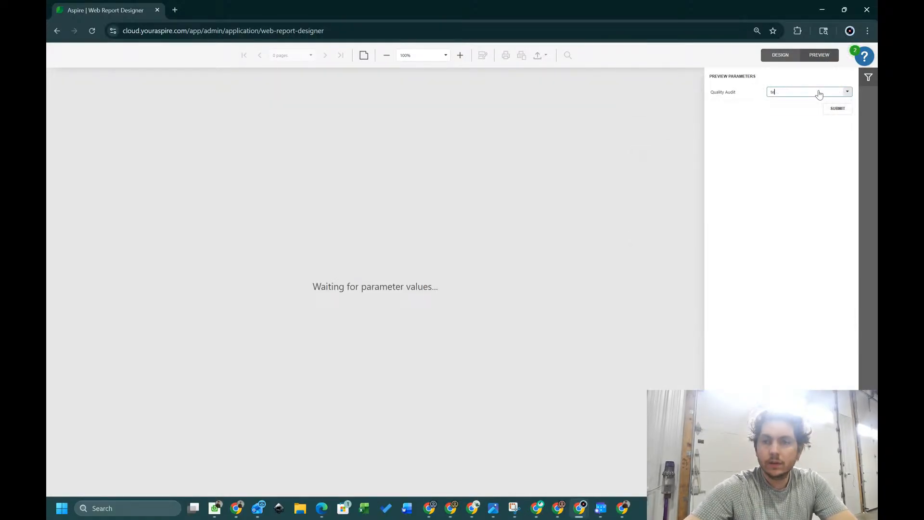
text(stst)
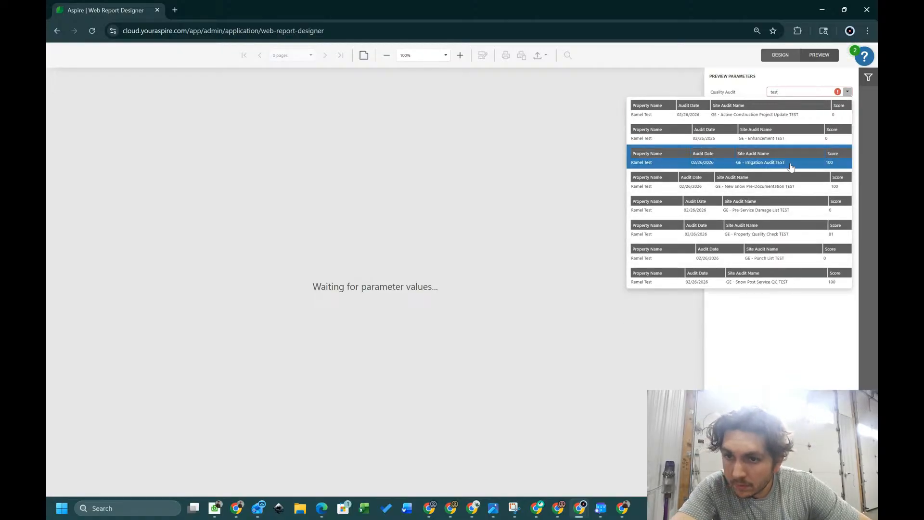
click(789, 162)
click(838, 110)
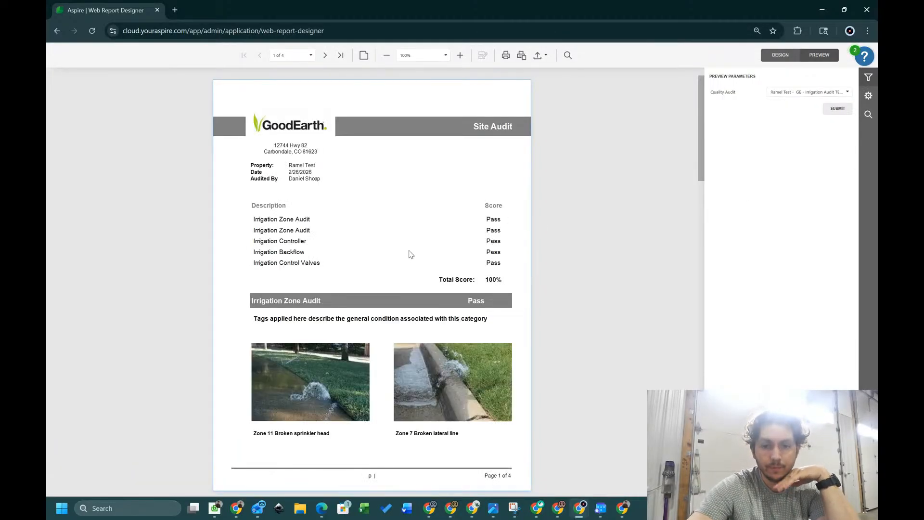
- Examine the score section, attachment images and page breaks across all previewed pages, and return to the design view
scroll(337, 284, down, 1)
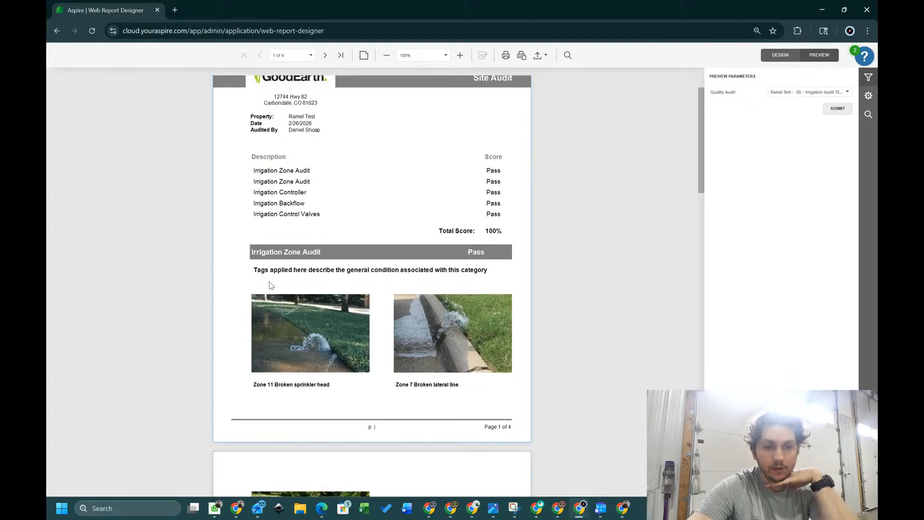
scroll(465, 326, down, 6)
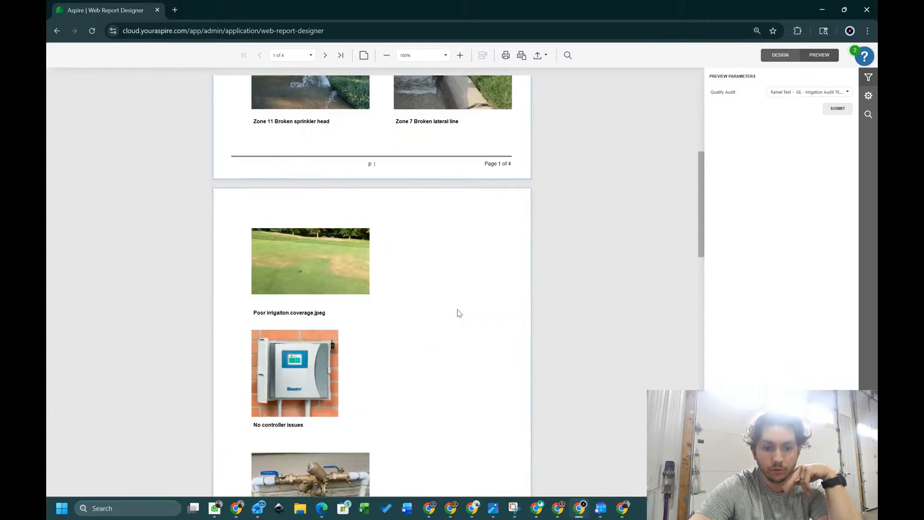
scroll(457, 318, down, 14)
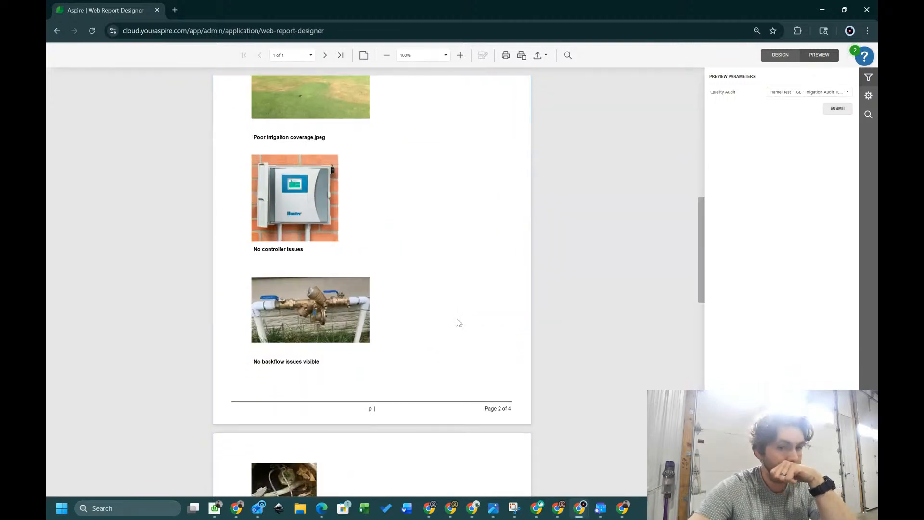
scroll(483, 350, down, 5)
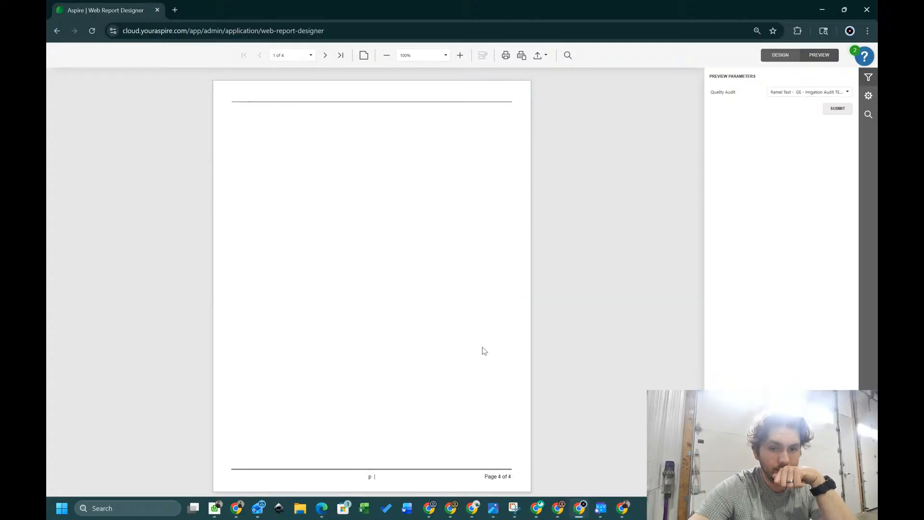
scroll(484, 352, up, 13)
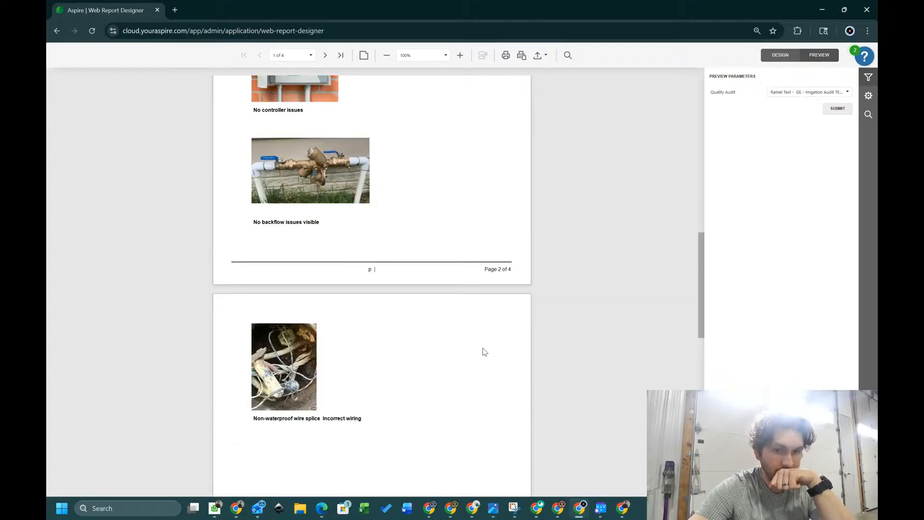
scroll(485, 351, up, 10)
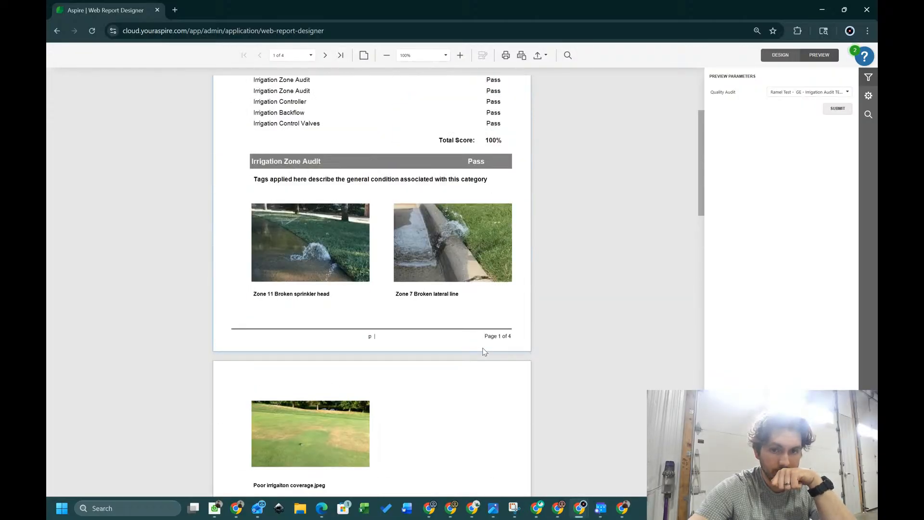
scroll(484, 352, down, 1)
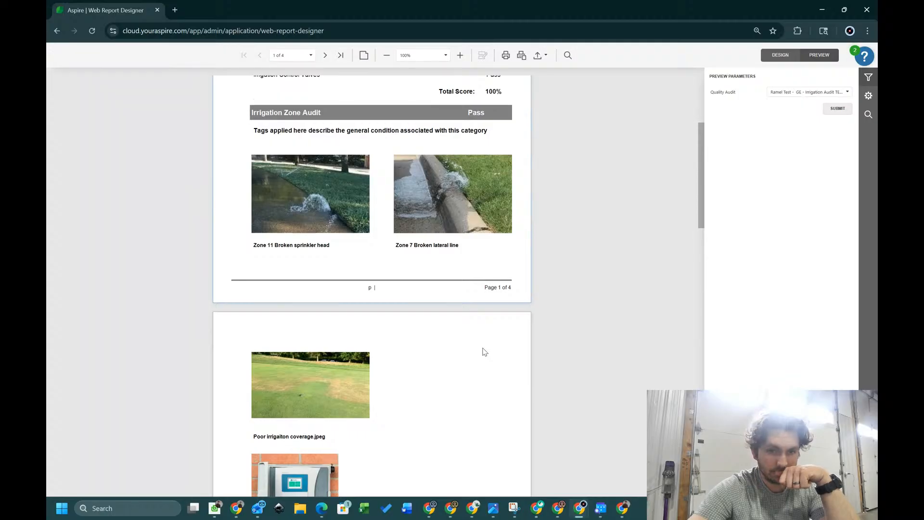
scroll(484, 351, down, 3)
scroll(485, 351, up, 2)
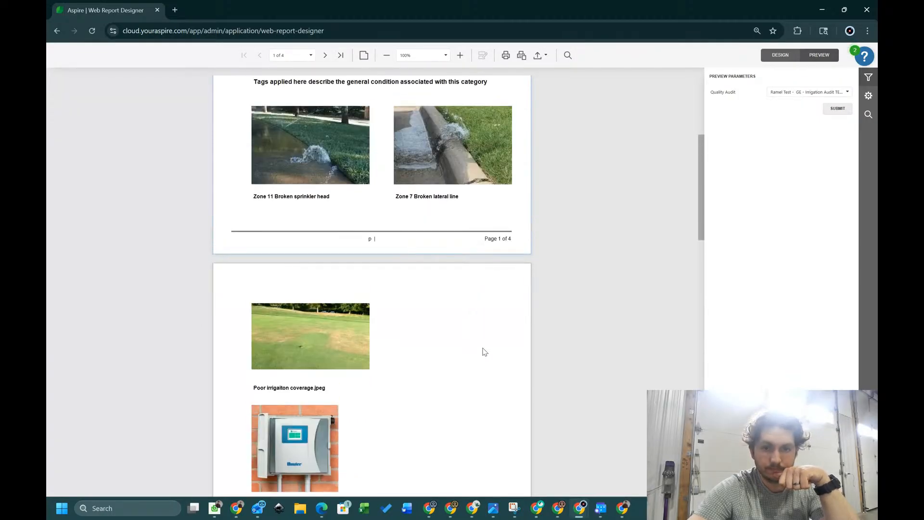
scroll(484, 352, down, 2)
scroll(484, 352, down, 3)
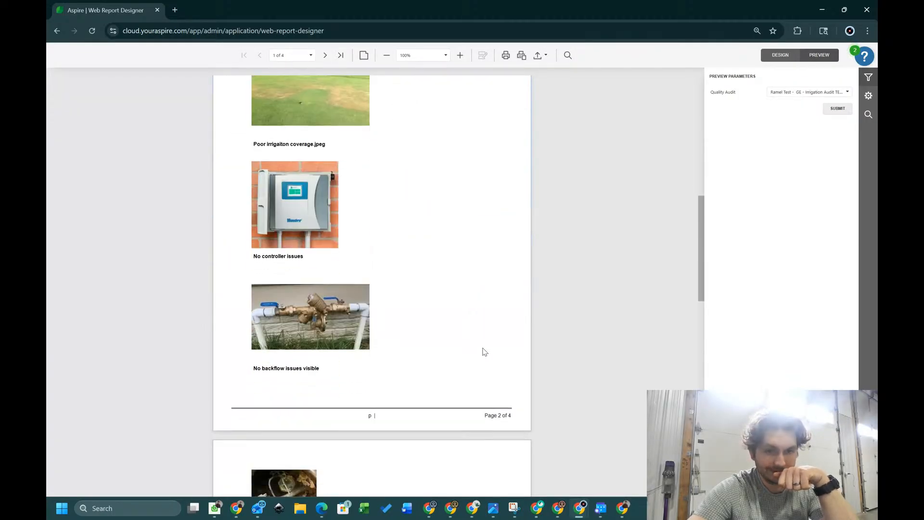
scroll(483, 351, up, 1)
click(773, 55)
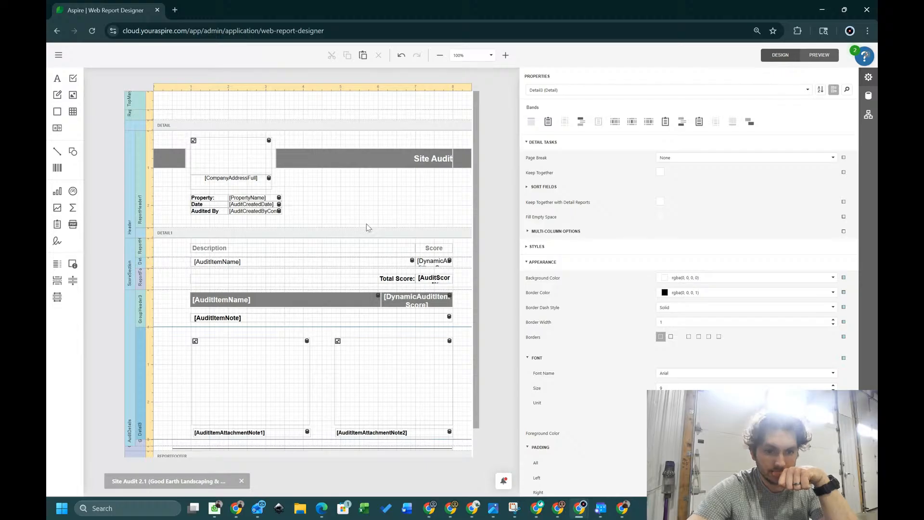
- Try Auto-Size as the image sizing for both attachment picture boxes
scroll(324, 351, down, 1)
click(293, 335)
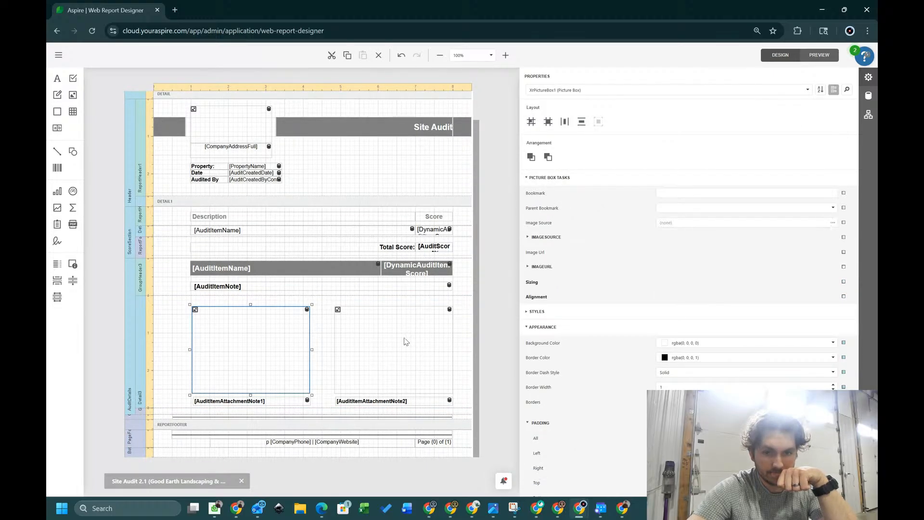
click(691, 283)
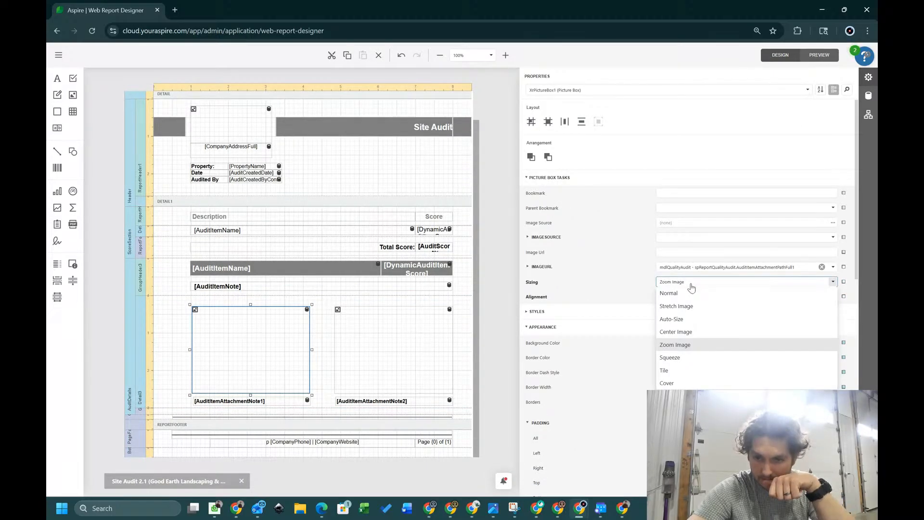
click(706, 320)
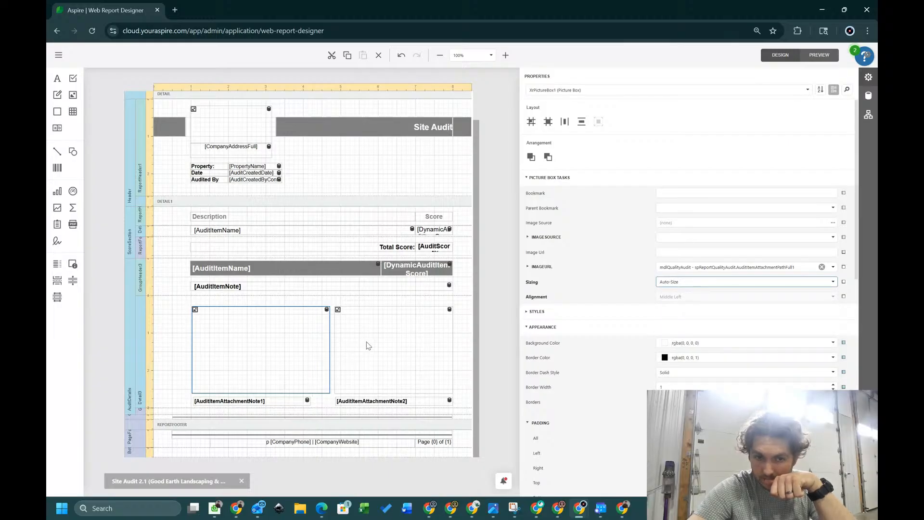
click(369, 346)
click(674, 283)
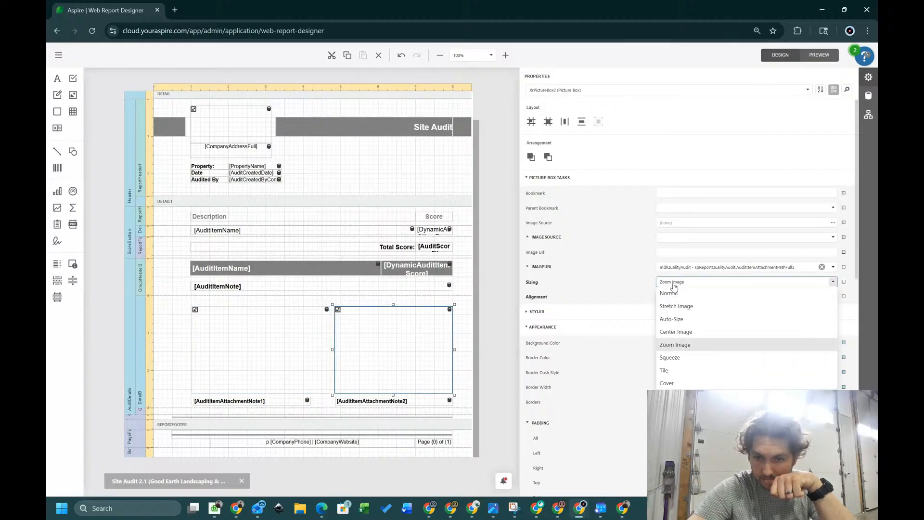
click(689, 321)
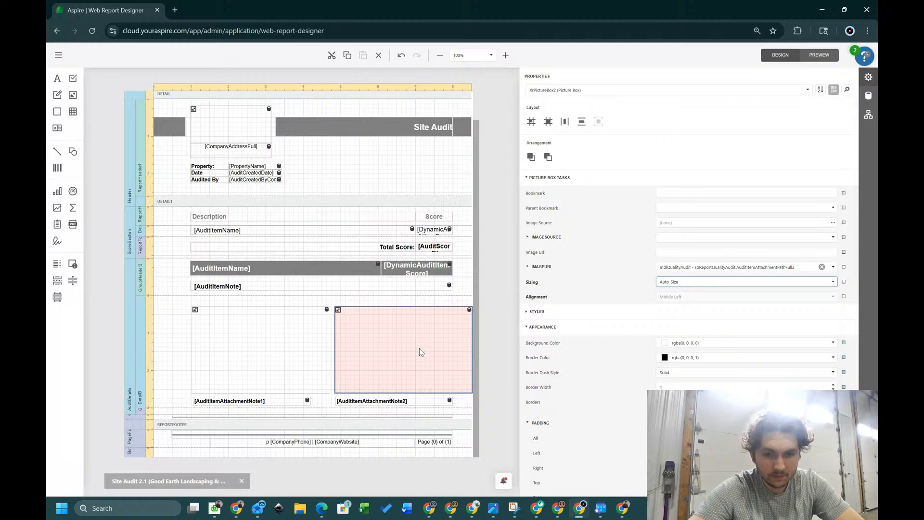
- Undo the Auto-Size changes and the earlier narrowing of the attachment picture boxes and attachment note labels
click(401, 56)
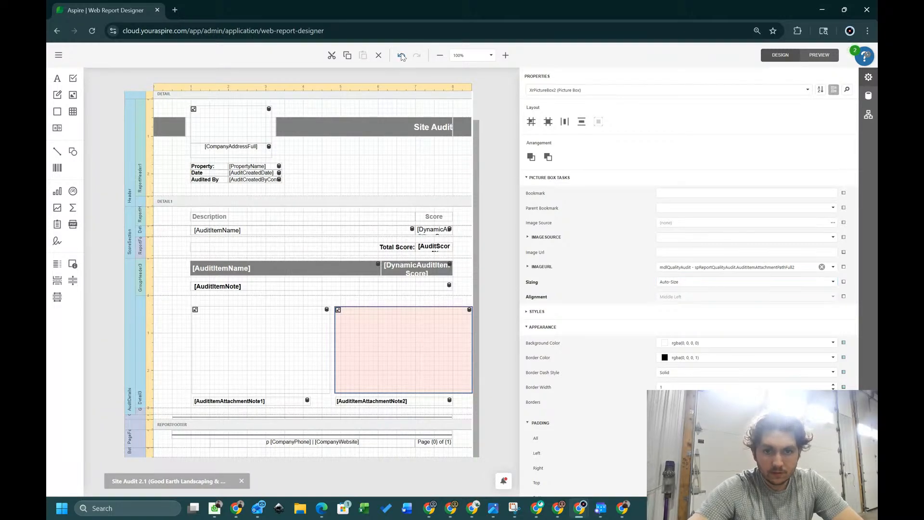
click(402, 56)
click(401, 55)
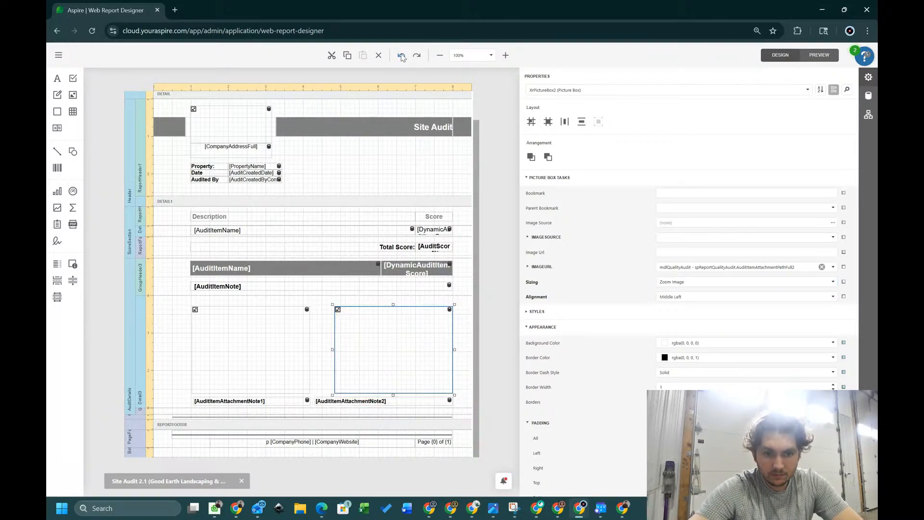
click(401, 56)
click(402, 56)
click(402, 56)
click(402, 56)
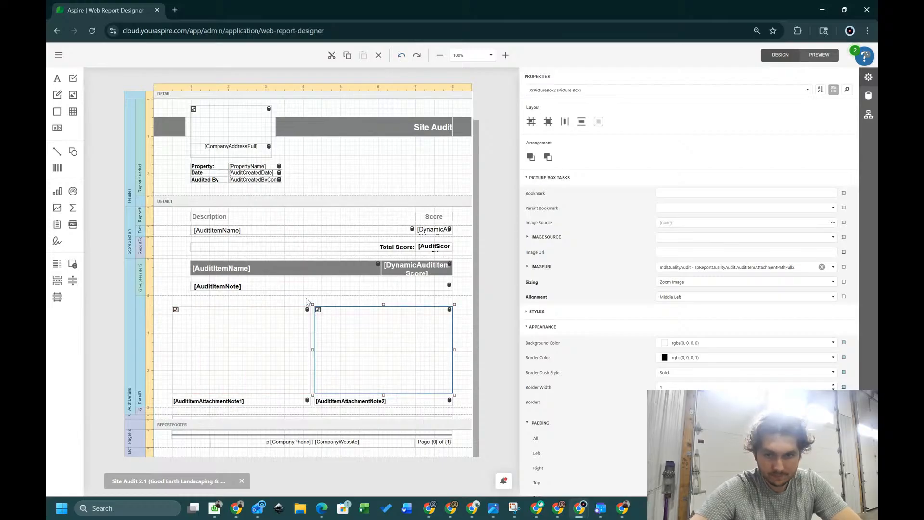
- Preview the report with the preset audit, check it through to the last page, and return to the design view
click(820, 55)
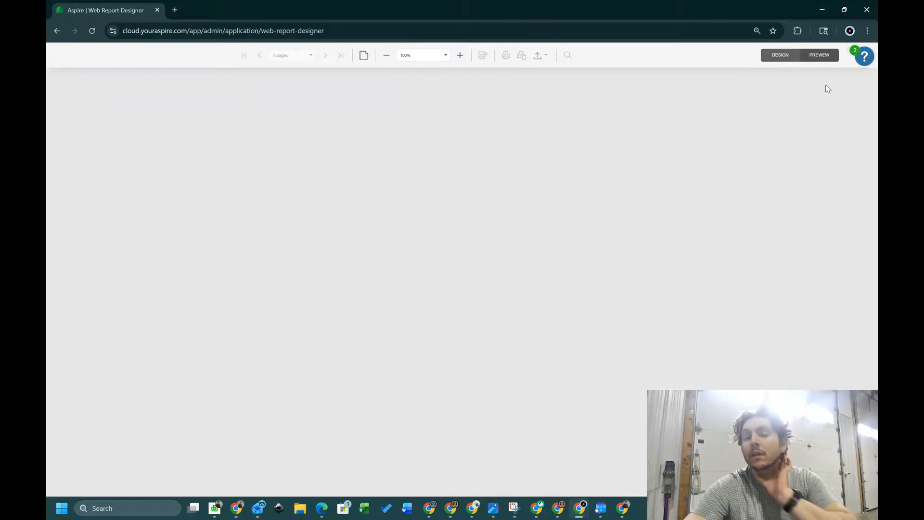
click(833, 107)
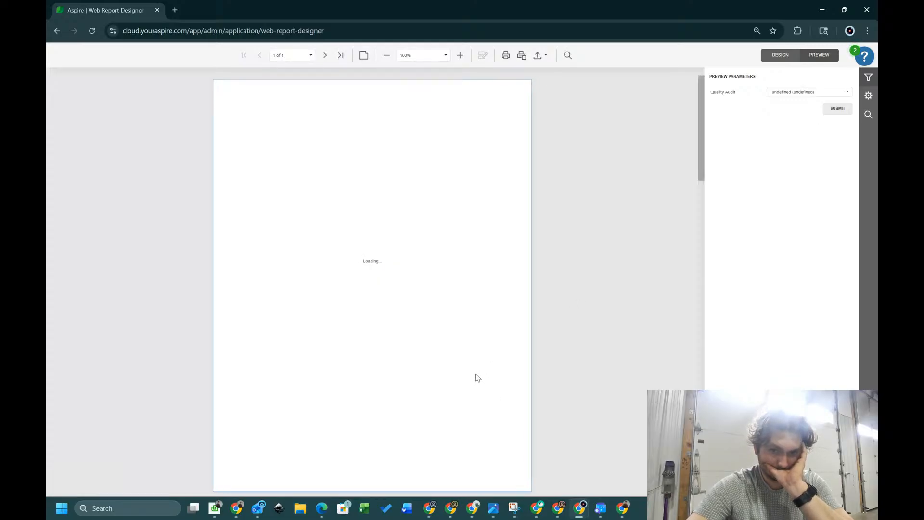
scroll(475, 375, down, 7)
scroll(607, 226, down, 18)
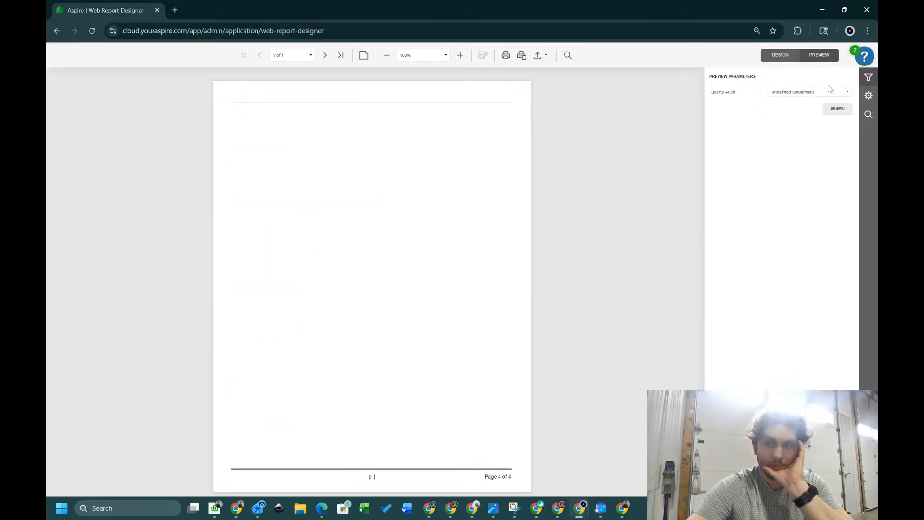
click(781, 55)
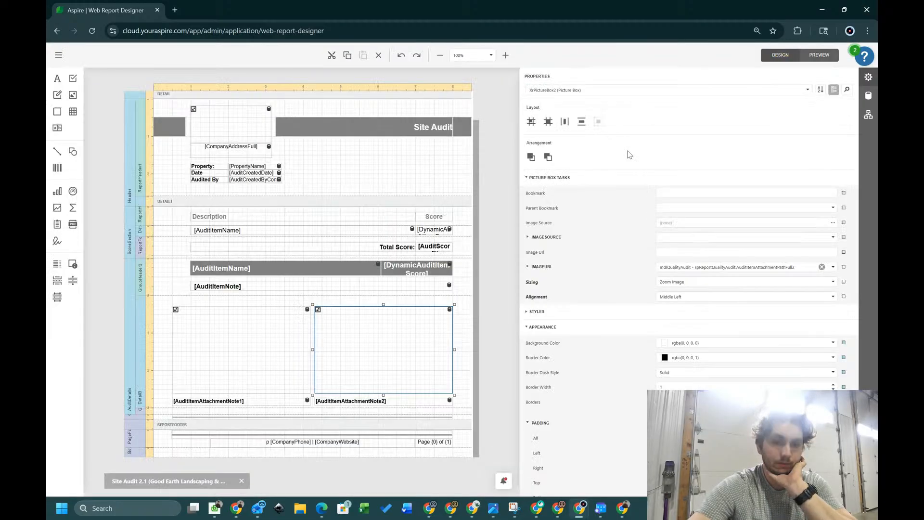
- Delete the GroupFooter1 band with the separator line and the report footer band with the Total Percentage Score text
click(139, 418)
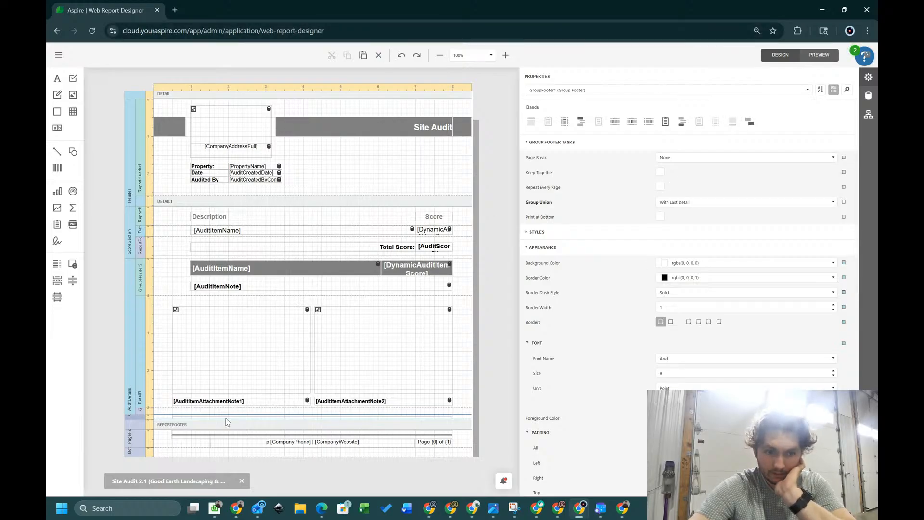
click(379, 55)
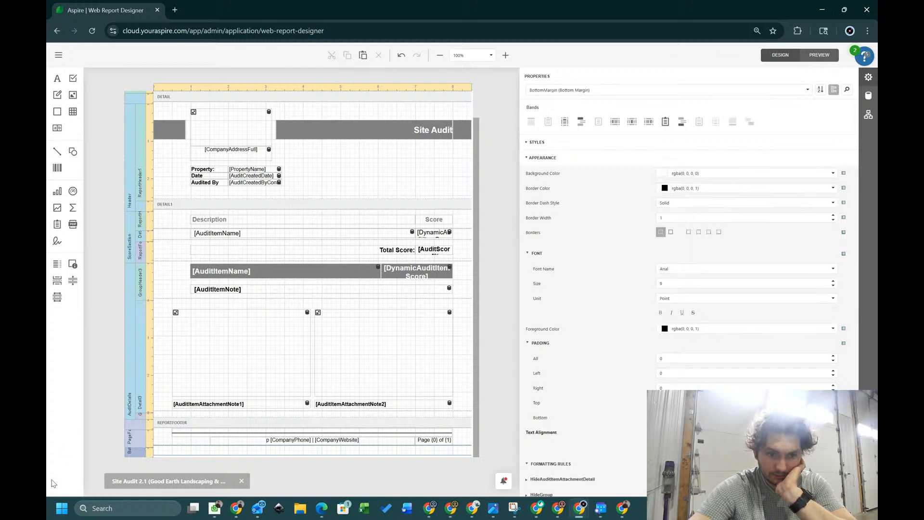
click(146, 423)
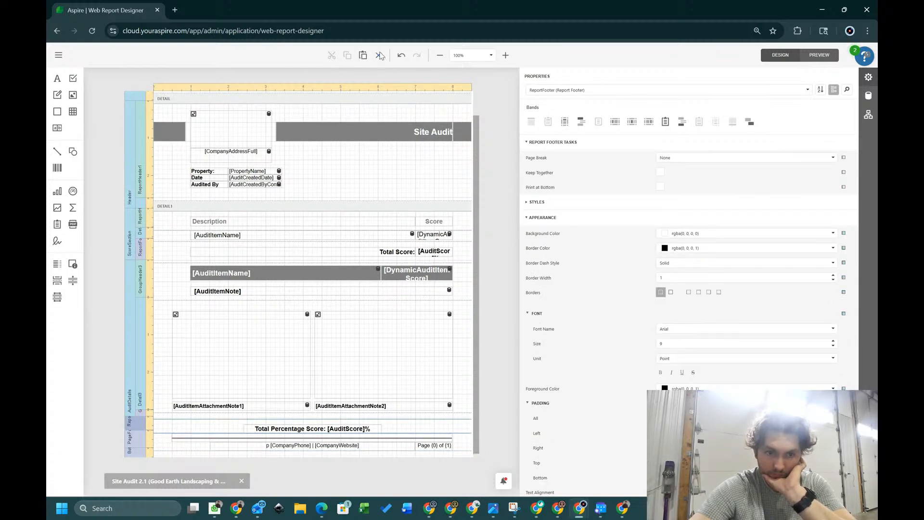
click(380, 55)
- Apply the HideAuditItemAttachmentDetail formatting rule to the detail band holding the attachment pictures and notes
click(130, 442)
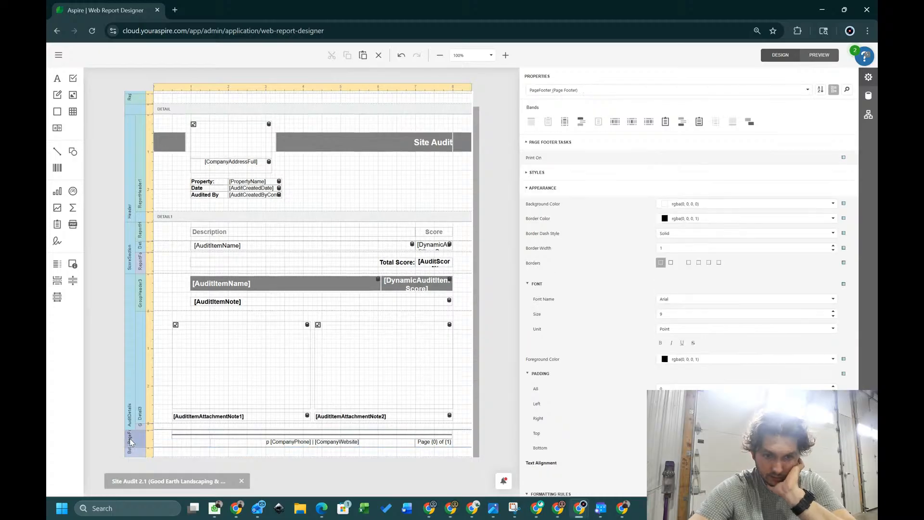
click(140, 427)
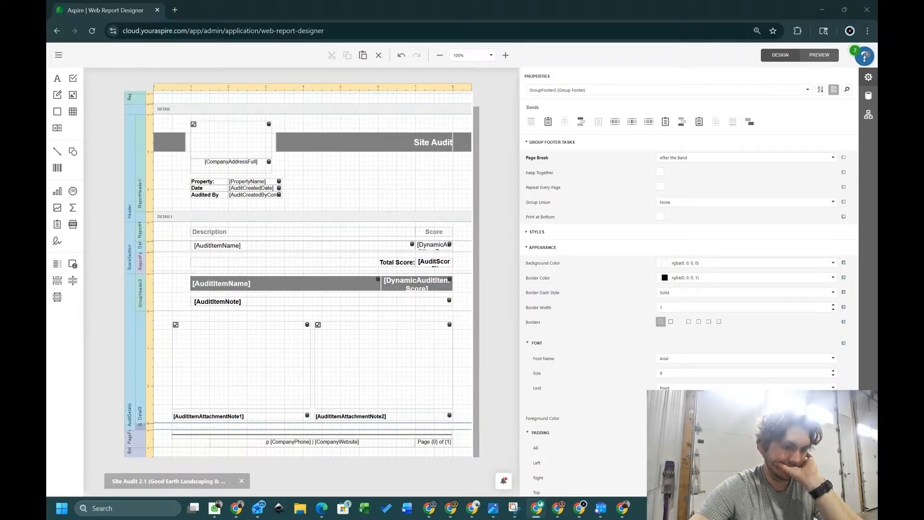
click(146, 355)
scroll(559, 289, down, 5)
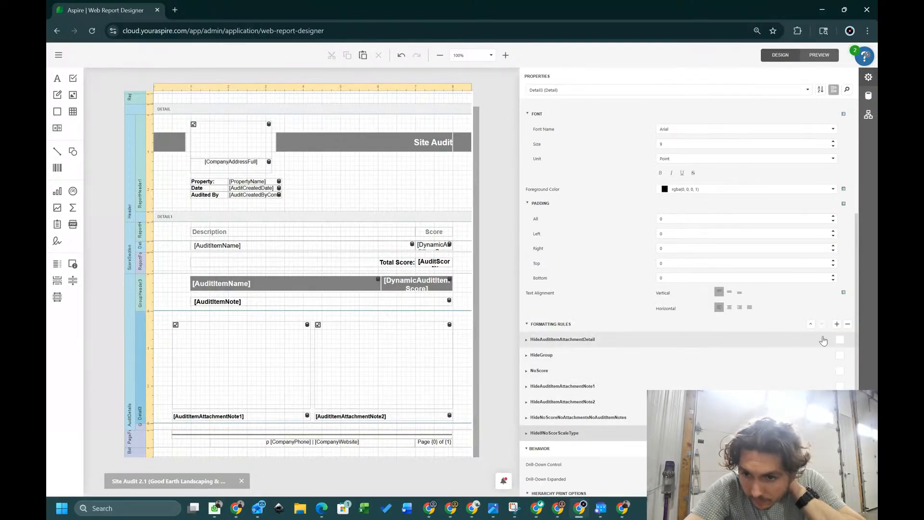
click(841, 340)
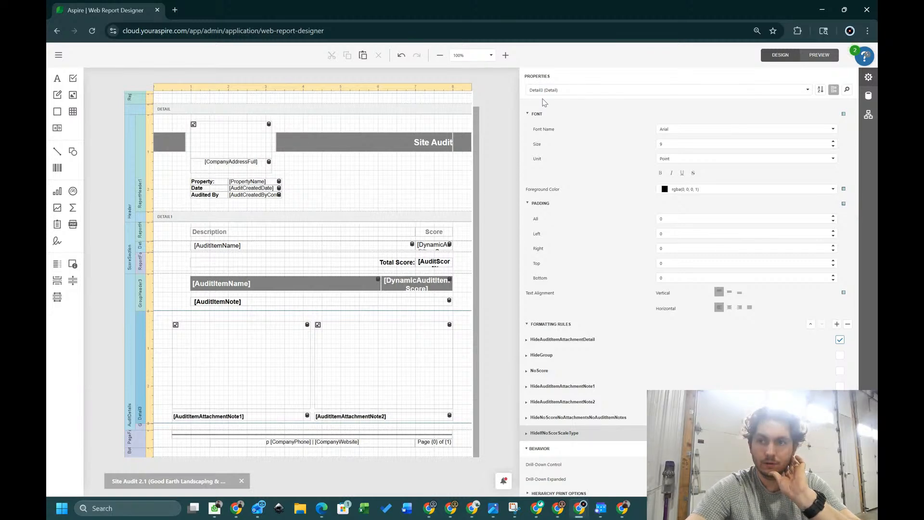
- Preview the report with the preset audit, check the item header and attachment pictures on all pages, and return to the design view
click(824, 56)
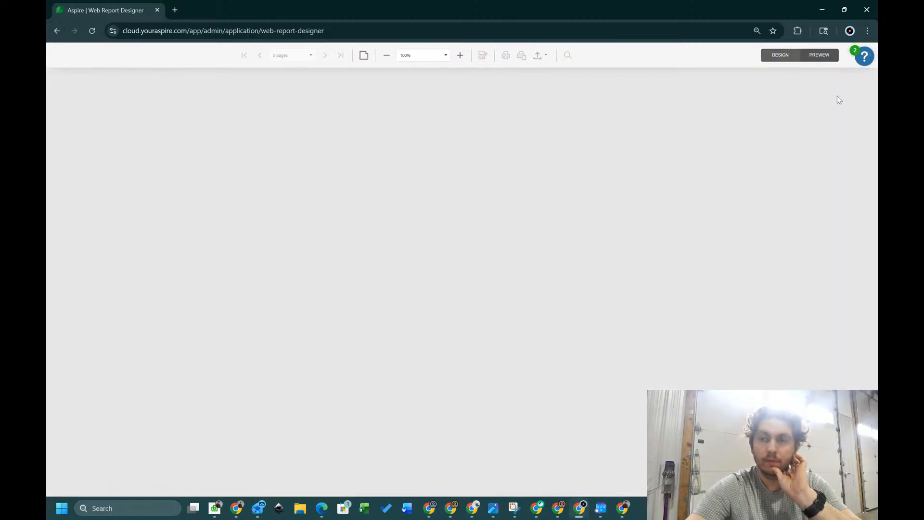
click(826, 110)
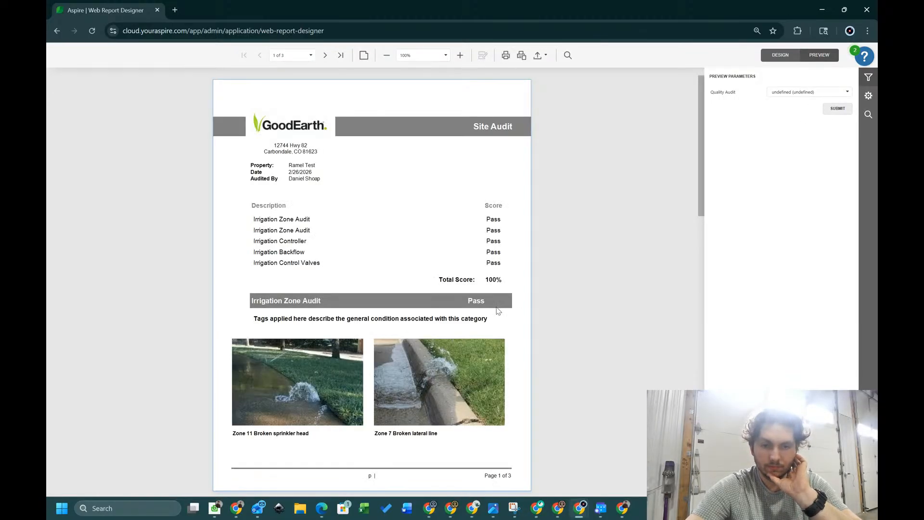
scroll(499, 311, down, 10)
scroll(499, 310, down, 5)
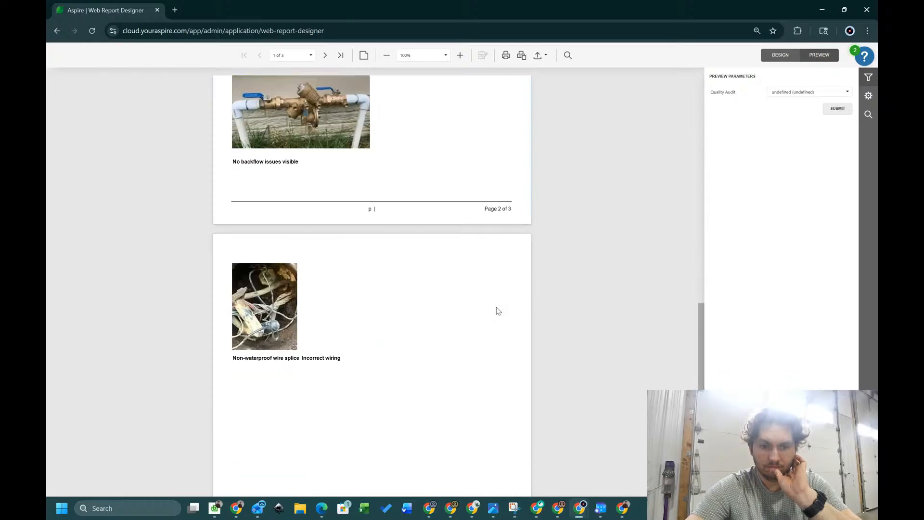
scroll(498, 310, up, 8)
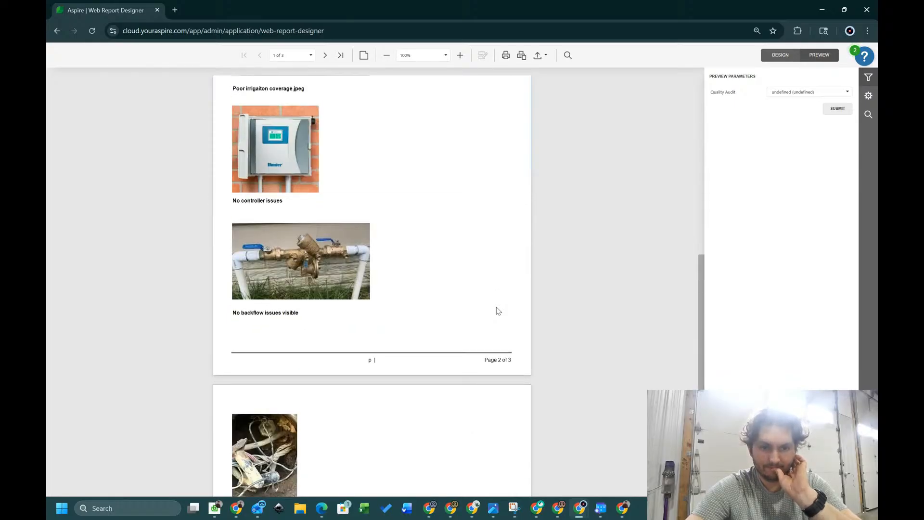
scroll(499, 310, up, 4)
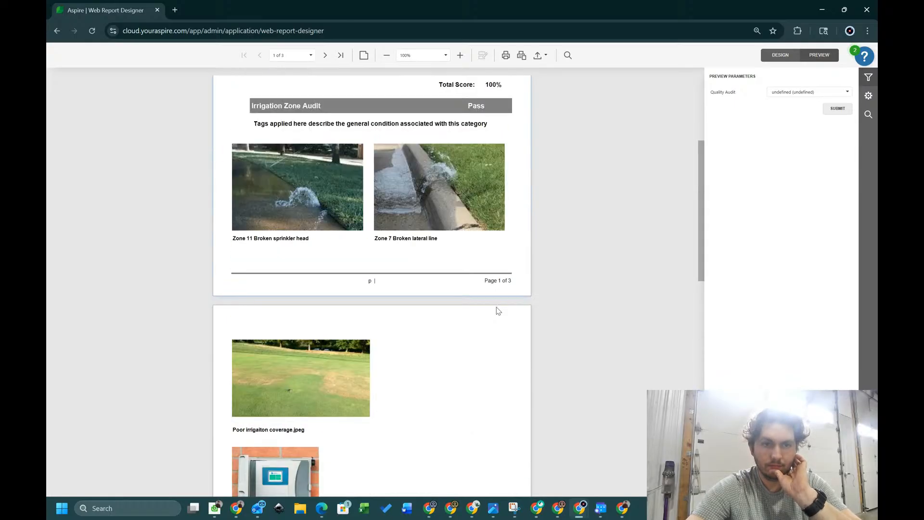
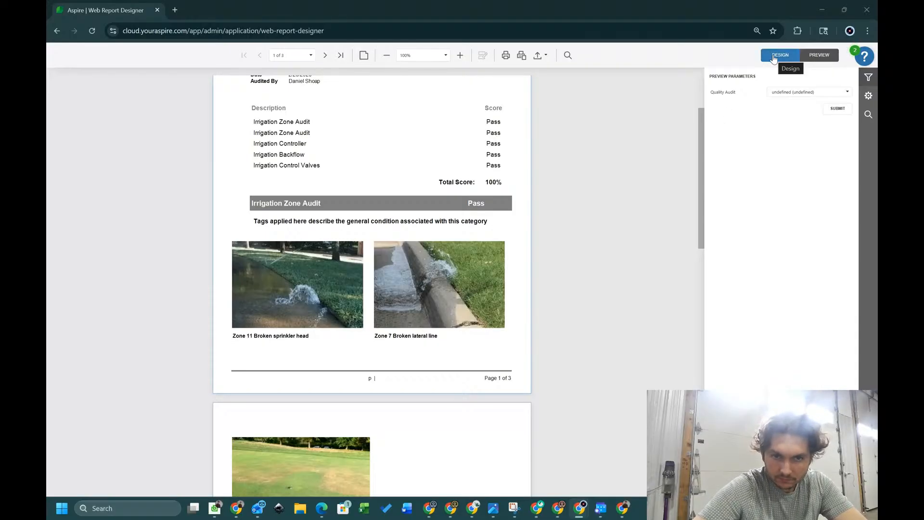
scroll(477, 215, up, 2)
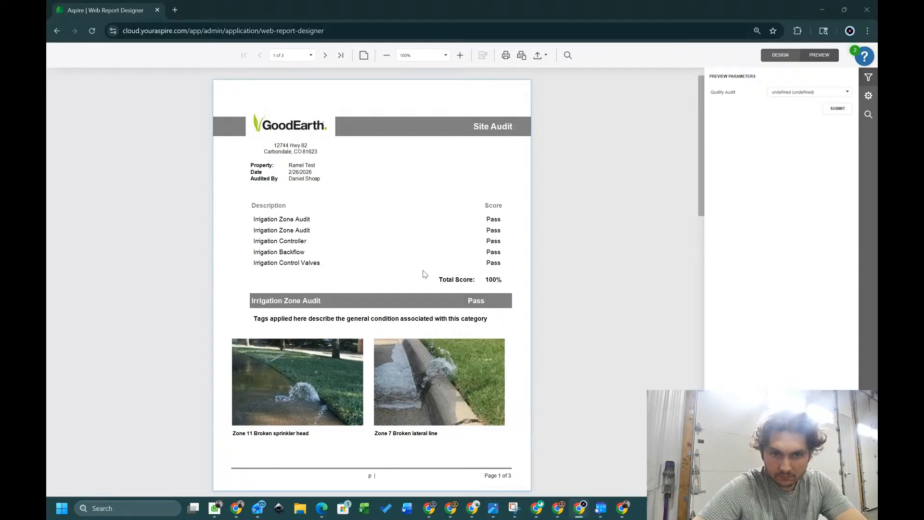
click(781, 55)
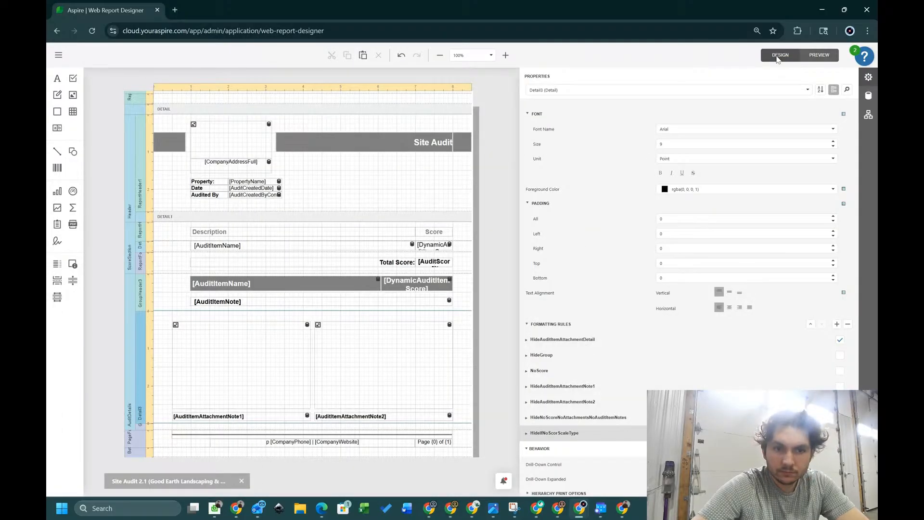
click(147, 295)
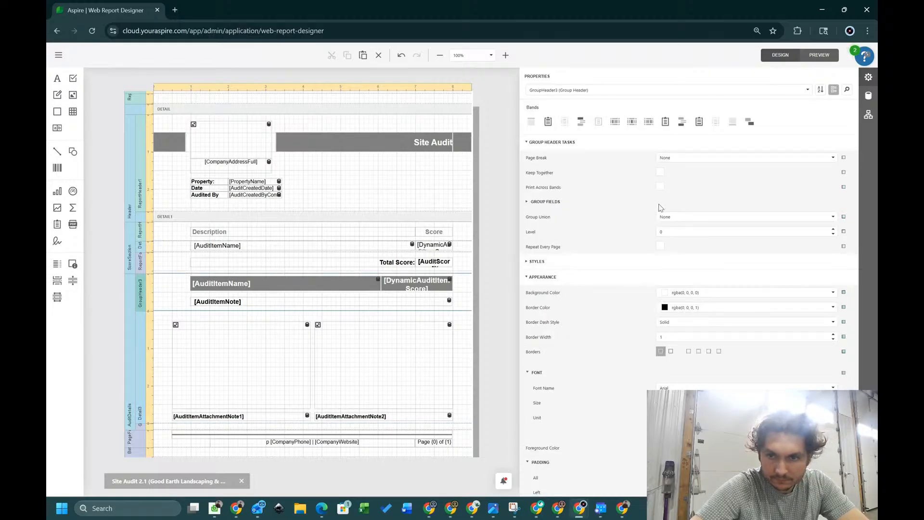
click(144, 360)
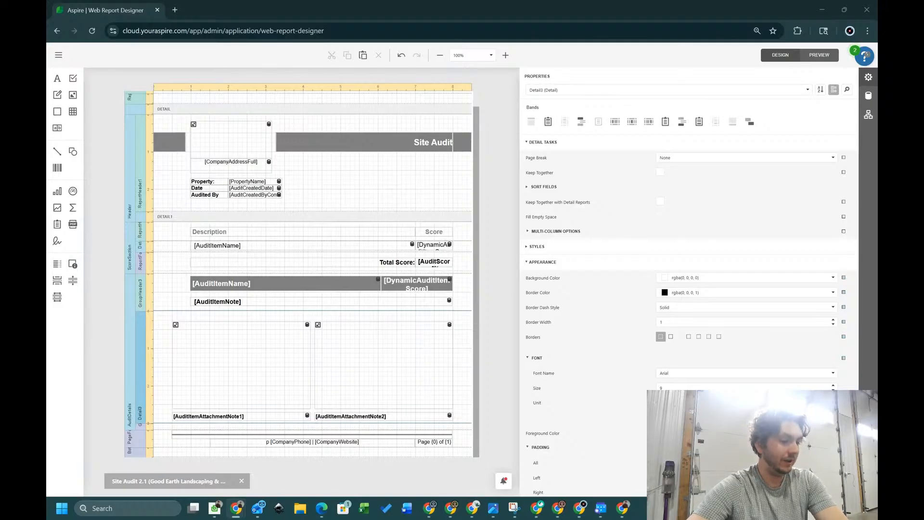
key(super+d)
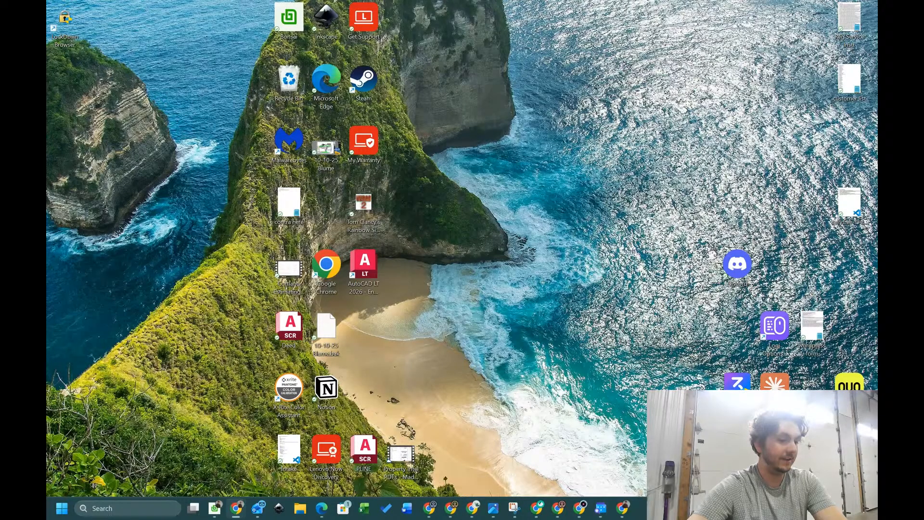
key(super+d)
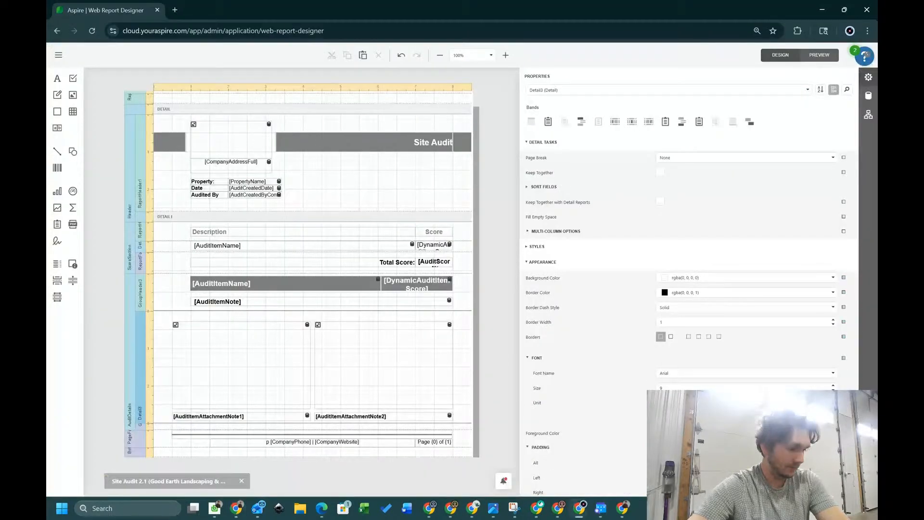
key(alt+Tab)
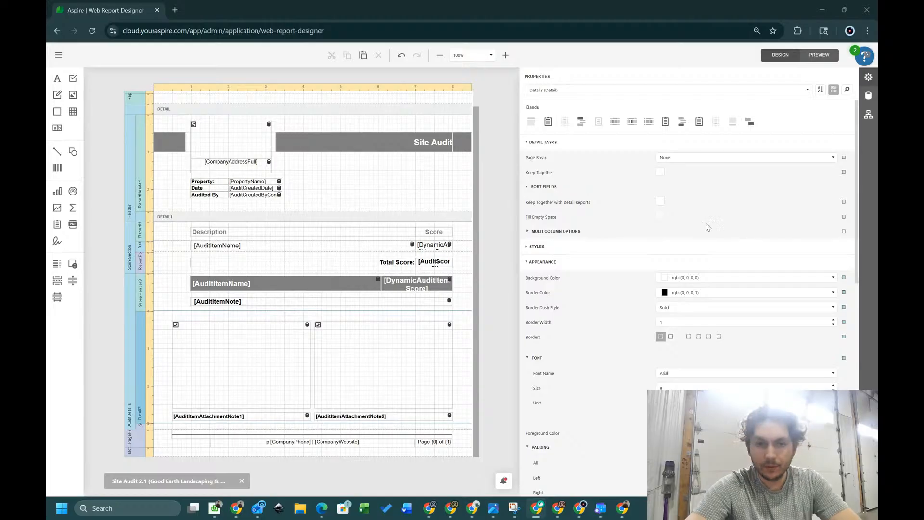
- Add a group field to the group header band holding the audit item name and note, grouping by AuditItemDisplayOrder
click(141, 290)
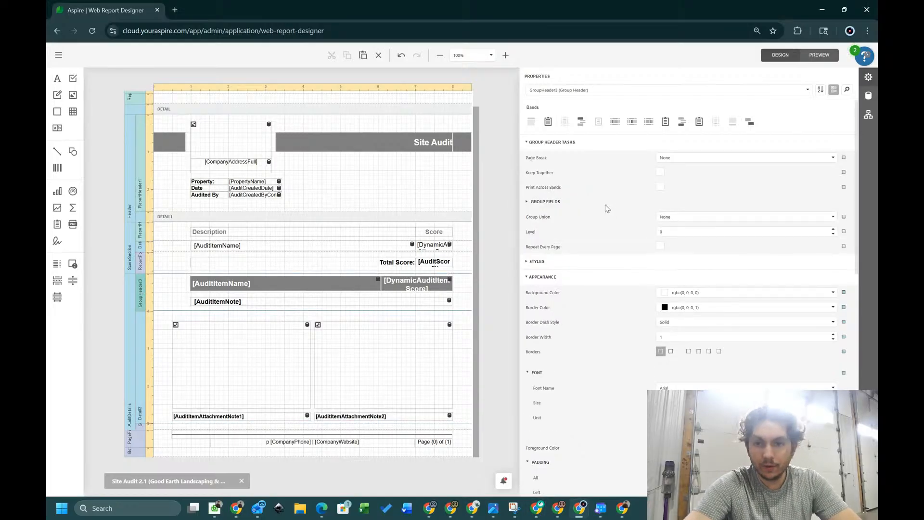
click(554, 205)
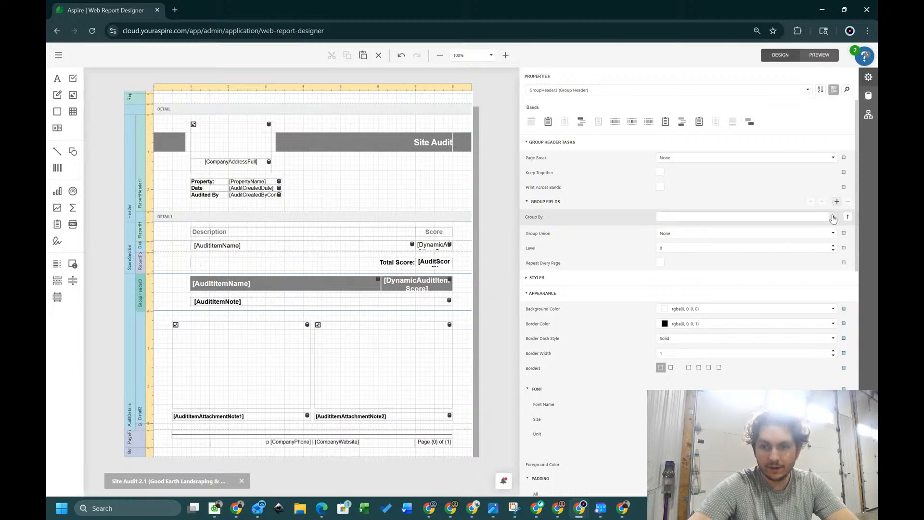
click(701, 217)
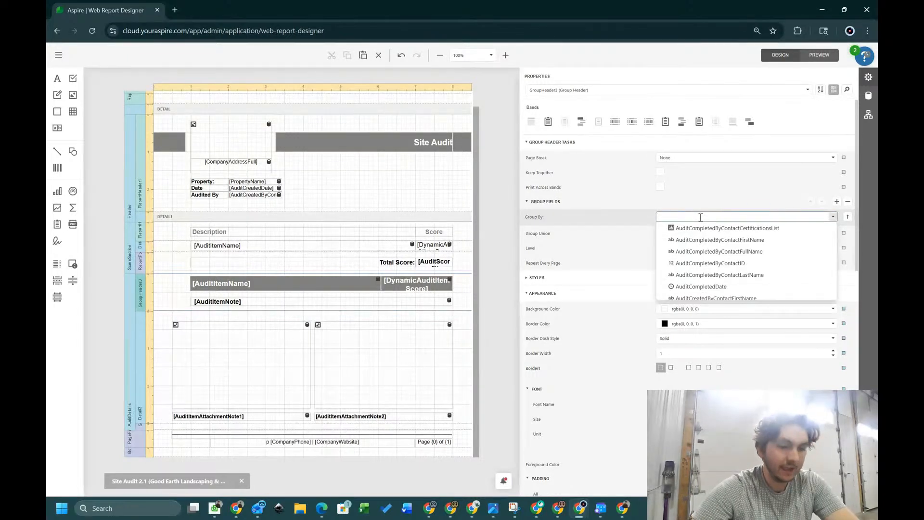
text(audit)
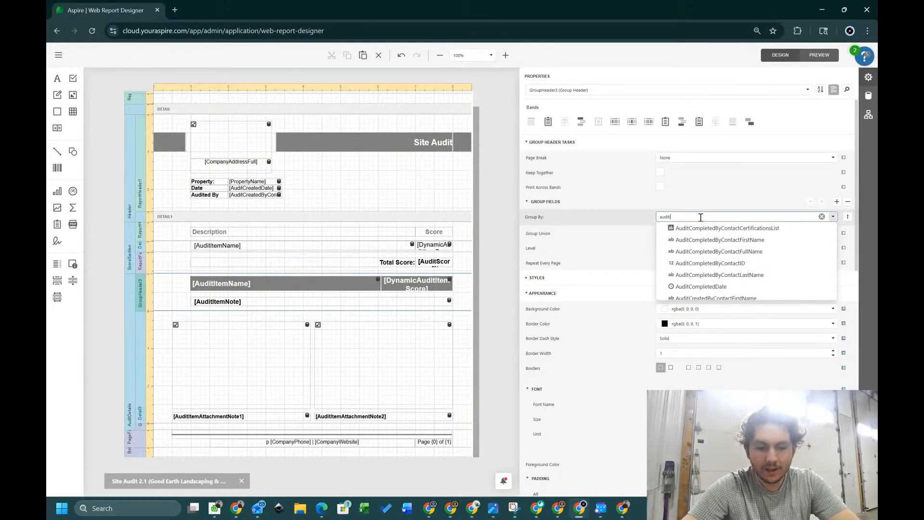
text(iemdispl)
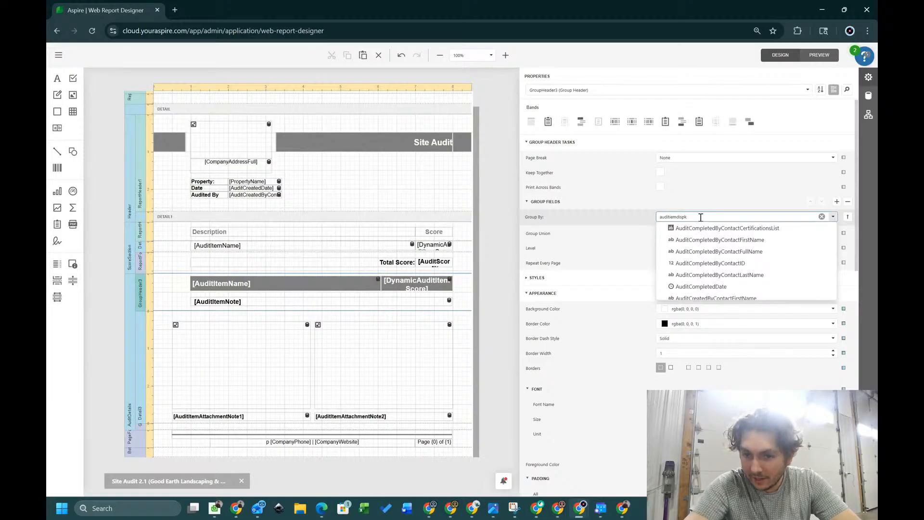
text(ay)
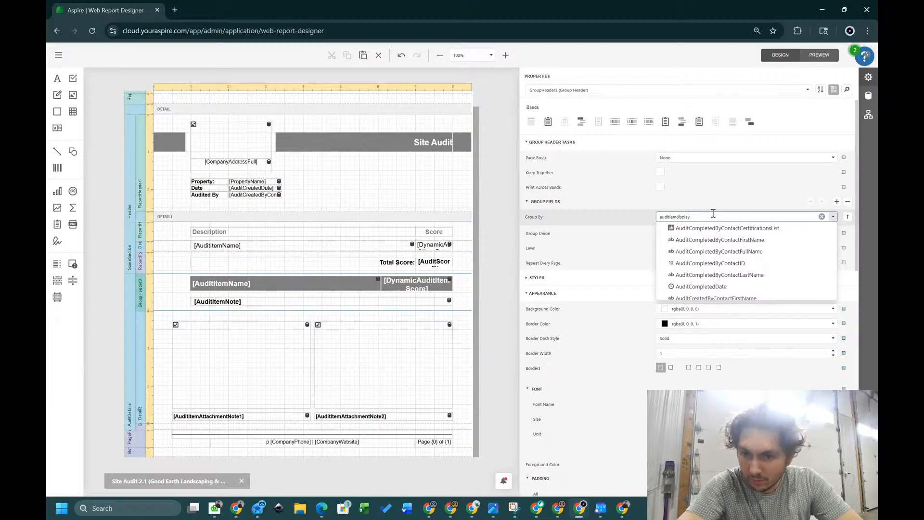
scroll(718, 288, down, 5)
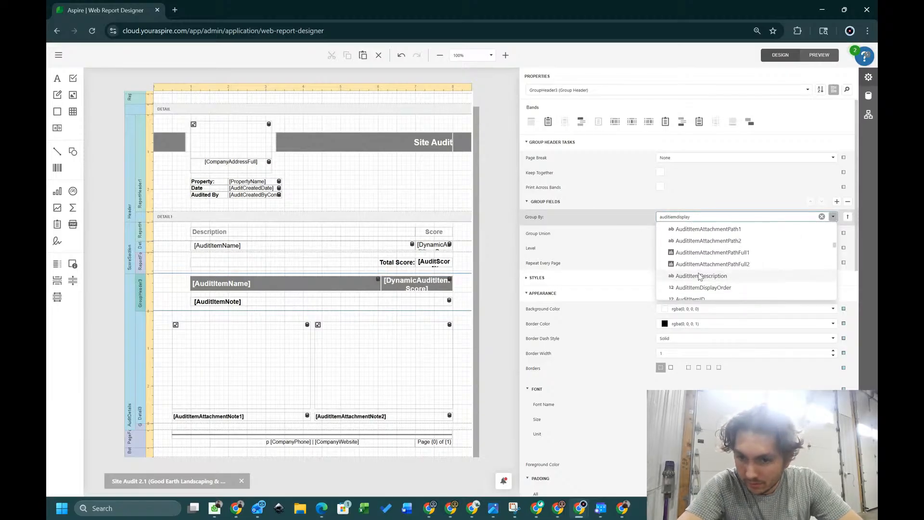
scroll(718, 291, down, 1)
scroll(716, 285, up, 5)
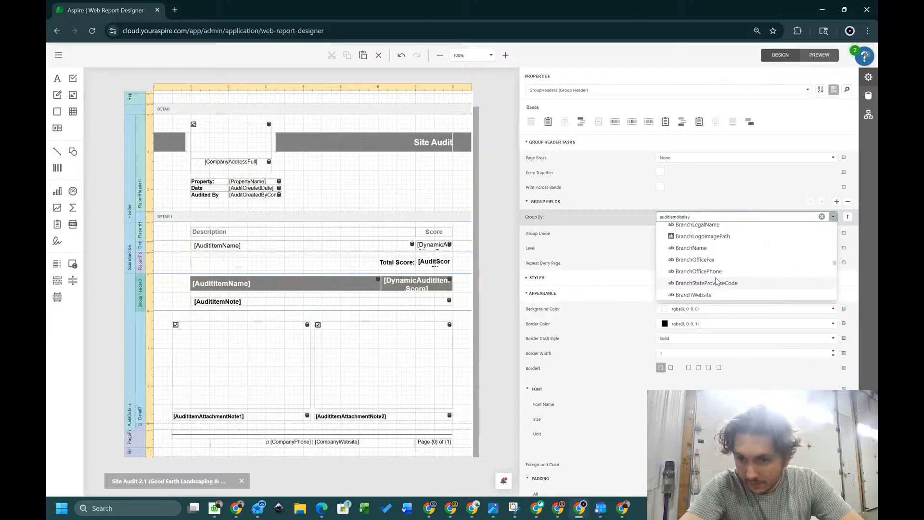
scroll(722, 278, down, 3)
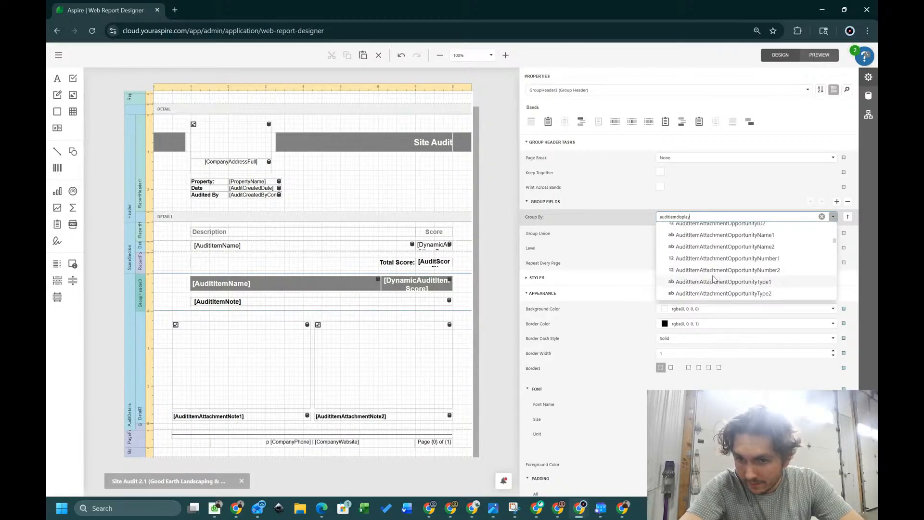
click(744, 282)
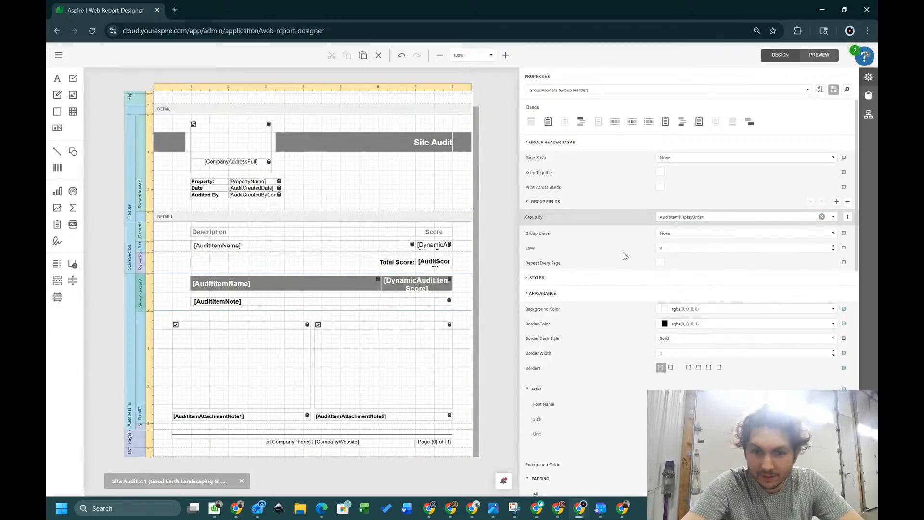
- Preview the grouped report, check how the audit item headers and pictures split across pages, and return to the design view
click(829, 55)
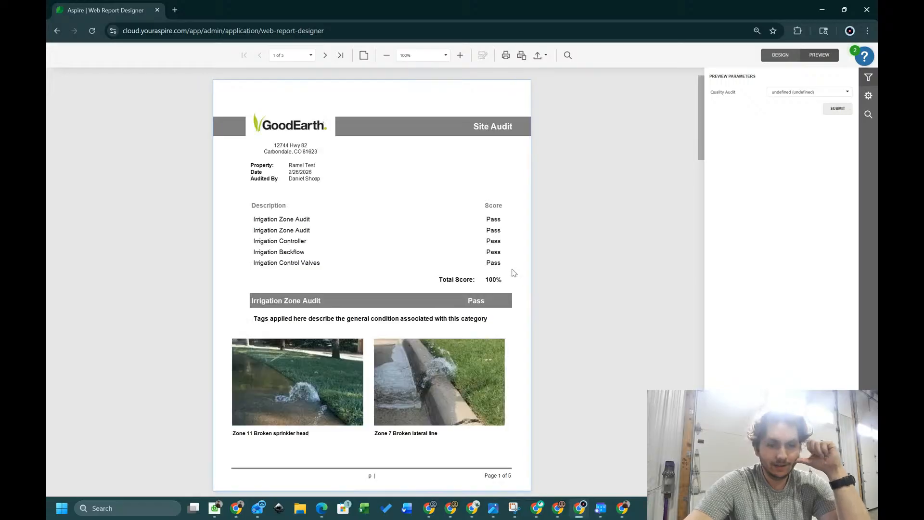
scroll(419, 298, down, 5)
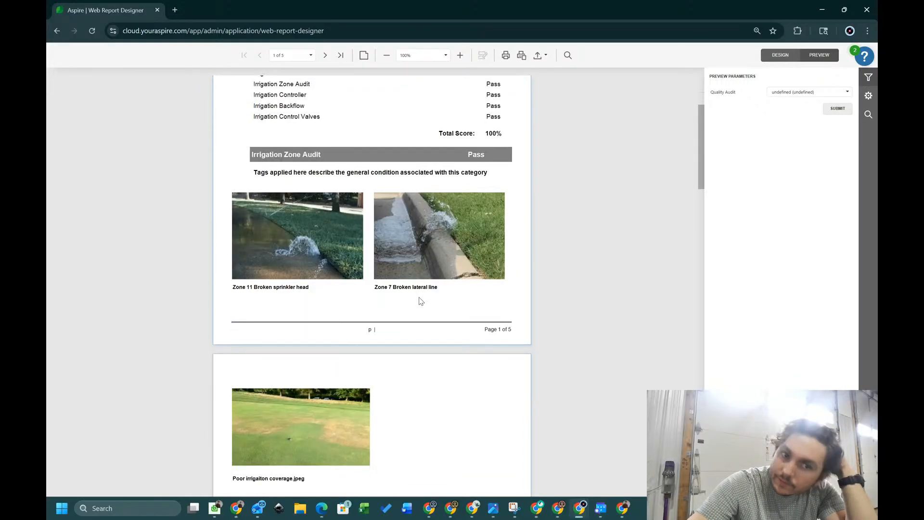
scroll(419, 303, down, 6)
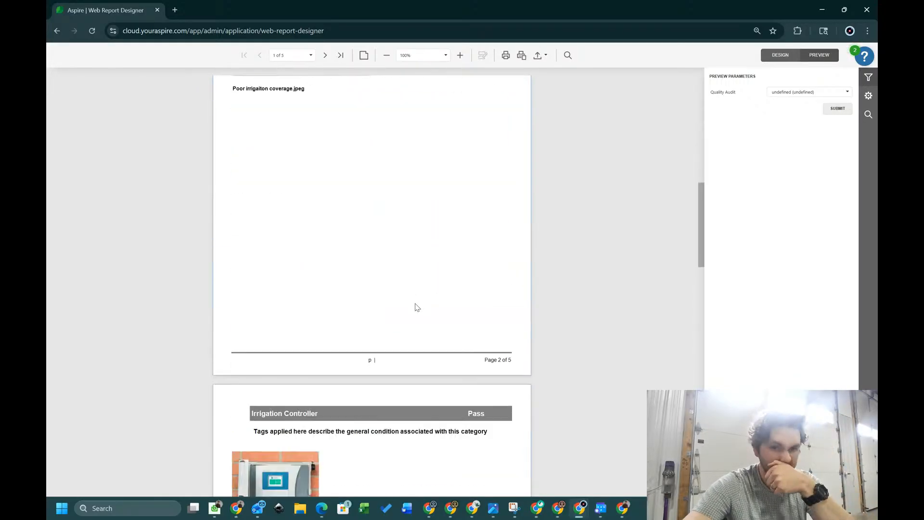
scroll(418, 311, up, 11)
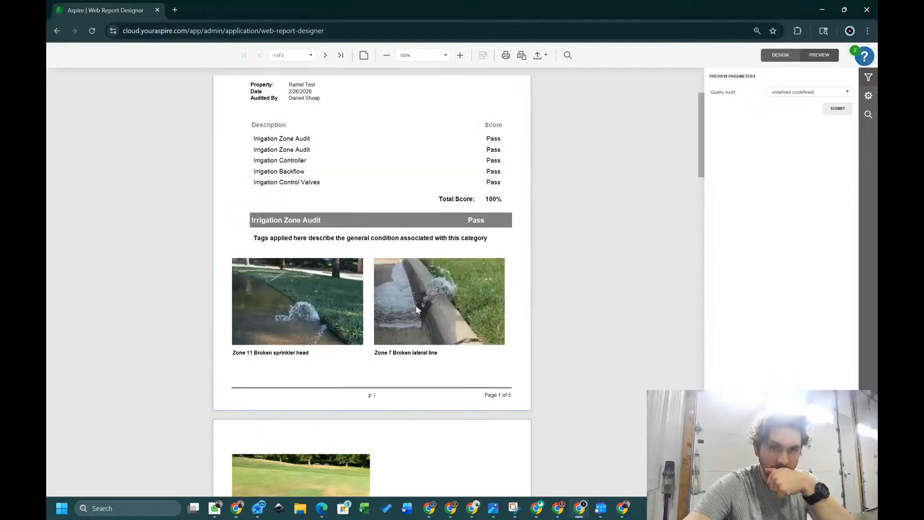
click(779, 56)
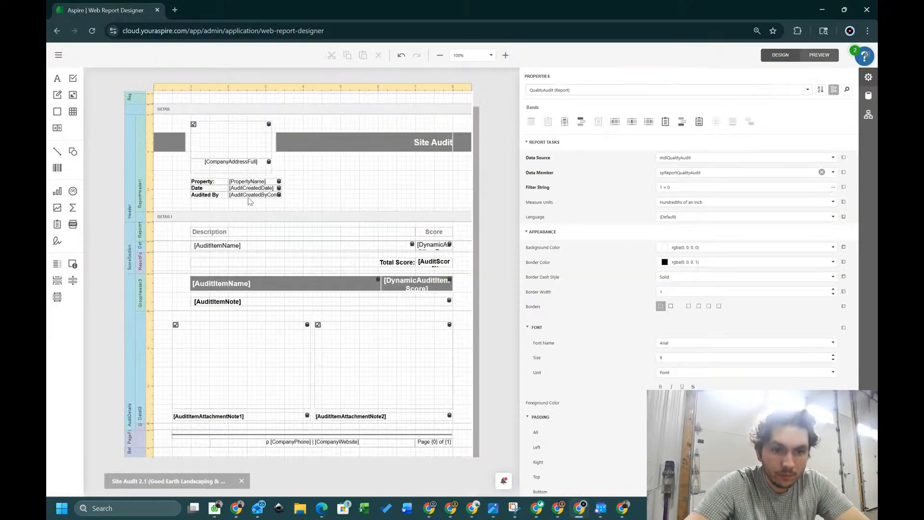
- Set the page break of the report footer band holding the Total Score row to After the Band
click(140, 260)
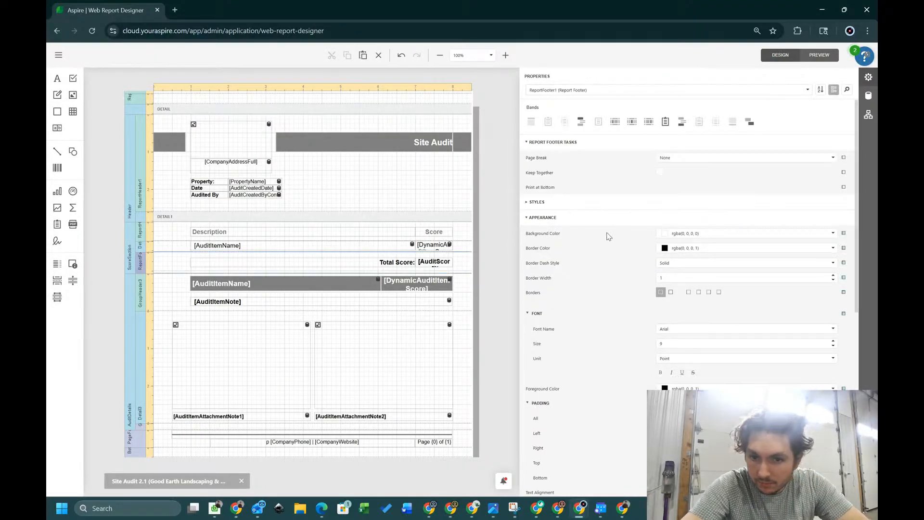
click(694, 158)
click(679, 208)
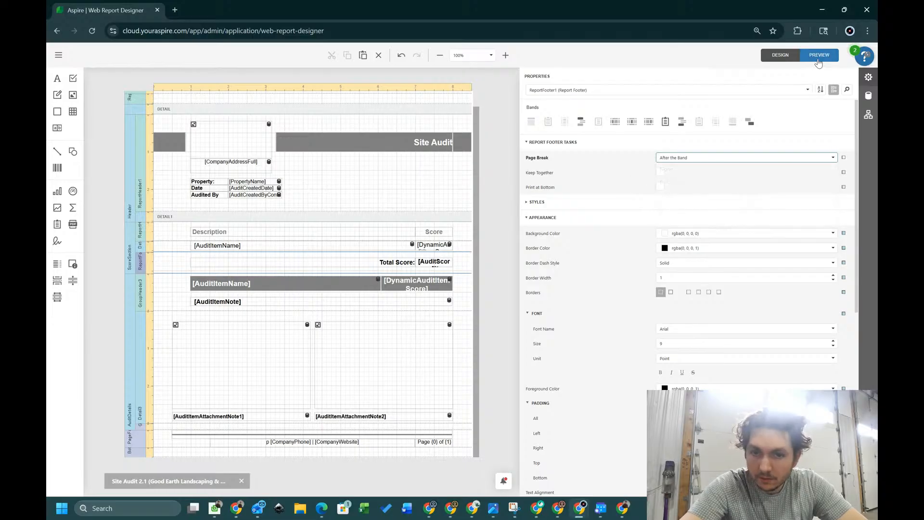
- Move the audit item name and score bar together with the note row left to line up with the attachment pictures' left edge
drag(464, 303, 287, 287)
drag(224, 288, 207, 284)
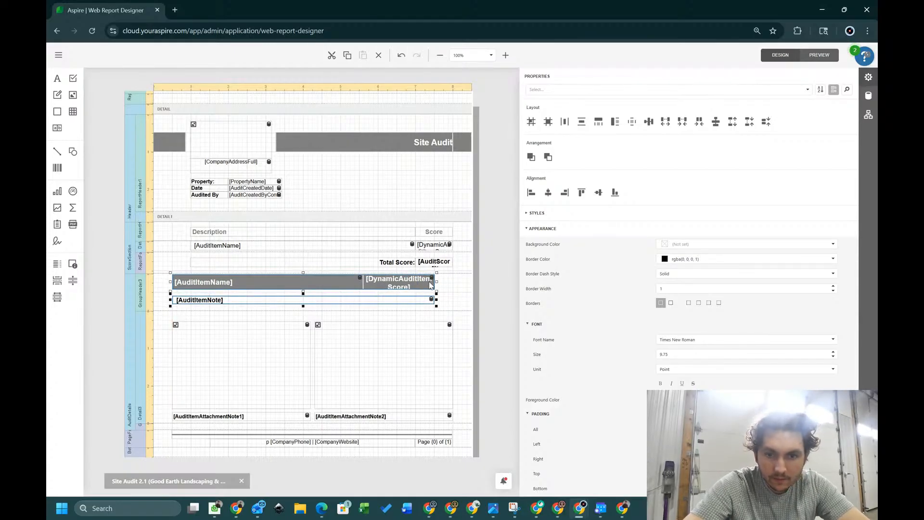
click(450, 289)
- Preview the report with the preset audit and check the page break after the total score and the shifted item headers
click(813, 56)
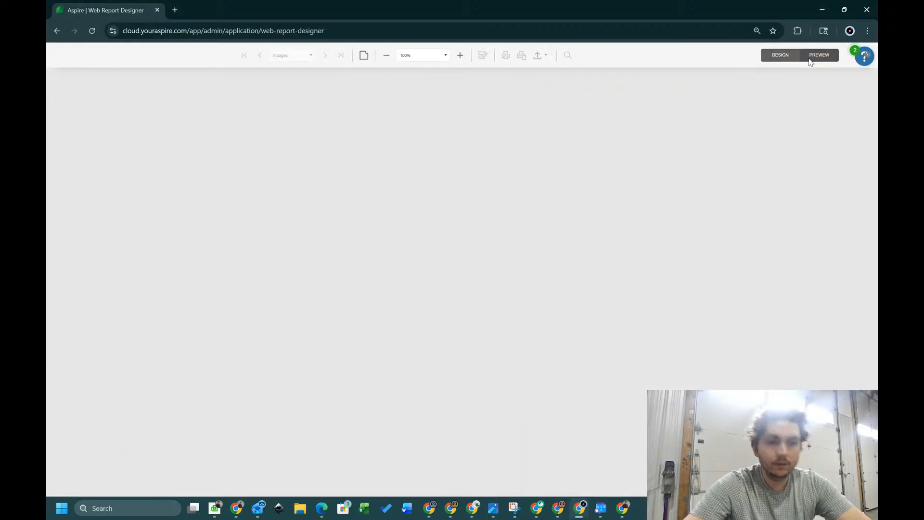
click(836, 109)
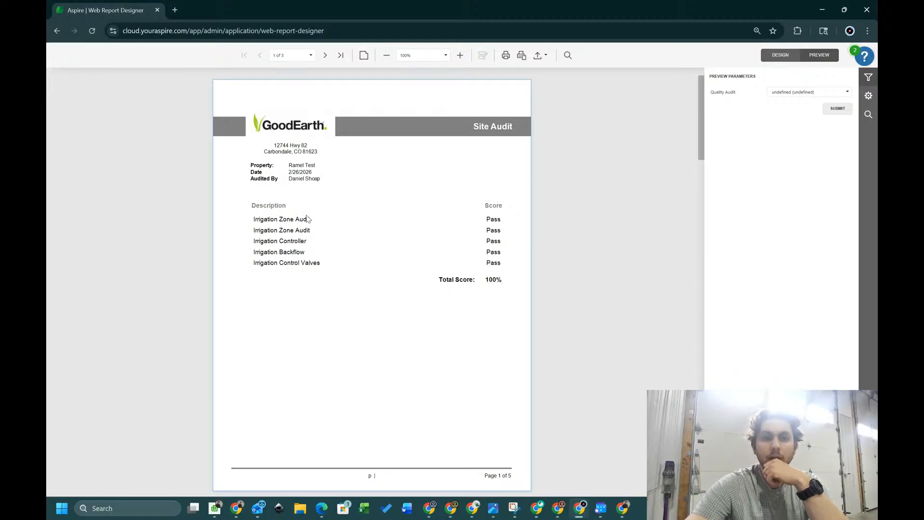
scroll(307, 277, down, 6)
scroll(307, 277, down, 2)
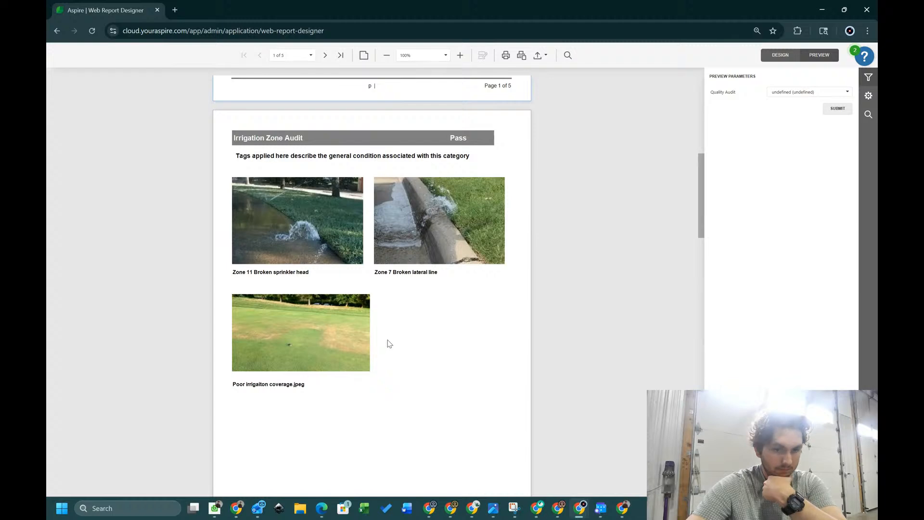
scroll(390, 343, down, 7)
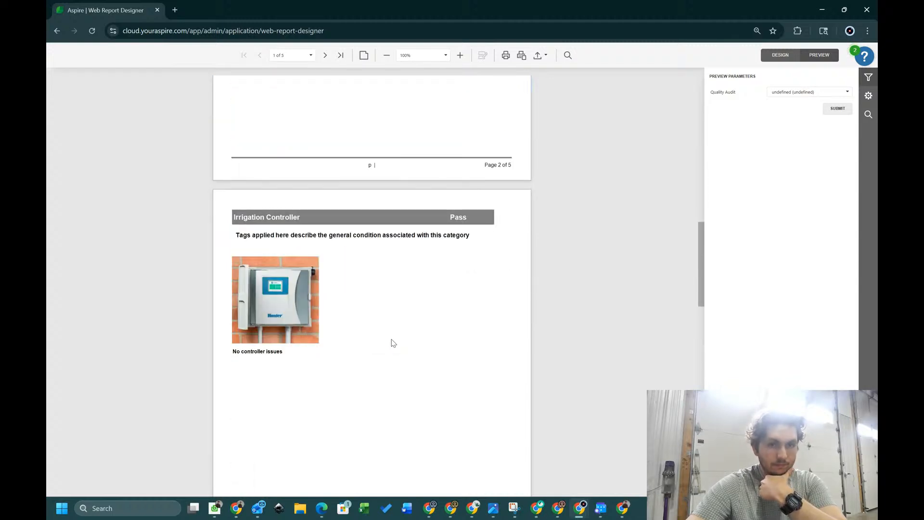
- Examine the Irrigation Controller, Backflow and Control Valves pages of the preview, then return to the design view
scroll(396, 342, down, 2)
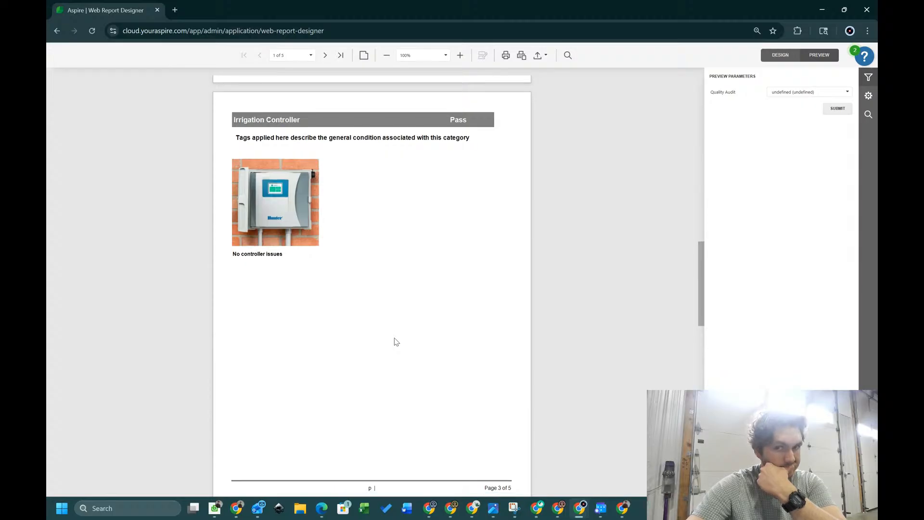
scroll(396, 342, down, 7)
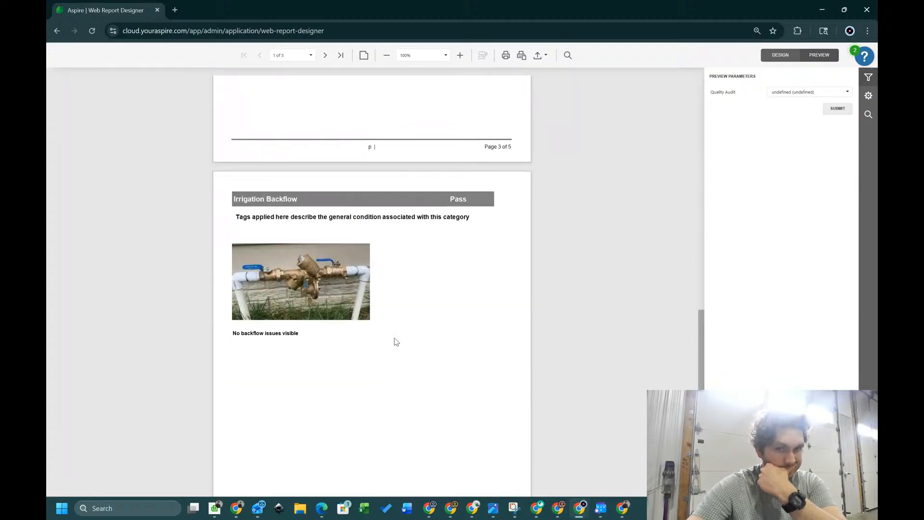
scroll(397, 342, down, 8)
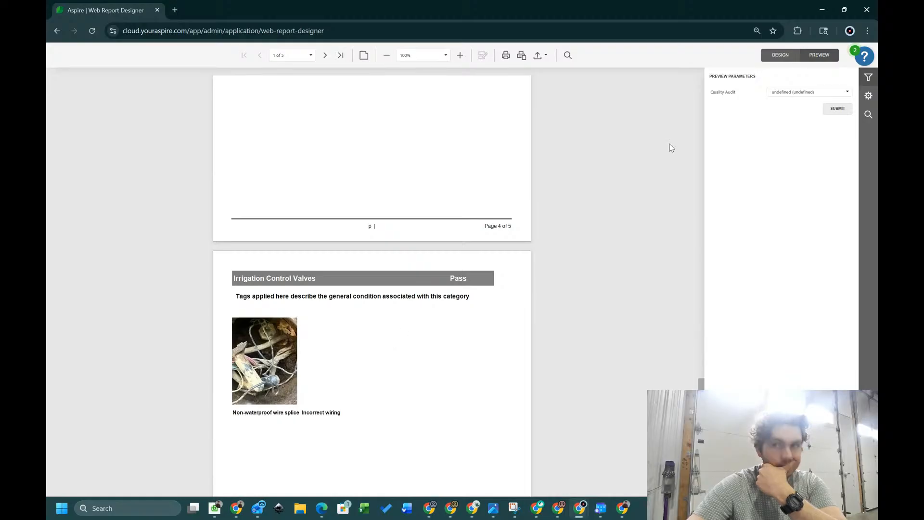
click(776, 57)
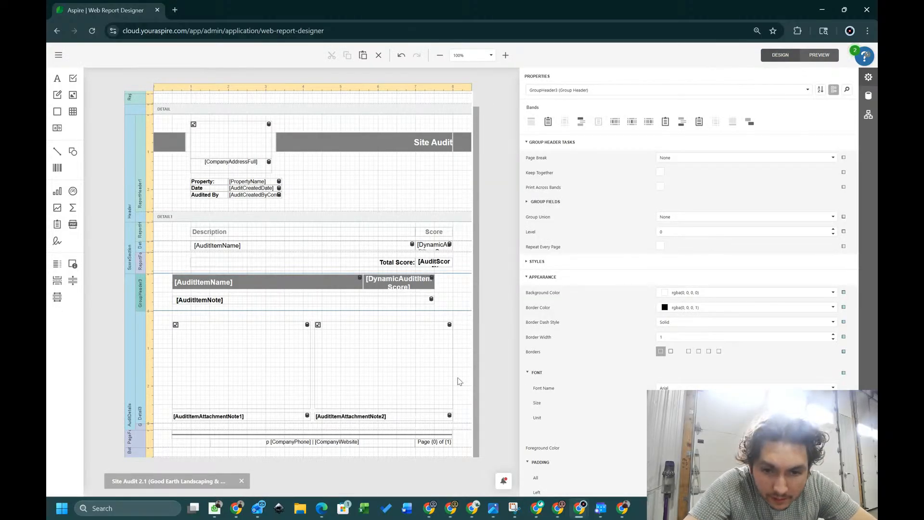
- Move both attachment pictures and their attachment notes in the audit details band slightly right together
click(385, 363)
click(460, 418)
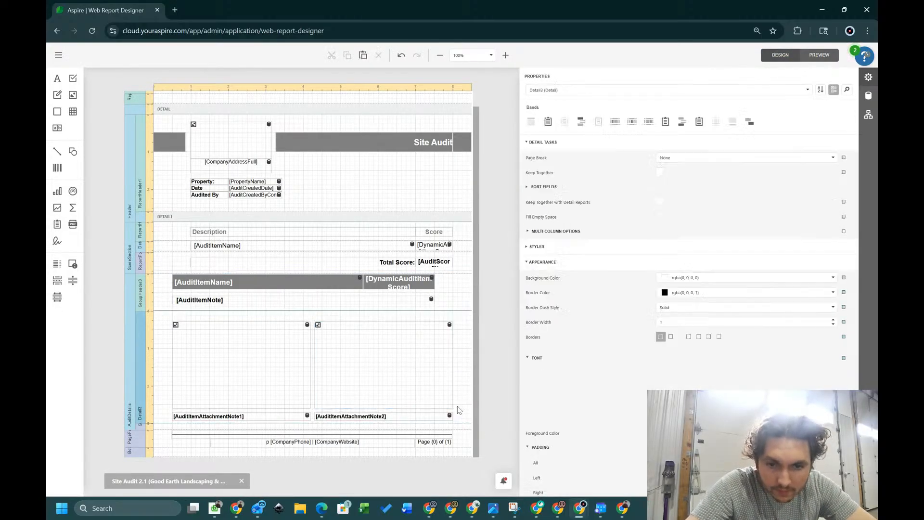
key(ctrl+a)
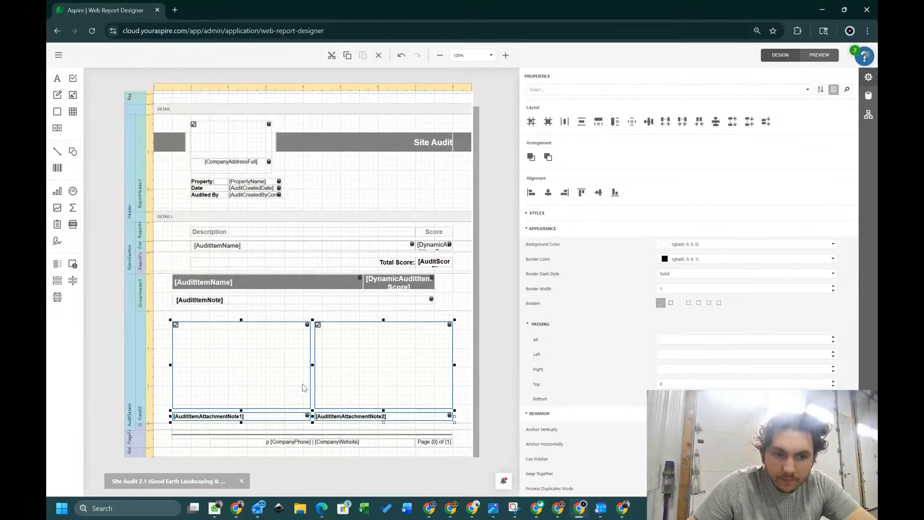
key(Right)
key(Right)
key(Right)
key(Right)
key(Right)
key(Right)
key(Right)
key(Right)
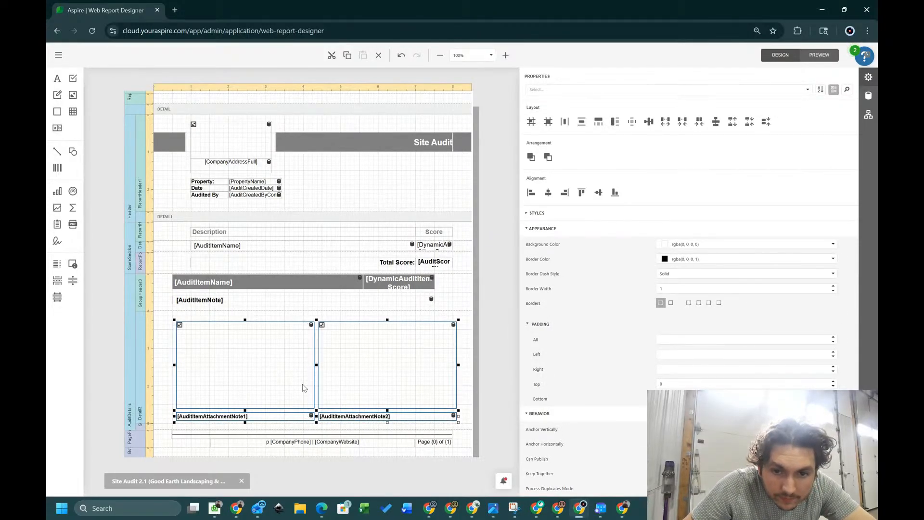
click(420, 283)
ctrl+click(354, 288)
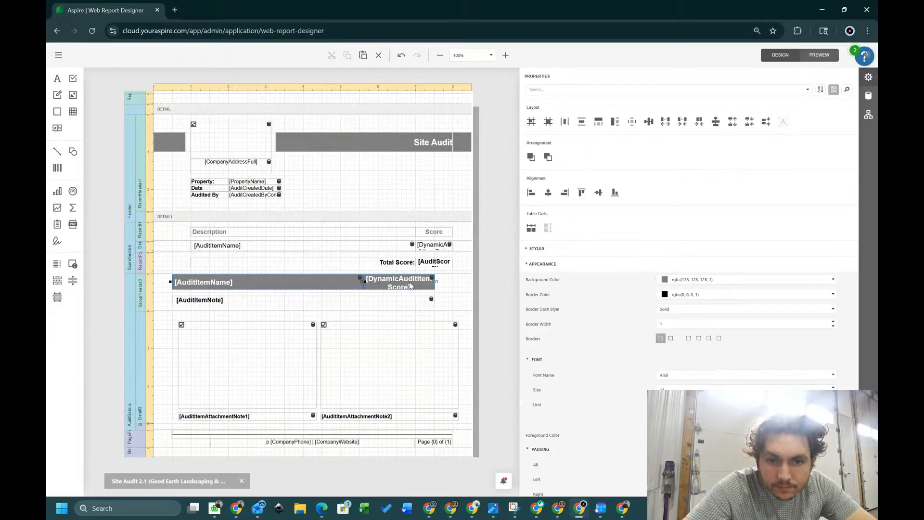
drag(453, 283, 462, 287)
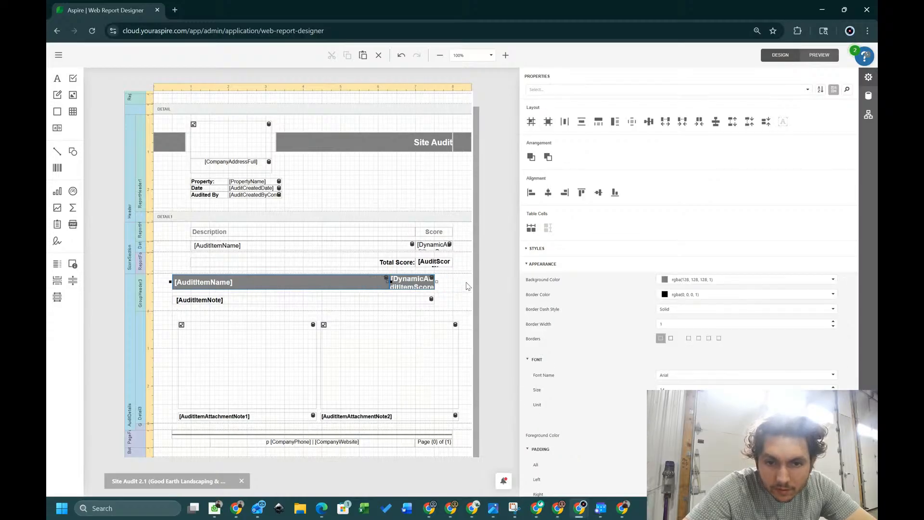
click(468, 287)
click(423, 284)
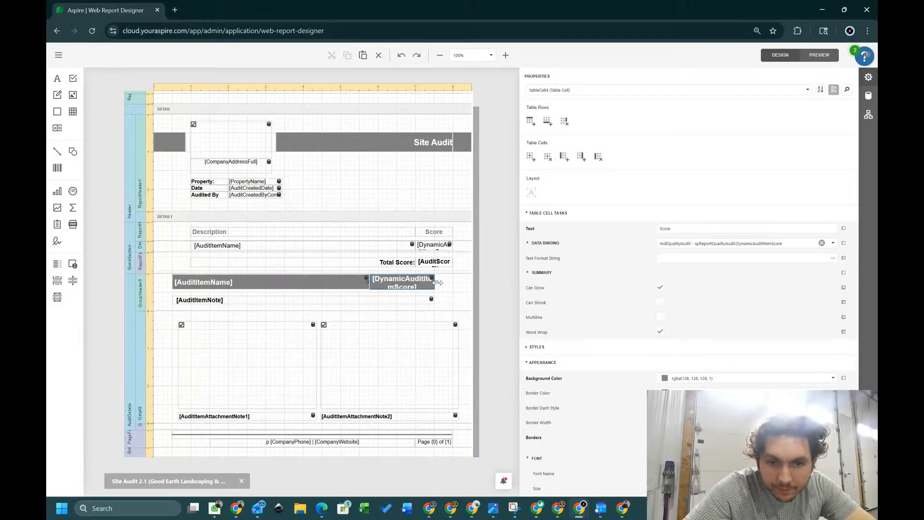
key(ctrl+z)
- Widen the audit item name and score bar and the note row below it to the attachment pictures' right edge
drag(435, 282, 461, 303)
click(436, 302)
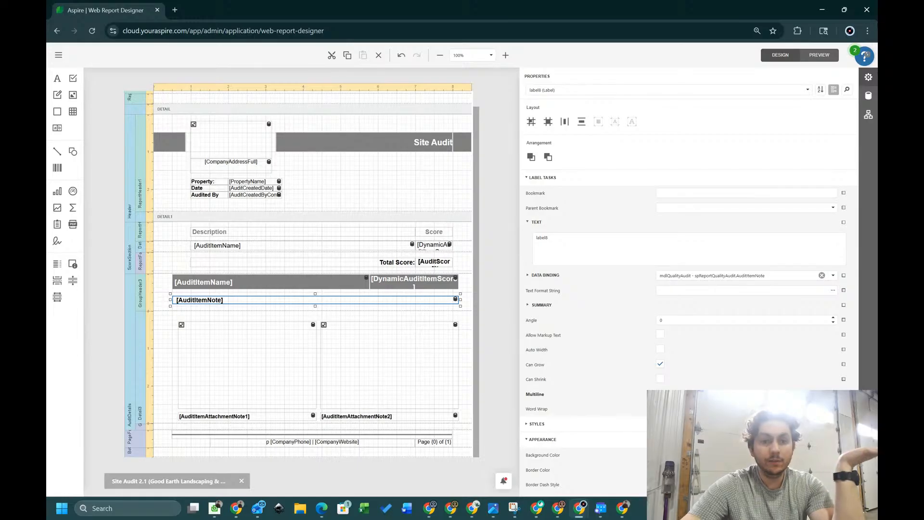
- Preview the report with the preset audit, check the widened item headers and shifted pictures on every page, and return to the design view
click(814, 60)
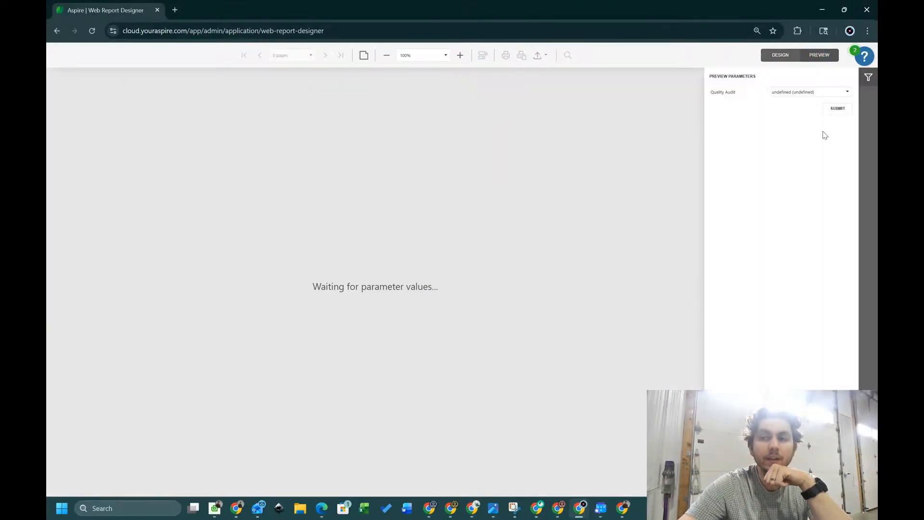
click(834, 110)
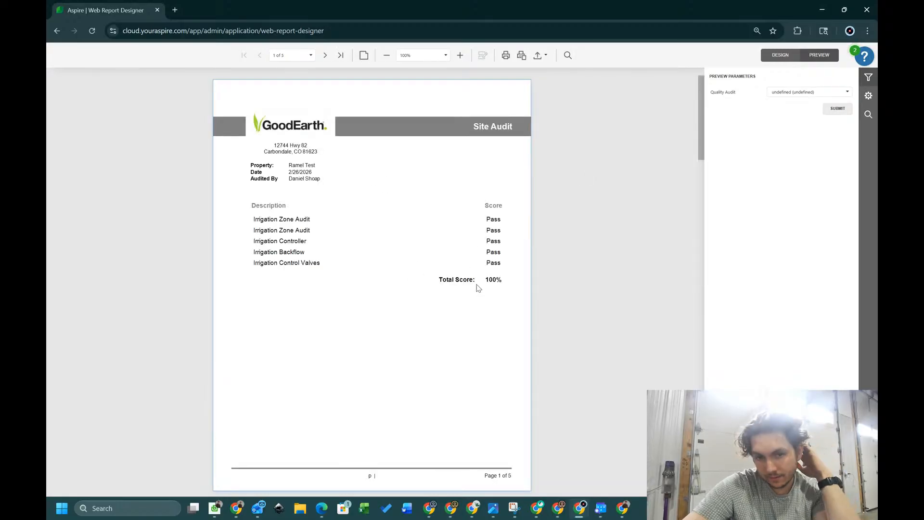
scroll(478, 287, down, 6)
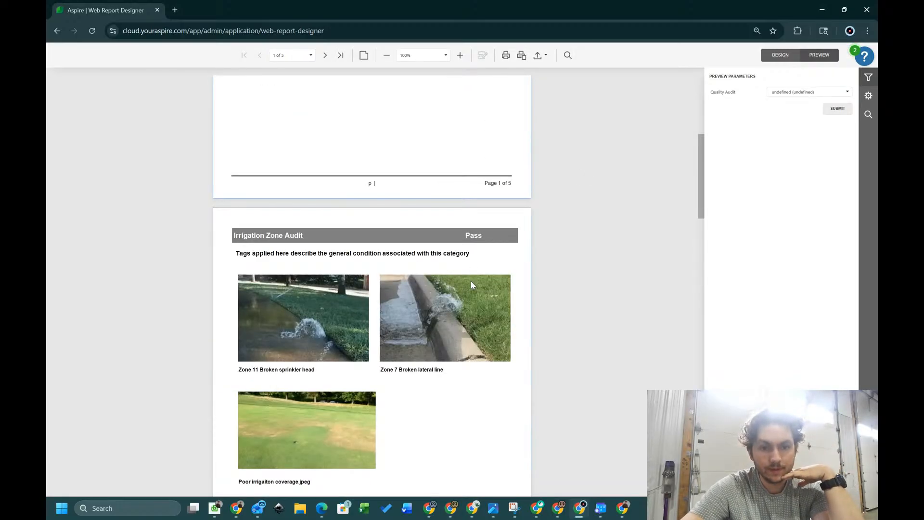
scroll(471, 282, down, 5)
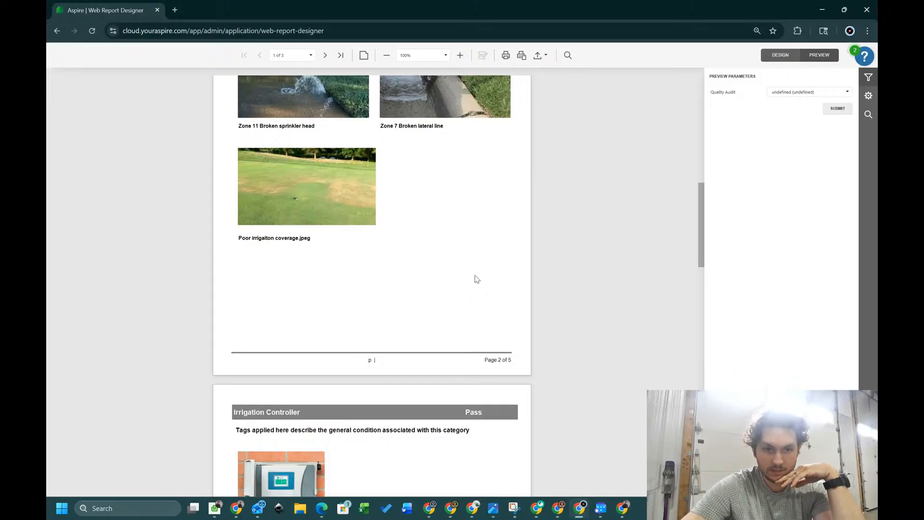
scroll(477, 280, down, 8)
scroll(477, 279, up, 3)
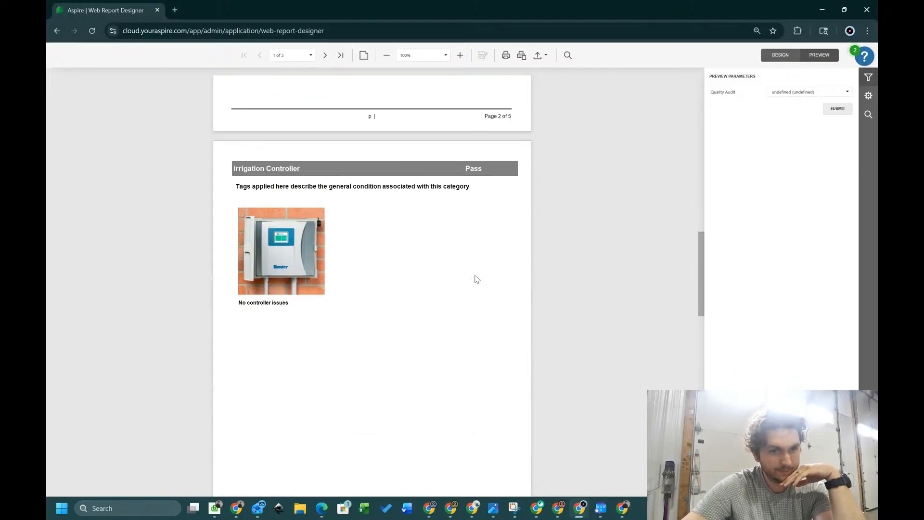
scroll(476, 279, down, 15)
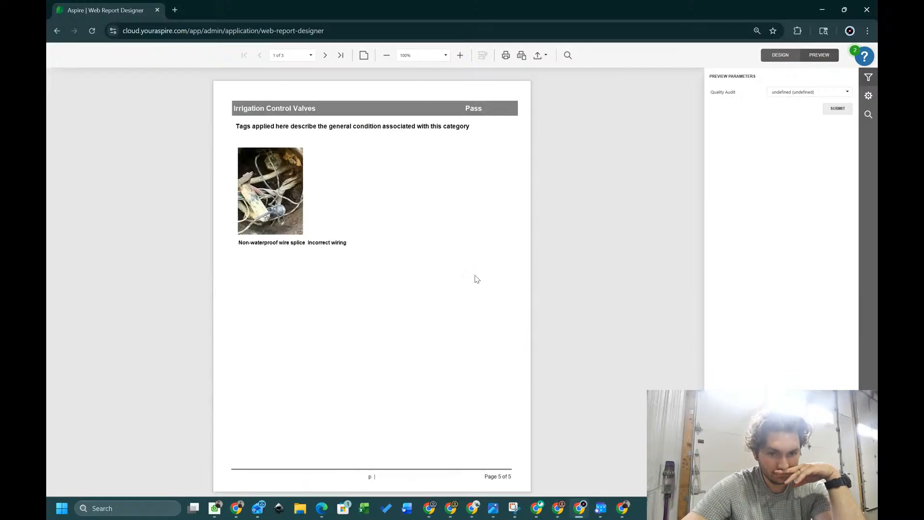
click(767, 58)
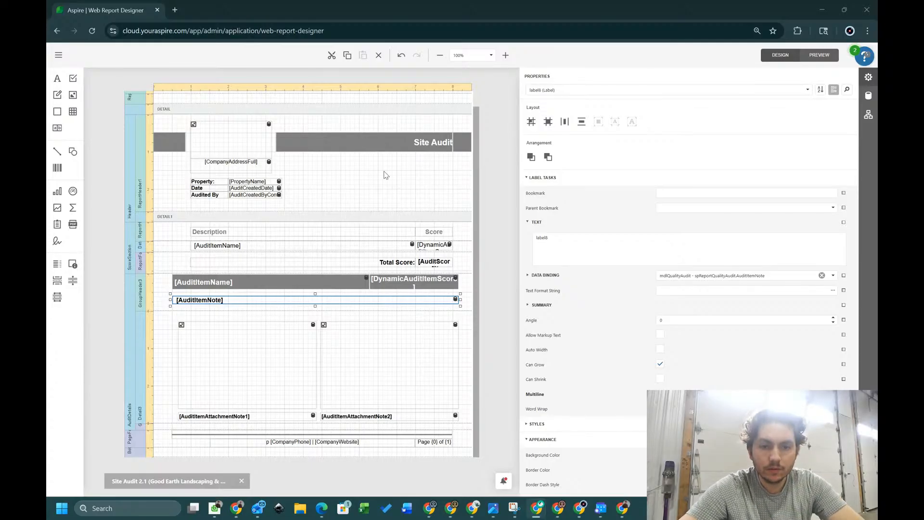
- Enable the HideAuditItemAttachmentNote1 formatting rule on the first attachment note label under the pictures
scroll(547, 313, down, 10)
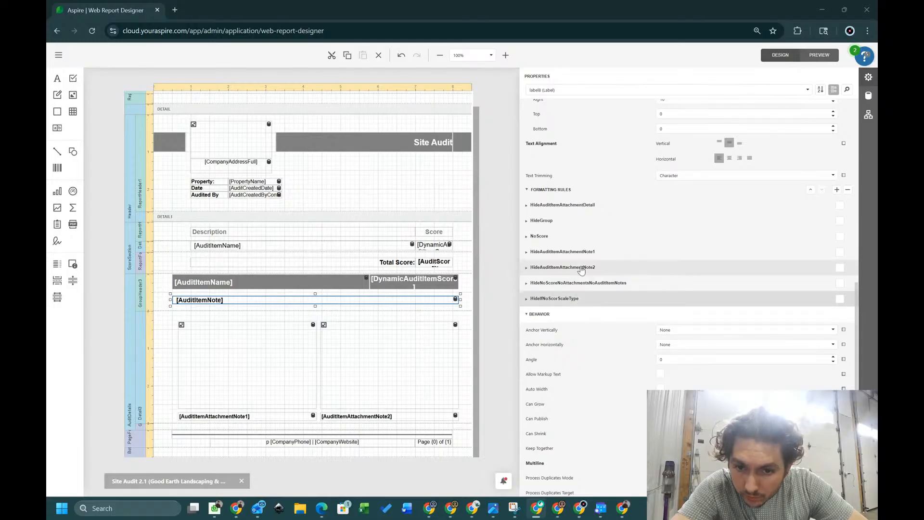
click(529, 271)
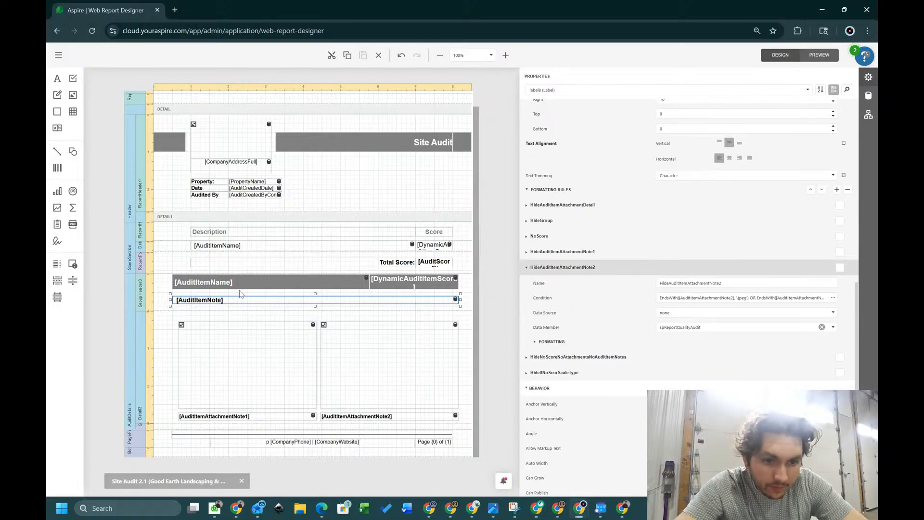
click(247, 415)
scroll(799, 250, up, 5)
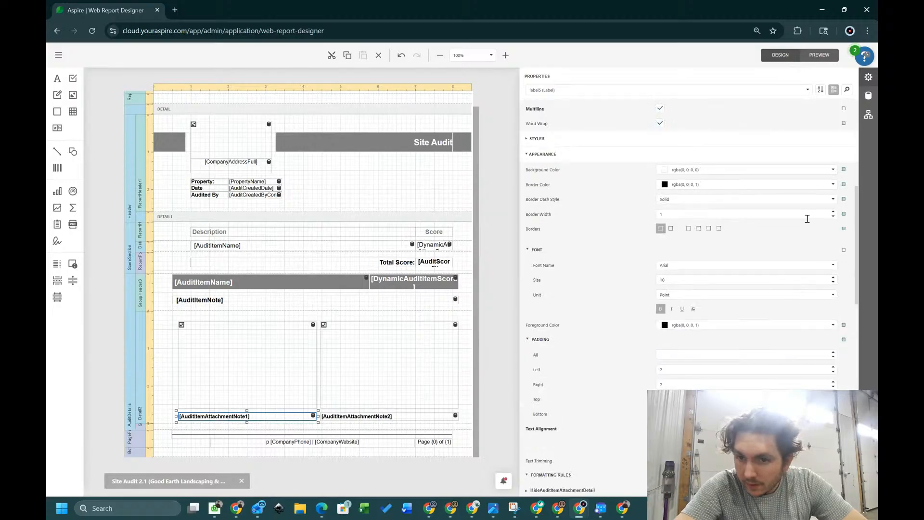
scroll(809, 220, down, 7)
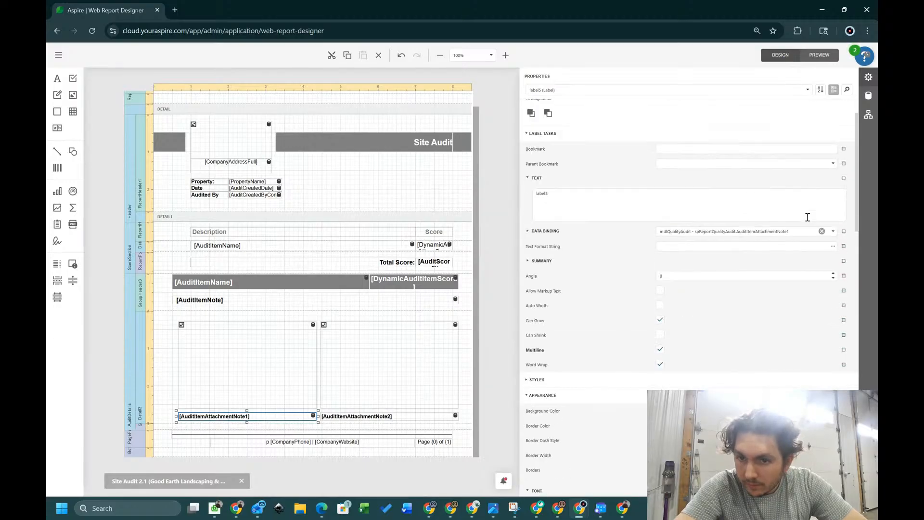
click(841, 329)
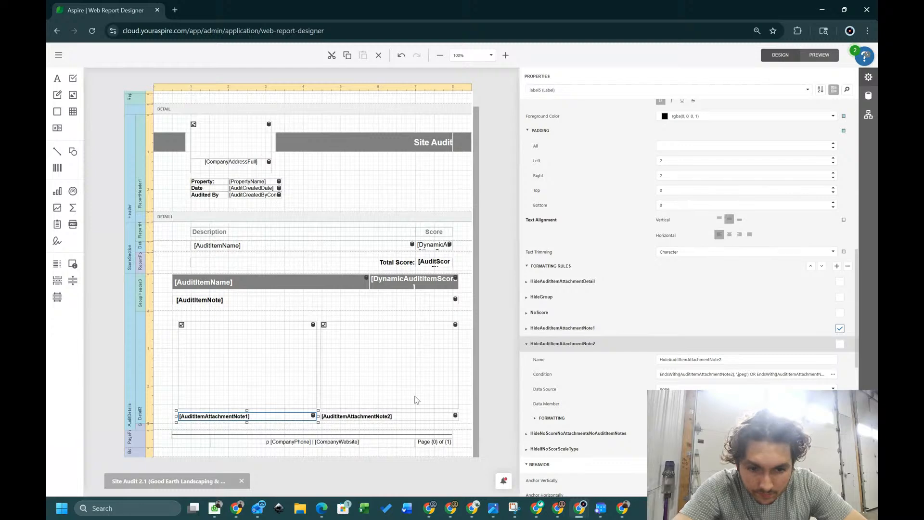
- Enable the HideAuditItemAttachmentNote2 formatting rule on the second attachment note label under the pictures
click(417, 417)
scroll(813, 337, down, 5)
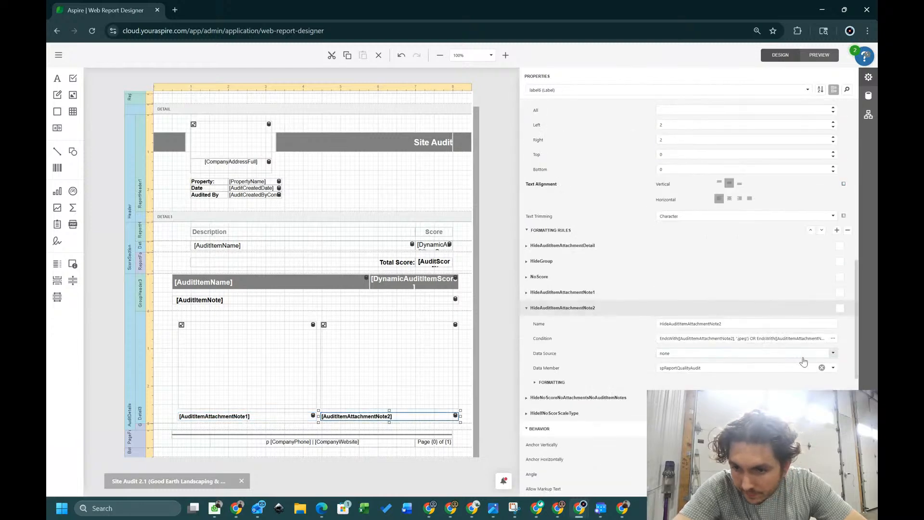
click(841, 308)
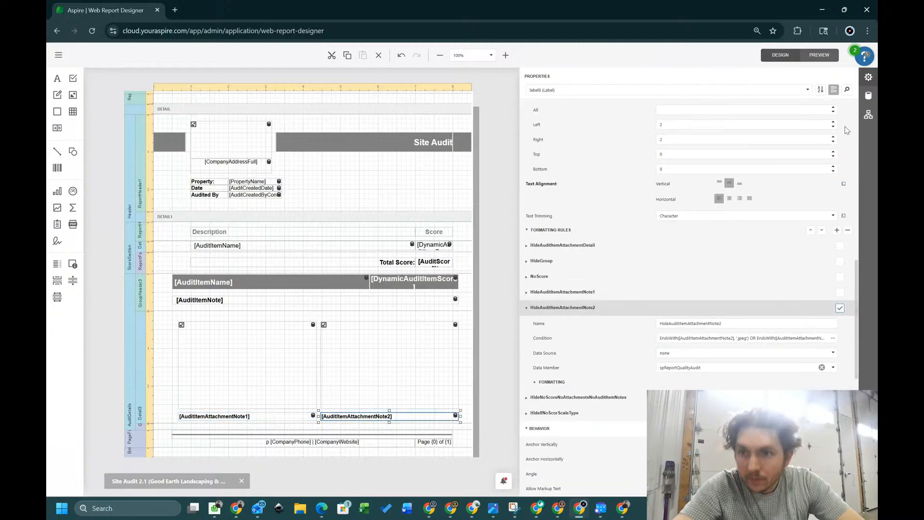
- Preview the report with the preset audit, check the captions under the pictures on every page, and return to the design view
click(833, 54)
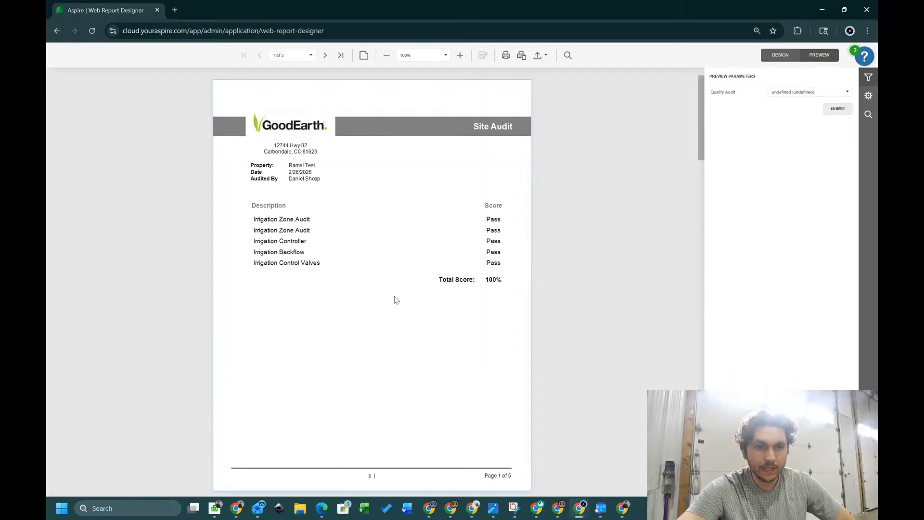
scroll(394, 299, down, 5)
scroll(394, 302, down, 5)
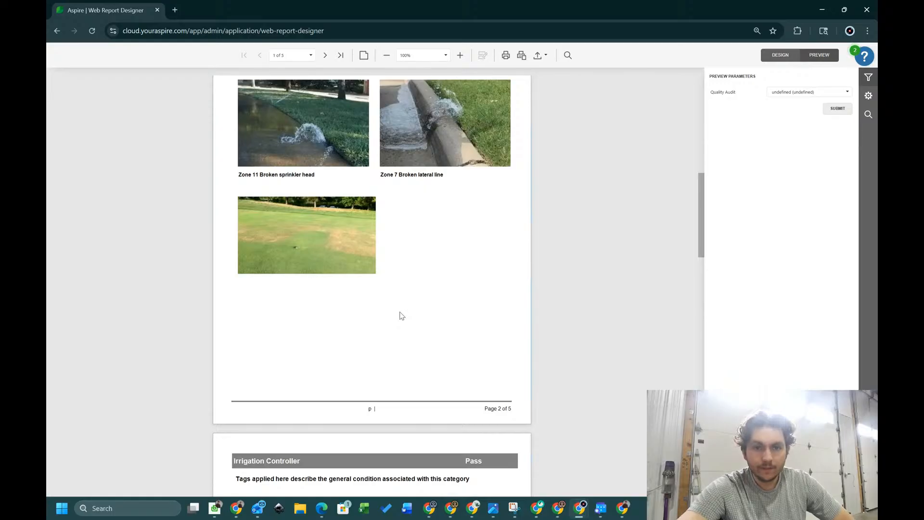
scroll(400, 316, down, 4)
scroll(402, 315, down, 10)
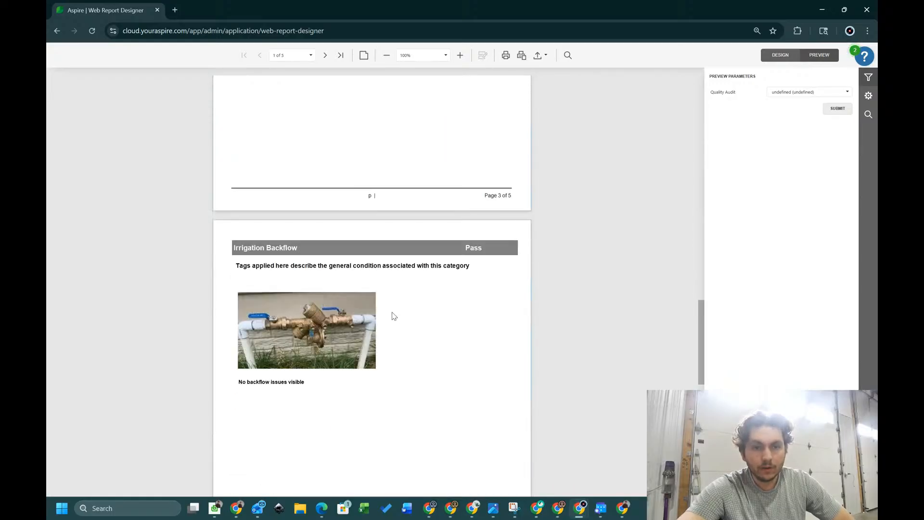
scroll(393, 316, up, 9)
drag(351, 237, 241, 179)
scroll(314, 245, down, 10)
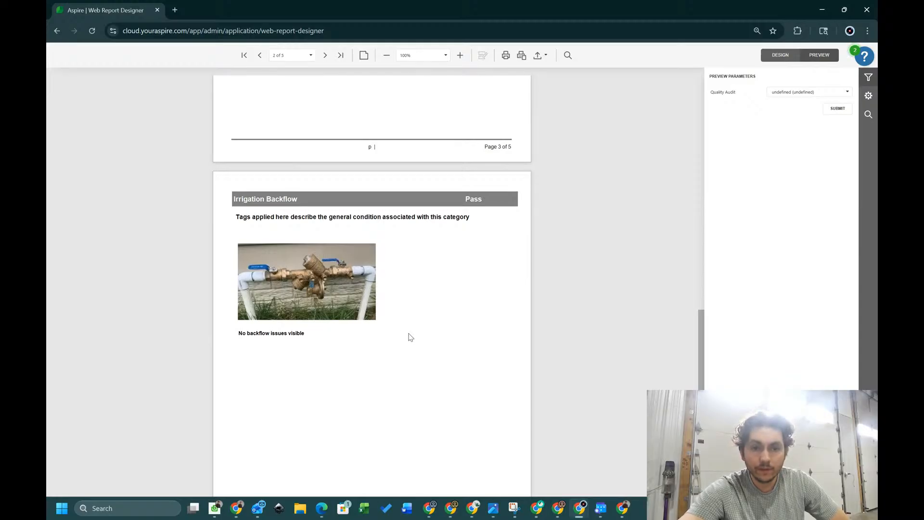
scroll(406, 333, down, 9)
scroll(406, 334, down, 3)
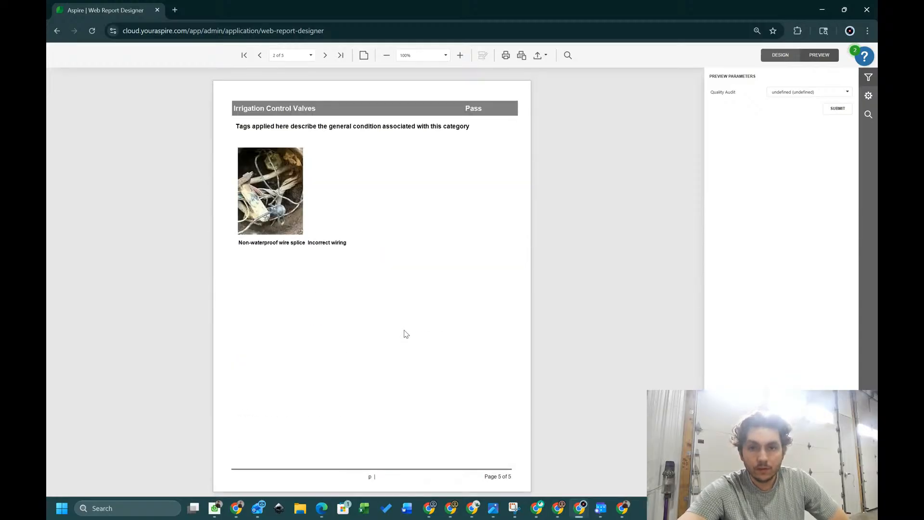
scroll(683, 146, up, 5)
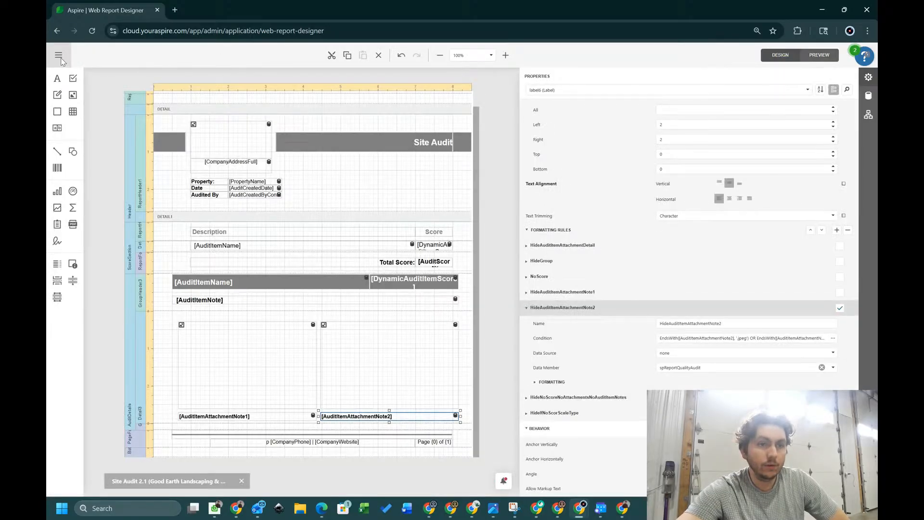
- Save the report, and store it as a separate report named "GE - Dynamic Site Audit" with all branches selected
click(57, 55)
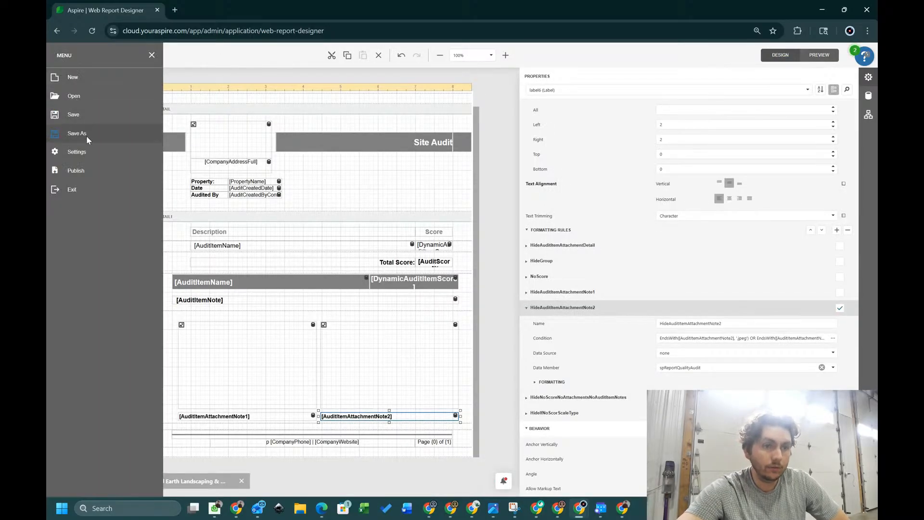
click(84, 116)
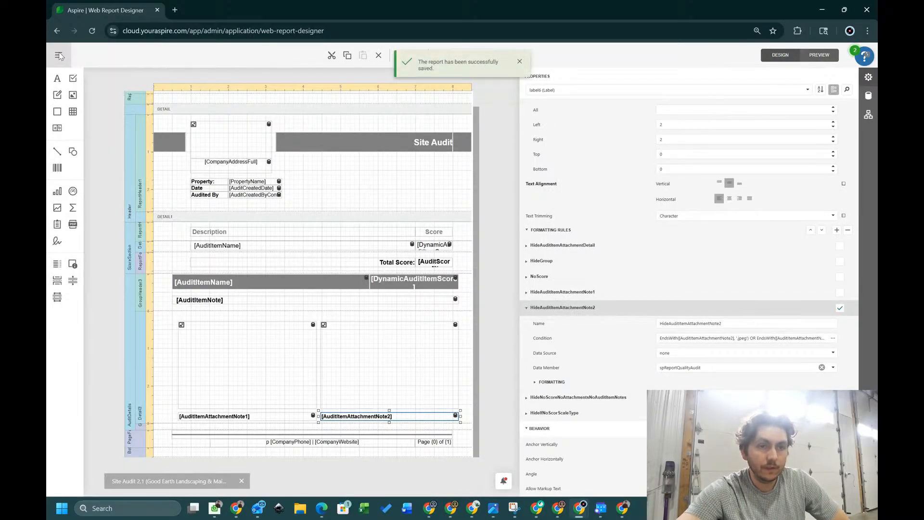
click(95, 150)
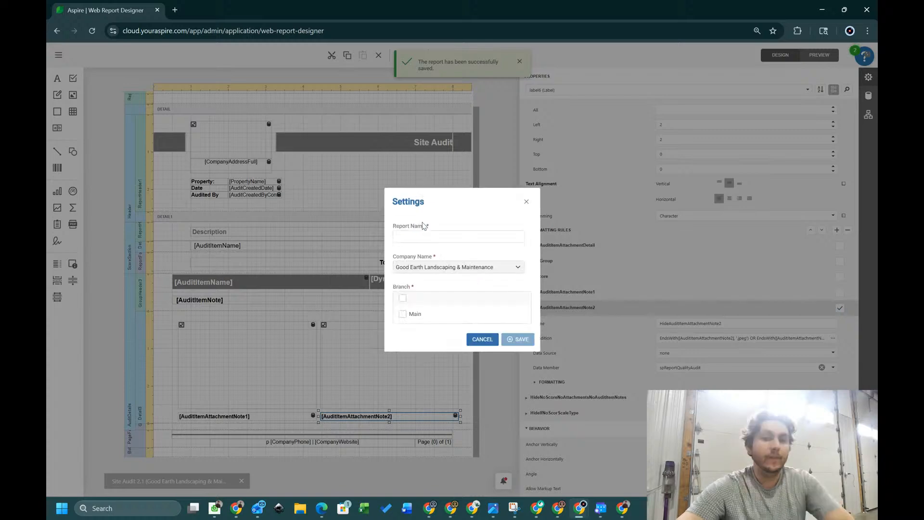
click(426, 234)
text(GE)
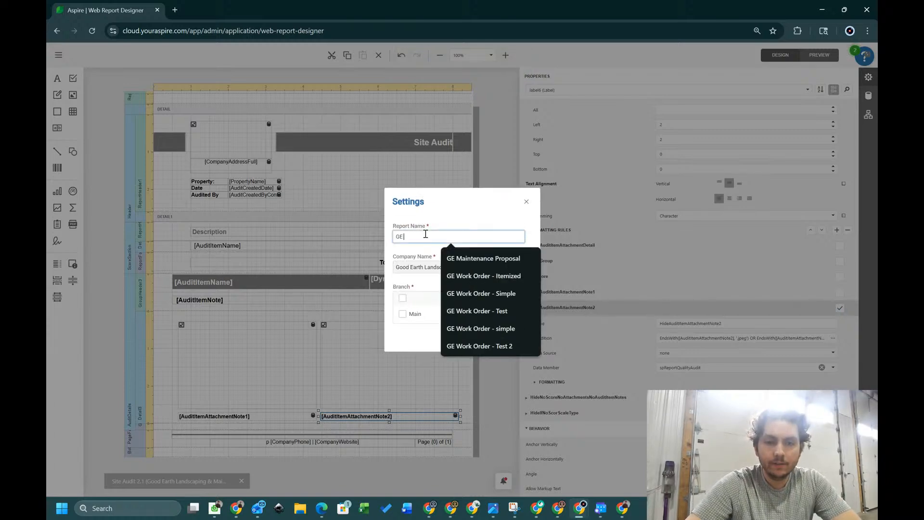
text( -)
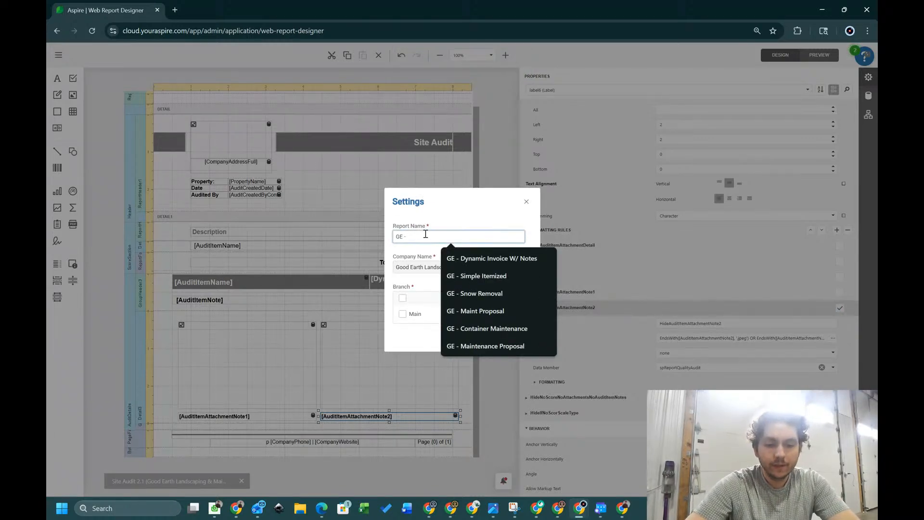
text( Dynamic Site Audit)
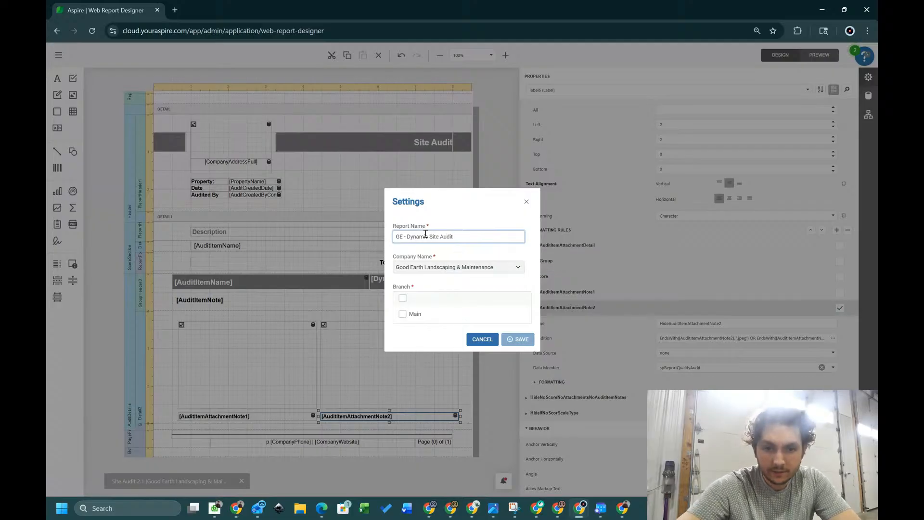
text(ic)
click(403, 299)
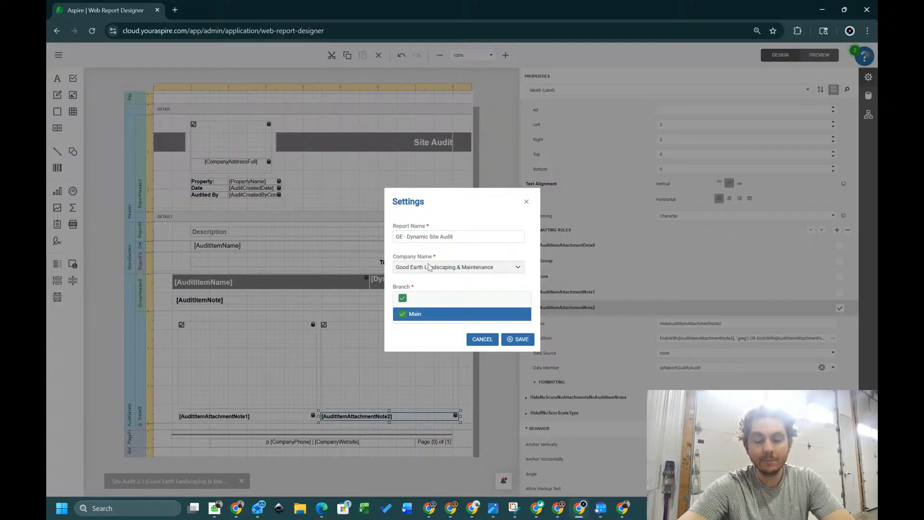
click(518, 339)
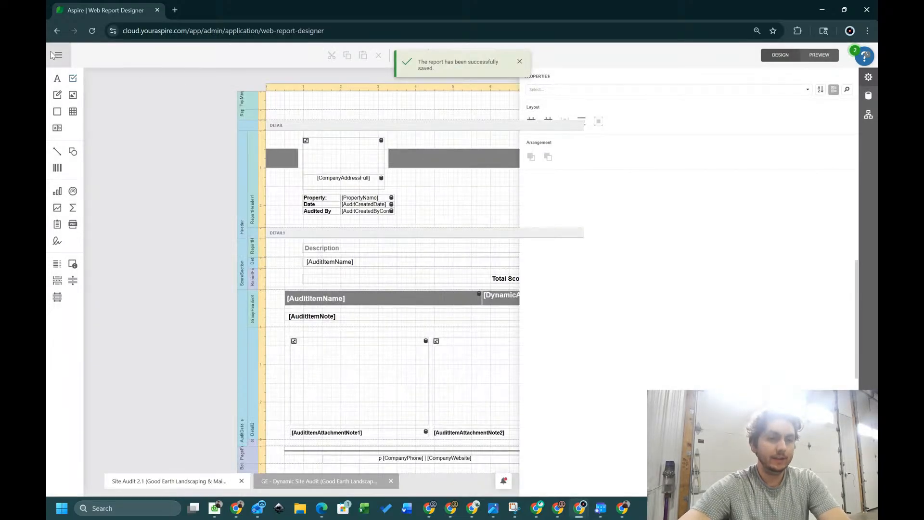
- Publish the GE - Dynamic Site Audit report and confirm the publication
click(54, 54)
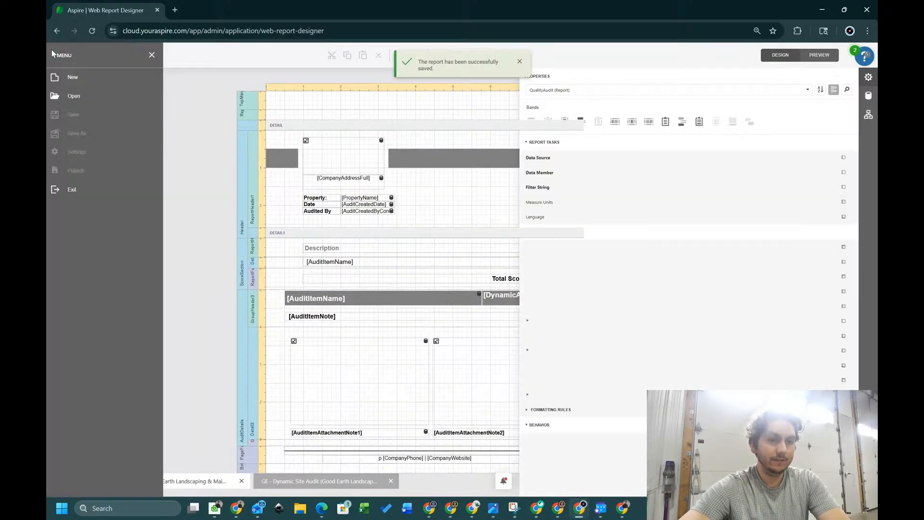
click(88, 171)
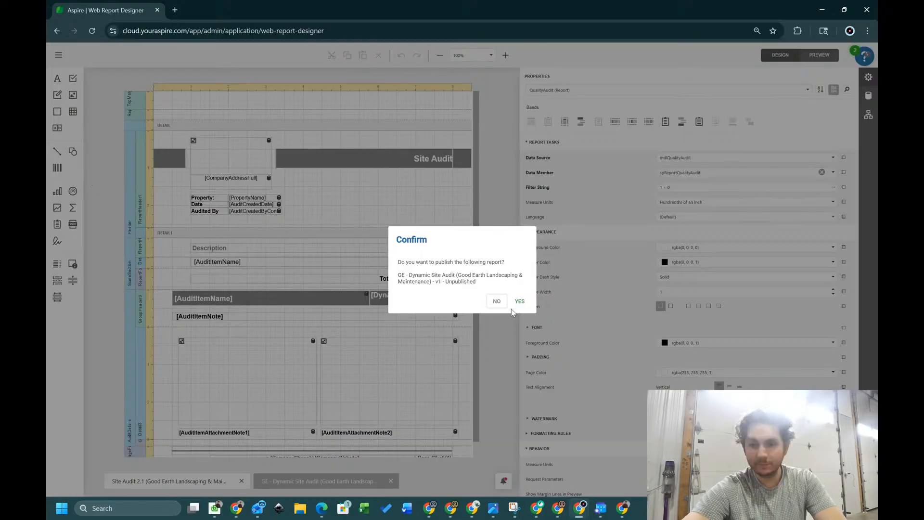
click(519, 301)
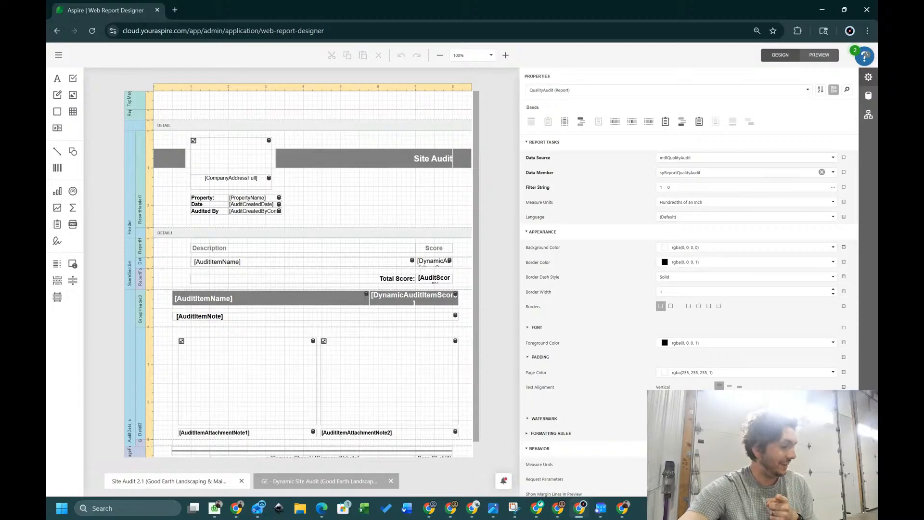
key(alt+Tab)
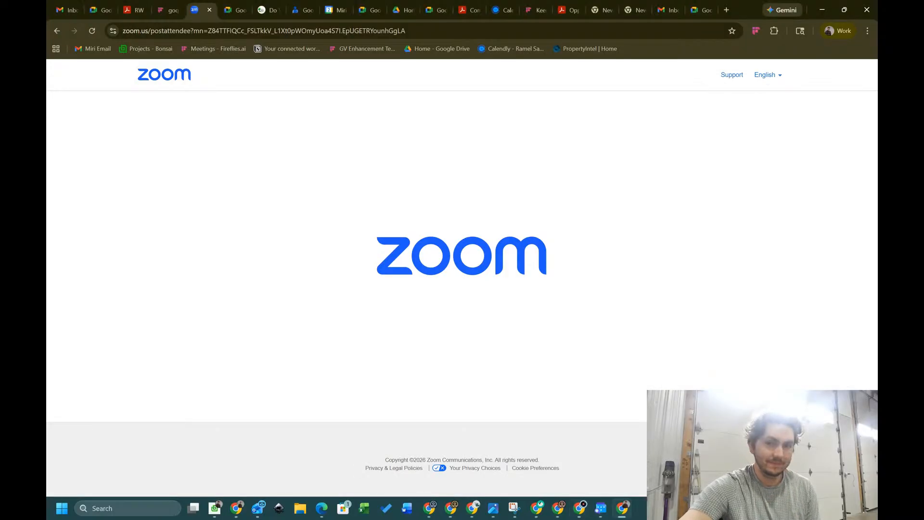
key(alt+Tab)
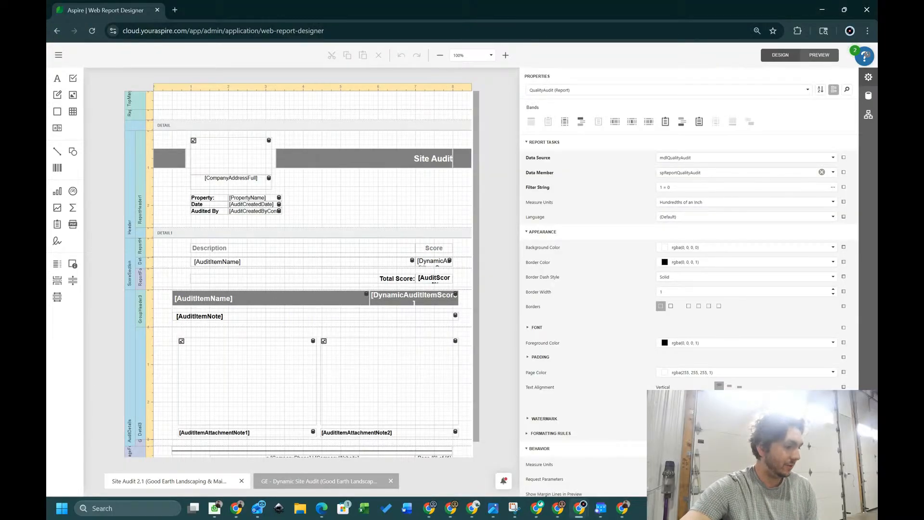
key(alt+Tab)
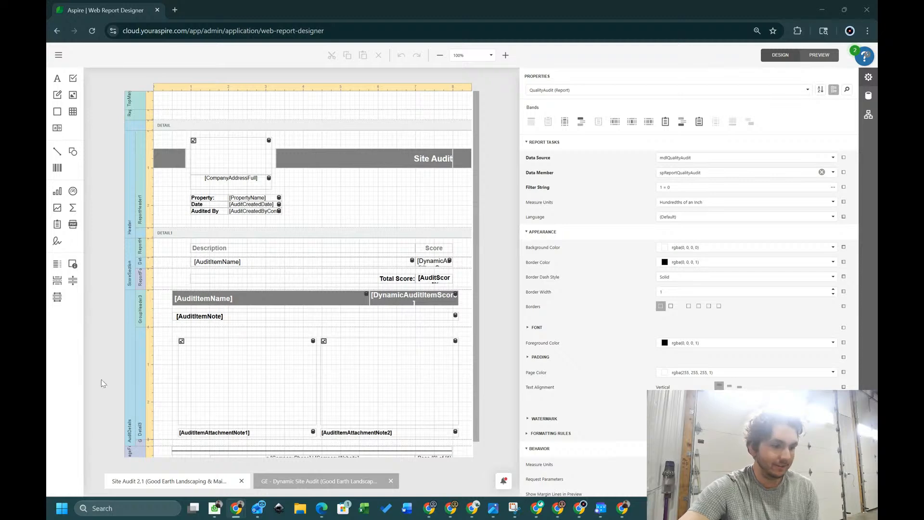